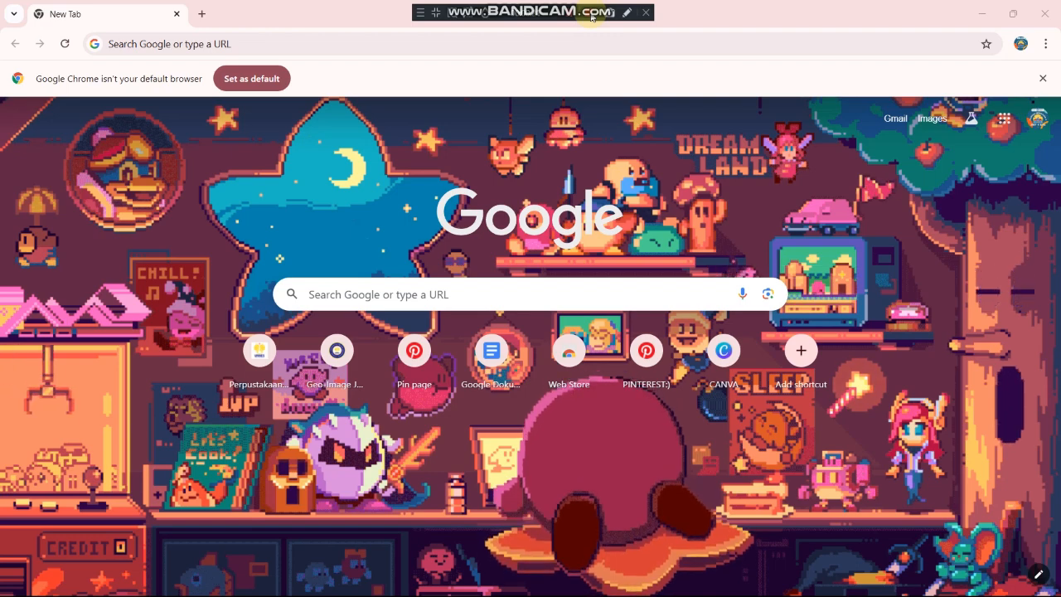
Step: Search Google for 'arcgis story maps' using the recent-search suggestion
{"action": "left_click", "coordinate": [356, 294]}
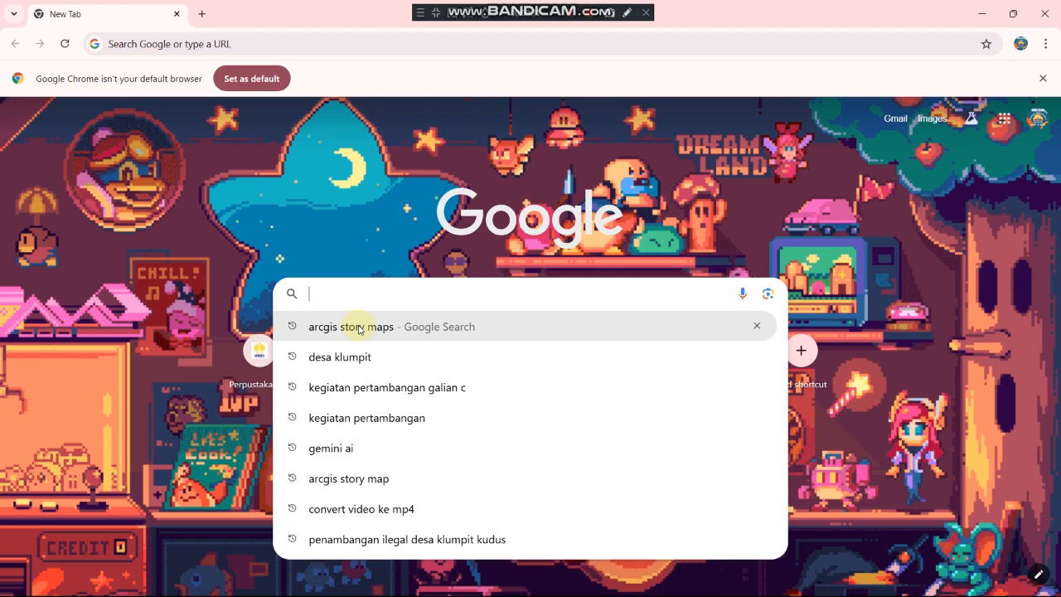
{"action": "left_click", "coordinate": [359, 328]}
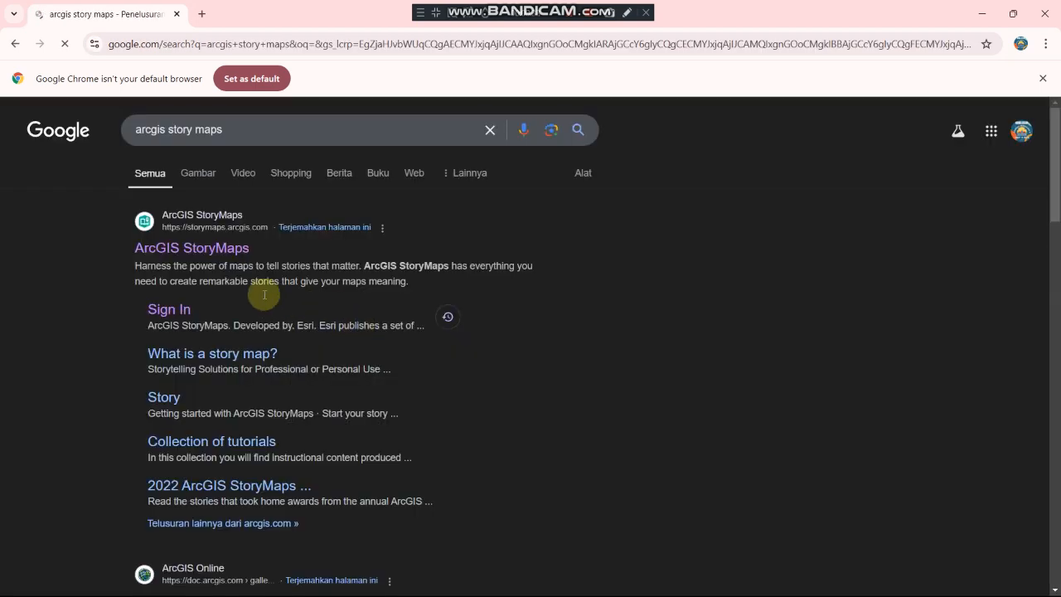
Step: Sign in to ArcGIS StoryMaps with the account credentials and reach the Stories dashboard
{"action": "left_click", "coordinate": [176, 319]}
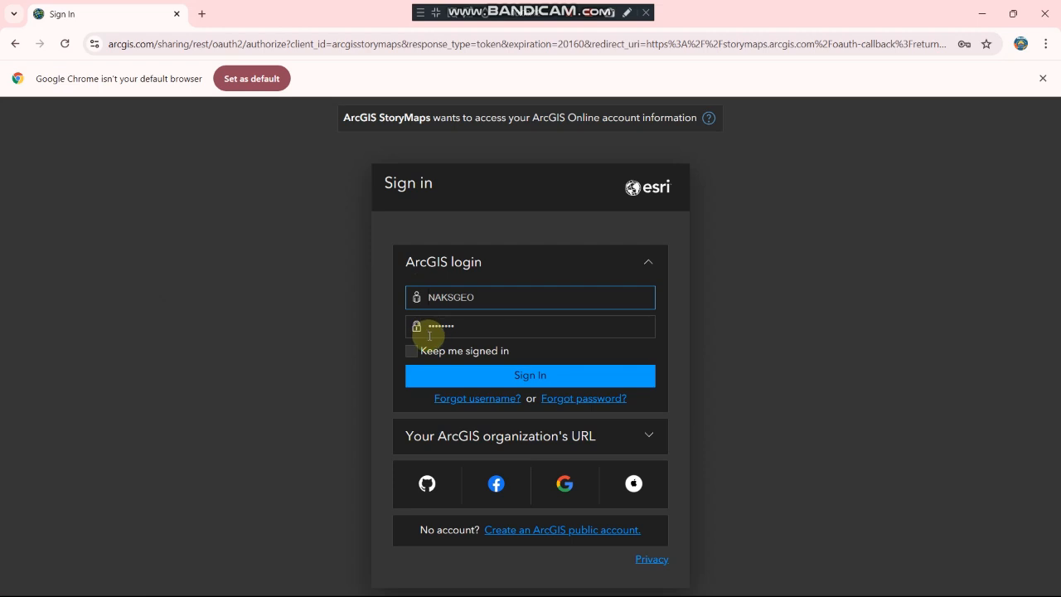
{"action": "left_click", "coordinate": [501, 375]}
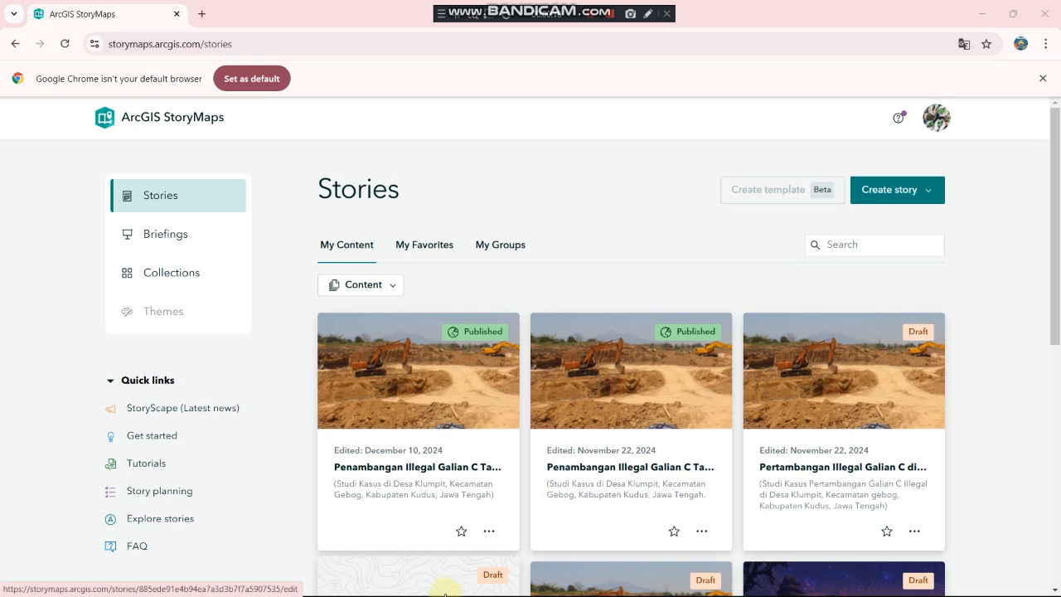
{"action": "mouse_move", "coordinate": [419, 585]}
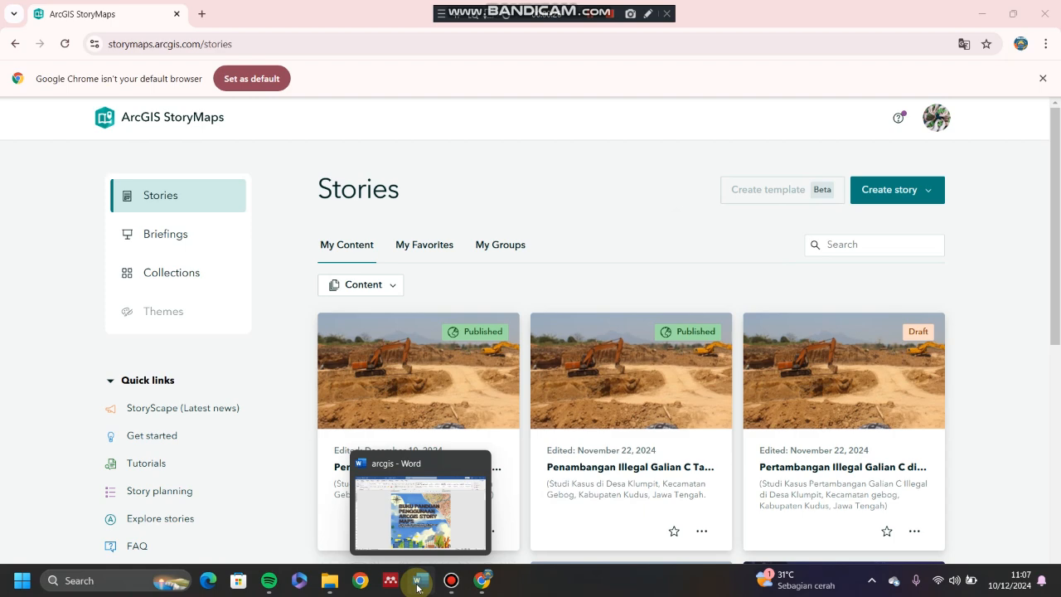
Step: Bring up the 'arcgis' Word guide and skim its FORMAT PEMBUATAN BLOG ECOLITERACY outline
{"action": "left_click", "coordinate": [418, 584]}
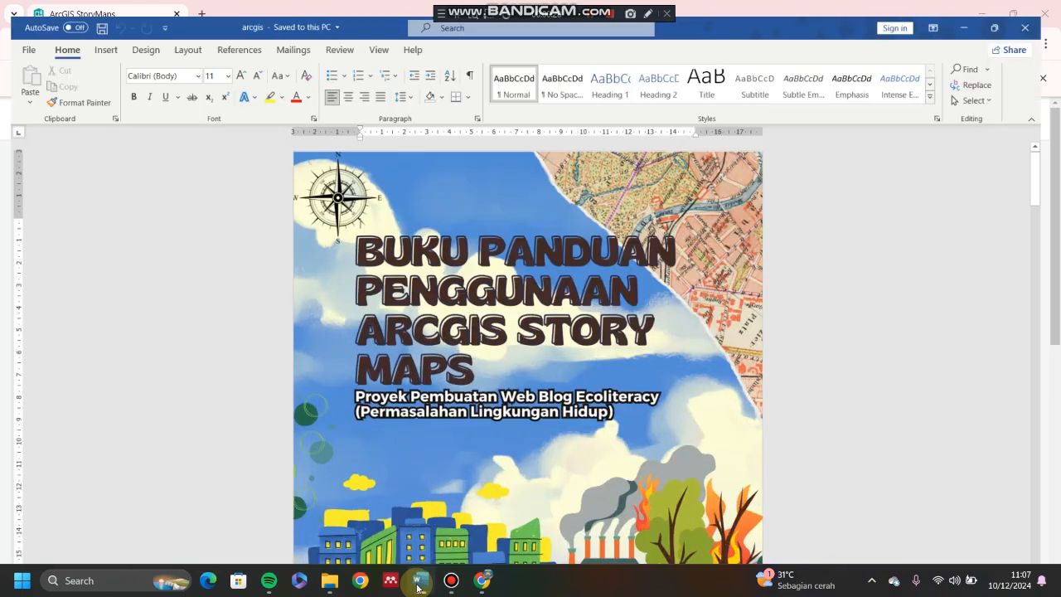
{"action": "scroll", "coordinate": [395, 396], "scroll_direction": "down", "scroll_amount": 15}
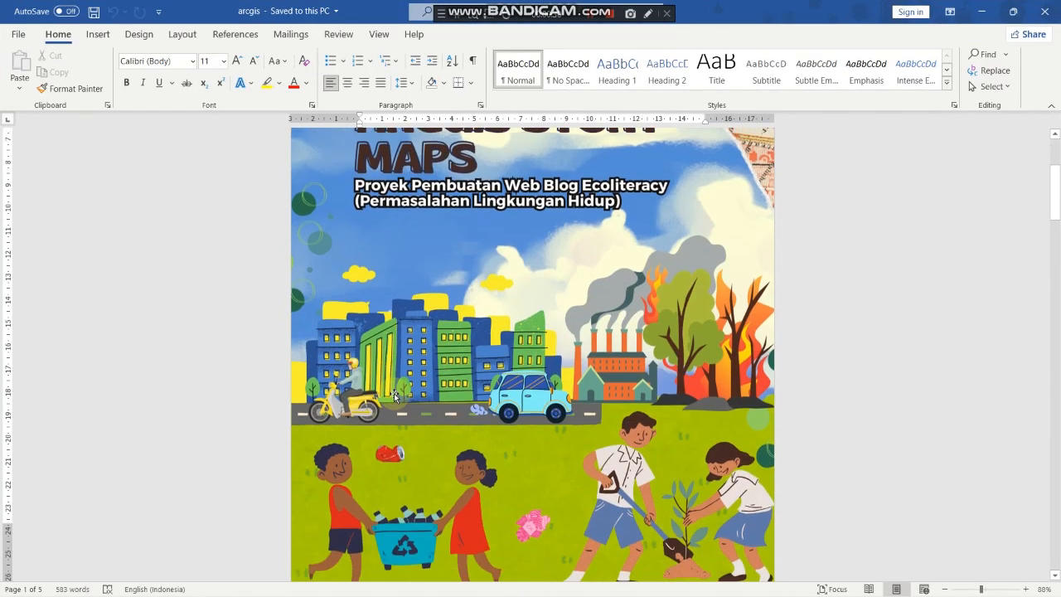
{"action": "scroll", "coordinate": [395, 394], "scroll_direction": "down", "scroll_amount": 12}
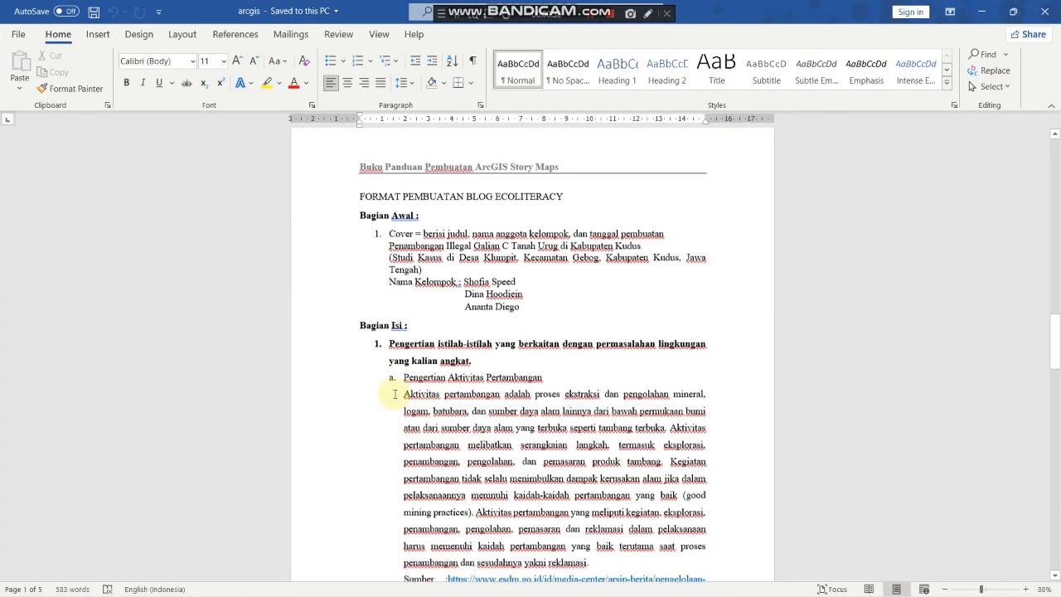
{"action": "scroll", "coordinate": [396, 391], "scroll_direction": "up", "scroll_amount": 1}
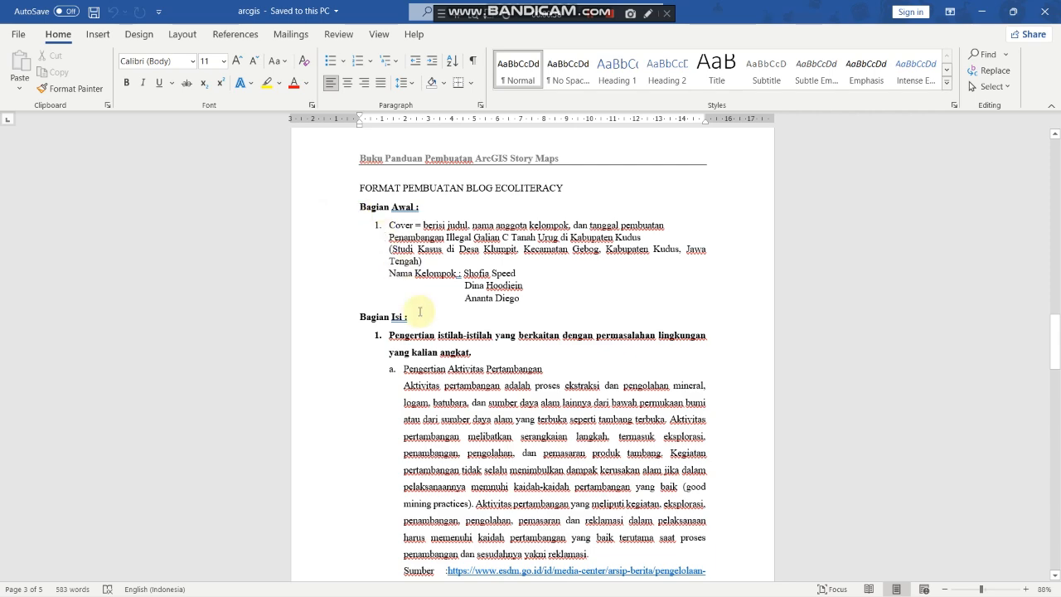
{"action": "scroll", "coordinate": [420, 309], "scroll_direction": "down", "scroll_amount": 1}
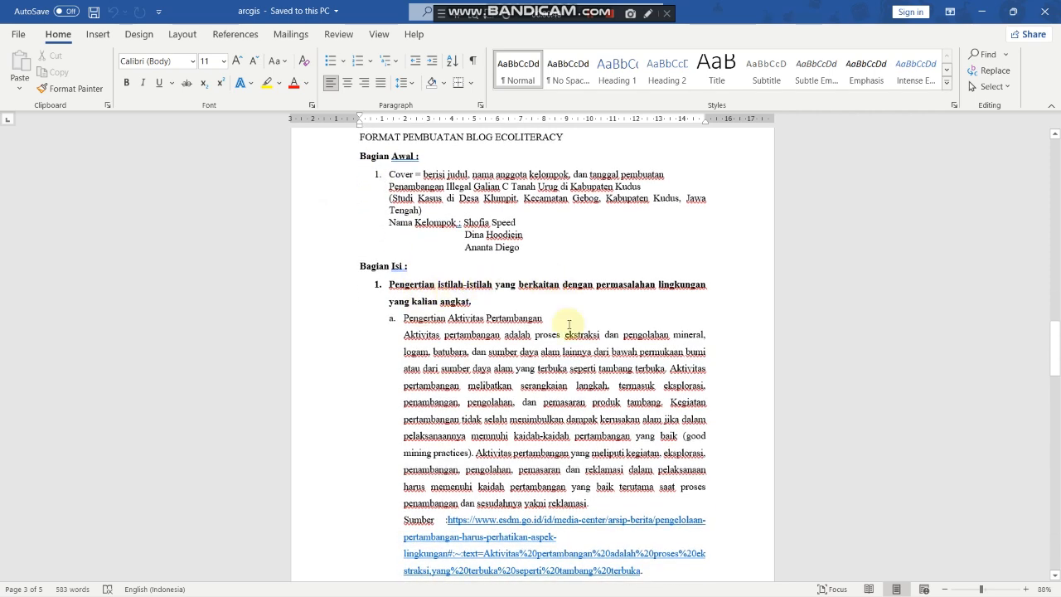
{"action": "scroll", "coordinate": [569, 330], "scroll_direction": "down", "scroll_amount": 1}
{"action": "scroll", "coordinate": [569, 325], "scroll_direction": "down", "scroll_amount": 20}
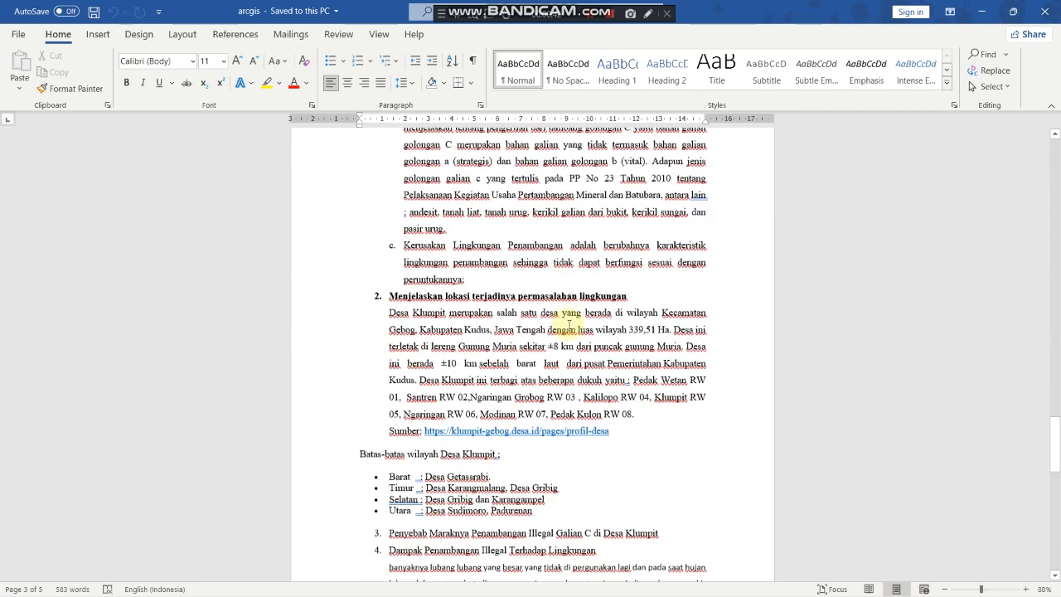
{"action": "scroll", "coordinate": [569, 325], "scroll_direction": "down", "scroll_amount": 8}
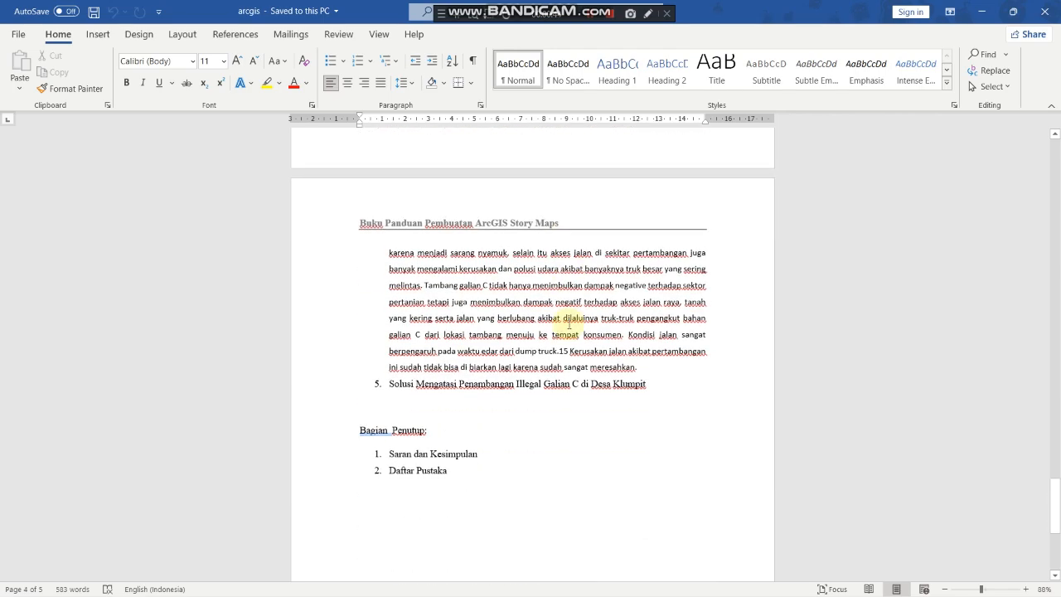
{"action": "scroll", "coordinate": [568, 325], "scroll_direction": "up", "scroll_amount": 10}
{"action": "scroll", "coordinate": [569, 324], "scroll_direction": "up", "scroll_amount": 18}
Step: Create a new story from scratch and place the cursor in its empty Story title
{"action": "mouse_move", "coordinate": [435, 587]}
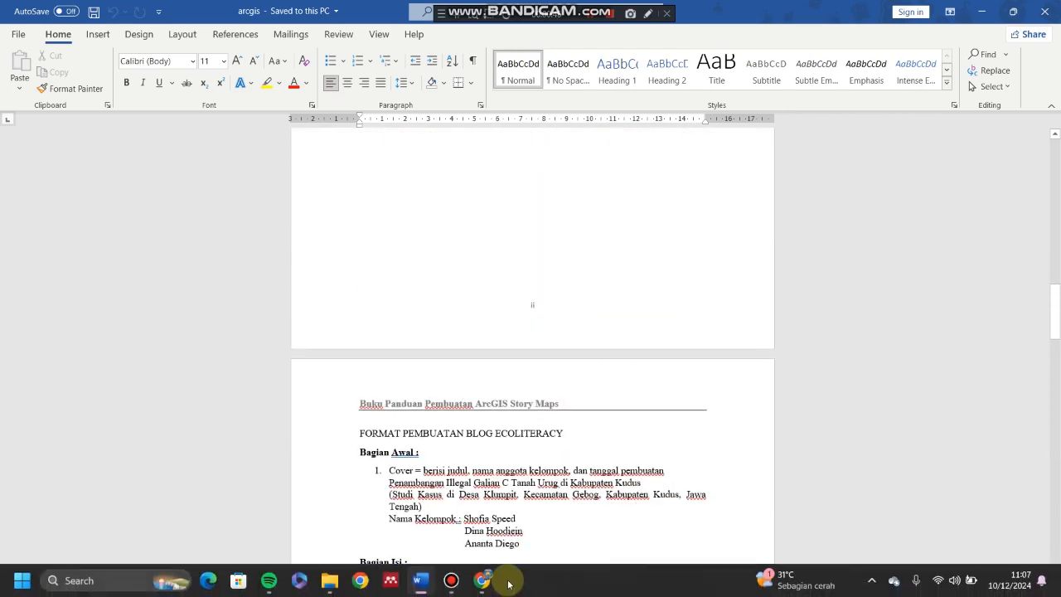
{"action": "left_click", "coordinate": [457, 518]}
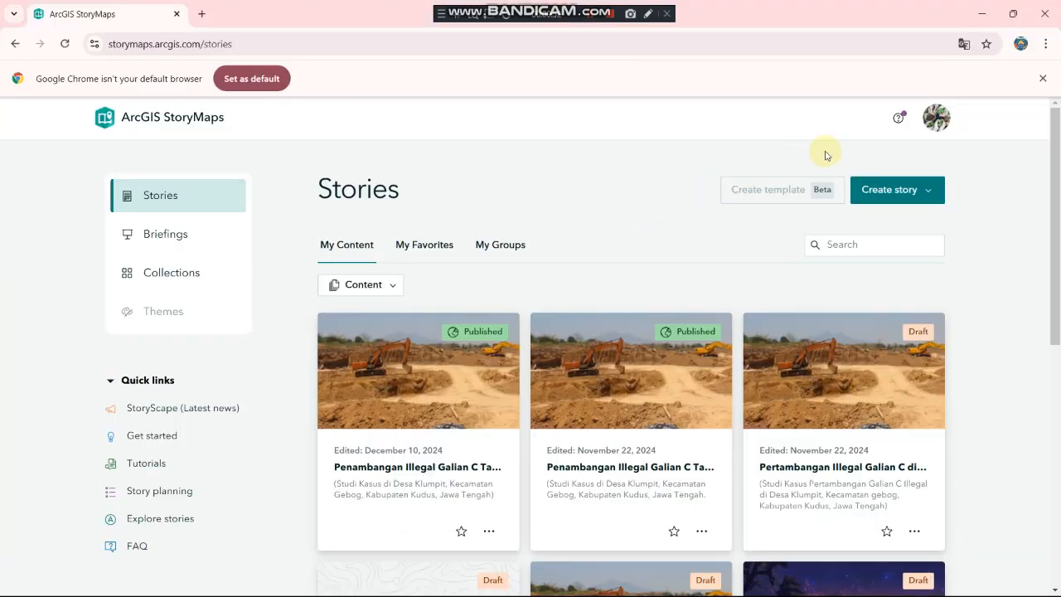
{"action": "left_click", "coordinate": [907, 201]}
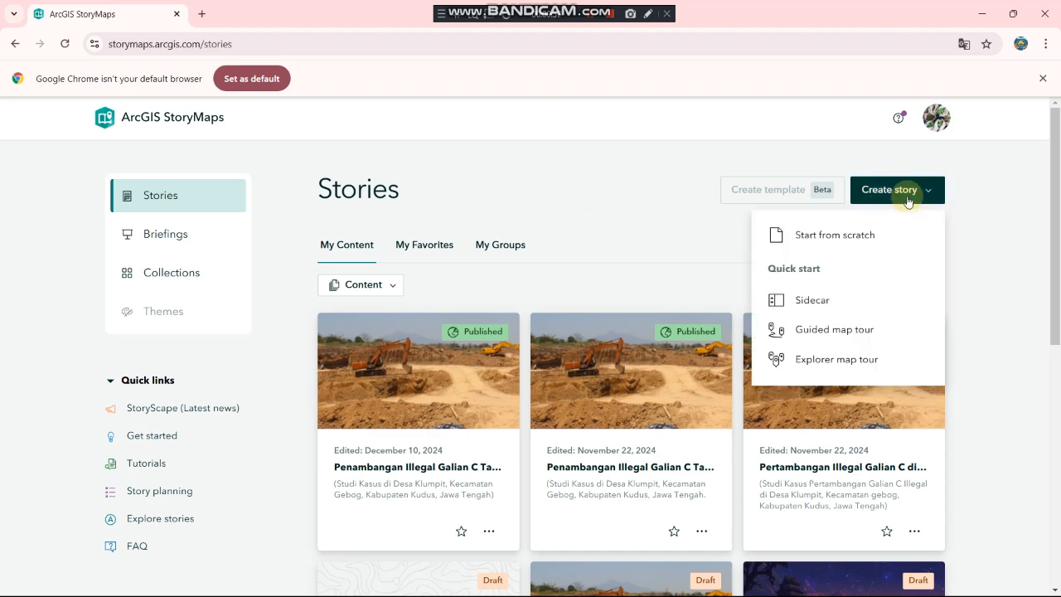
{"action": "left_click", "coordinate": [840, 242]}
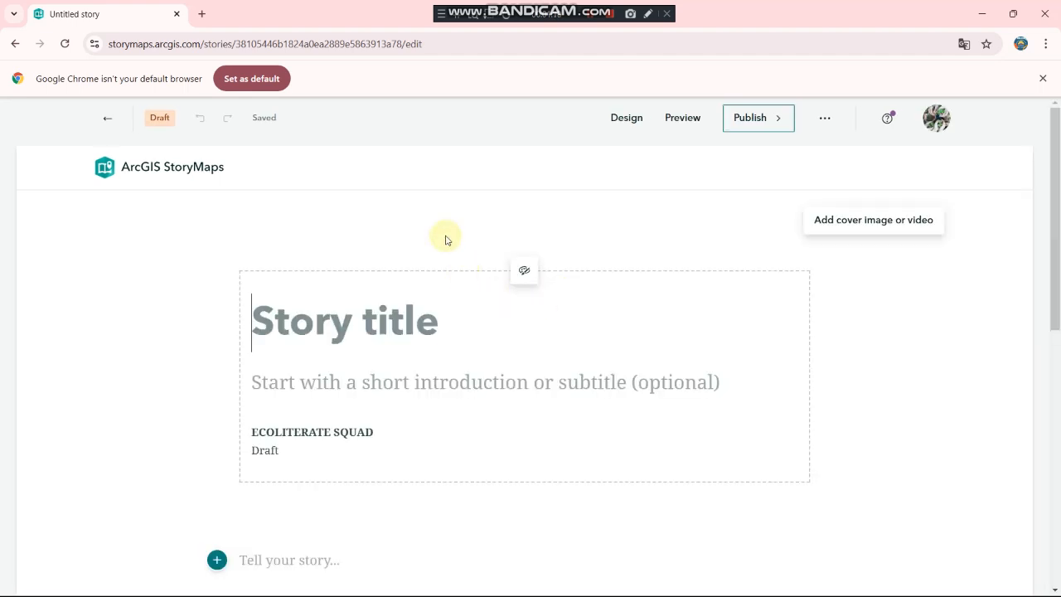
{"action": "scroll", "coordinate": [445, 238], "scroll_direction": "down", "scroll_amount": 1}
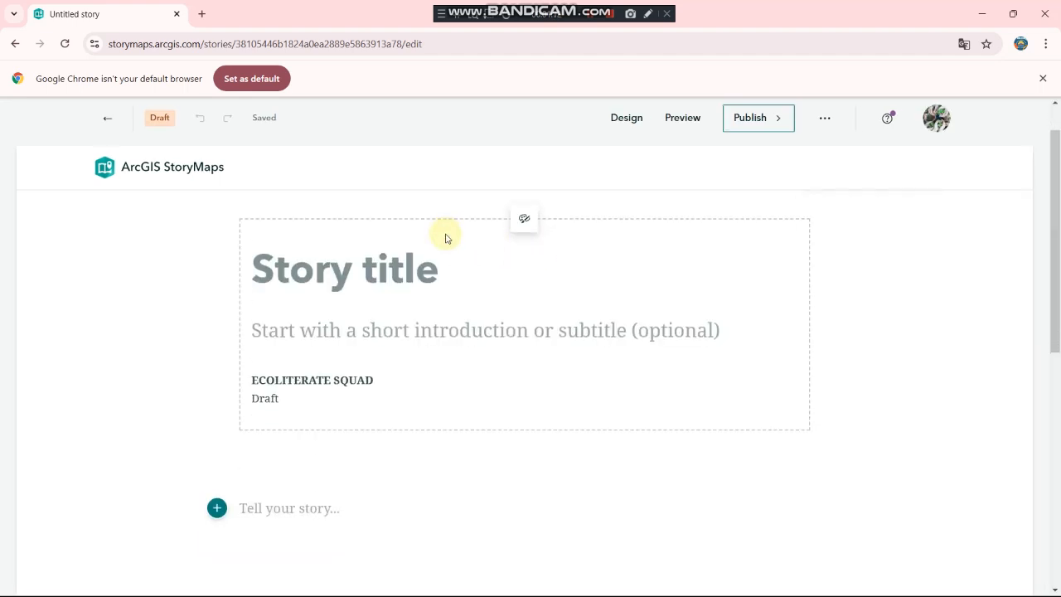
{"action": "scroll", "coordinate": [445, 238], "scroll_direction": "up", "scroll_amount": 1}
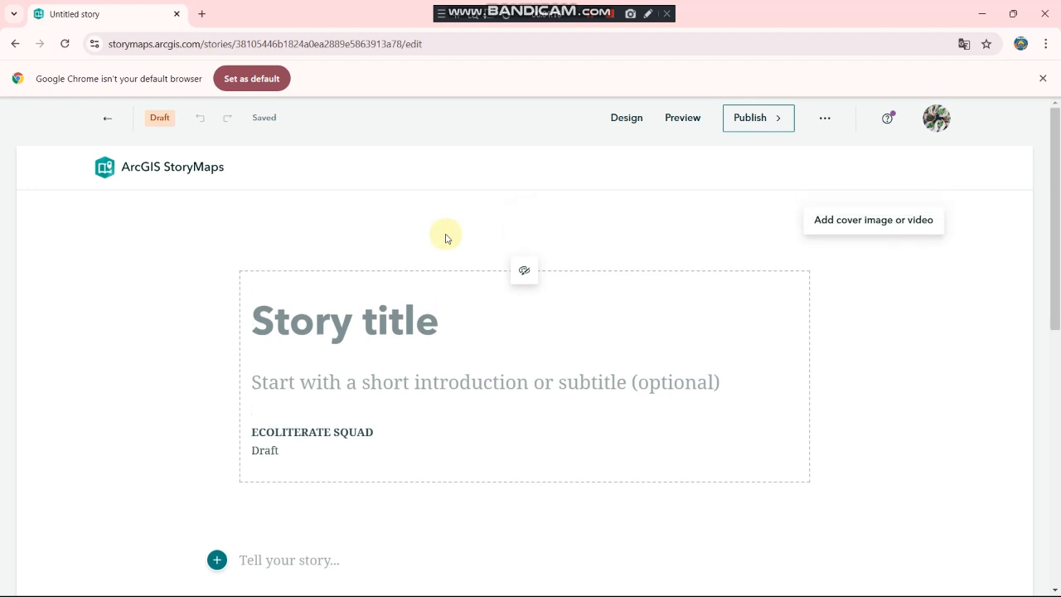
{"action": "left_click", "coordinate": [485, 310]}
Step: Copy the title 'Penambangan Illegal Galian C Tanah Urug di Kabupaten Kudus' from the Word guide
{"action": "mouse_move", "coordinate": [440, 594]}
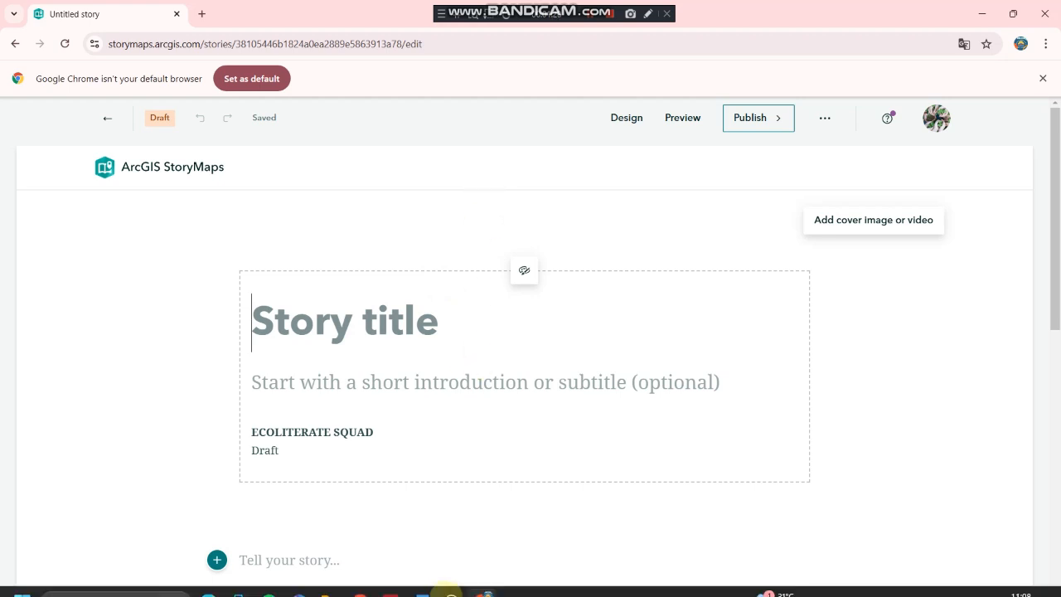
{"action": "left_click", "coordinate": [416, 585]}
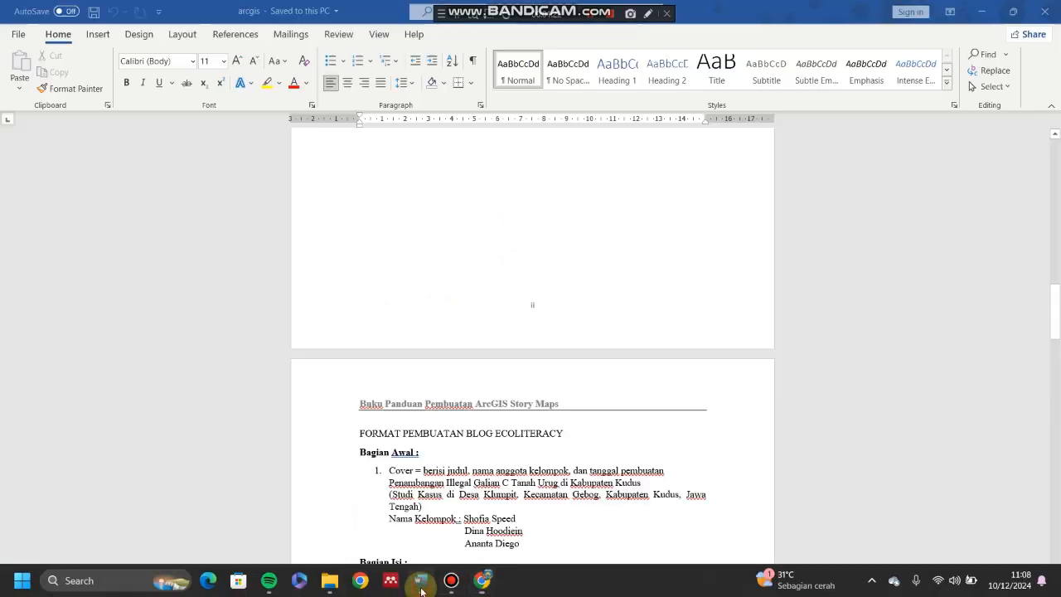
{"action": "scroll", "coordinate": [408, 479], "scroll_direction": "down", "scroll_amount": 2}
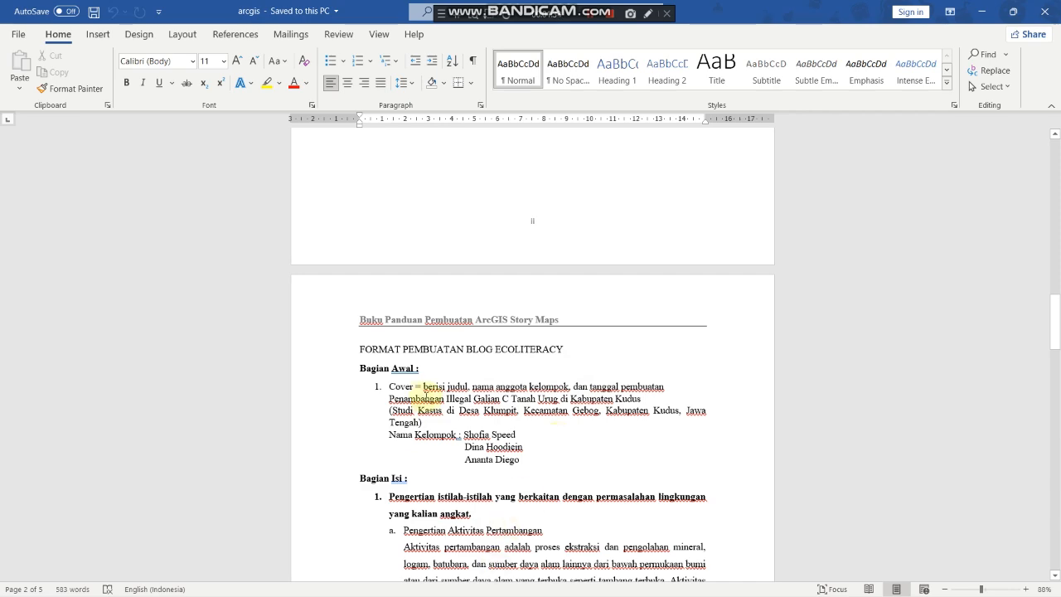
{"action": "scroll", "coordinate": [425, 393], "scroll_direction": "up", "scroll_amount": 5}
{"action": "scroll", "coordinate": [438, 445], "scroll_direction": "down", "scroll_amount": 3}
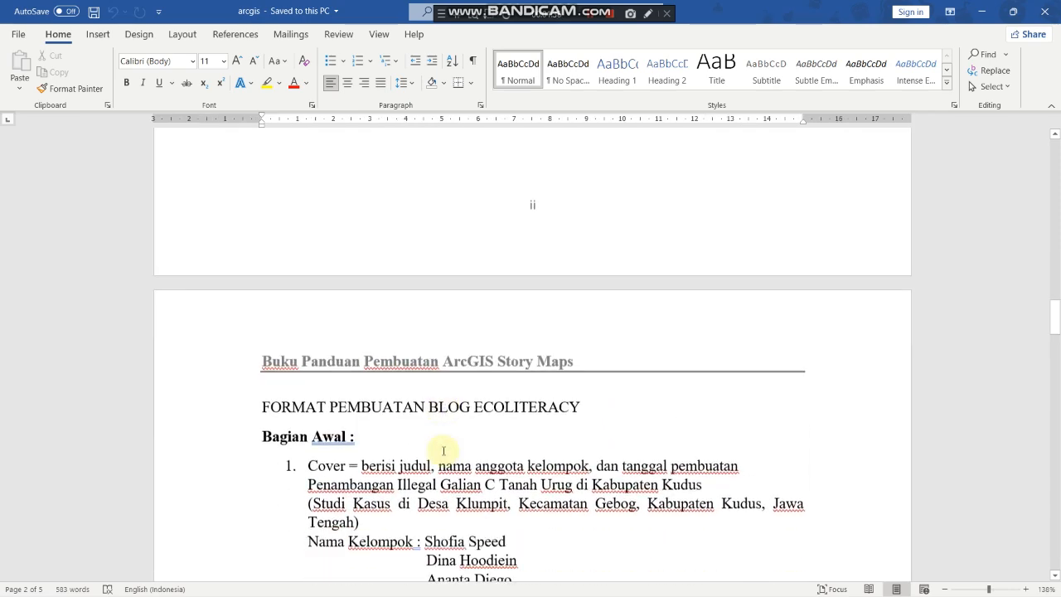
{"action": "scroll", "coordinate": [444, 451], "scroll_direction": "up", "scroll_amount": 1}
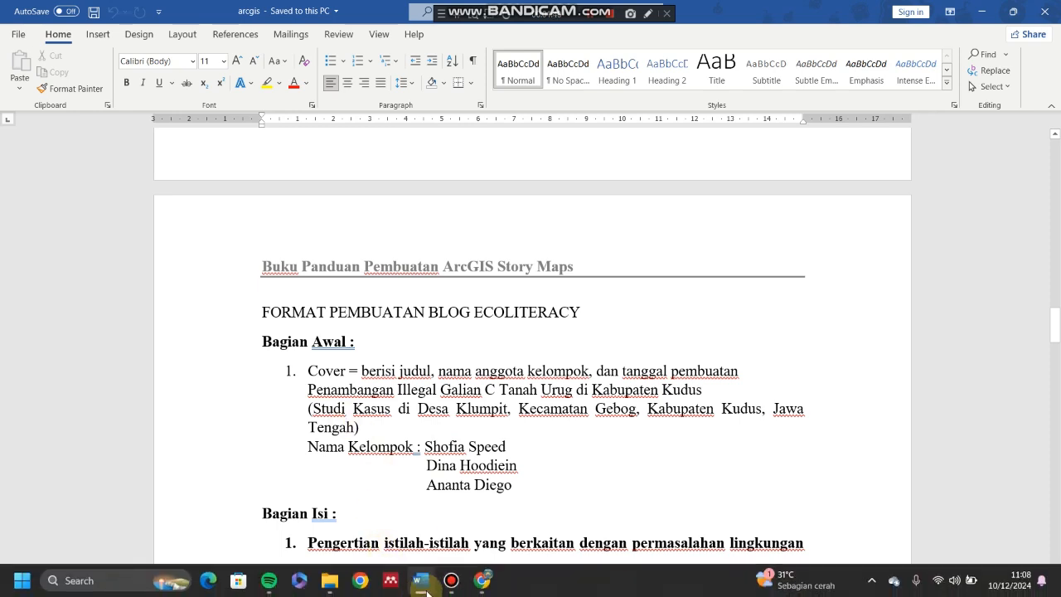
{"action": "mouse_move", "coordinate": [449, 585]}
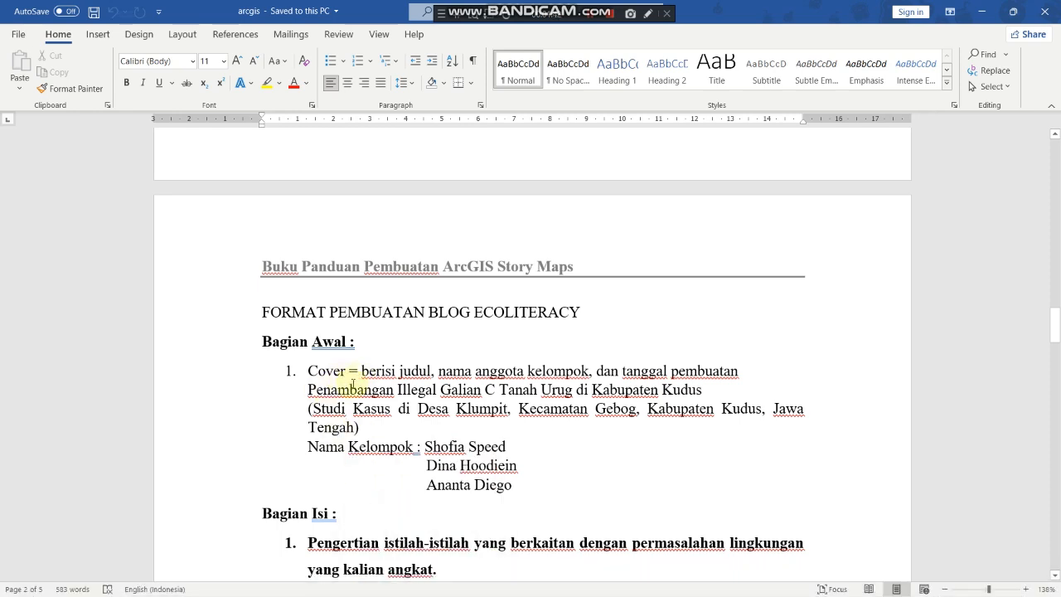
{"action": "left_click_drag", "start_coordinate": [309, 389], "coordinate": [707, 389]}
{"action": "key", "text": "ctrl+c"}
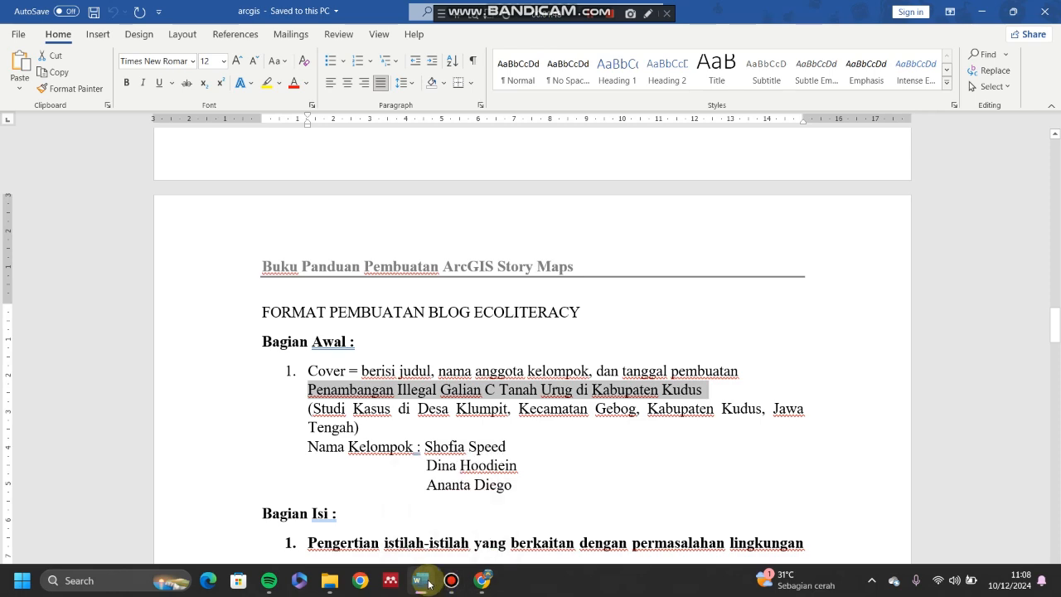
{"action": "left_click", "coordinate": [429, 584]}
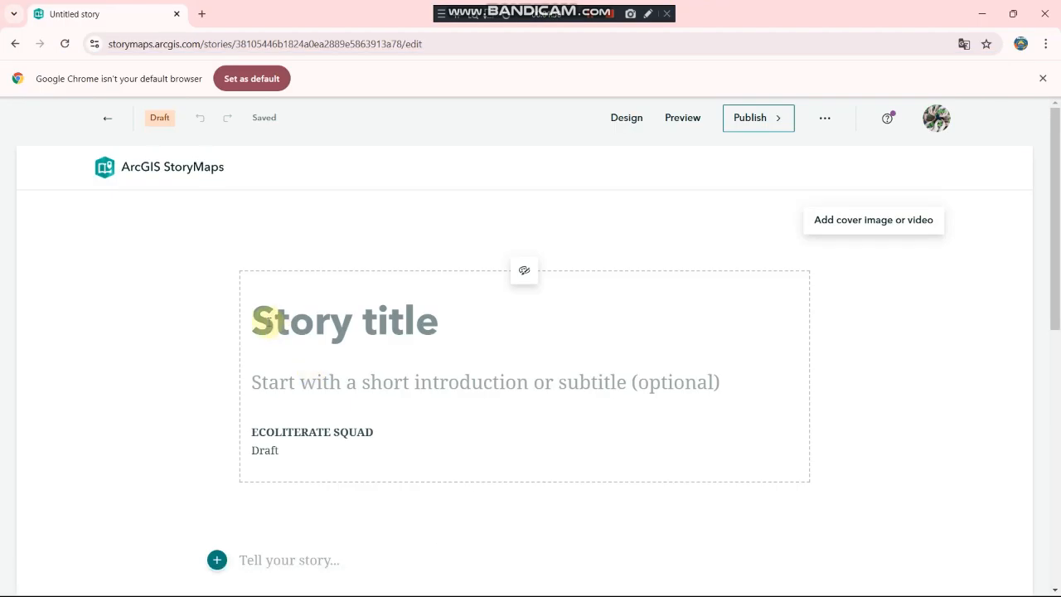
Step: Paste the Penambangan Illegal Galian C title and the Desa Klumpit Studi Kasus subtitle into the cover
{"action": "left_click", "coordinate": [263, 323]}
{"action": "key", "text": "ctrl+v"}
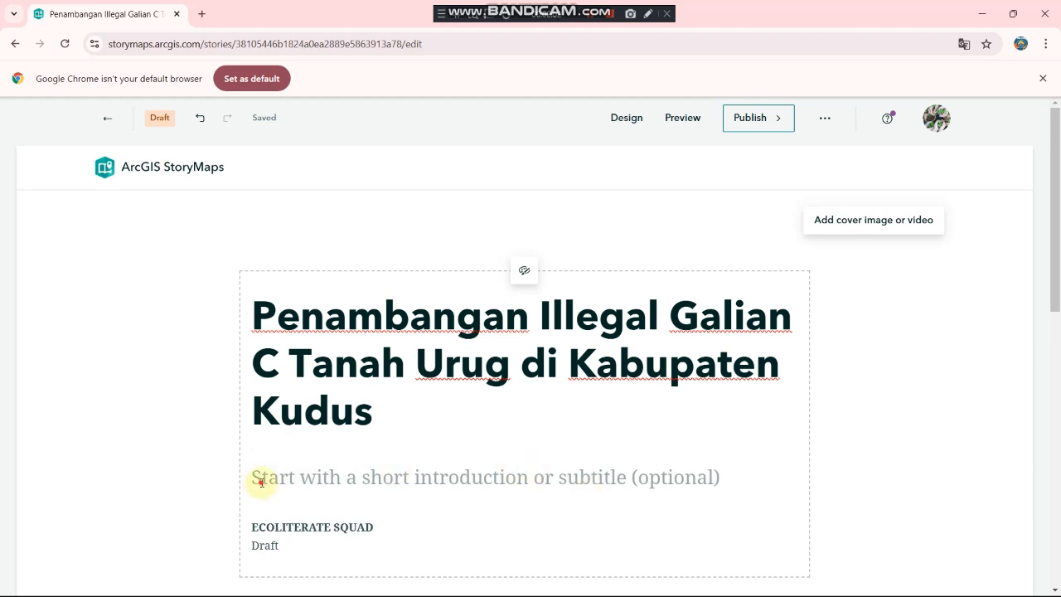
{"action": "mouse_move", "coordinate": [417, 590]}
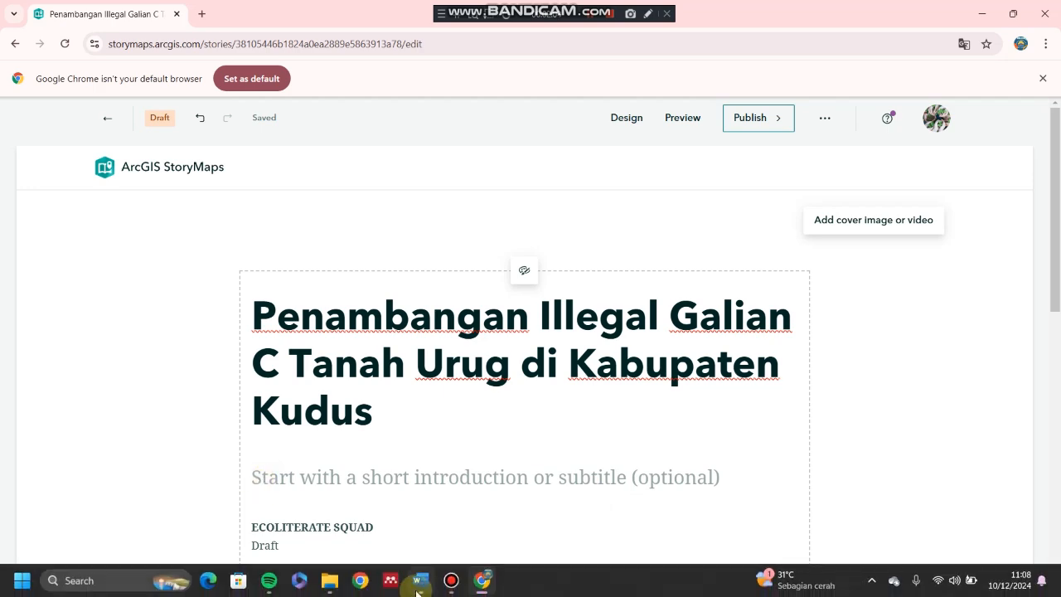
{"action": "left_click", "coordinate": [423, 523]}
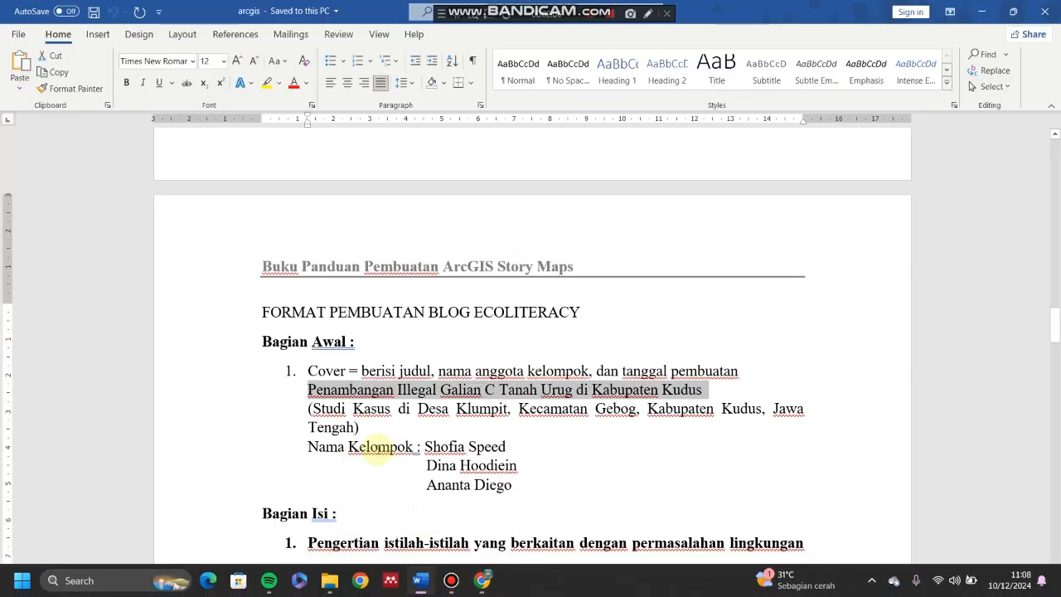
{"action": "left_click_drag", "start_coordinate": [308, 408], "coordinate": [368, 431]}
{"action": "key", "text": "ctrl+c"}
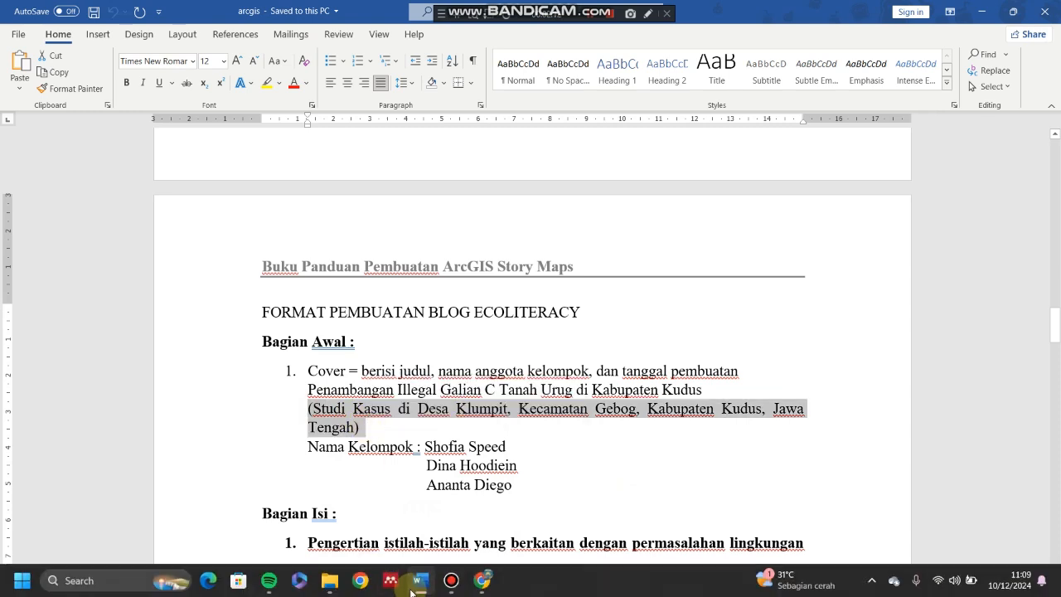
{"action": "left_click", "coordinate": [412, 590]}
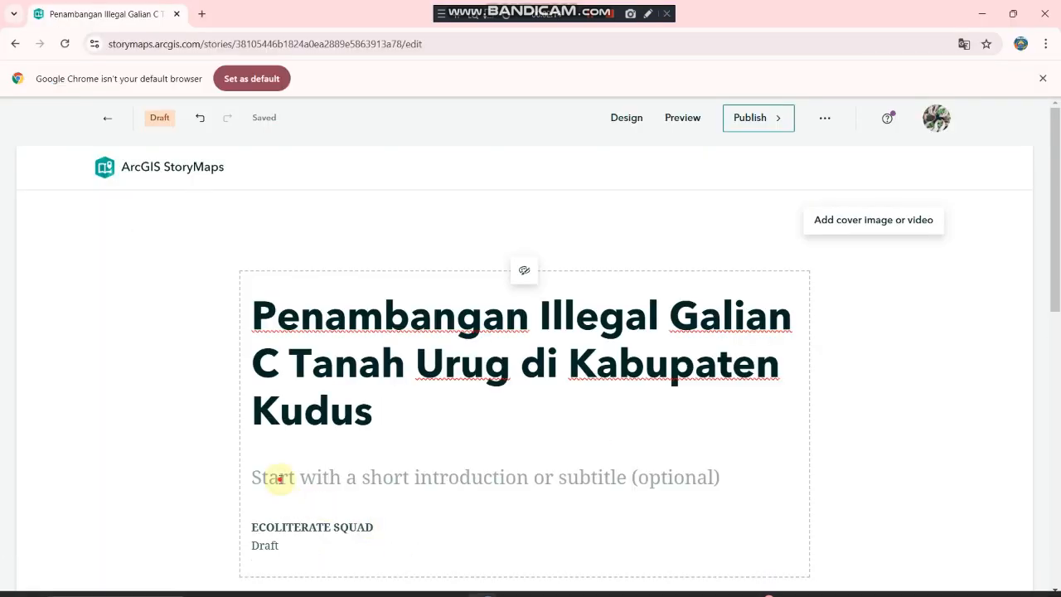
{"action": "left_click", "coordinate": [280, 479]}
{"action": "key", "text": "ctrl+v"}
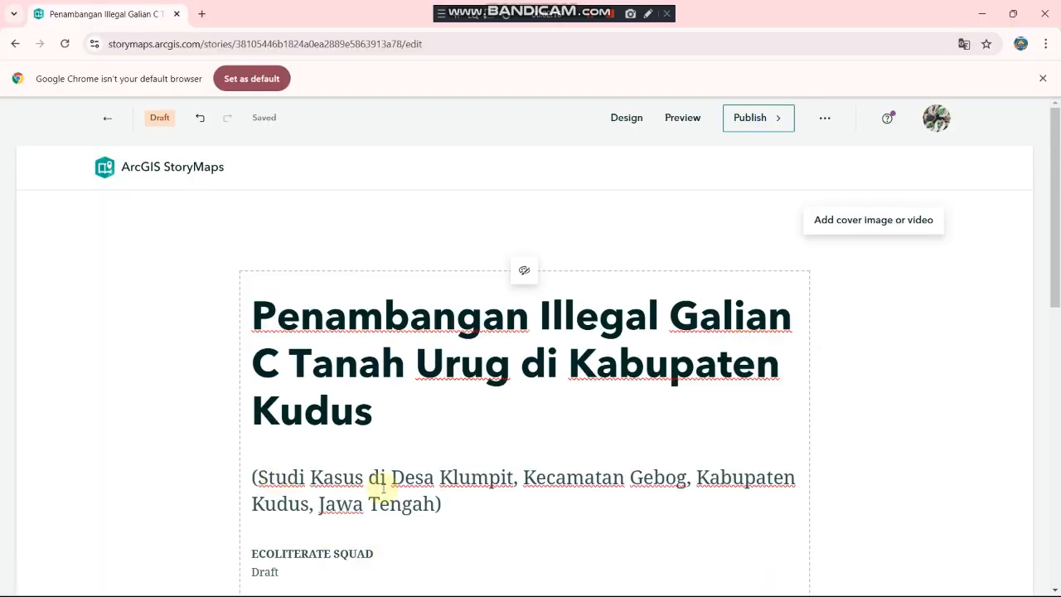
{"action": "scroll", "coordinate": [382, 490], "scroll_direction": "down", "scroll_amount": 2}
{"action": "scroll", "coordinate": [383, 492], "scroll_direction": "up", "scroll_amount": 1}
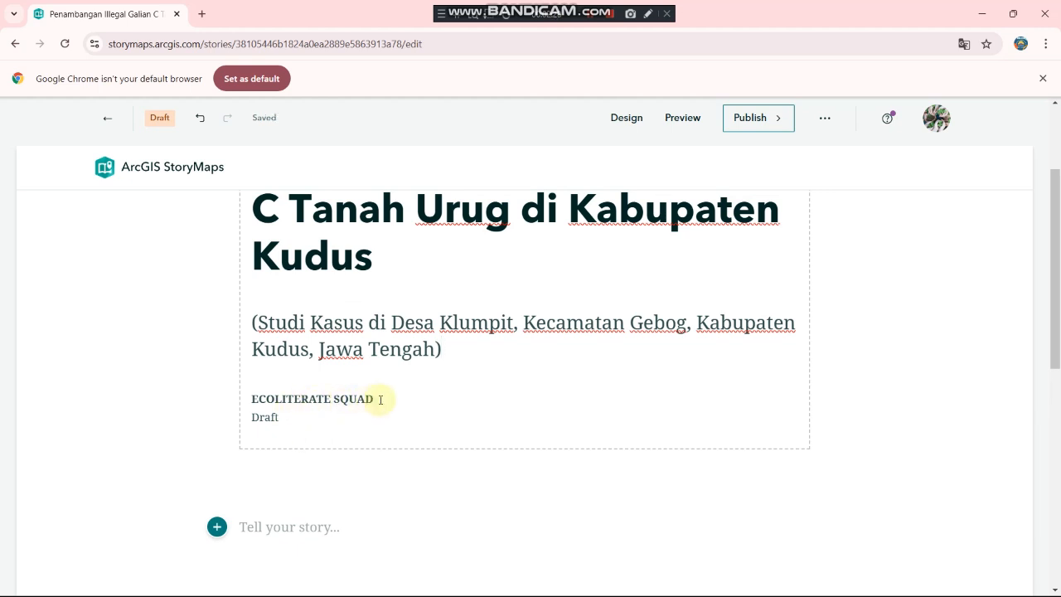
Step: Replace the ECOLITERATE SQUAD byline with 'DISUSUN OLEH:'
{"action": "left_click", "coordinate": [380, 401]}
{"action": "left_click_drag", "start_coordinate": [380, 400], "coordinate": [259, 398]}
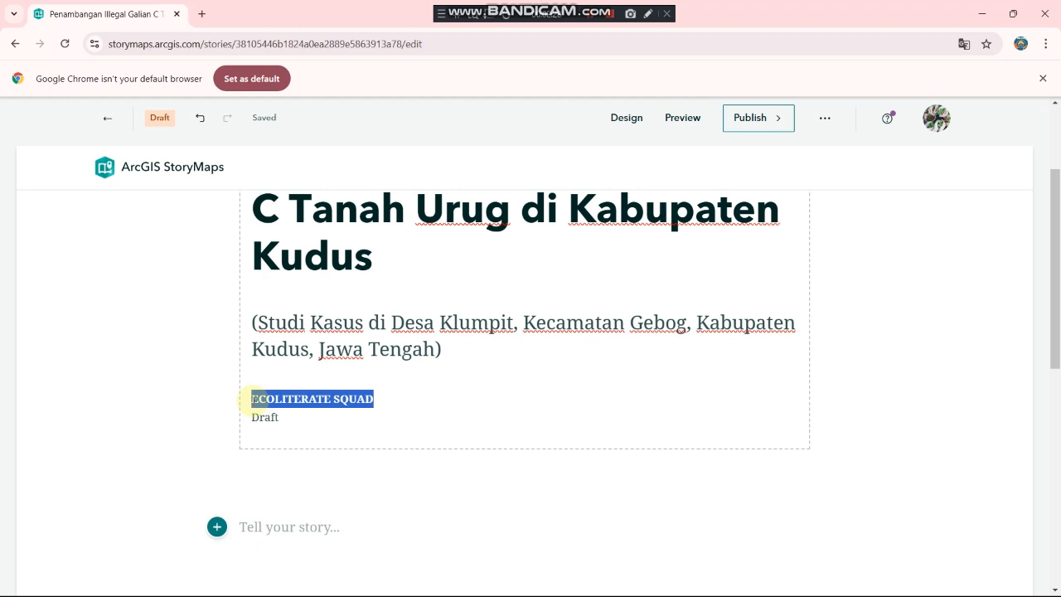
{"action": "key", "text": "BackSpace"}
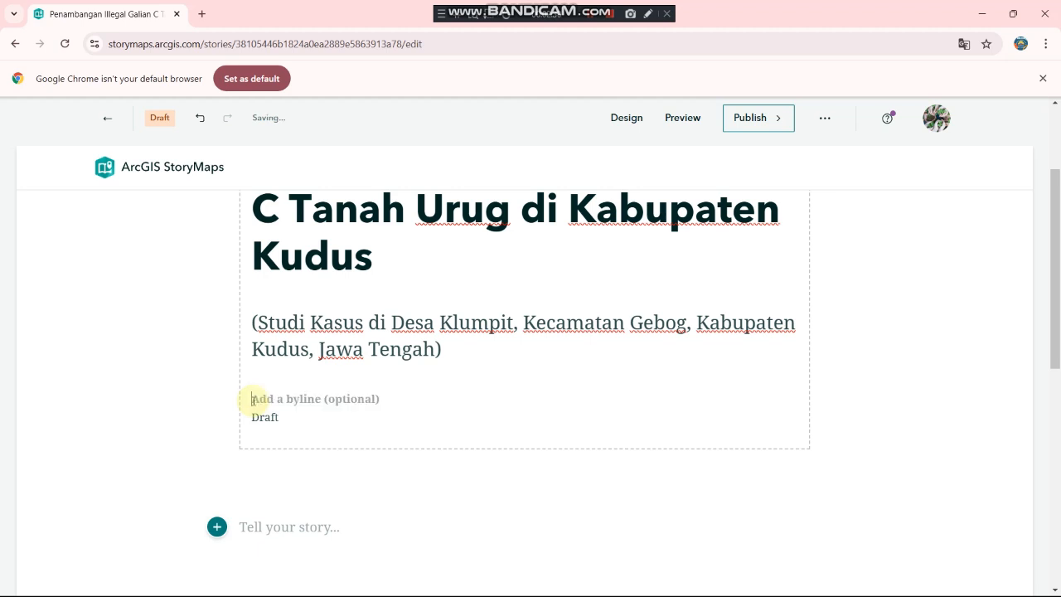
{"action": "type", "text": "p"}
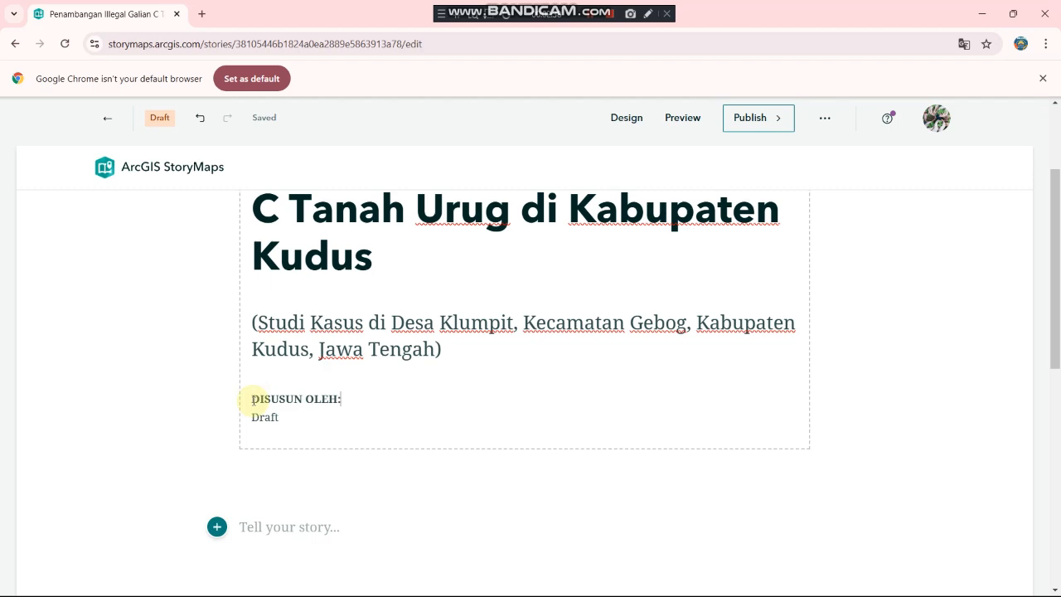
Step: Paste the first team member's name into the byline and add the 1) and 2) numbering
{"action": "mouse_move", "coordinate": [356, 590]}
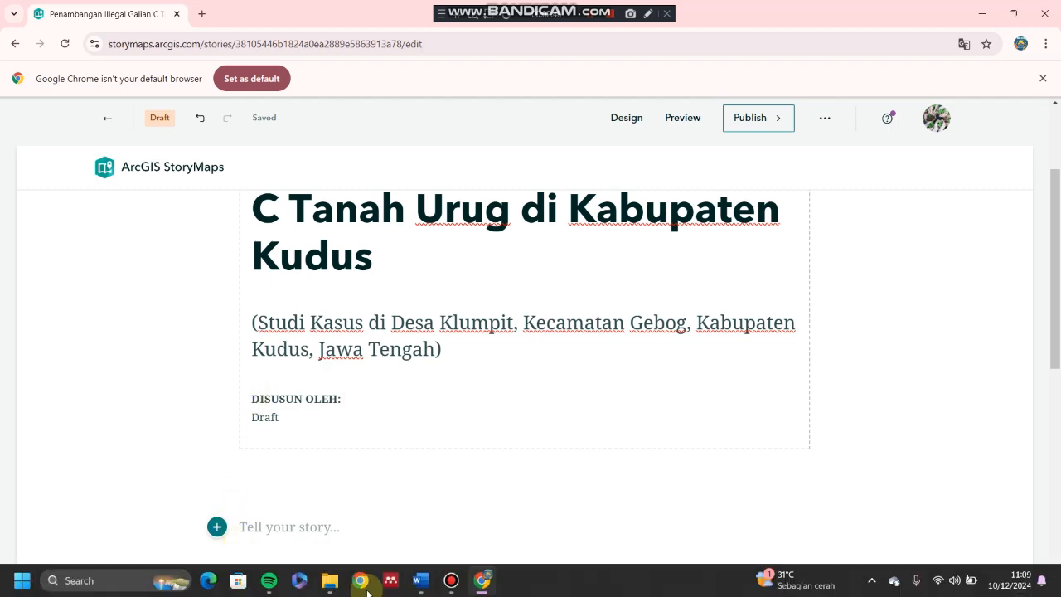
{"action": "left_click", "coordinate": [422, 580]}
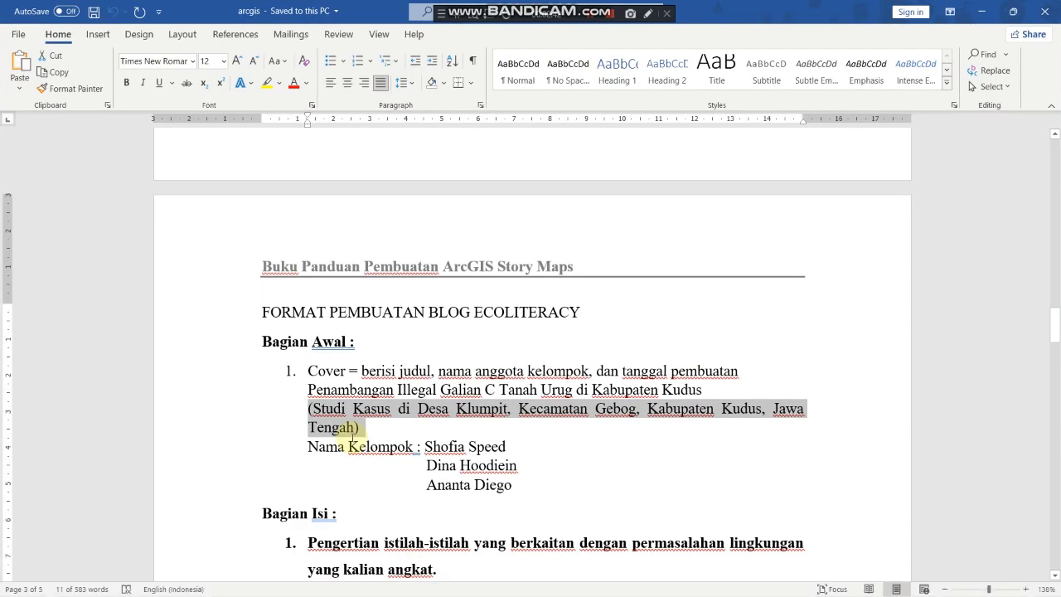
{"action": "left_click_drag", "start_coordinate": [513, 422], "coordinate": [427, 426]}
{"action": "key", "text": "ctrl+c"}
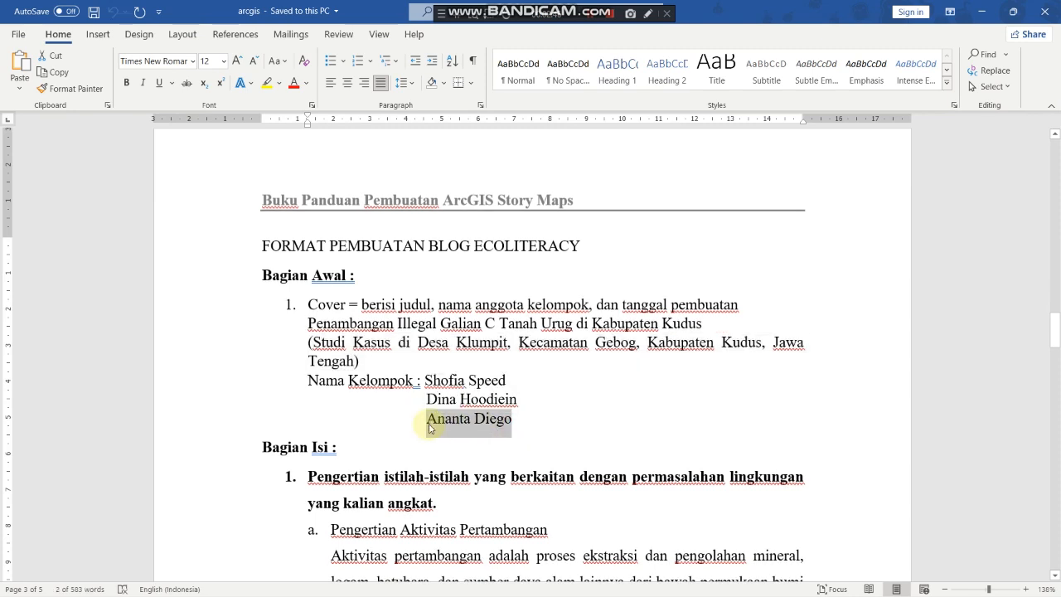
{"action": "mouse_move", "coordinate": [399, 592]}
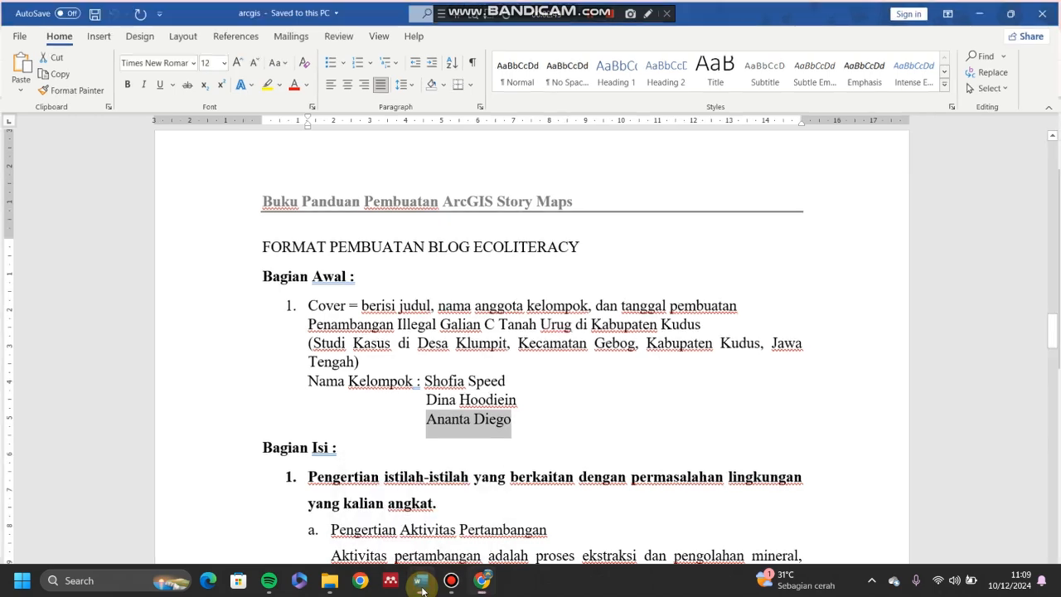
{"action": "left_click", "coordinate": [421, 582]}
{"action": "key", "text": "ctrl+v"}
{"action": "left_click", "coordinate": [346, 403]}
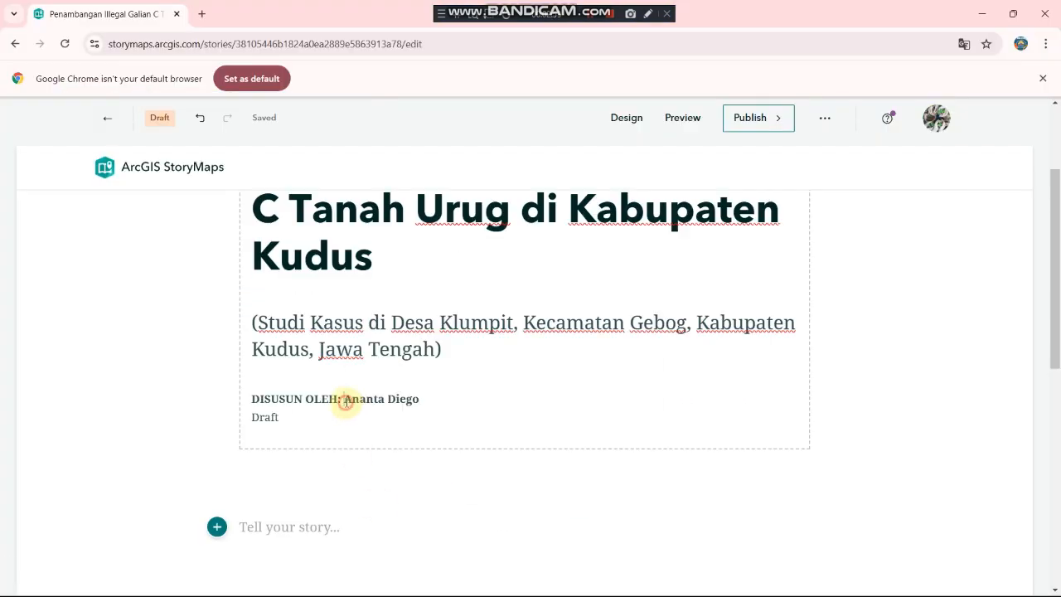
{"action": "type", "text": "1)"}
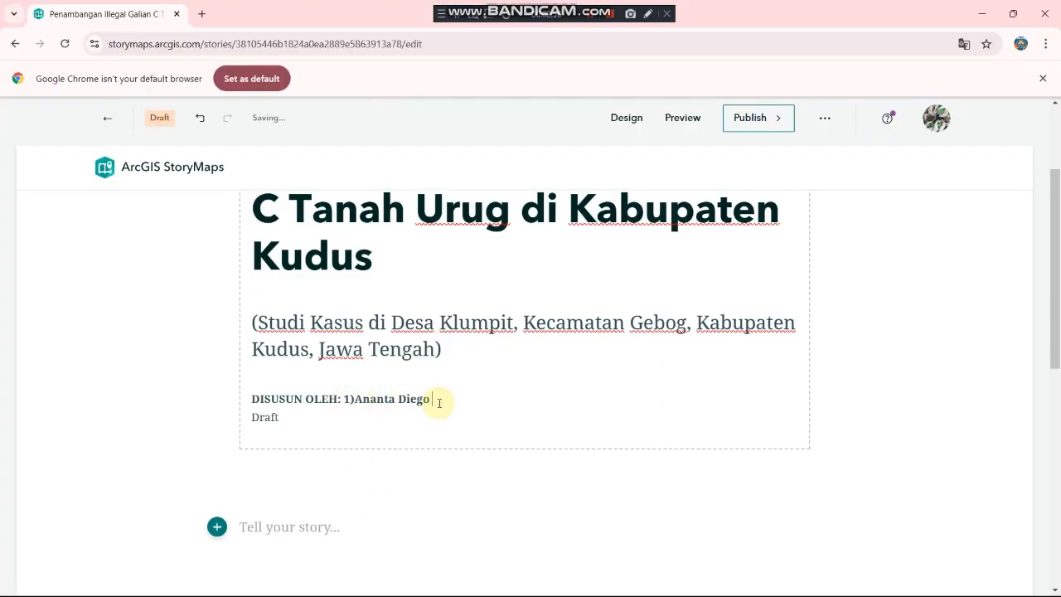
{"action": "type", "text": " 2)"}
Step: Paste the second team member's name from Word after the 2) marker
{"action": "left_click", "coordinate": [421, 582]}
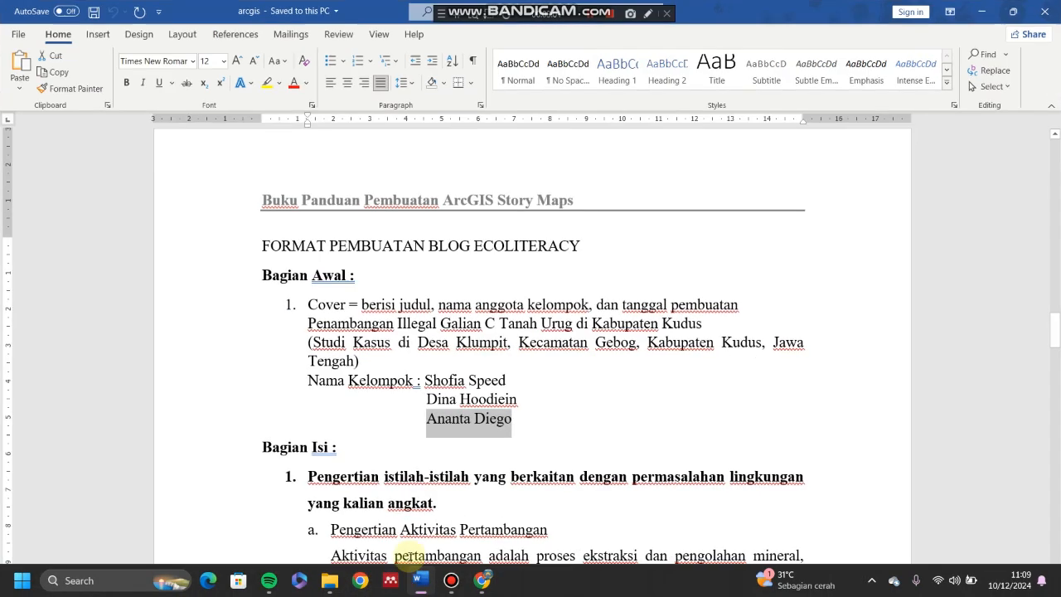
{"action": "left_click_drag", "start_coordinate": [509, 380], "coordinate": [425, 380]}
{"action": "key", "text": "ctrl+c"}
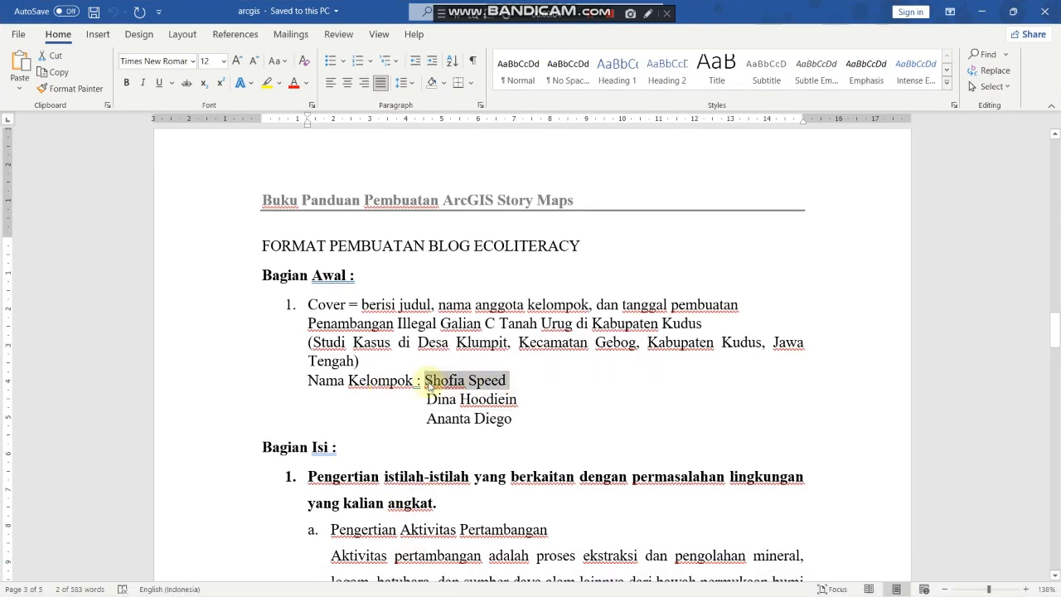
{"action": "left_click", "coordinate": [421, 581]}
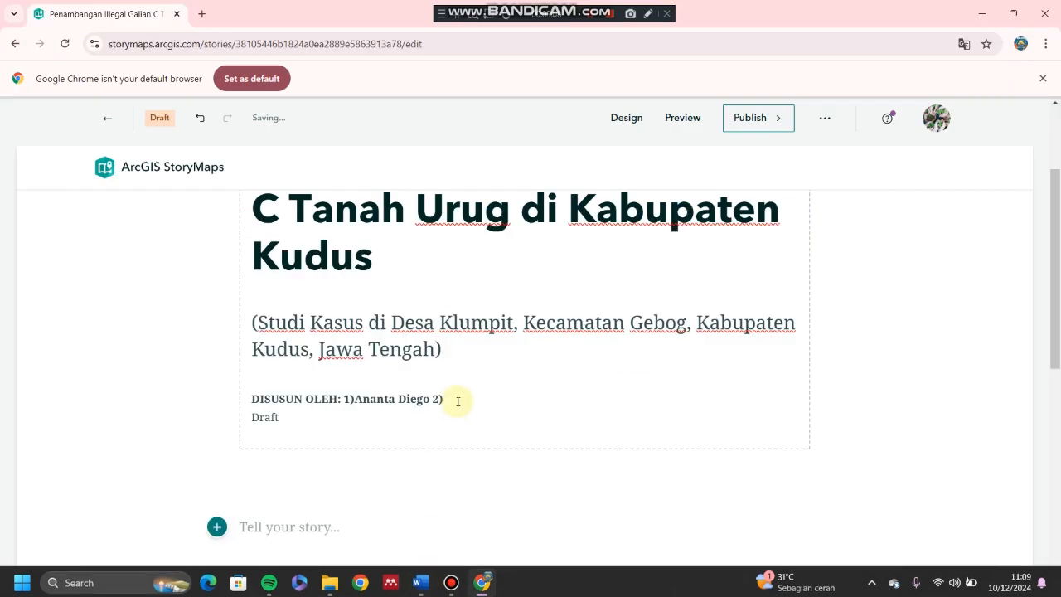
{"action": "key", "text": "ctrl+v"}
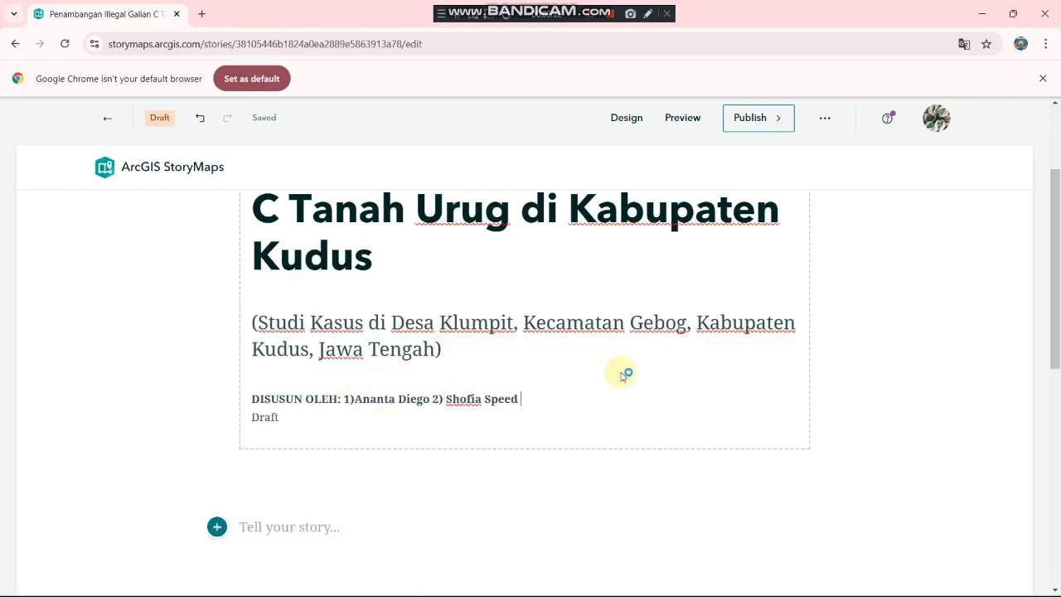
{"action": "scroll", "coordinate": [620, 395], "scroll_direction": "up", "scroll_amount": 2}
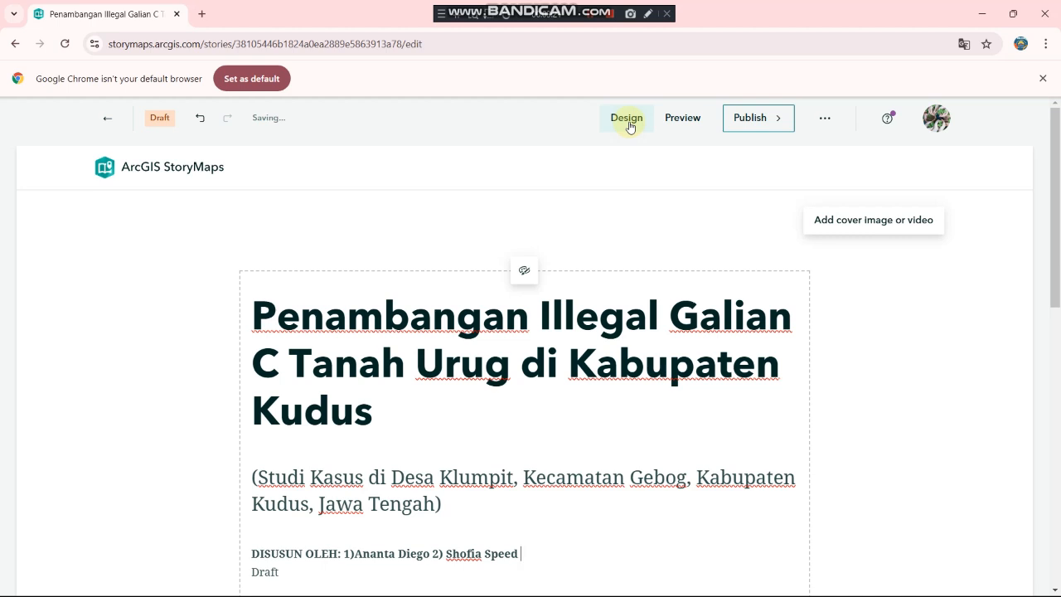
Step: Set the story cover layout to Full after comparing the Top and Card layouts
{"action": "left_click", "coordinate": [628, 120]}
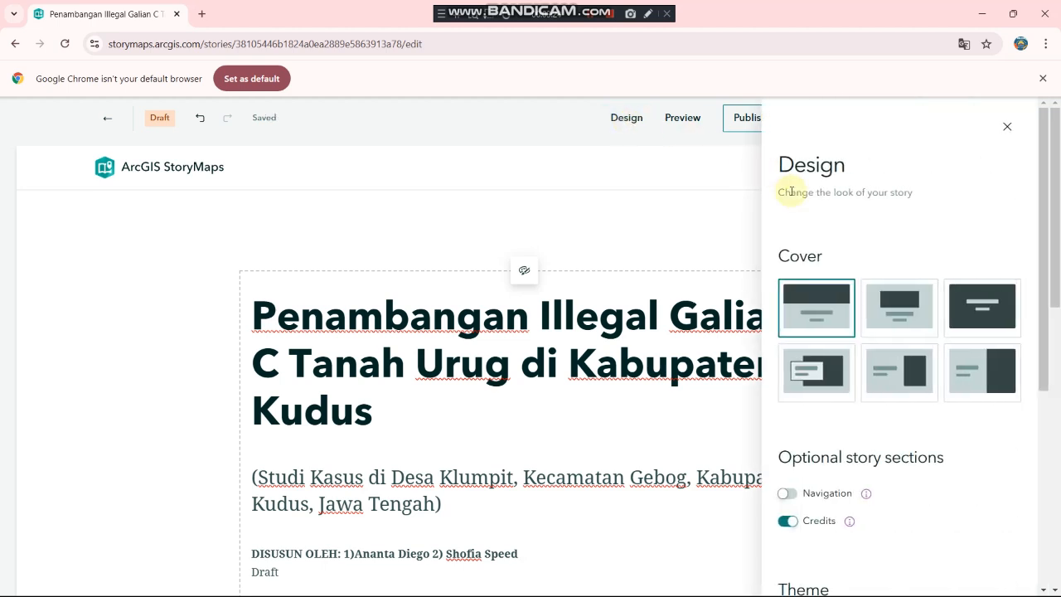
{"action": "scroll", "coordinate": [816, 308], "scroll_direction": "down", "scroll_amount": 1}
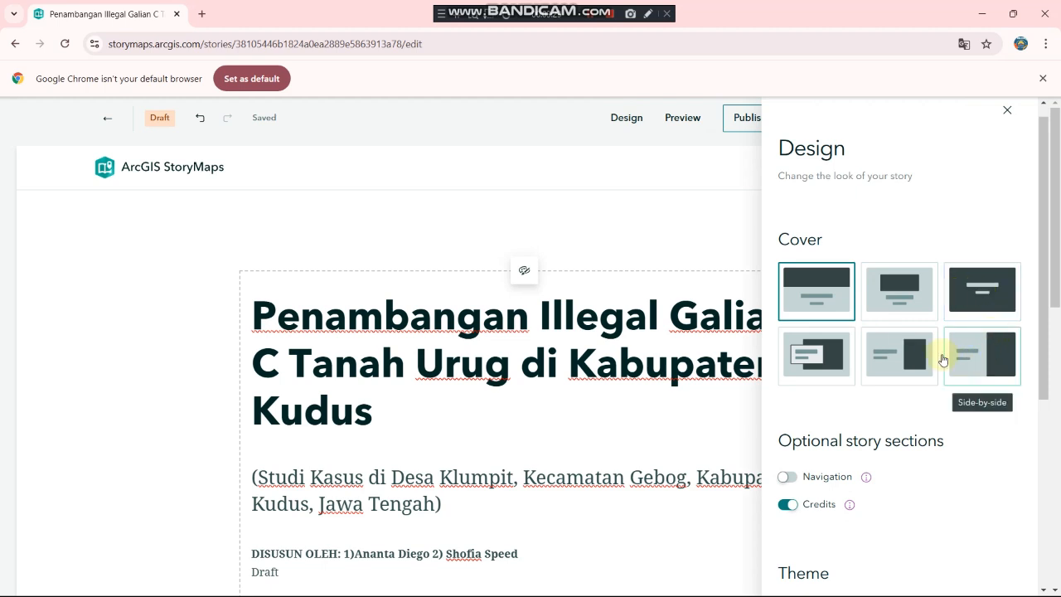
{"action": "left_click", "coordinate": [893, 290]}
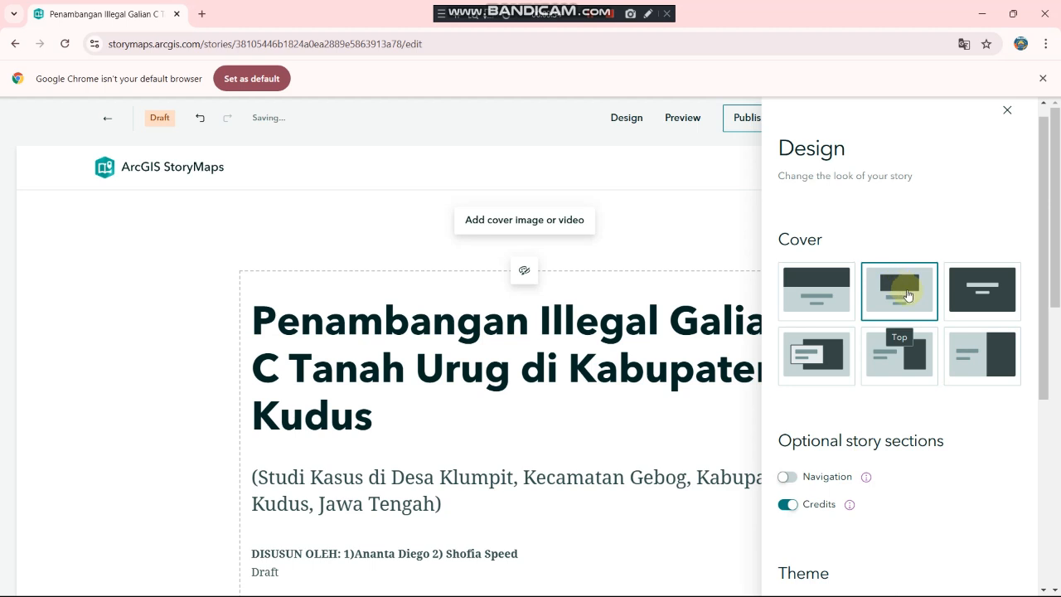
{"action": "left_click", "coordinate": [1003, 305]}
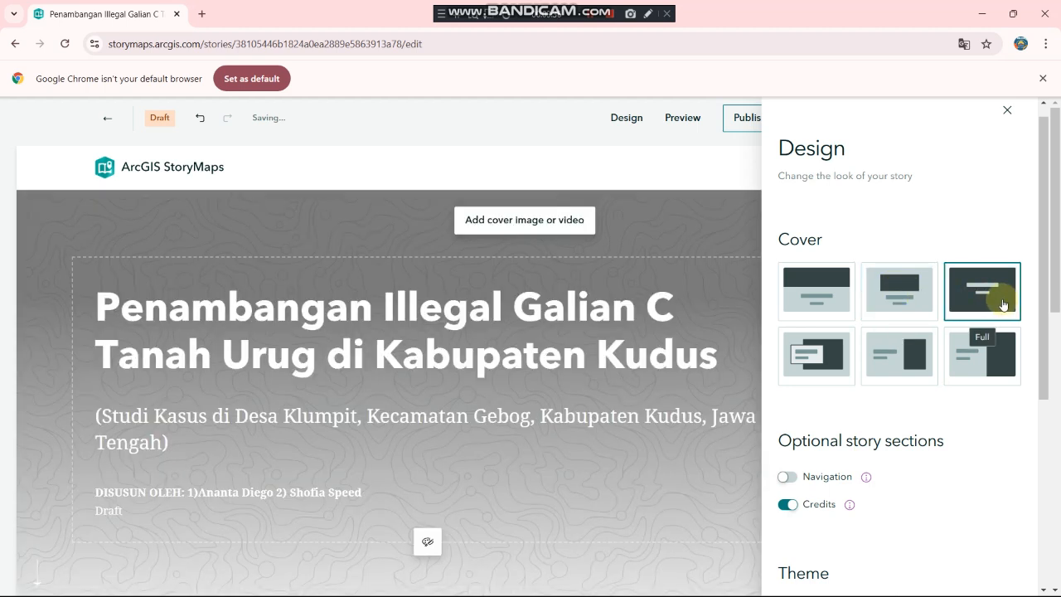
{"action": "left_click", "coordinate": [833, 349]}
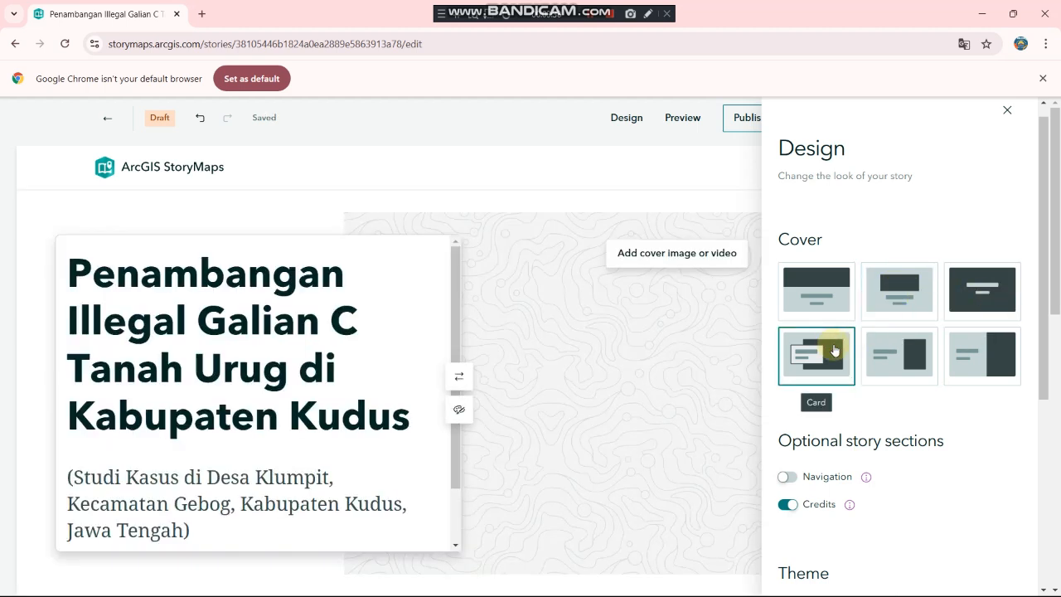
{"action": "left_click", "coordinate": [965, 309]}
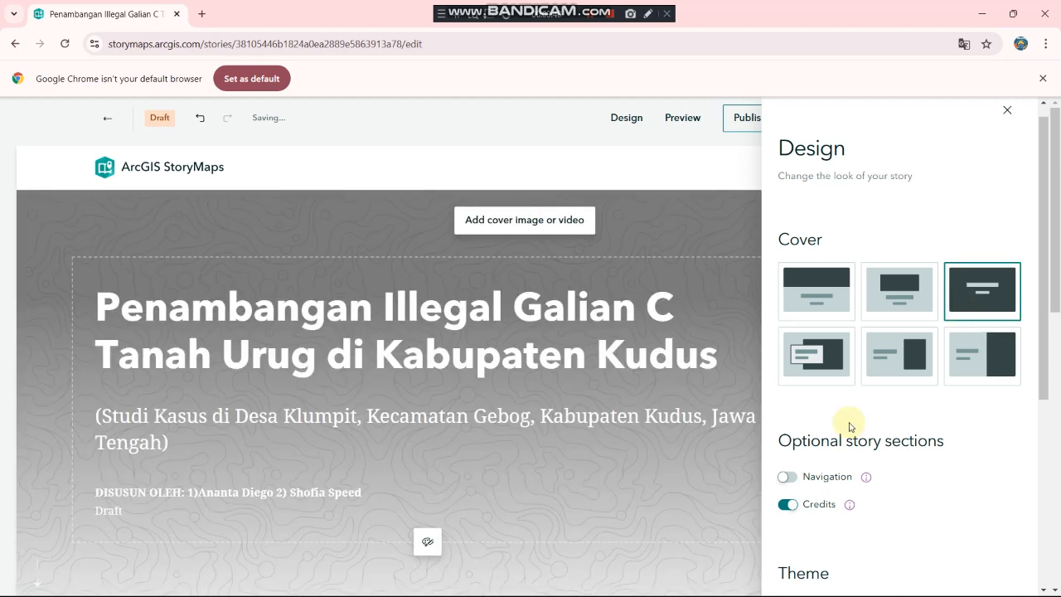
{"action": "scroll", "coordinate": [849, 427], "scroll_direction": "down", "scroll_amount": 3}
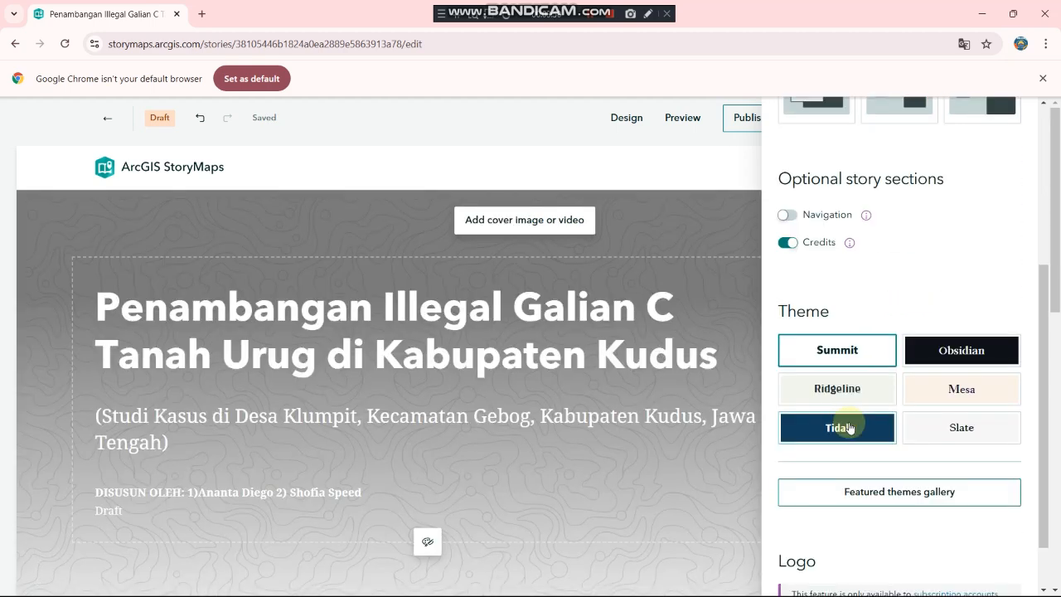
{"action": "scroll", "coordinate": [919, 393], "scroll_direction": "down", "scroll_amount": 1}
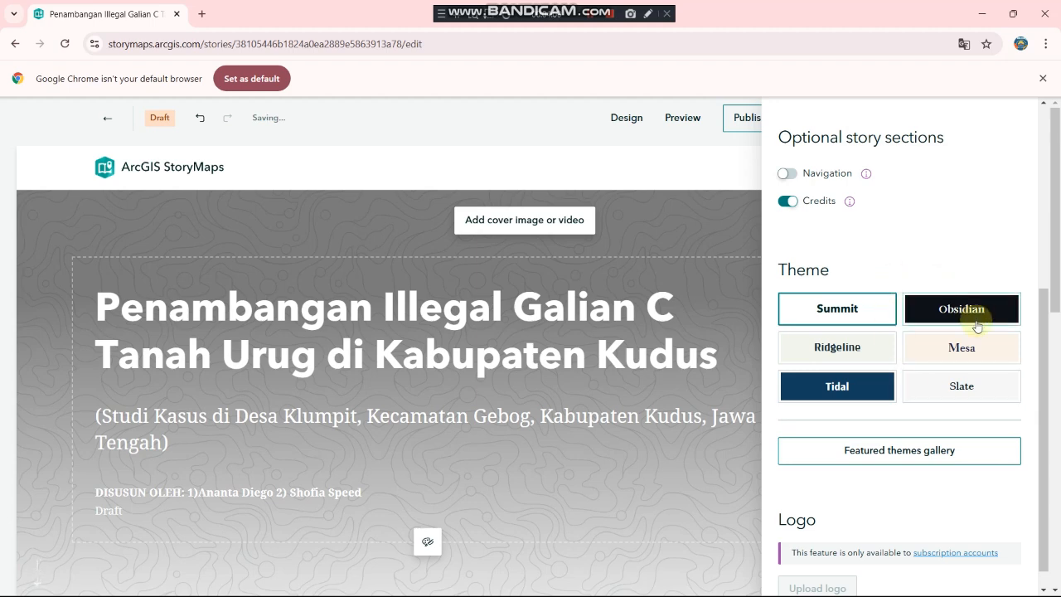
{"action": "scroll", "coordinate": [879, 363], "scroll_direction": "down", "scroll_amount": 1}
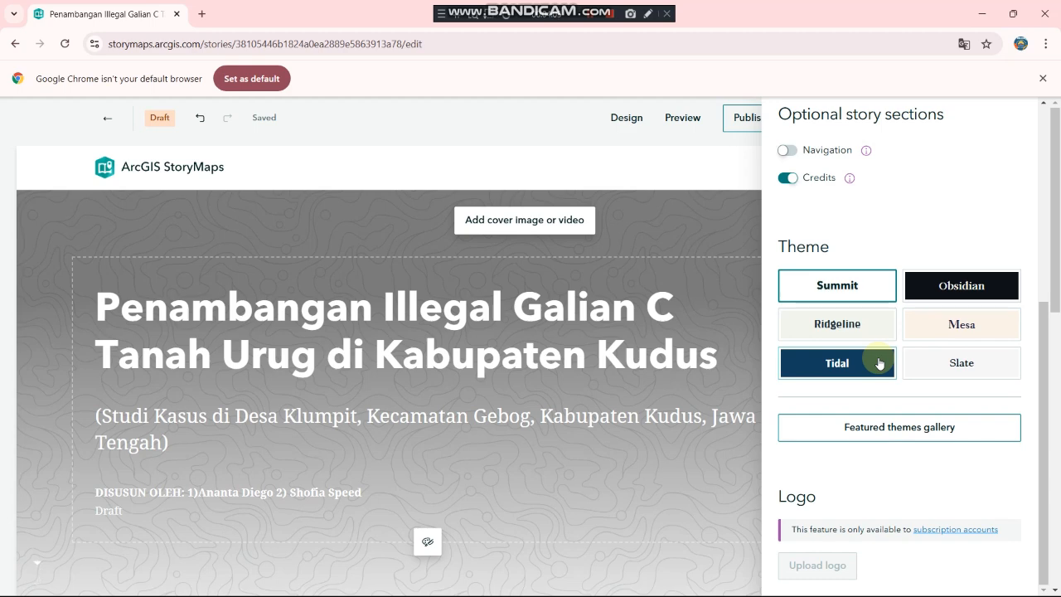
Step: Apply the Fossil featured theme and close the design settings
{"action": "left_click", "coordinate": [871, 437]}
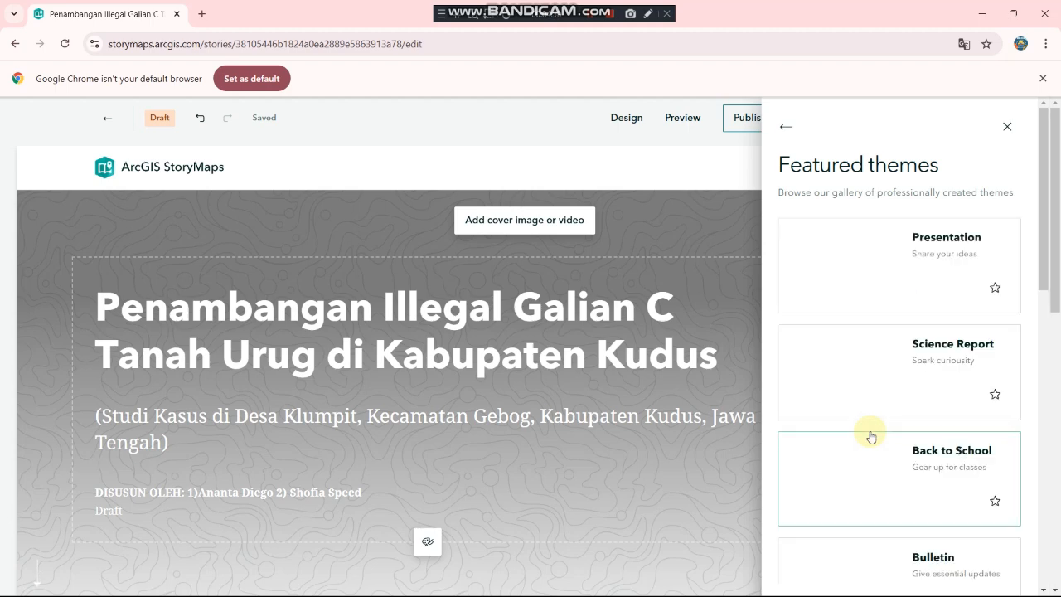
{"action": "scroll", "coordinate": [871, 373], "scroll_direction": "down", "scroll_amount": 4}
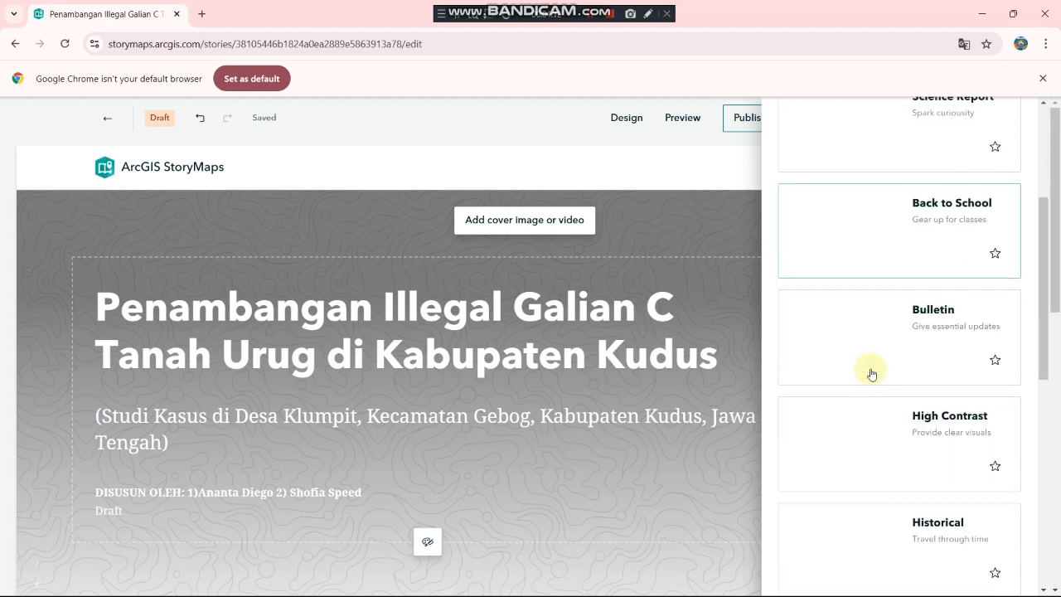
{"action": "scroll", "coordinate": [872, 373], "scroll_direction": "down", "scroll_amount": 3}
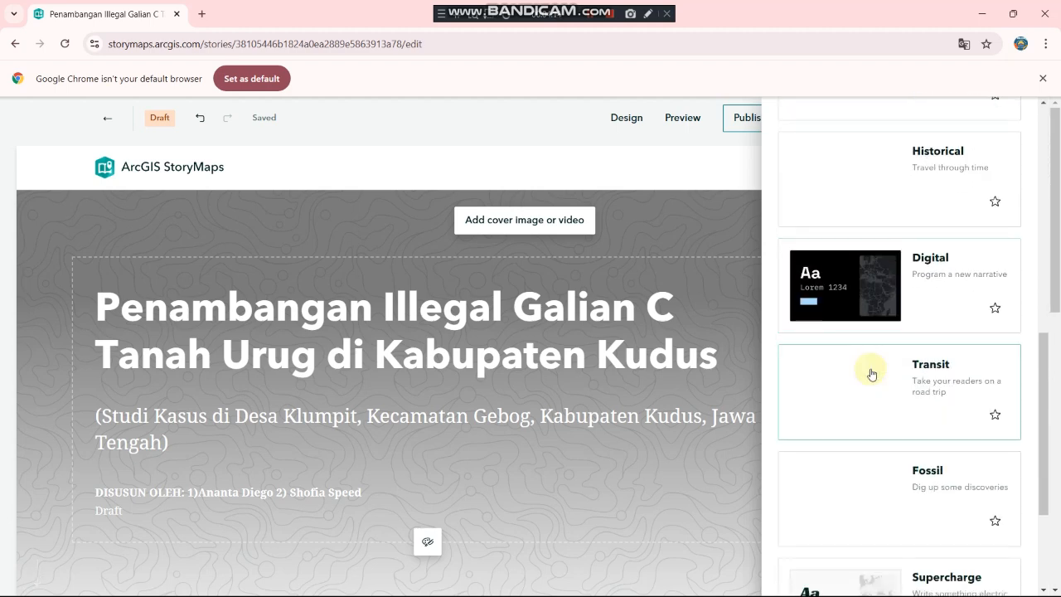
{"action": "scroll", "coordinate": [871, 375], "scroll_direction": "down", "scroll_amount": 1}
{"action": "scroll", "coordinate": [871, 374], "scroll_direction": "down", "scroll_amount": 1}
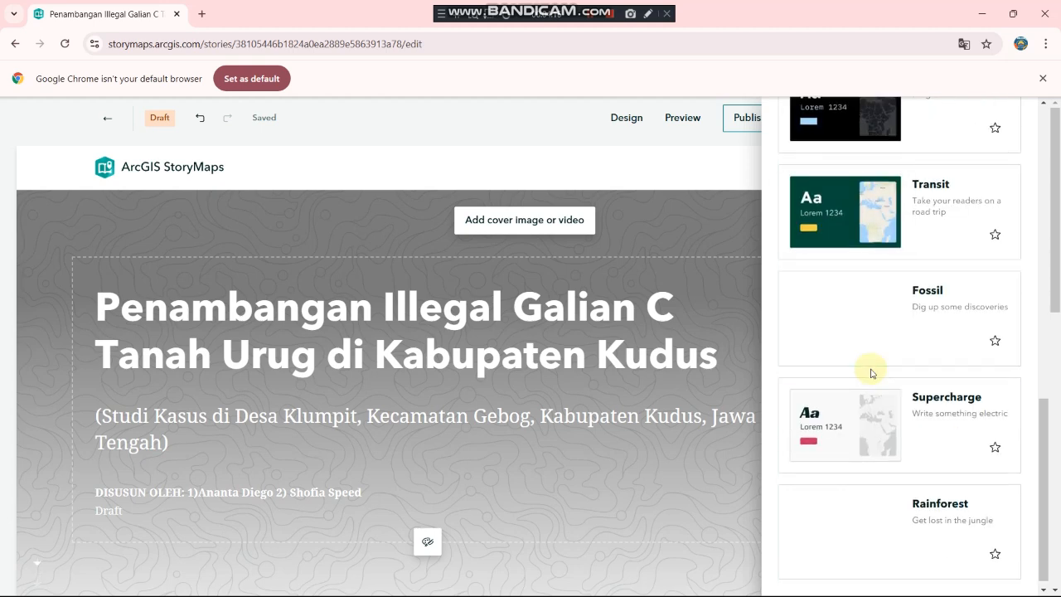
{"action": "left_click", "coordinate": [882, 295]}
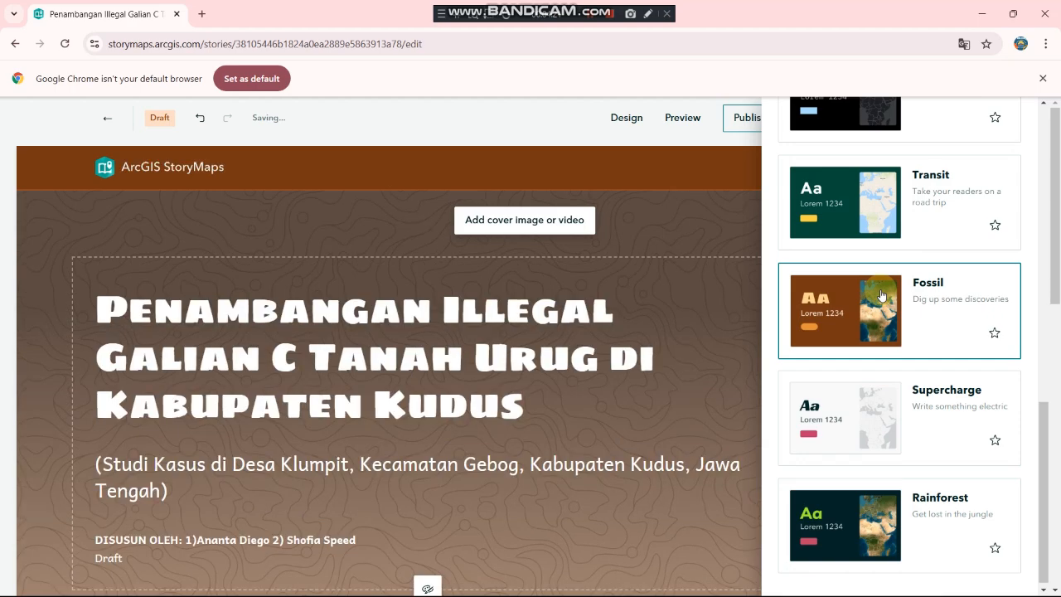
{"action": "left_click", "coordinate": [1007, 126]}
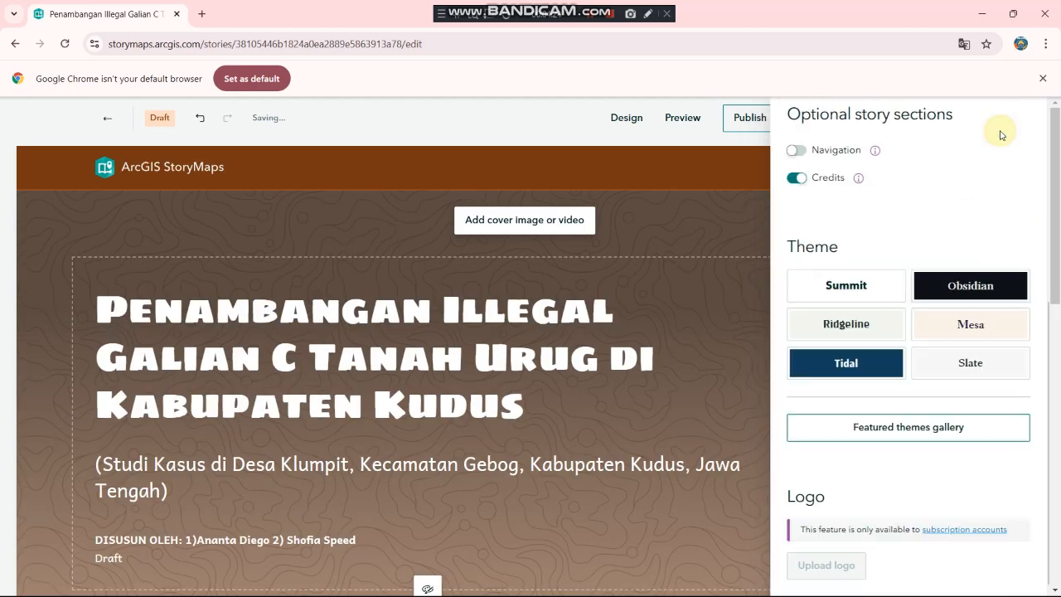
{"action": "left_click", "coordinate": [1005, 128]}
{"action": "scroll", "coordinate": [454, 317], "scroll_direction": "down", "scroll_amount": 5}
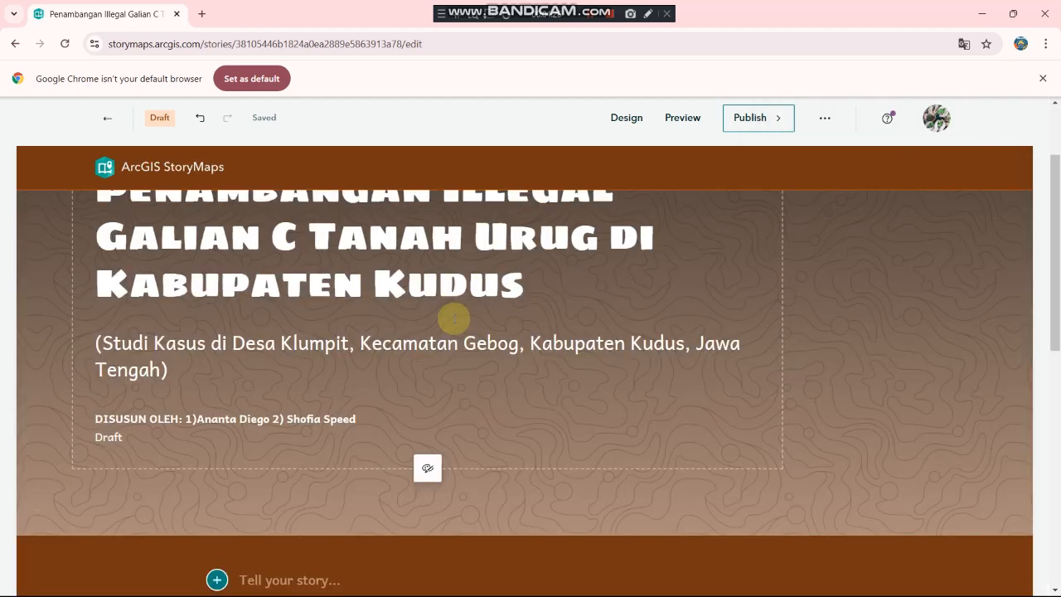
Step: Upload galian-c-kudus.jpeg as the cover background image and check the updated cover
{"action": "scroll", "coordinate": [454, 318], "scroll_direction": "up", "scroll_amount": 5}
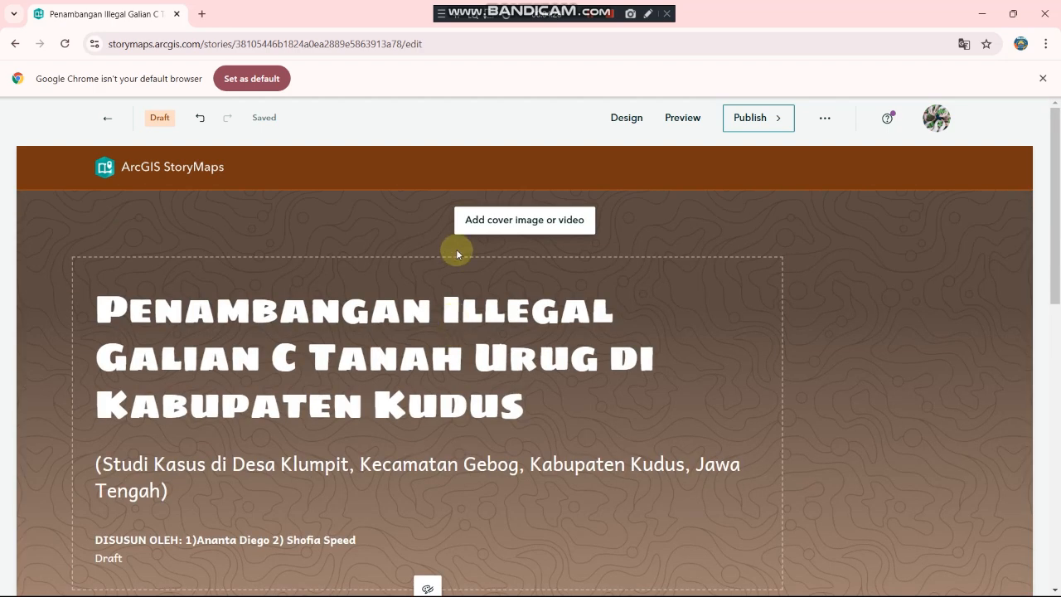
{"action": "left_click", "coordinate": [494, 230]}
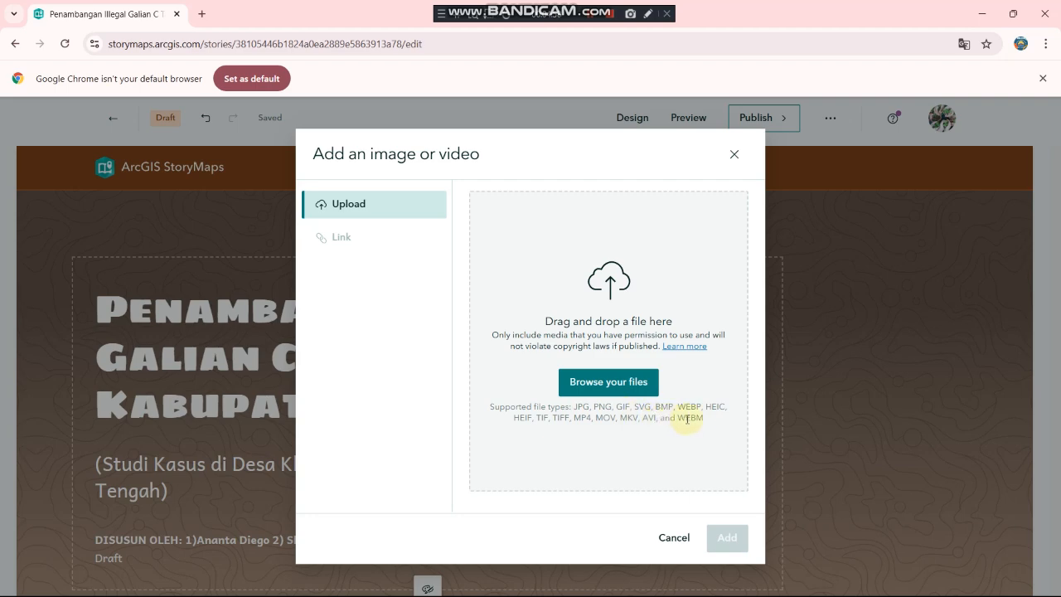
{"action": "left_click", "coordinate": [612, 381]}
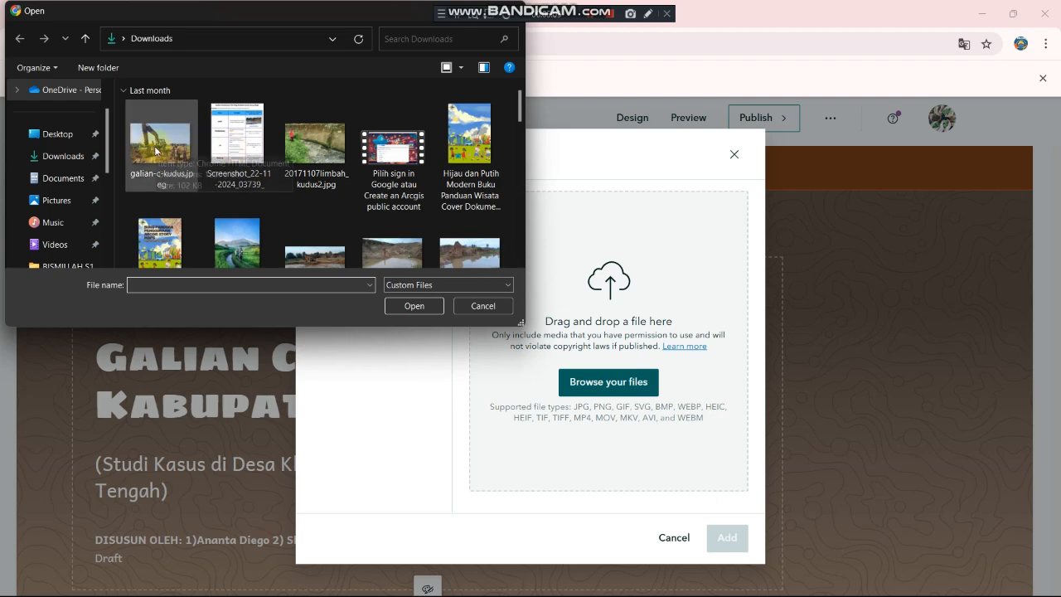
{"action": "double_click", "coordinate": [155, 148]}
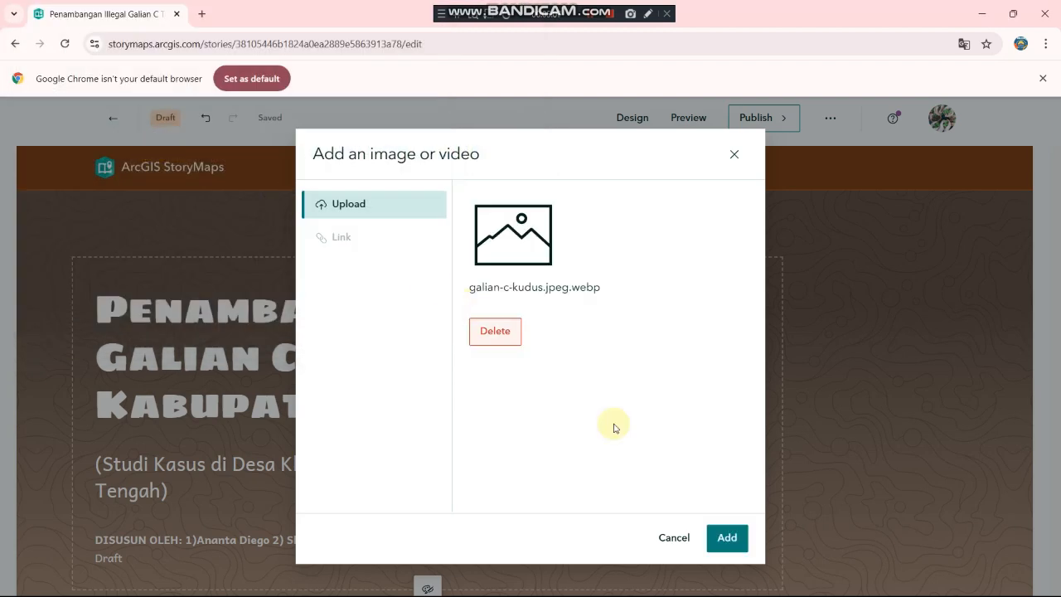
{"action": "left_click", "coordinate": [718, 540]}
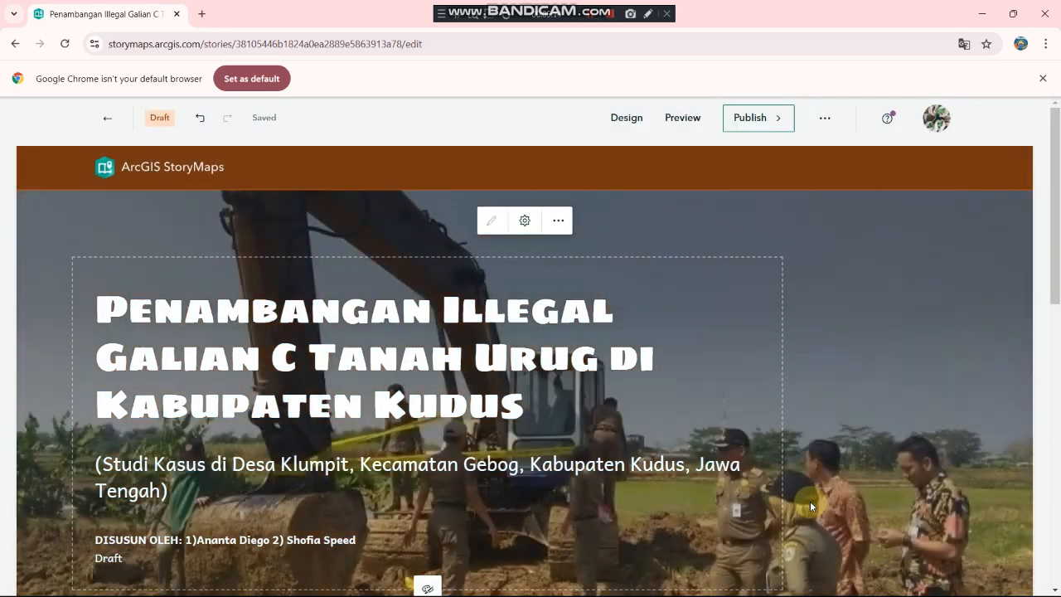
{"action": "scroll", "coordinate": [810, 501], "scroll_direction": "down", "scroll_amount": 2}
{"action": "scroll", "coordinate": [810, 501], "scroll_direction": "up", "scroll_amount": 2}
{"action": "scroll", "coordinate": [810, 500], "scroll_direction": "down", "scroll_amount": 2}
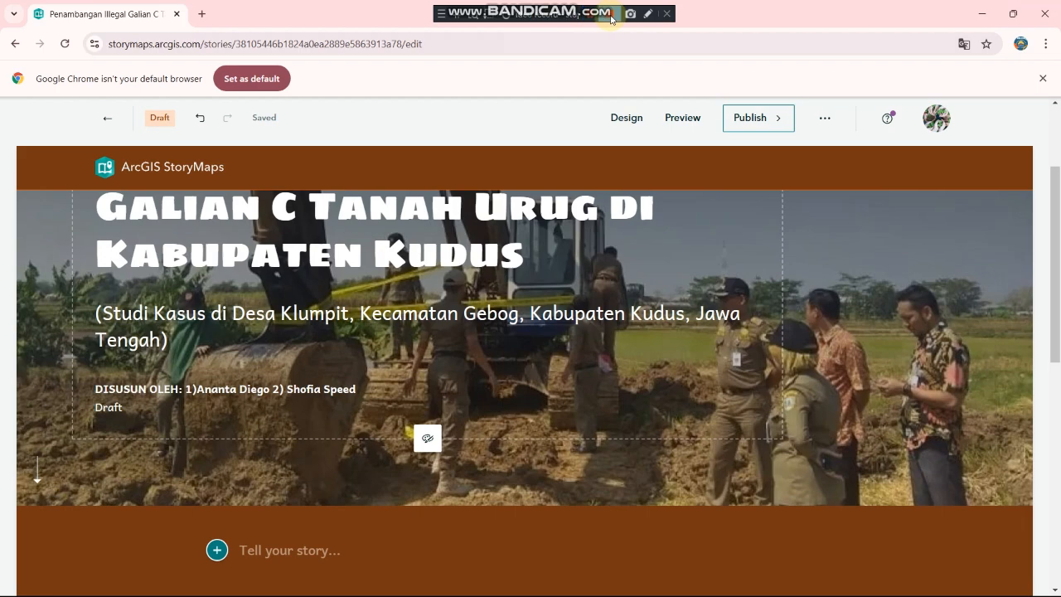
{"action": "scroll", "coordinate": [363, 523], "scroll_direction": "down", "scroll_amount": 1}
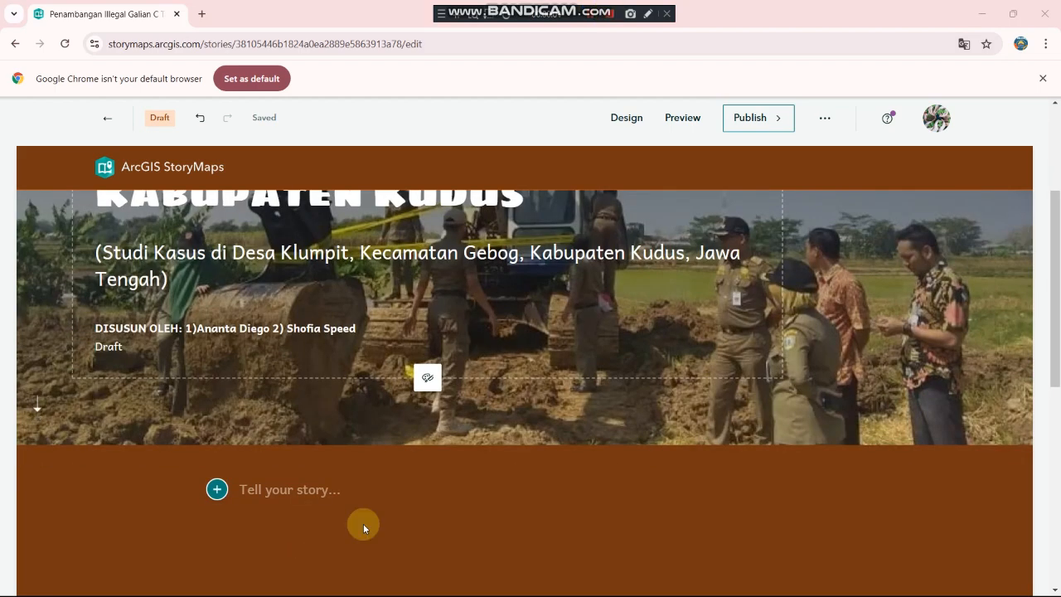
{"action": "scroll", "coordinate": [363, 523], "scroll_direction": "down", "scroll_amount": 1}
{"action": "scroll", "coordinate": [363, 523], "scroll_direction": "up", "scroll_amount": 2}
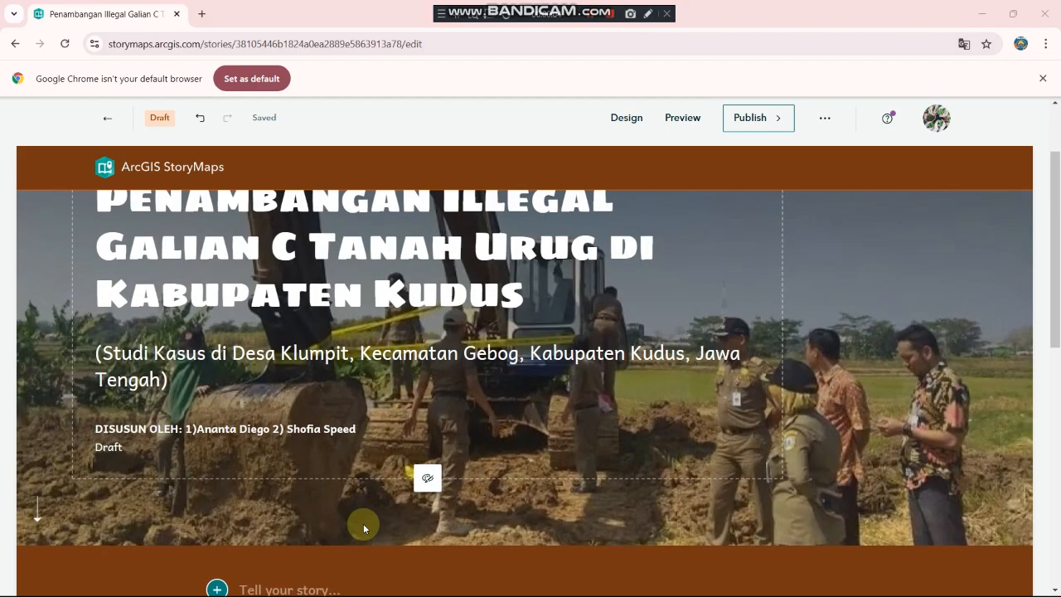
{"action": "scroll", "coordinate": [363, 523], "scroll_direction": "down", "scroll_amount": 2}
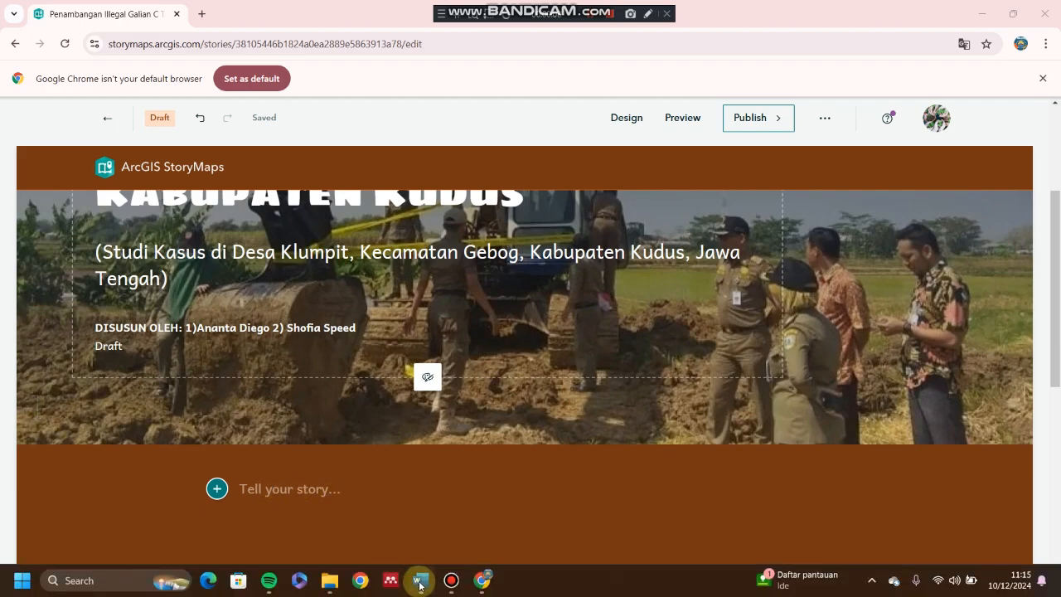
Step: Scroll the Word guide from Bagian Awal to Bagian Penutup, stopping at Pengertian Aktivitas Pertambangan
{"action": "left_click", "coordinate": [419, 583]}
{"action": "scroll", "coordinate": [424, 387], "scroll_direction": "down", "scroll_amount": 2}
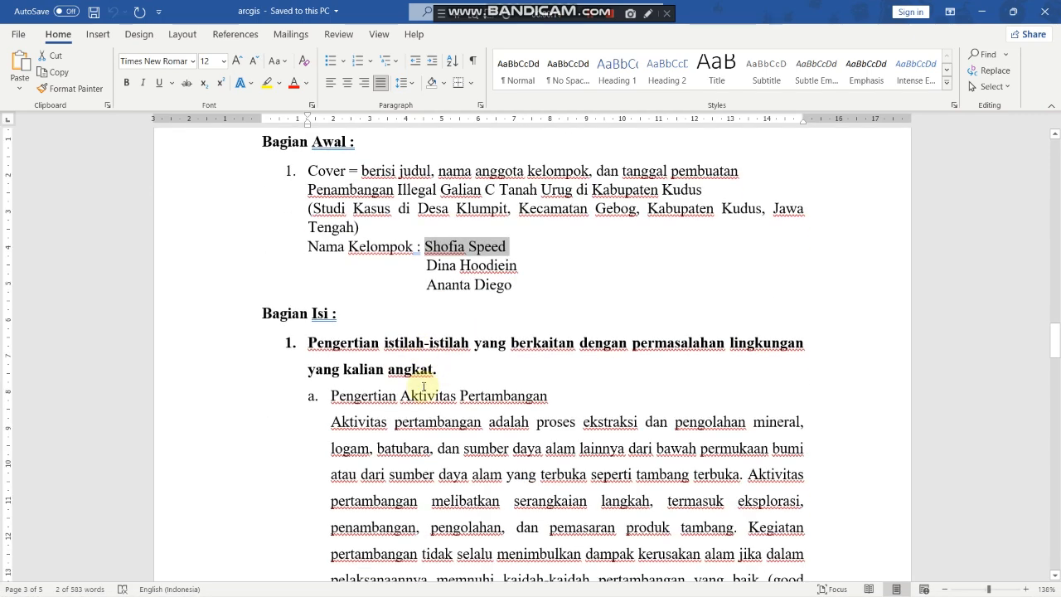
{"action": "scroll", "coordinate": [424, 387], "scroll_direction": "down", "scroll_amount": 3}
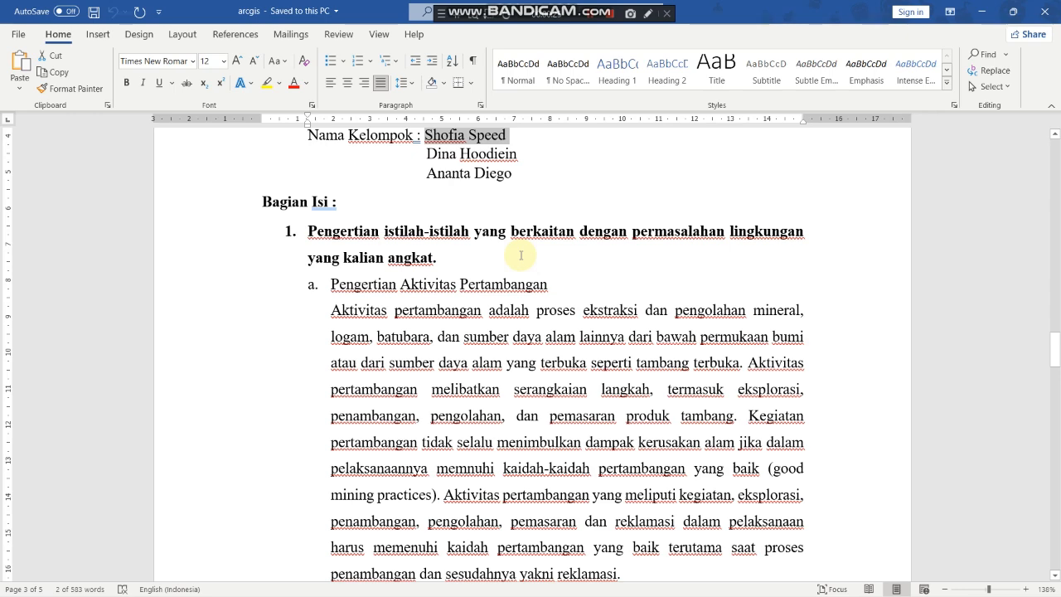
{"action": "scroll", "coordinate": [514, 274], "scroll_direction": "up", "scroll_amount": 4}
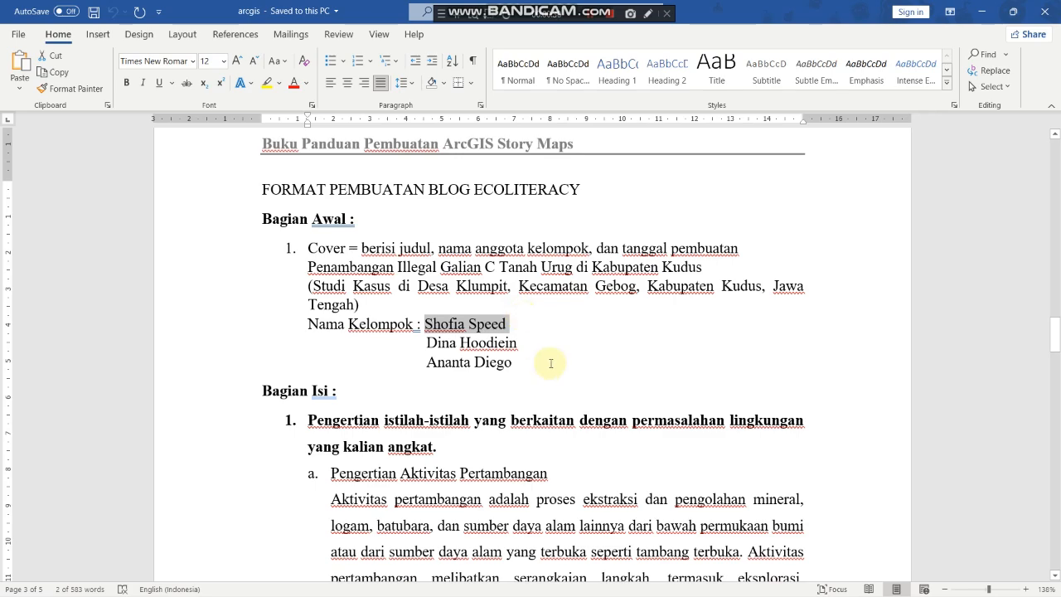
{"action": "scroll", "coordinate": [550, 363], "scroll_direction": "down", "scroll_amount": 9}
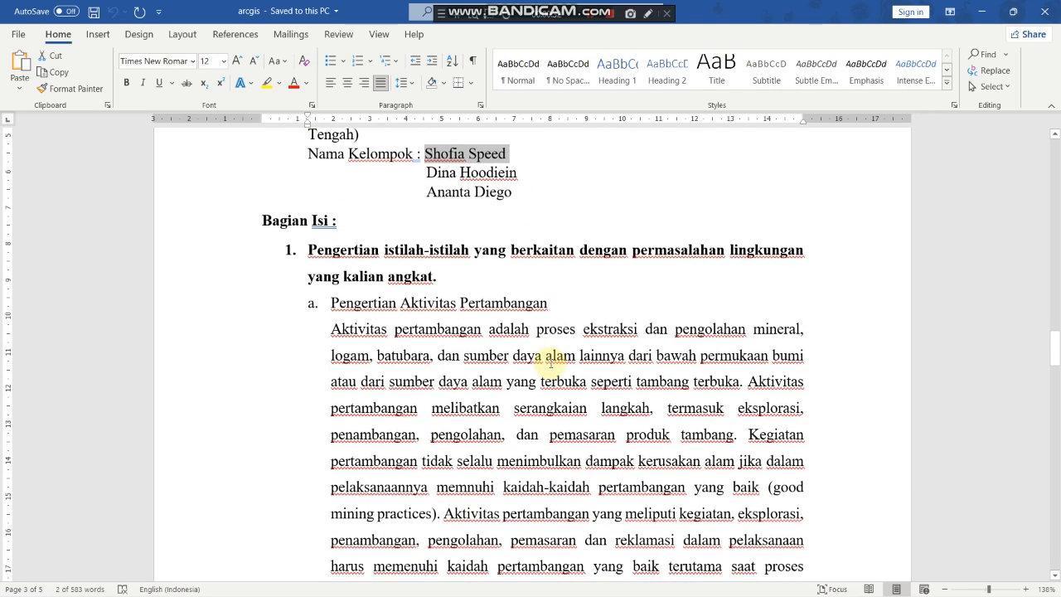
{"action": "scroll", "coordinate": [550, 362], "scroll_direction": "up", "scroll_amount": 4}
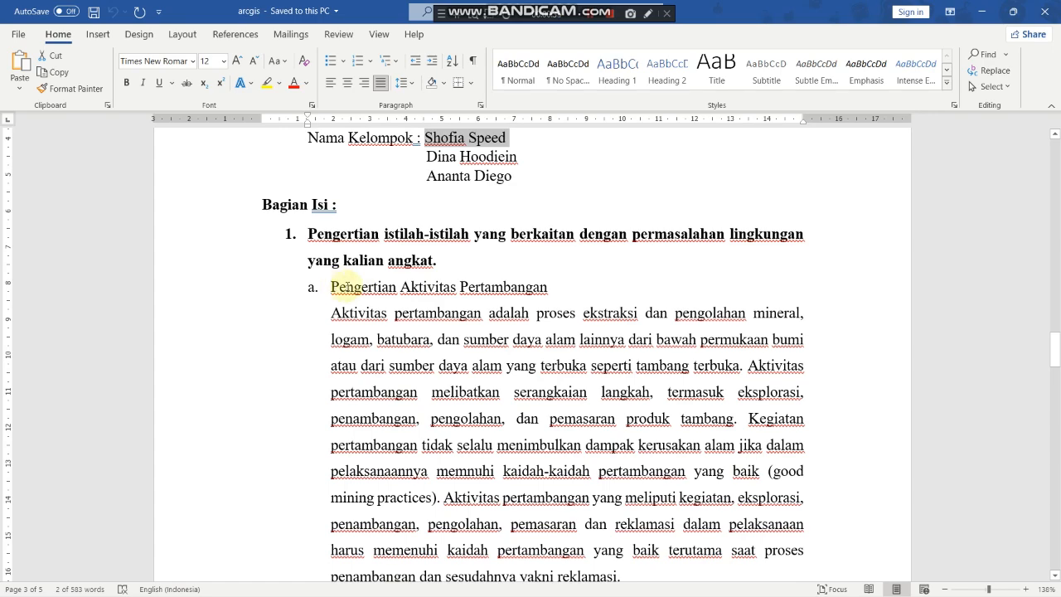
{"action": "scroll", "coordinate": [508, 298], "scroll_direction": "down", "scroll_amount": 8}
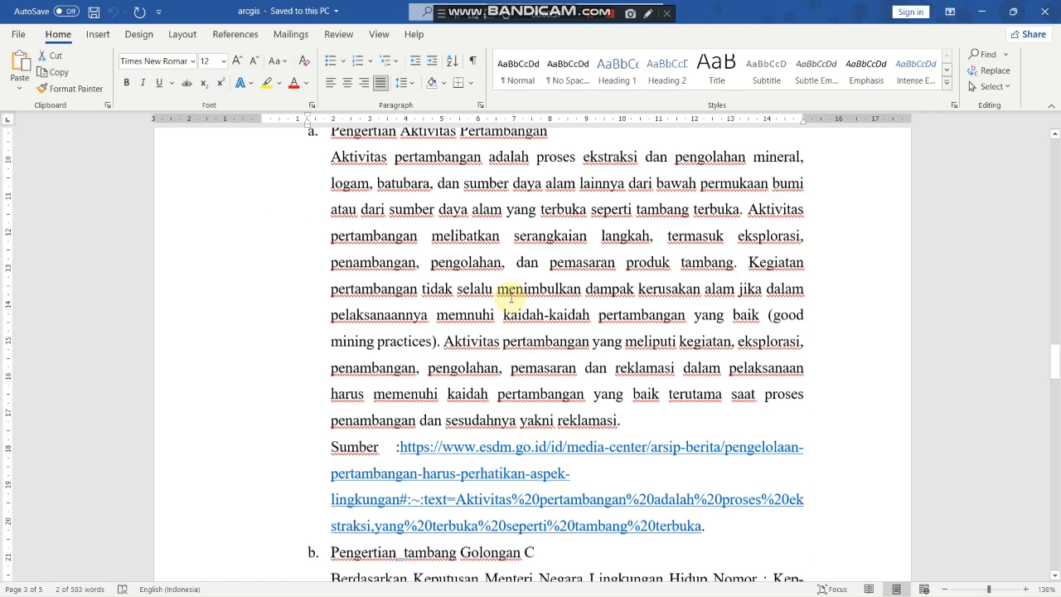
{"action": "scroll", "coordinate": [448, 398], "scroll_direction": "down", "scroll_amount": 12}
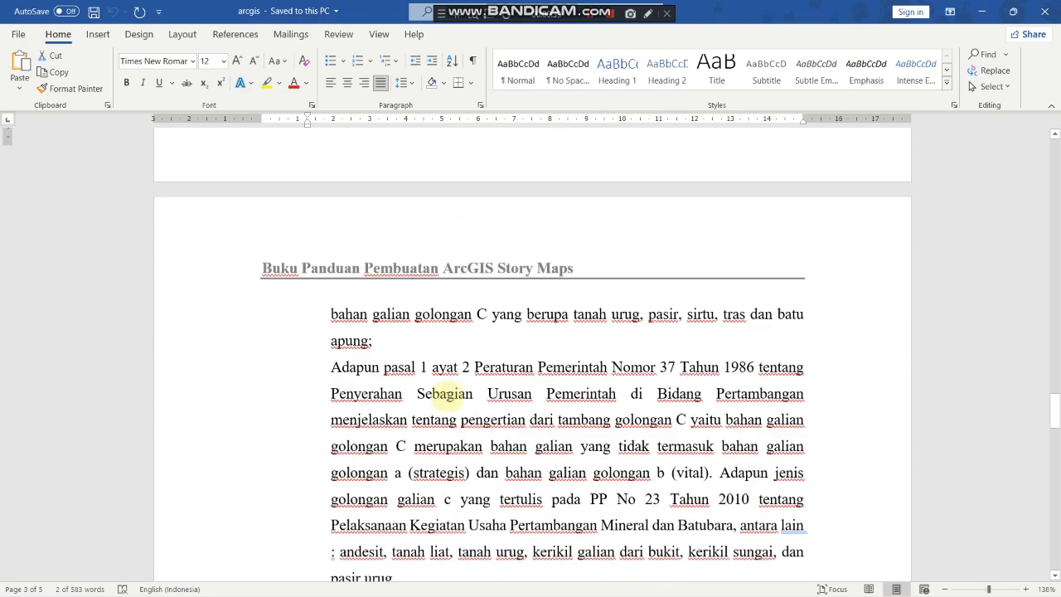
{"action": "scroll", "coordinate": [448, 398], "scroll_direction": "down", "scroll_amount": 2}
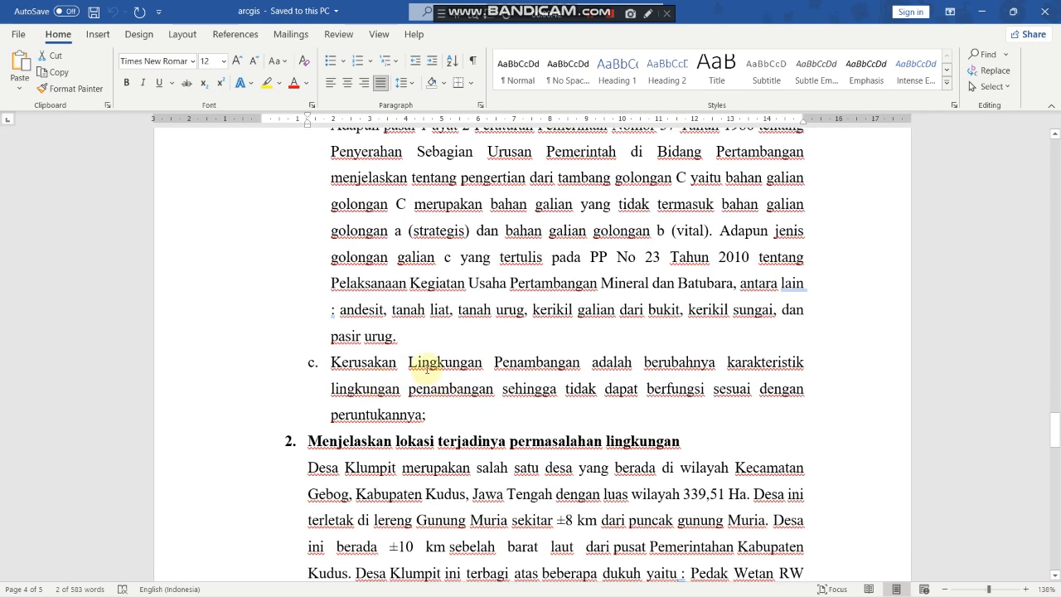
{"action": "scroll", "coordinate": [522, 388], "scroll_direction": "down", "scroll_amount": 3}
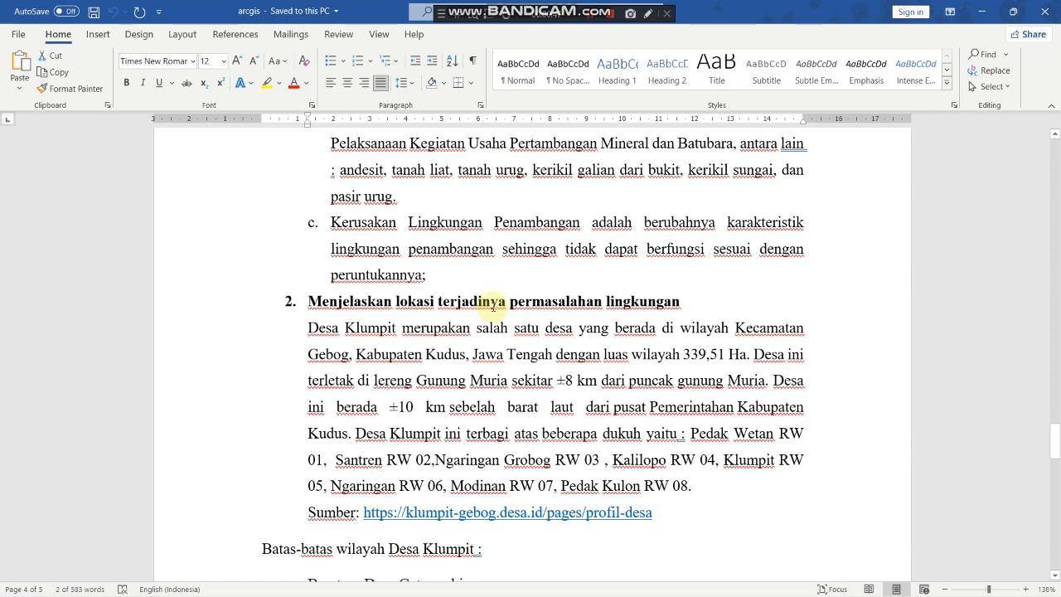
{"action": "scroll", "coordinate": [605, 324], "scroll_direction": "down", "scroll_amount": 1}
{"action": "scroll", "coordinate": [605, 323], "scroll_direction": "down", "scroll_amount": 8}
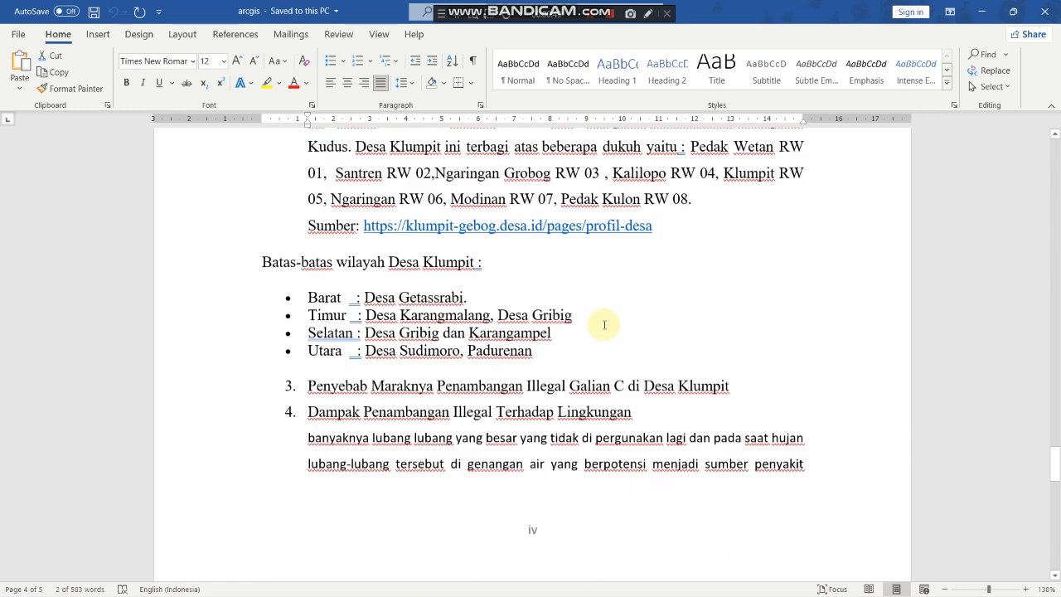
{"action": "scroll", "coordinate": [605, 325], "scroll_direction": "down", "scroll_amount": 1}
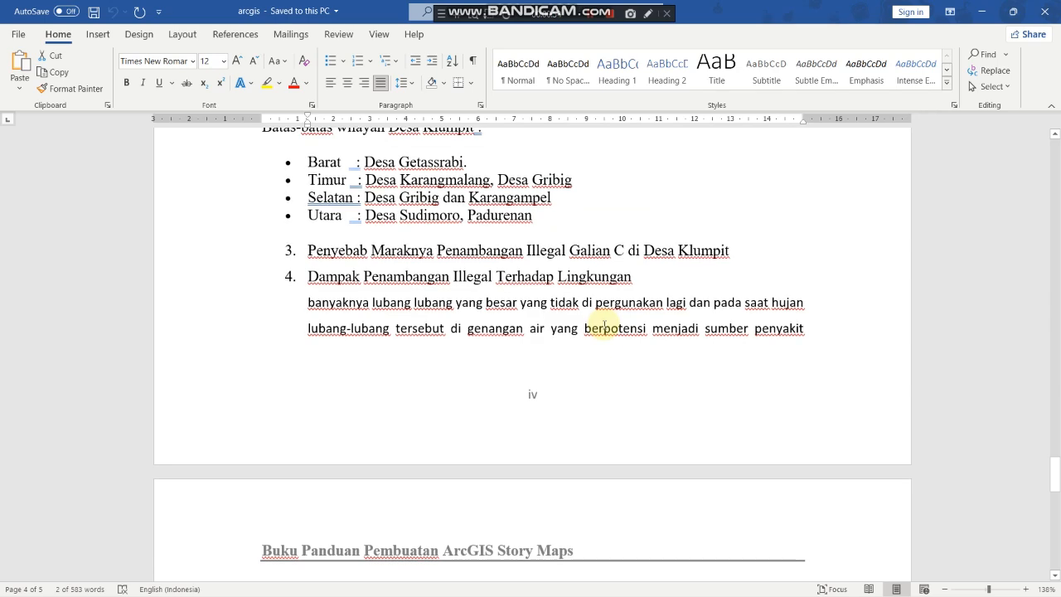
{"action": "scroll", "coordinate": [604, 325], "scroll_direction": "down", "scroll_amount": 13}
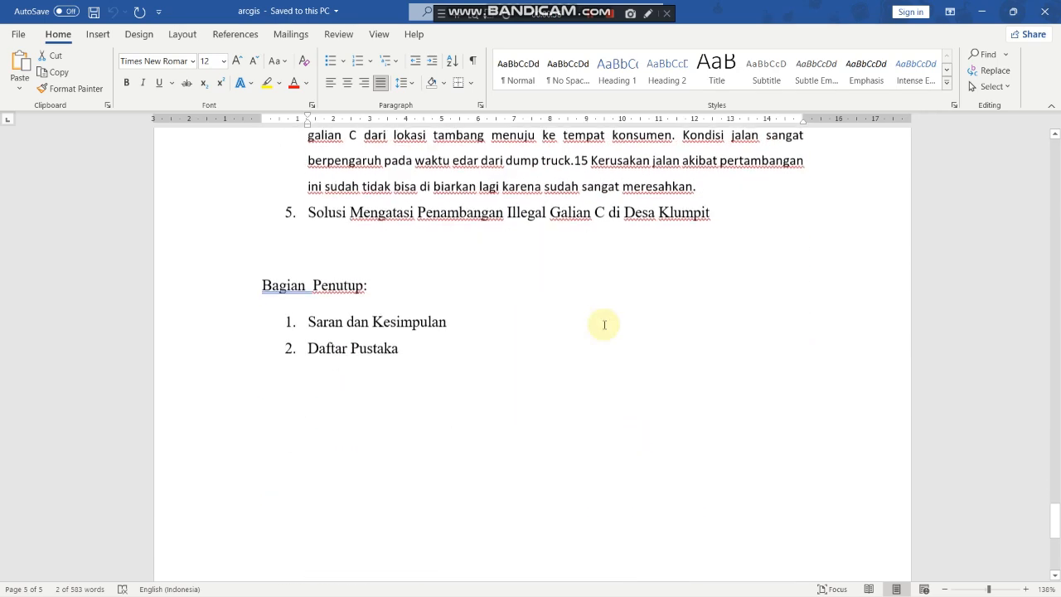
{"action": "scroll", "coordinate": [604, 324], "scroll_direction": "up", "scroll_amount": 2}
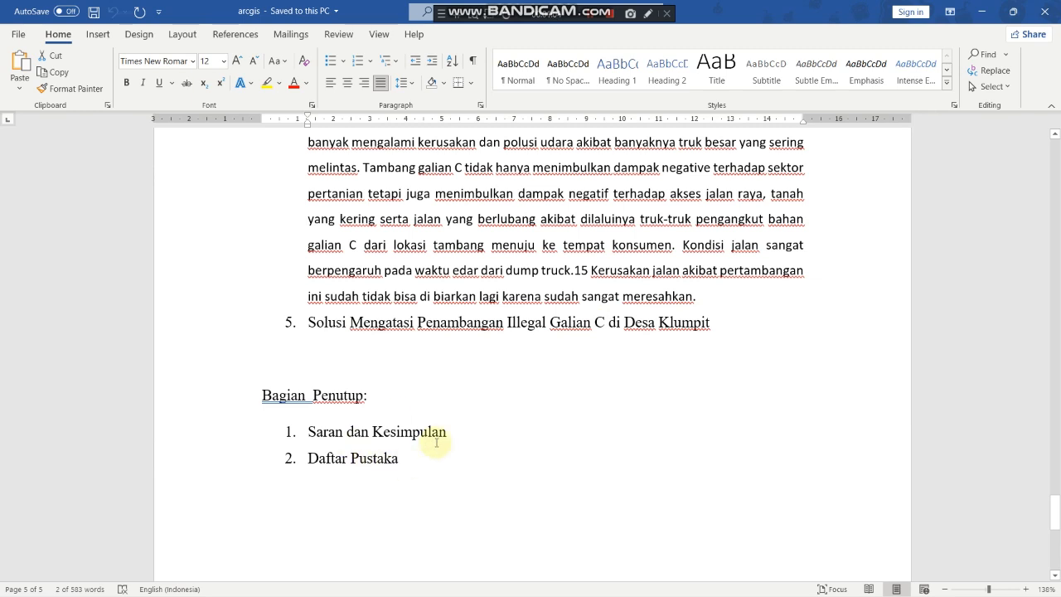
{"action": "scroll", "coordinate": [436, 443], "scroll_direction": "down", "scroll_amount": 1}
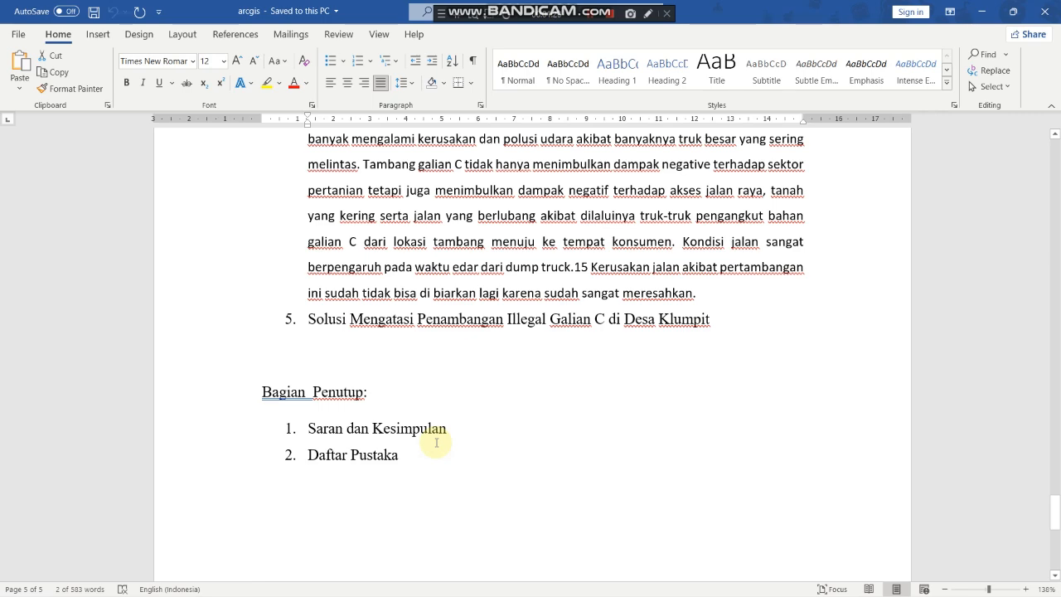
{"action": "scroll", "coordinate": [436, 443], "scroll_direction": "up", "scroll_amount": 20}
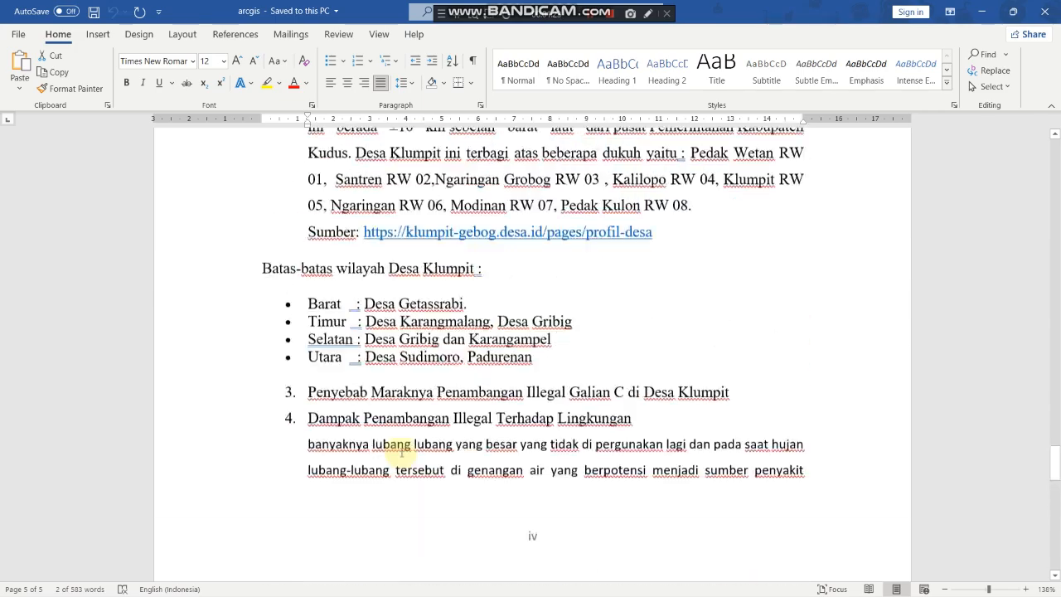
{"action": "scroll", "coordinate": [401, 452], "scroll_direction": "up", "scroll_amount": 15}
{"action": "scroll", "coordinate": [401, 453], "scroll_direction": "down", "scroll_amount": 6}
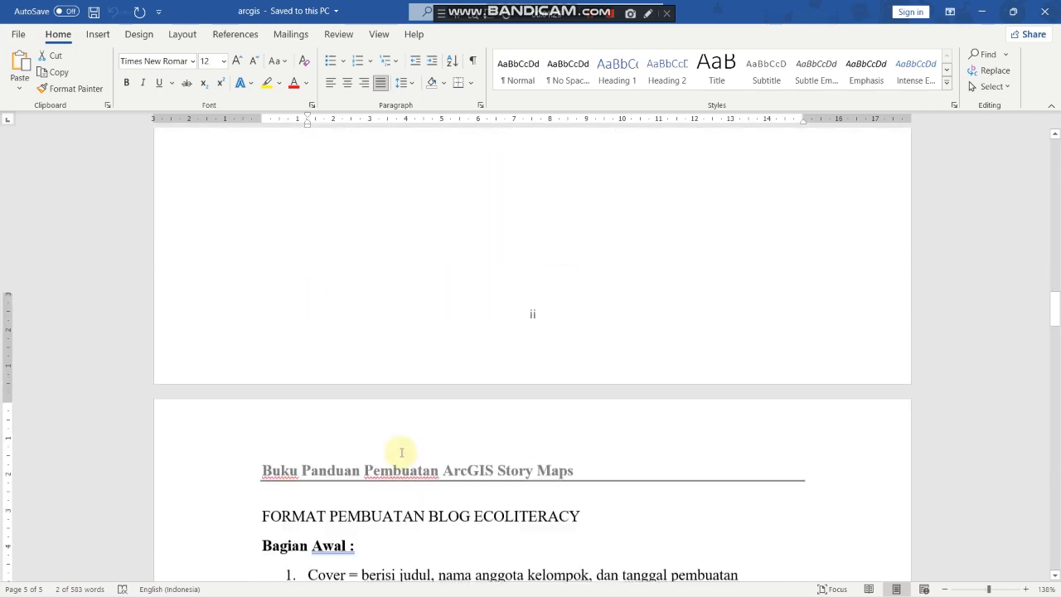
{"action": "scroll", "coordinate": [401, 453], "scroll_direction": "down", "scroll_amount": 5}
{"action": "mouse_move", "coordinate": [421, 592]}
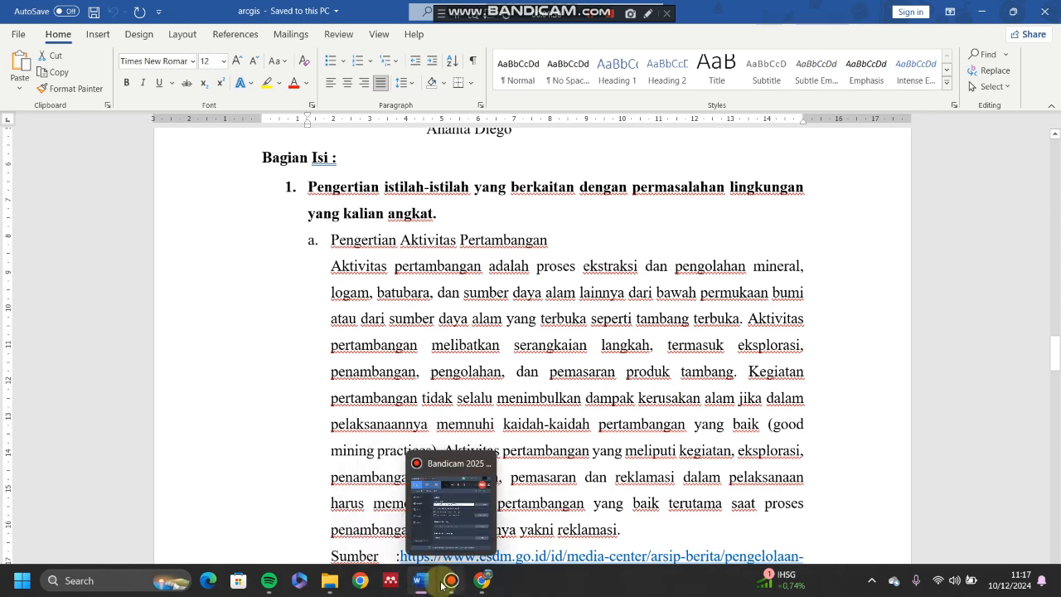
Step: Return to the story and open the content block menu below the finished cover
{"action": "left_click", "coordinate": [484, 582]}
{"action": "scroll", "coordinate": [437, 474], "scroll_direction": "down", "scroll_amount": 3}
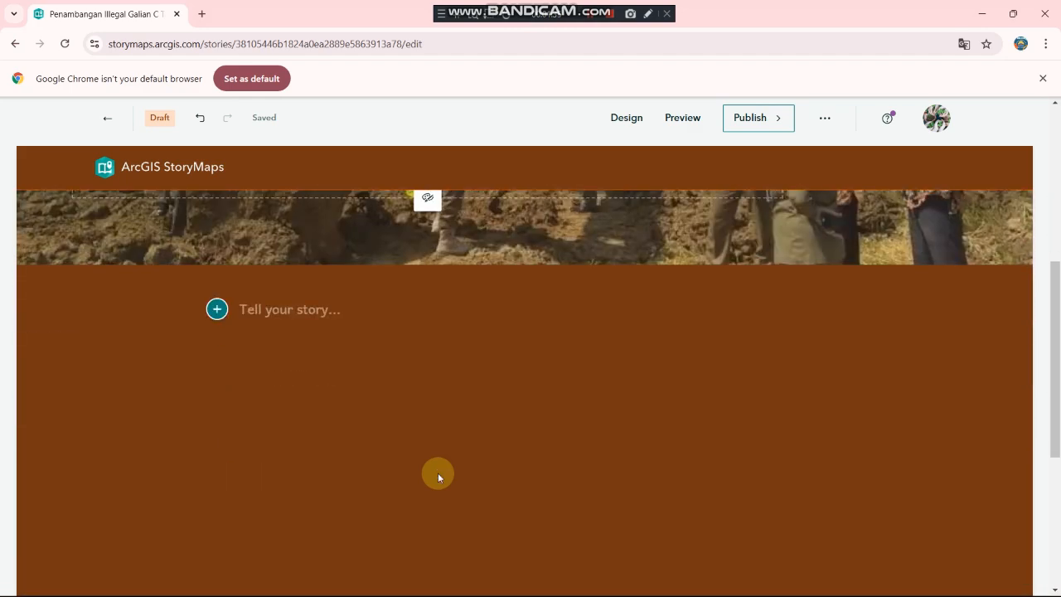
{"action": "scroll", "coordinate": [438, 473], "scroll_direction": "up", "scroll_amount": 2}
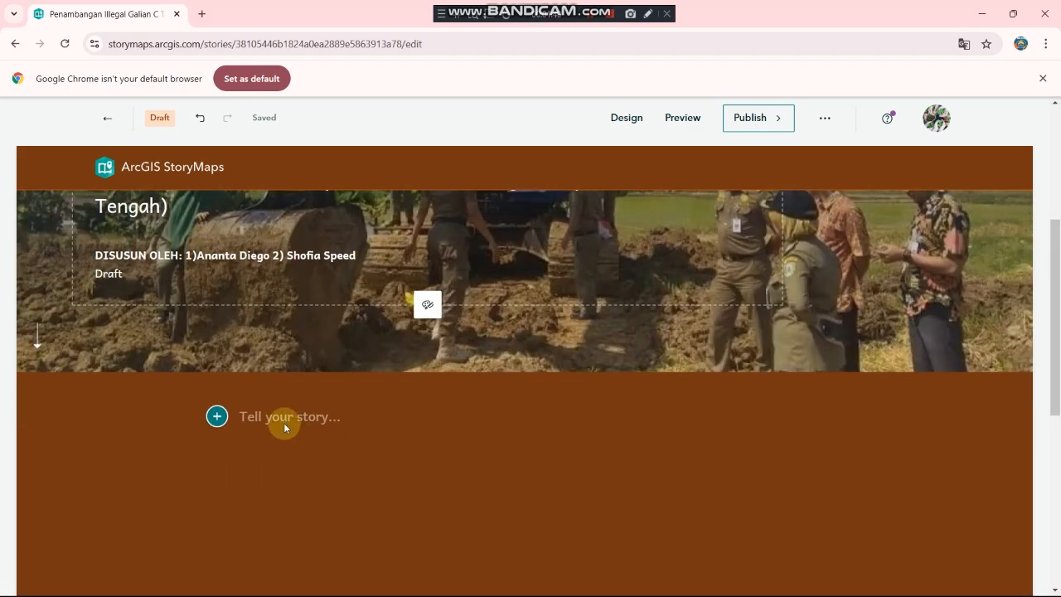
{"action": "scroll", "coordinate": [283, 423], "scroll_direction": "down", "scroll_amount": 1}
{"action": "scroll", "coordinate": [283, 422], "scroll_direction": "up", "scroll_amount": 4}
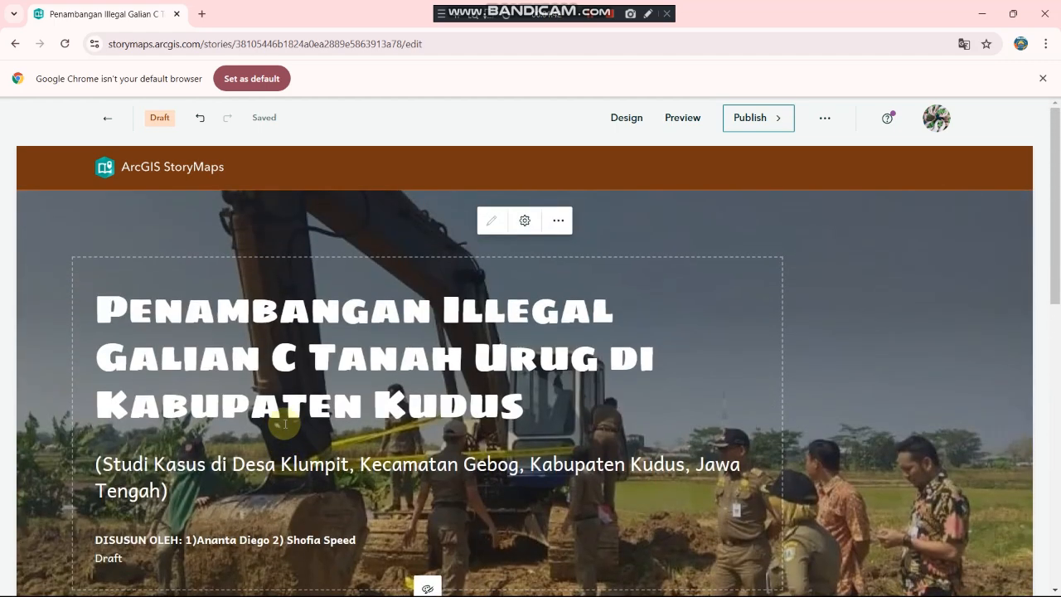
{"action": "scroll", "coordinate": [284, 424], "scroll_direction": "down", "scroll_amount": 3}
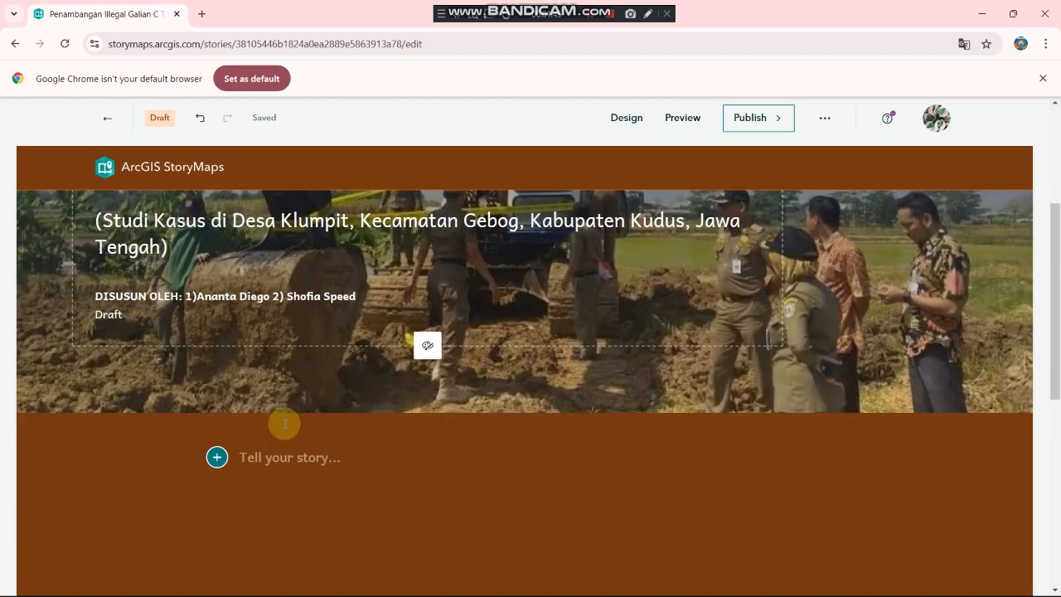
{"action": "left_click", "coordinate": [217, 459]}
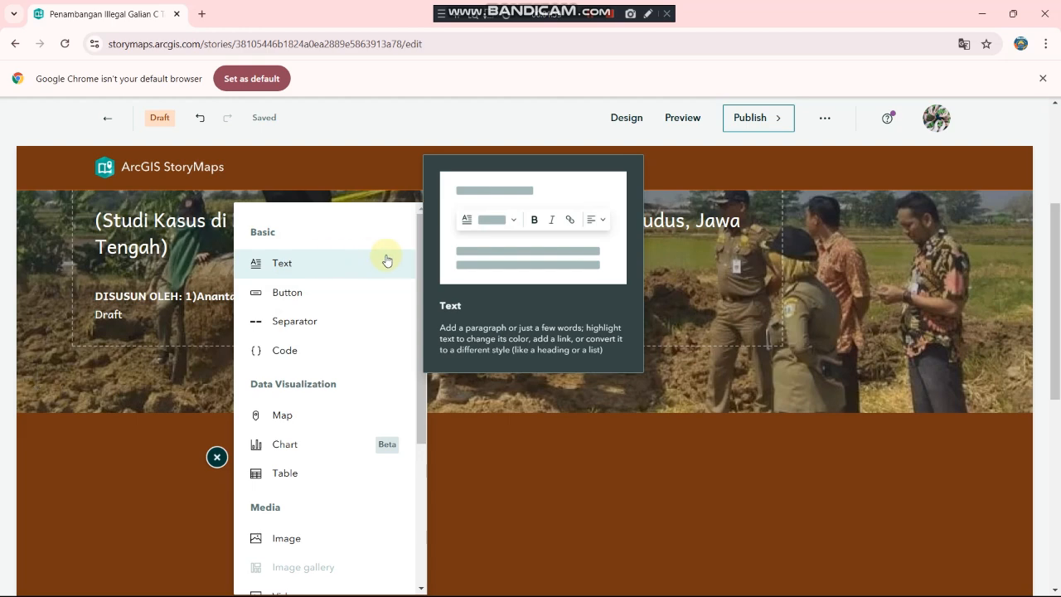
Step: Insert a text block and paste the heading 'a. Pengertian Aktivitas Pertambangan' with its paragraph
{"action": "left_click", "coordinate": [315, 272]}
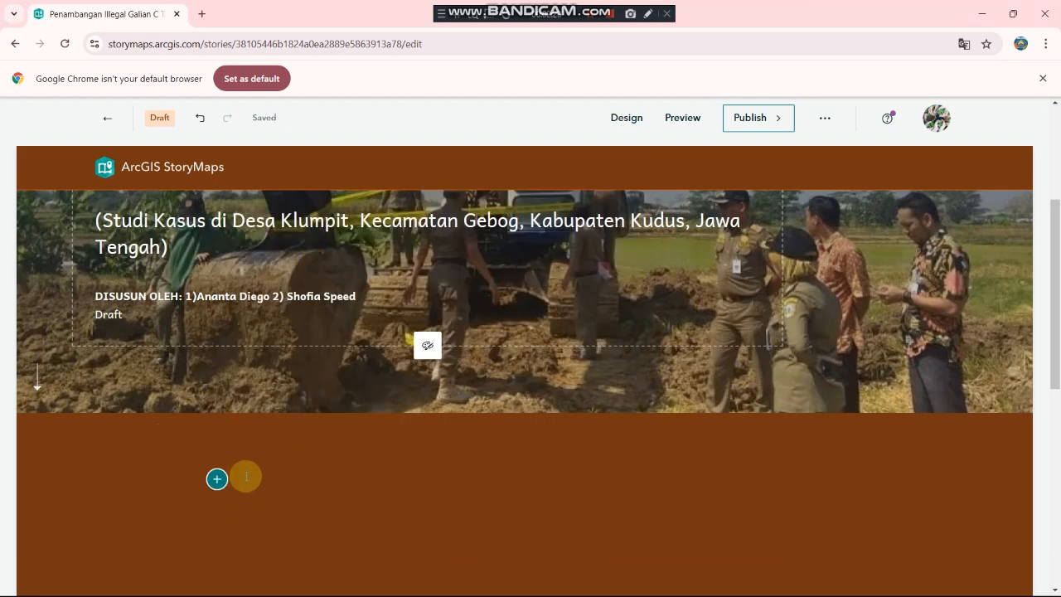
{"action": "left_click", "coordinate": [248, 454]}
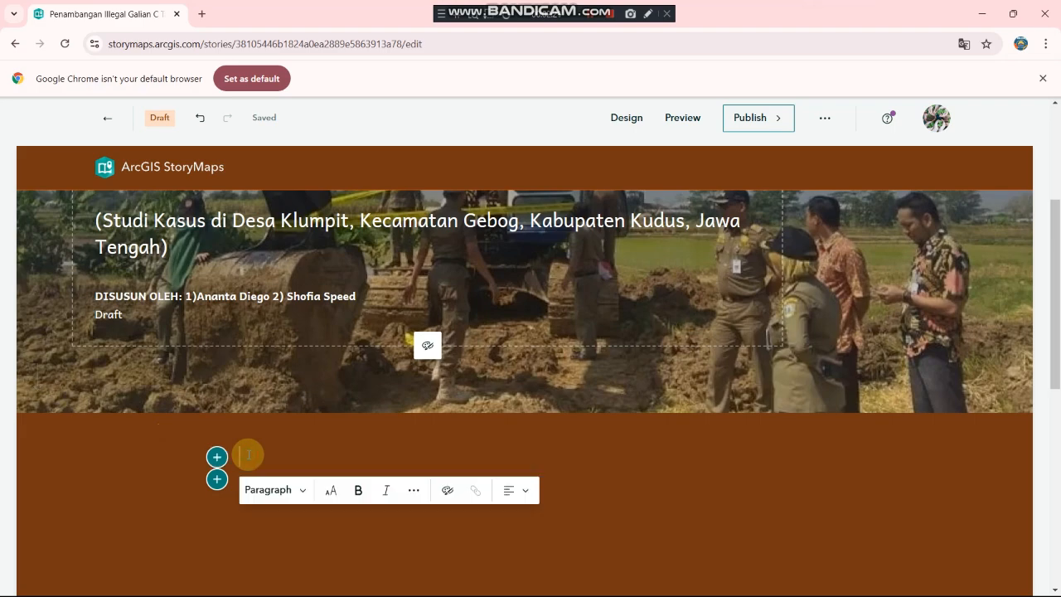
{"action": "key", "text": "ctrl+v"}
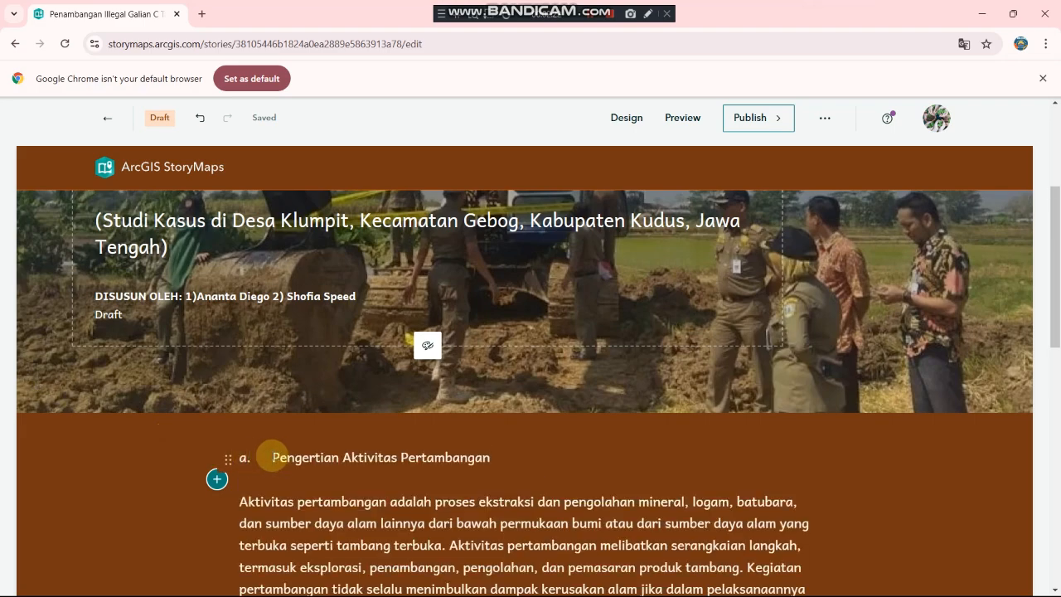
{"action": "scroll", "coordinate": [279, 476], "scroll_direction": "down", "scroll_amount": 3}
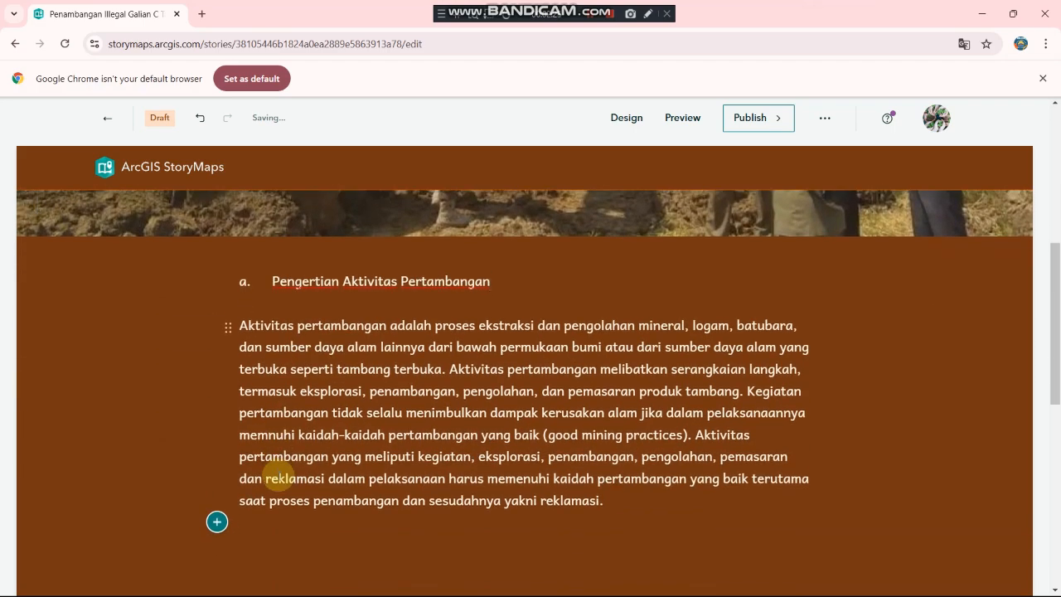
{"action": "scroll", "coordinate": [278, 476], "scroll_direction": "up", "scroll_amount": 1}
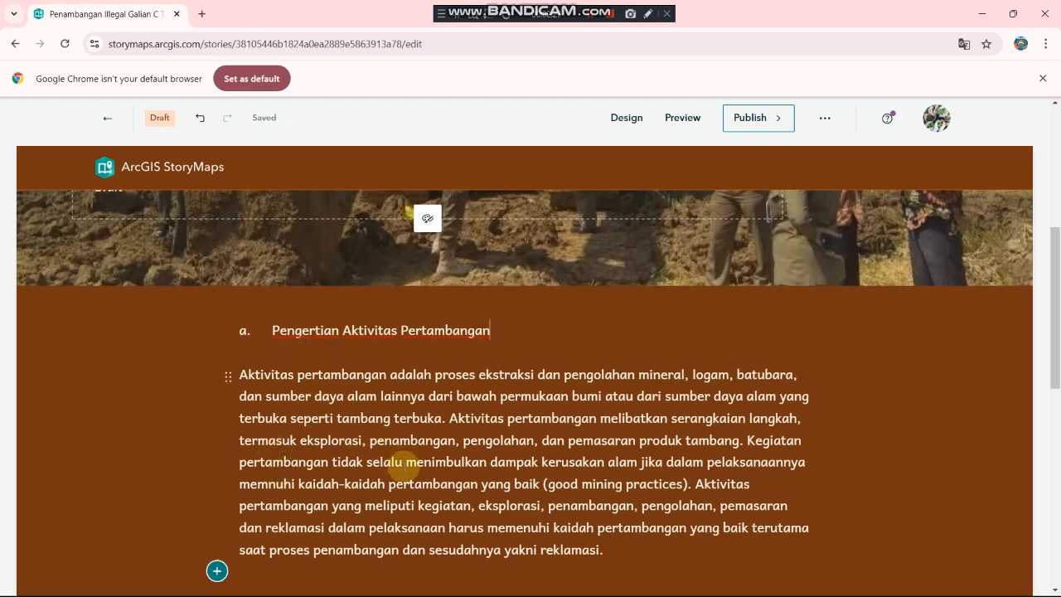
{"action": "scroll", "coordinate": [288, 521], "scroll_direction": "down", "scroll_amount": 1}
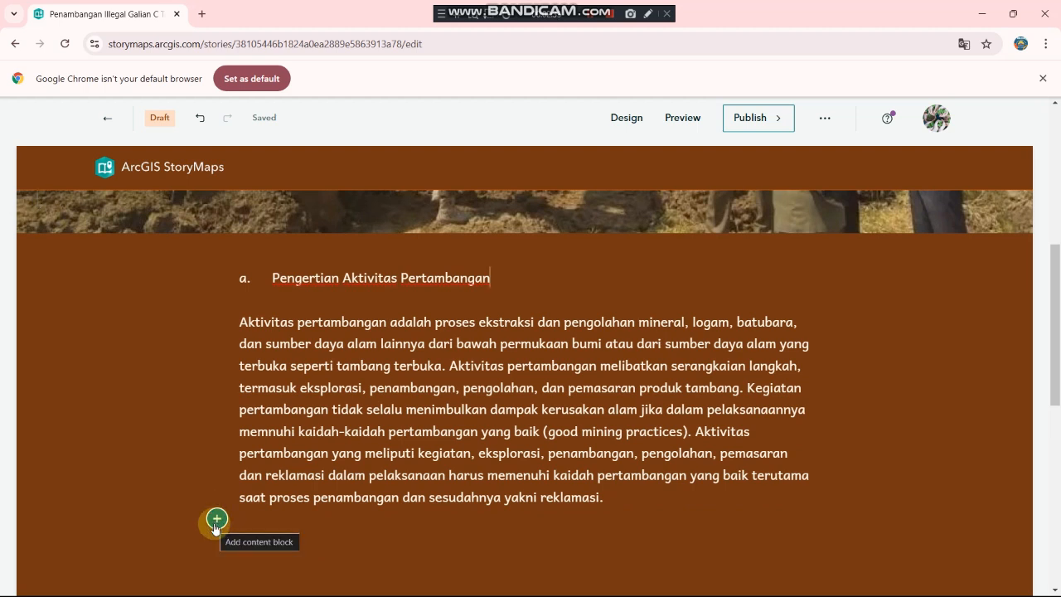
Step: Add an image block containing the uploaded WEB-16-GALIAN-C dump-truck photo below the paragraph
{"action": "left_click", "coordinate": [216, 520]}
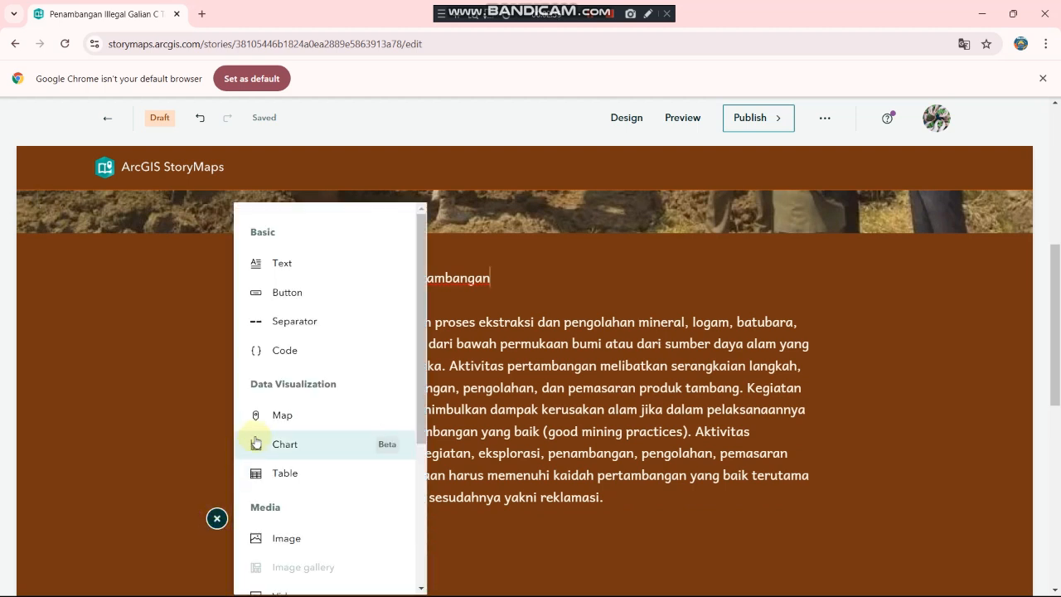
{"action": "scroll", "coordinate": [280, 450], "scroll_direction": "down", "scroll_amount": 1}
{"action": "scroll", "coordinate": [283, 452], "scroll_direction": "down", "scroll_amount": 2}
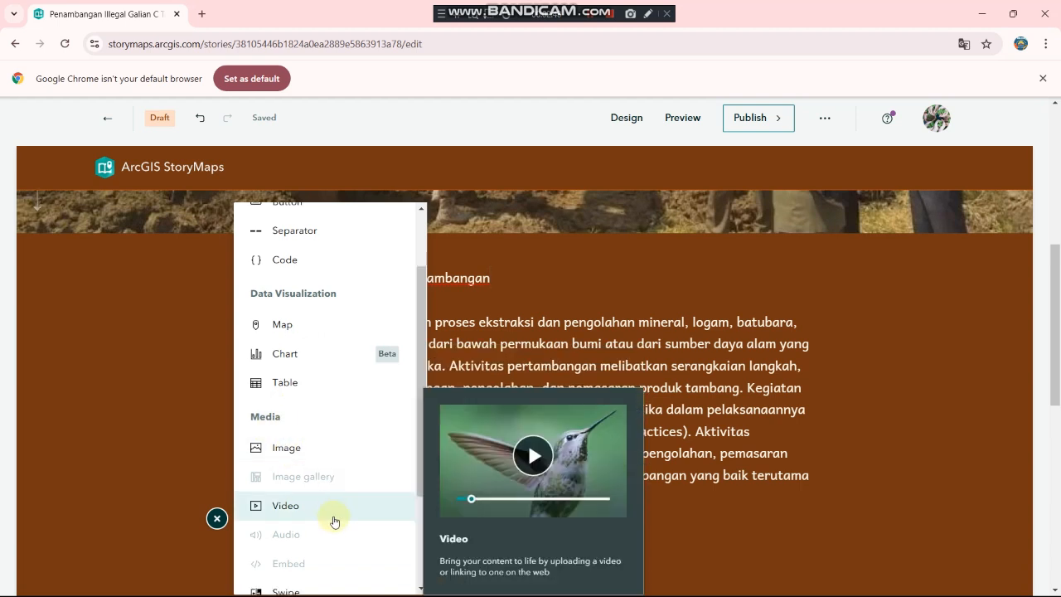
{"action": "left_click", "coordinate": [305, 452]}
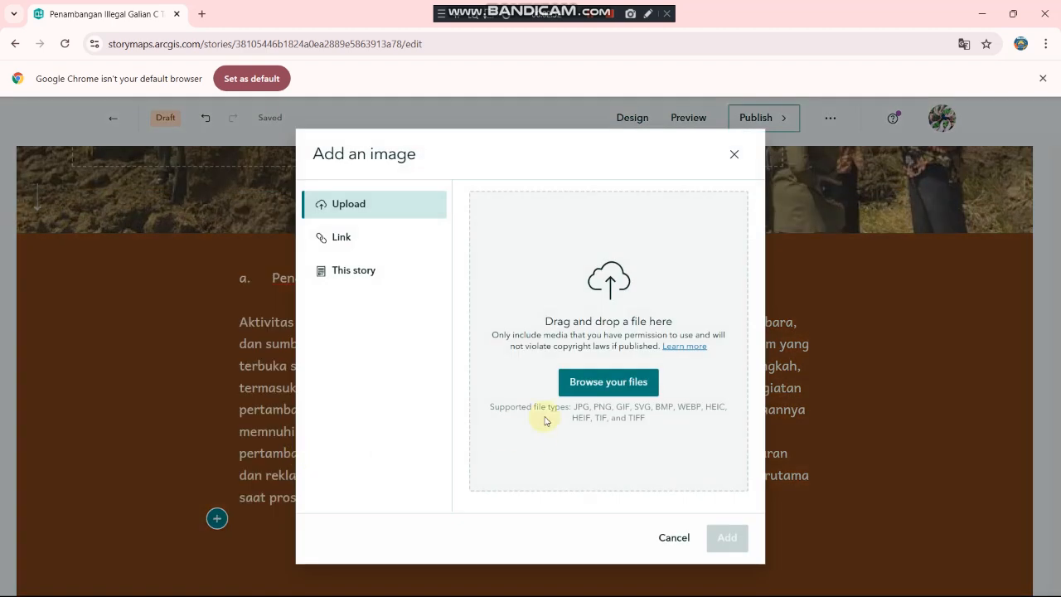
{"action": "left_click", "coordinate": [581, 396]}
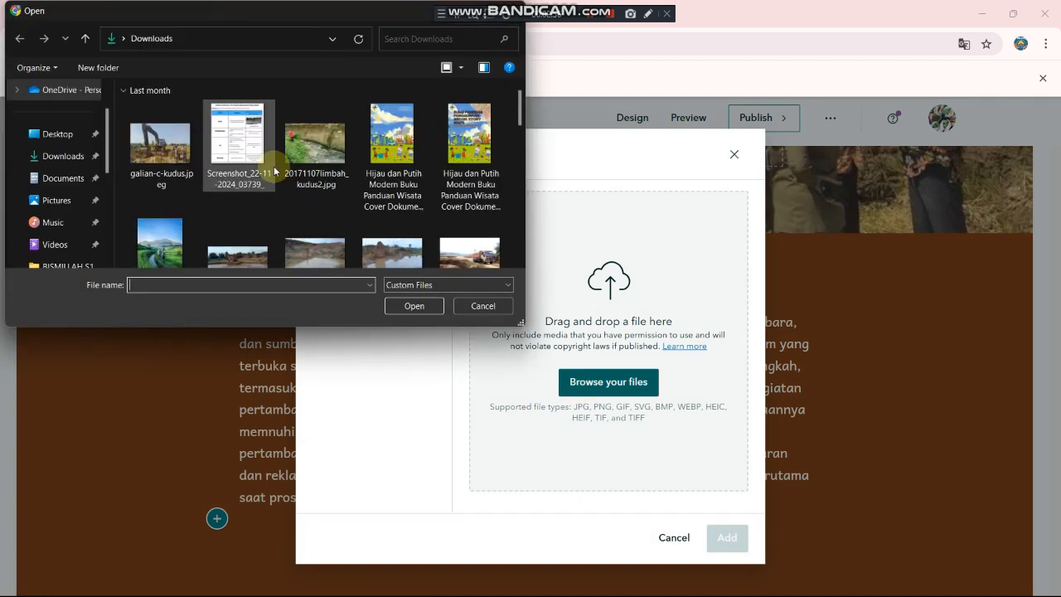
{"action": "scroll", "coordinate": [336, 193], "scroll_direction": "down", "scroll_amount": 1}
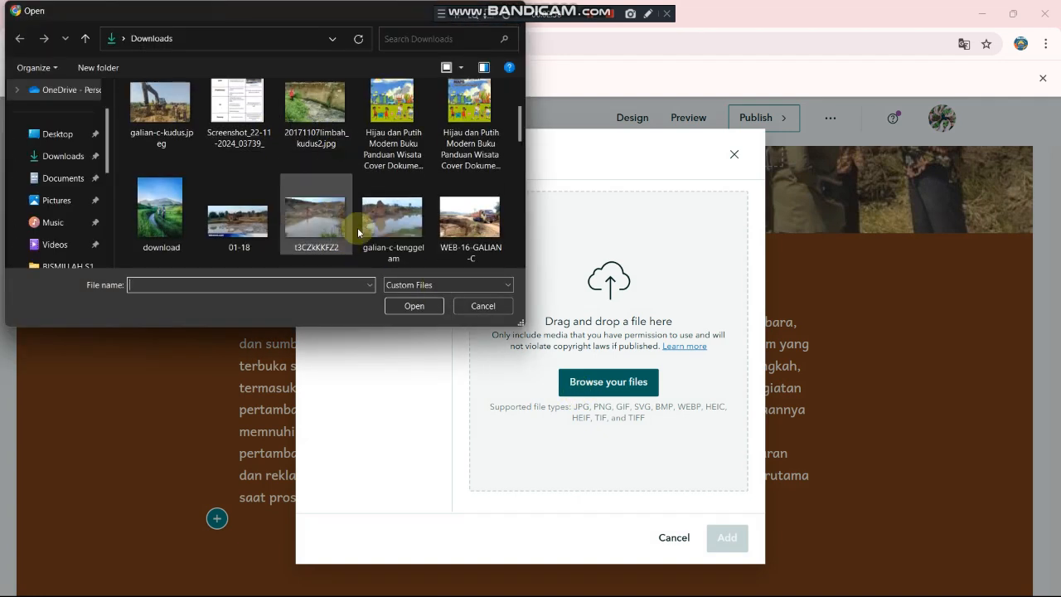
{"action": "double_click", "coordinate": [465, 231]}
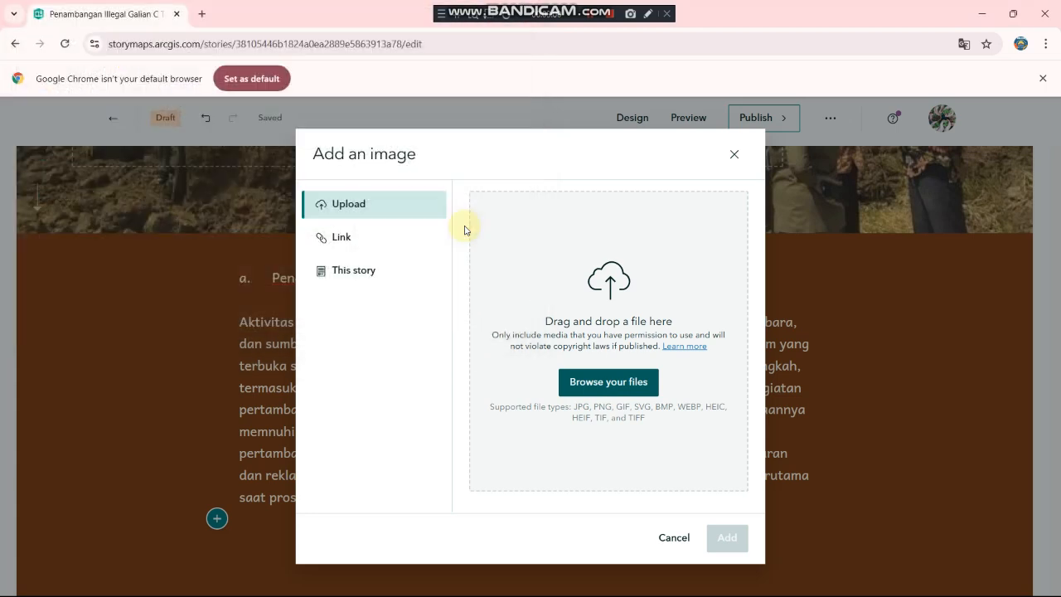
{"action": "left_click", "coordinate": [718, 543]}
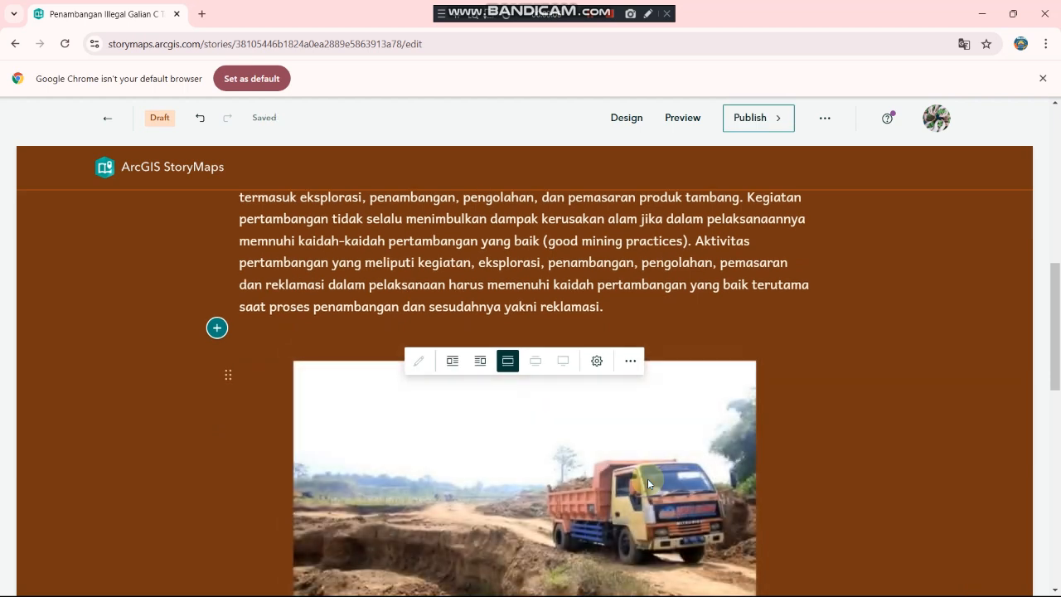
{"action": "scroll", "coordinate": [647, 478], "scroll_direction": "down", "scroll_amount": 2}
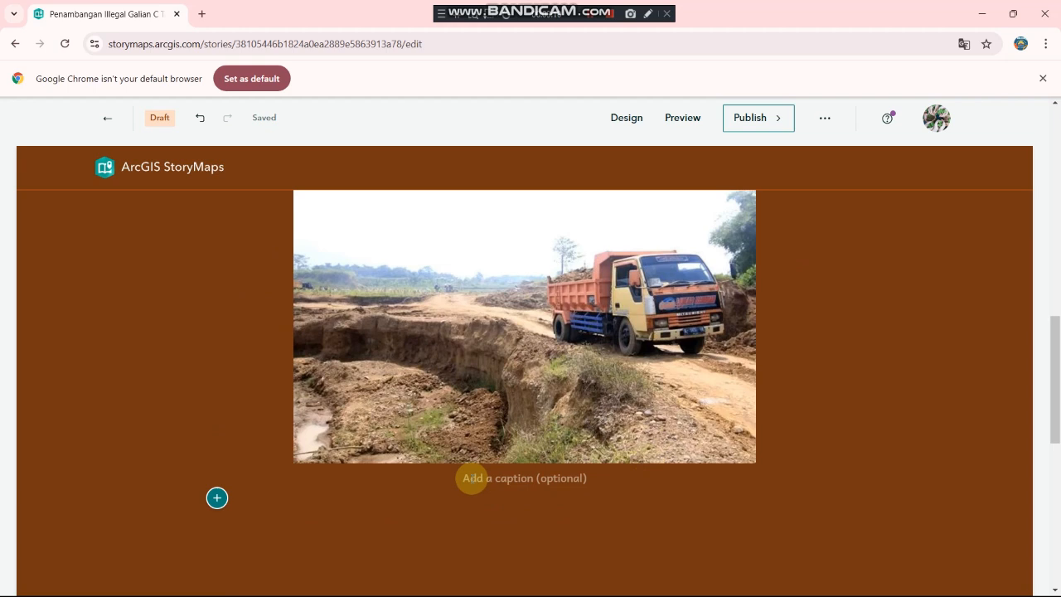
Step: Give the dump-truck photo the caption 'Gambar 1. Lokasi pertambangan illegal galian c'
{"action": "left_click", "coordinate": [471, 479]}
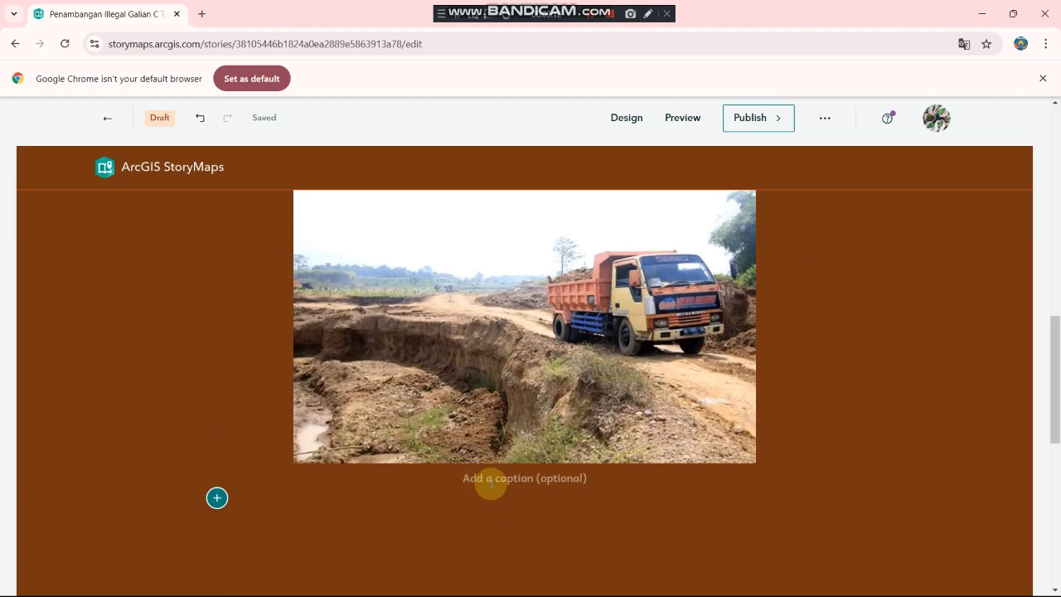
{"action": "type", "text": "GA"}
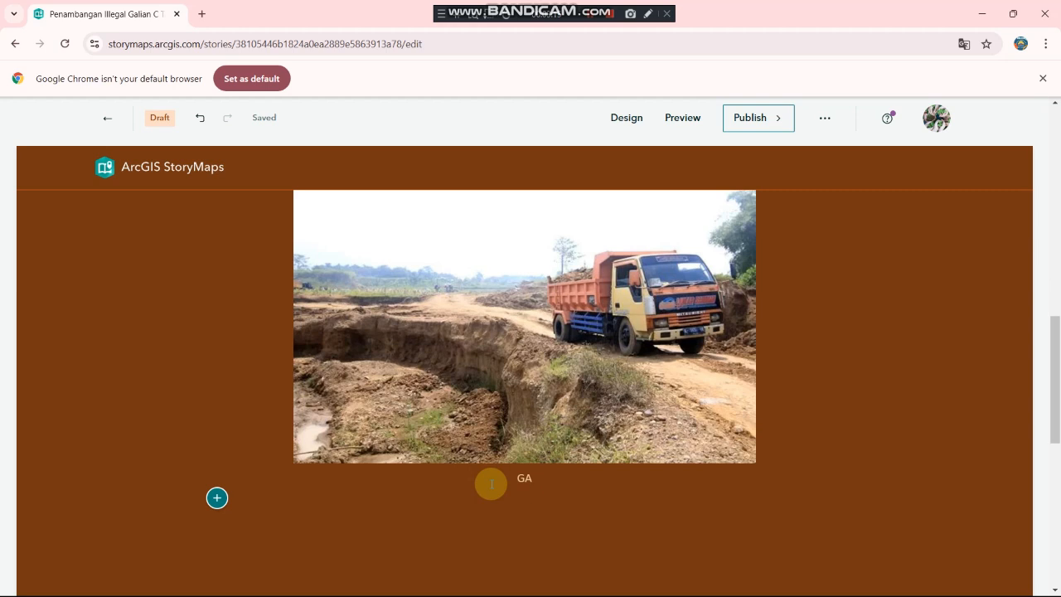
{"action": "key", "text": "BackSpace"}
{"action": "type", "text": "ambar 1. Lokasi pertambangan illegal galian c"}
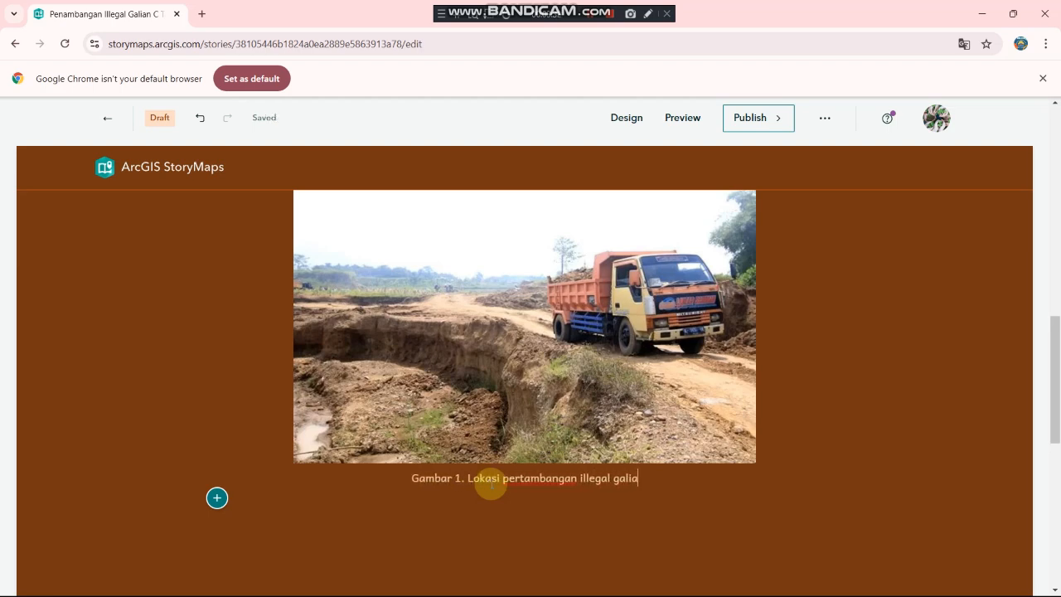
{"action": "left_click", "coordinate": [564, 527]}
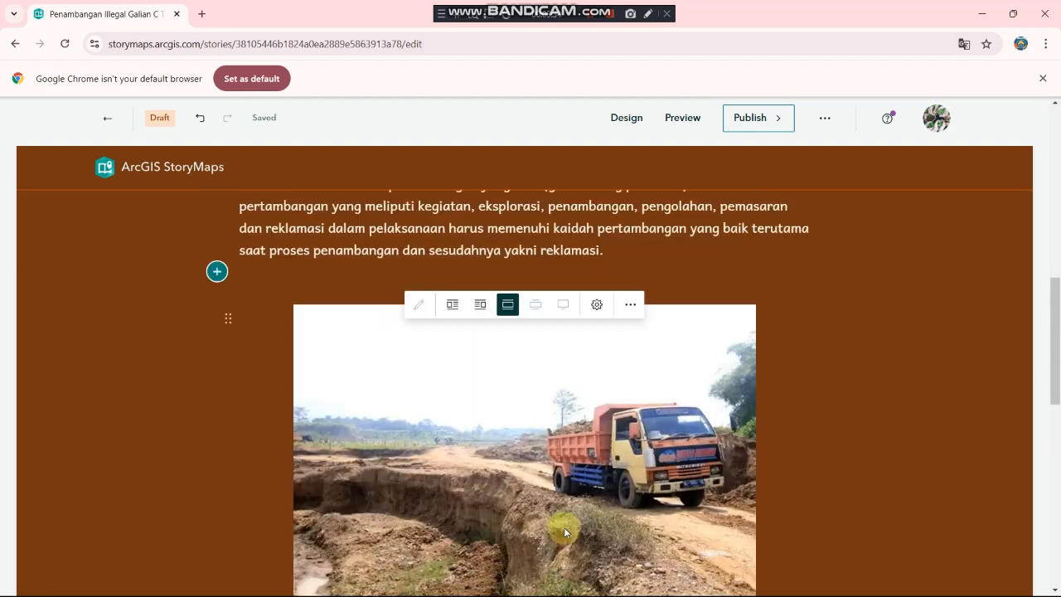
{"action": "scroll", "coordinate": [564, 528], "scroll_direction": "down", "scroll_amount": 2}
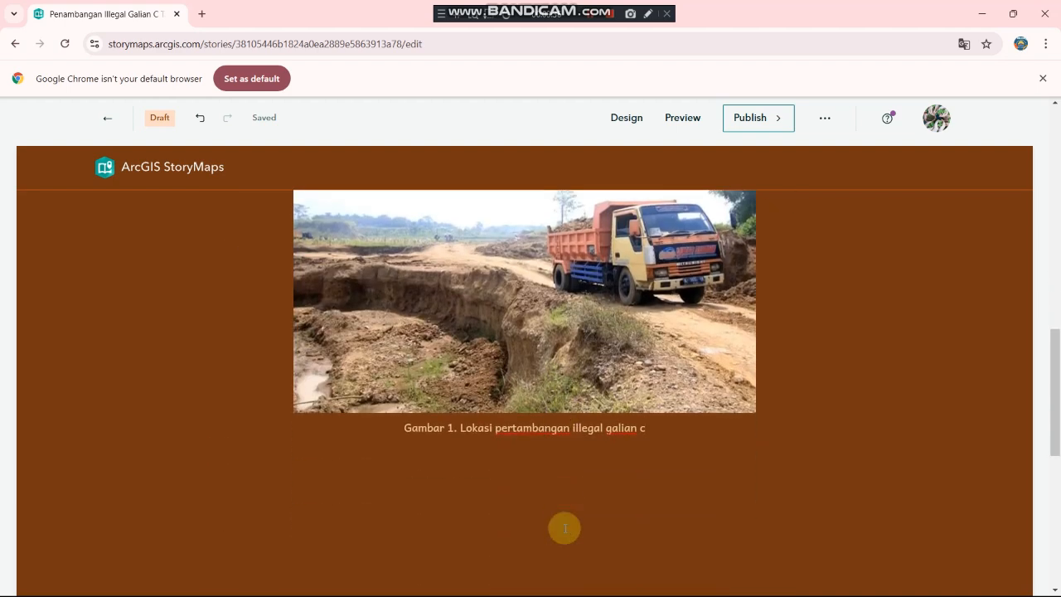
{"action": "scroll", "coordinate": [564, 528], "scroll_direction": "up", "scroll_amount": 1}
{"action": "scroll", "coordinate": [564, 528], "scroll_direction": "down", "scroll_amount": 1}
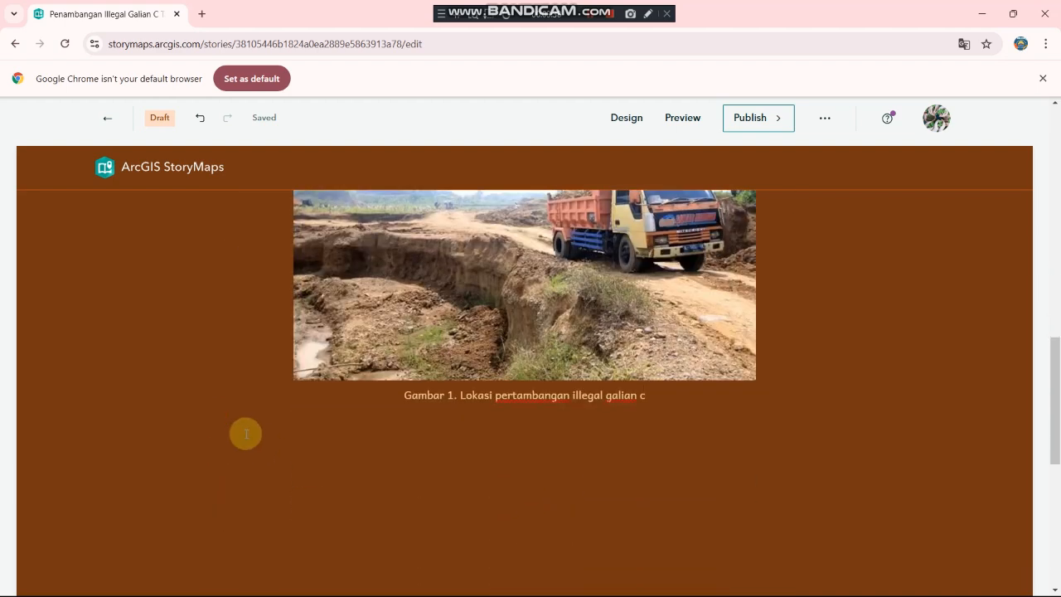
{"action": "left_click", "coordinate": [218, 415]}
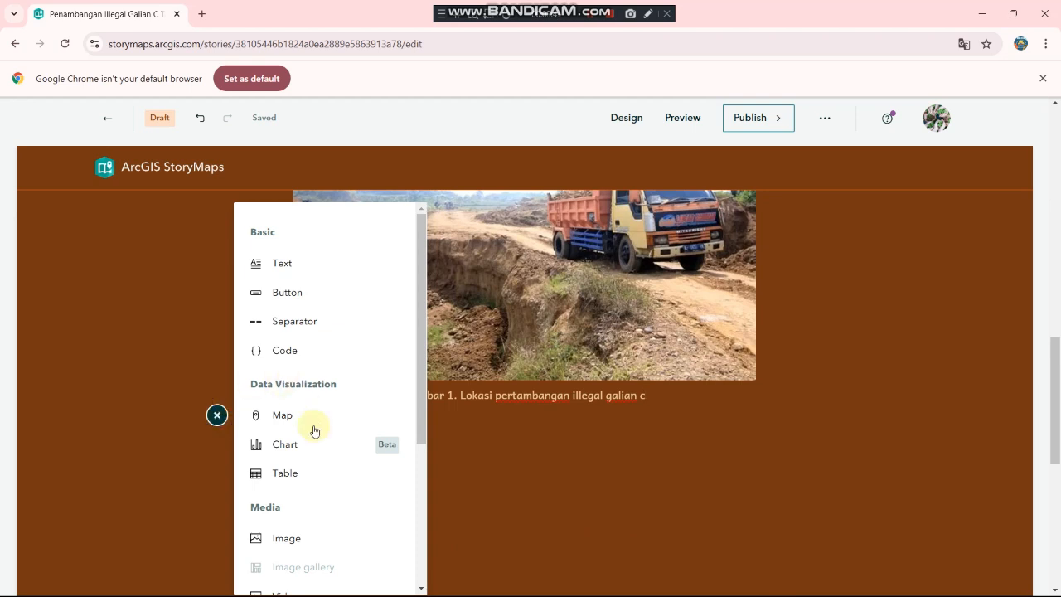
{"action": "scroll", "coordinate": [320, 452], "scroll_direction": "down", "scroll_amount": 3}
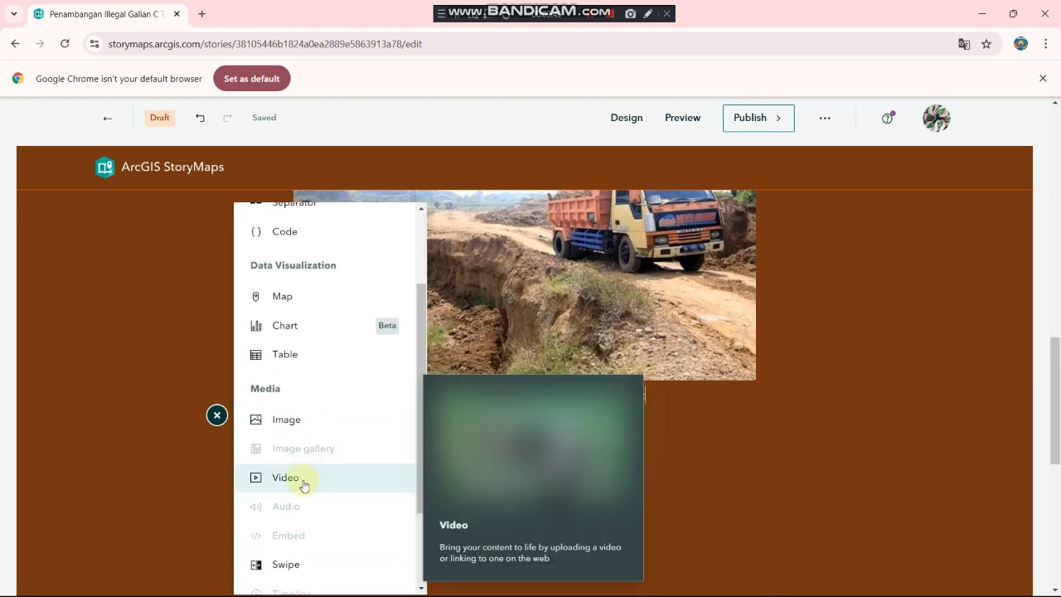
{"action": "left_click", "coordinate": [304, 486]}
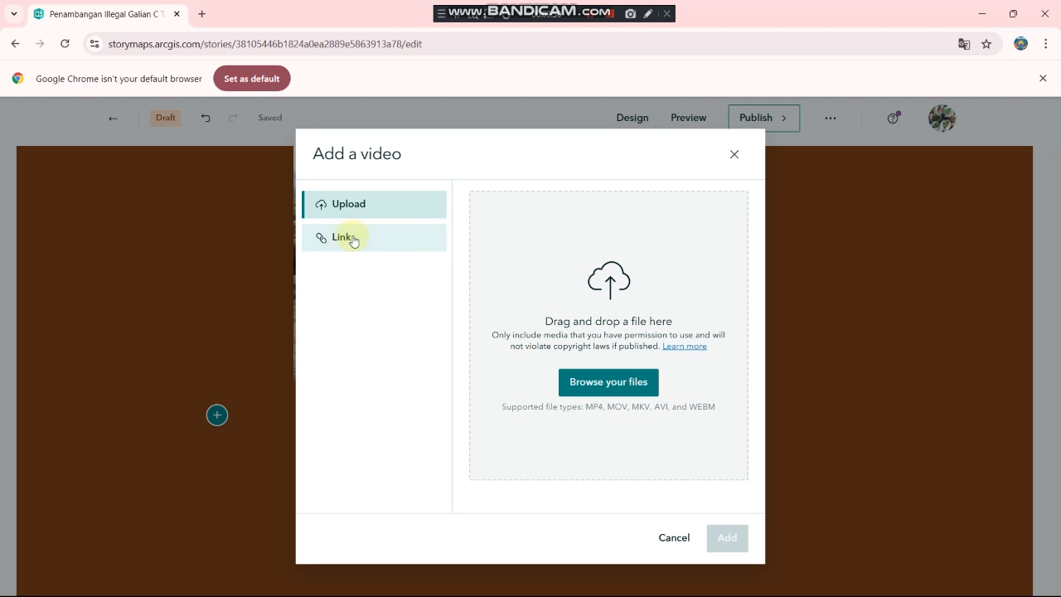
{"action": "left_click", "coordinate": [350, 239]}
{"action": "left_click", "coordinate": [478, 207]}
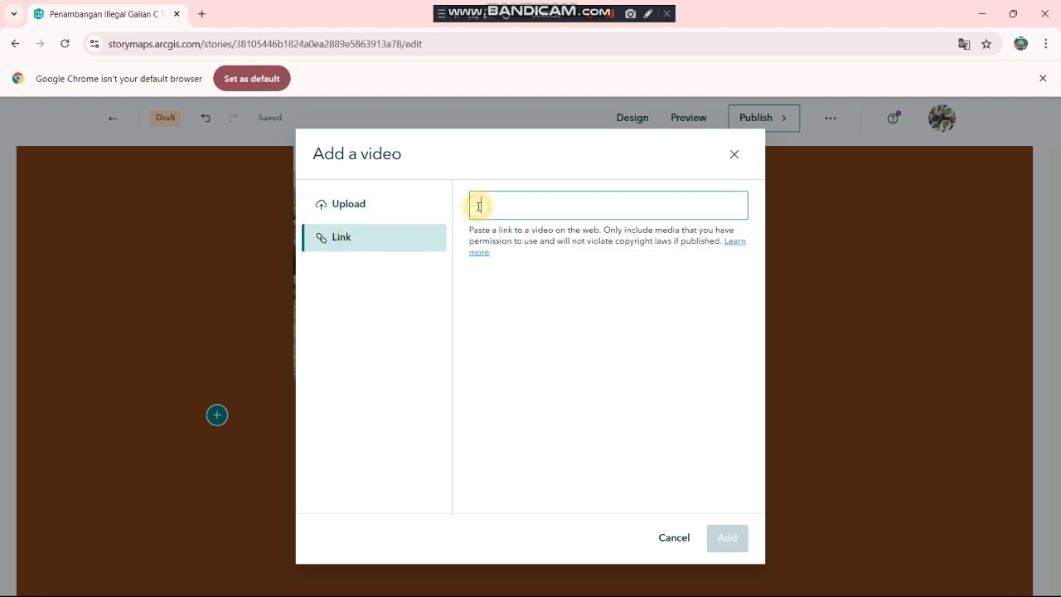
{"action": "left_click", "coordinate": [381, 211]}
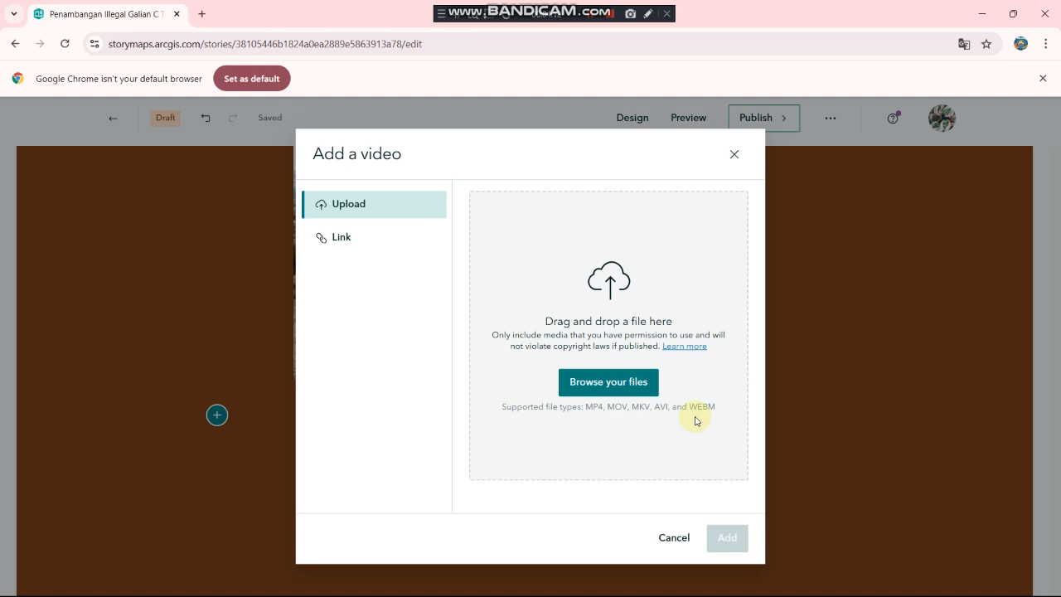
{"action": "left_click", "coordinate": [348, 238]}
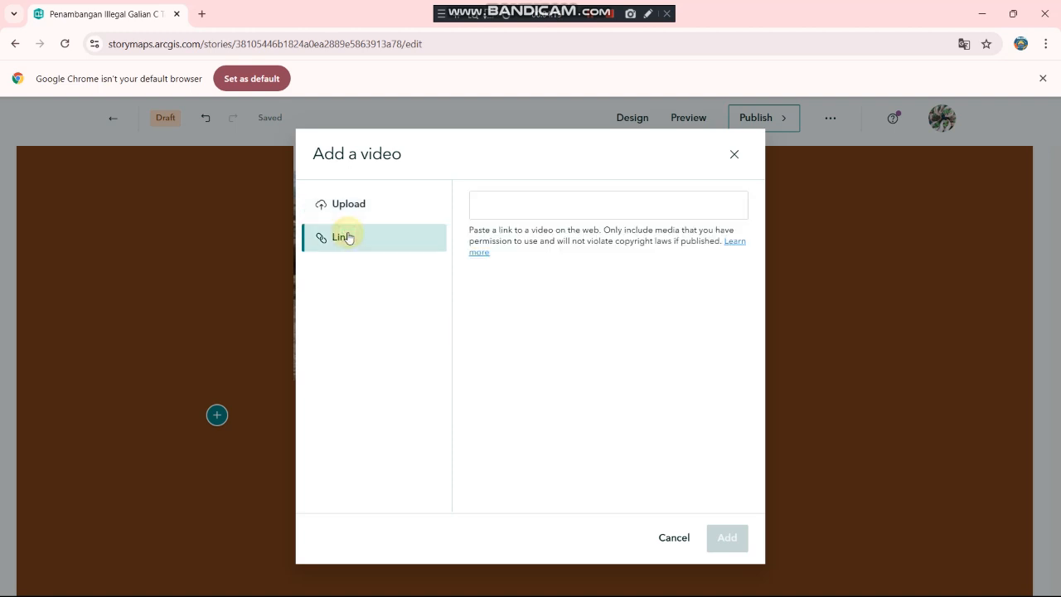
{"action": "left_click", "coordinate": [506, 216]}
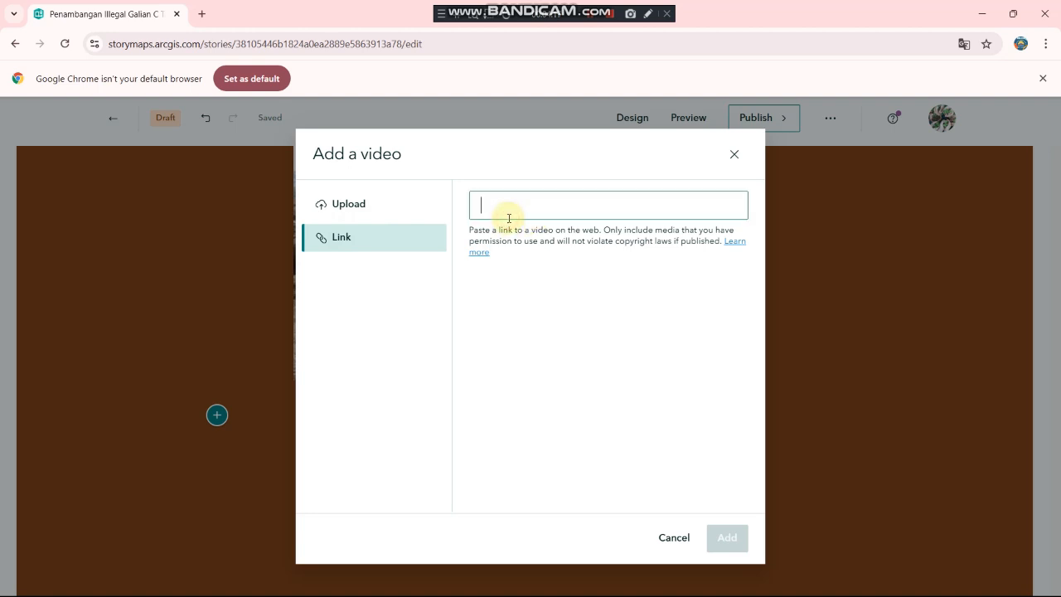
{"action": "left_click", "coordinate": [735, 157]}
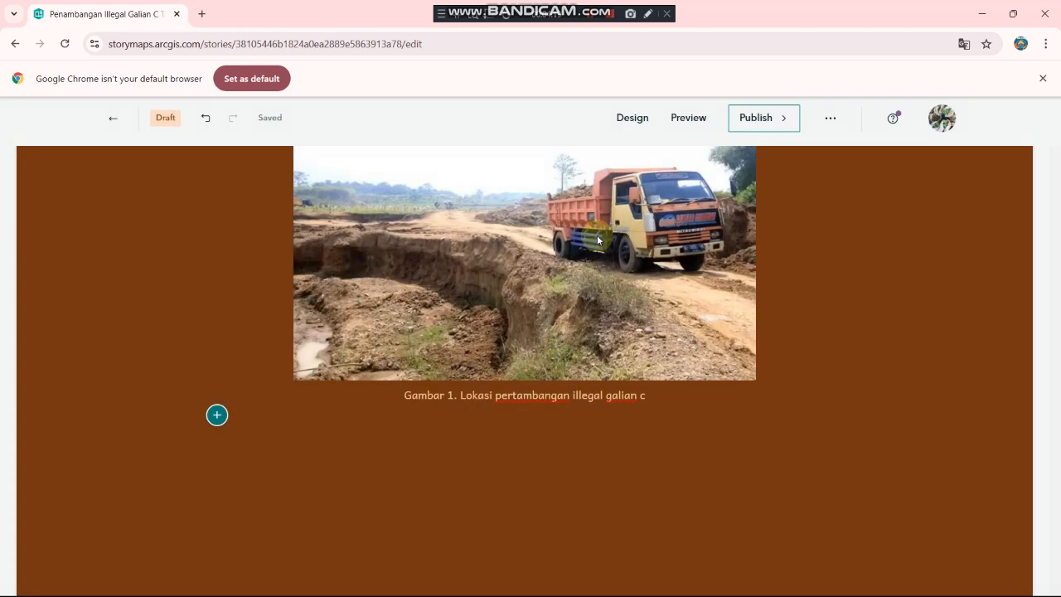
{"action": "left_click", "coordinate": [216, 417]}
{"action": "scroll", "coordinate": [298, 456], "scroll_direction": "down", "scroll_amount": 3}
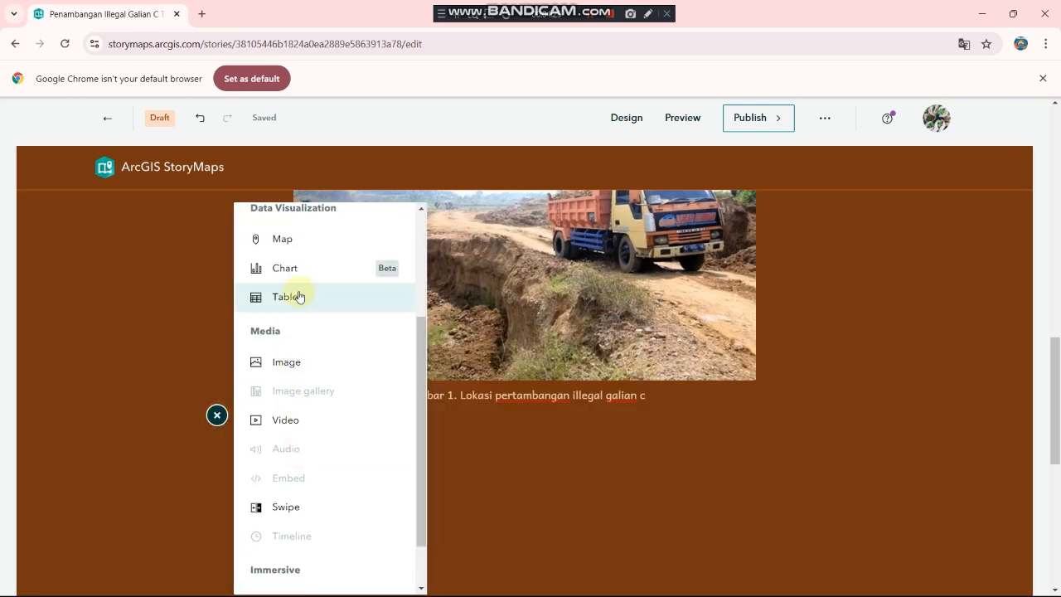
{"action": "scroll", "coordinate": [297, 306], "scroll_direction": "up", "scroll_amount": 1}
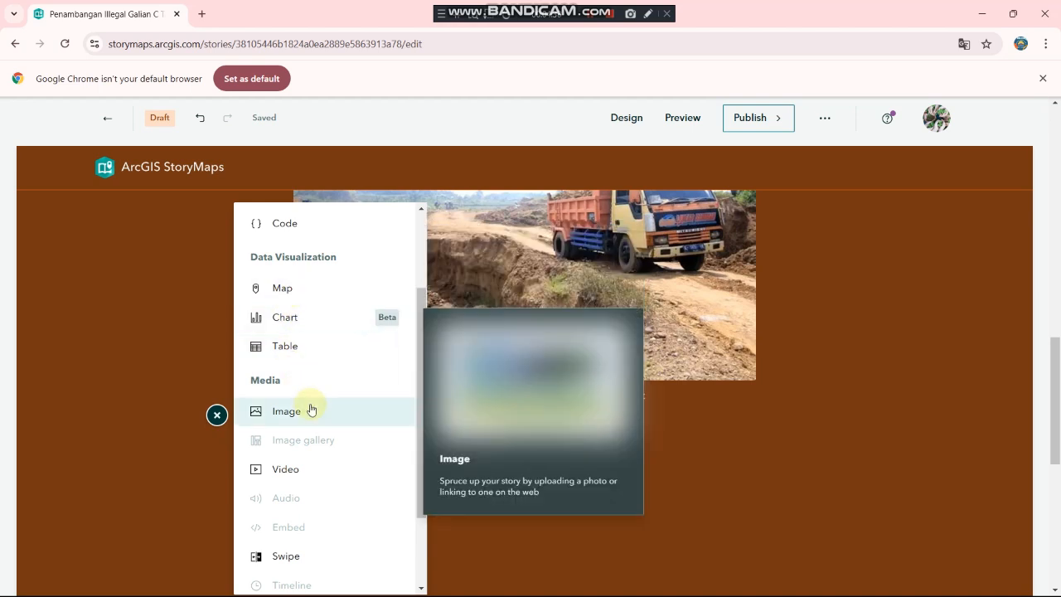
{"action": "scroll", "coordinate": [309, 408], "scroll_direction": "down", "scroll_amount": 1}
{"action": "scroll", "coordinate": [315, 470], "scroll_direction": "down", "scroll_amount": 1}
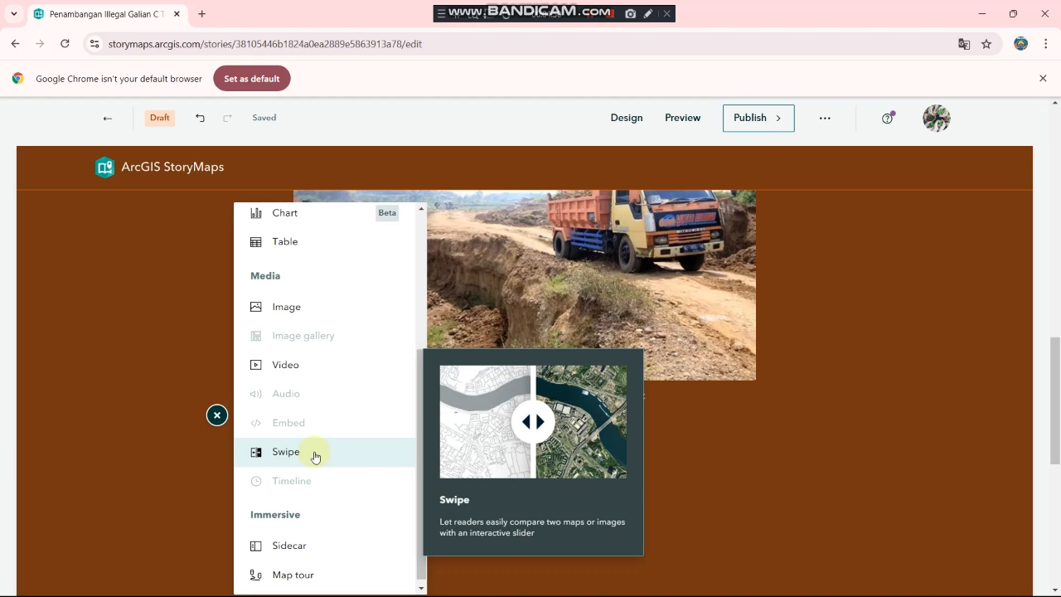
{"action": "scroll", "coordinate": [315, 497], "scroll_direction": "down", "scroll_amount": 1}
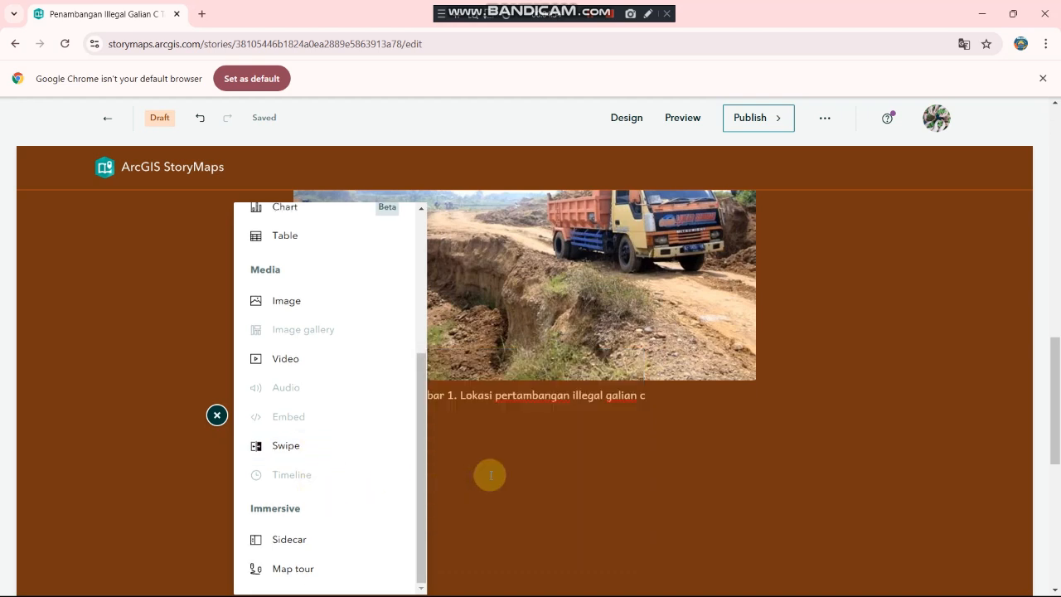
Step: Insert a Sidecar block using the Docked layout below the photo
{"action": "left_click", "coordinate": [320, 541]}
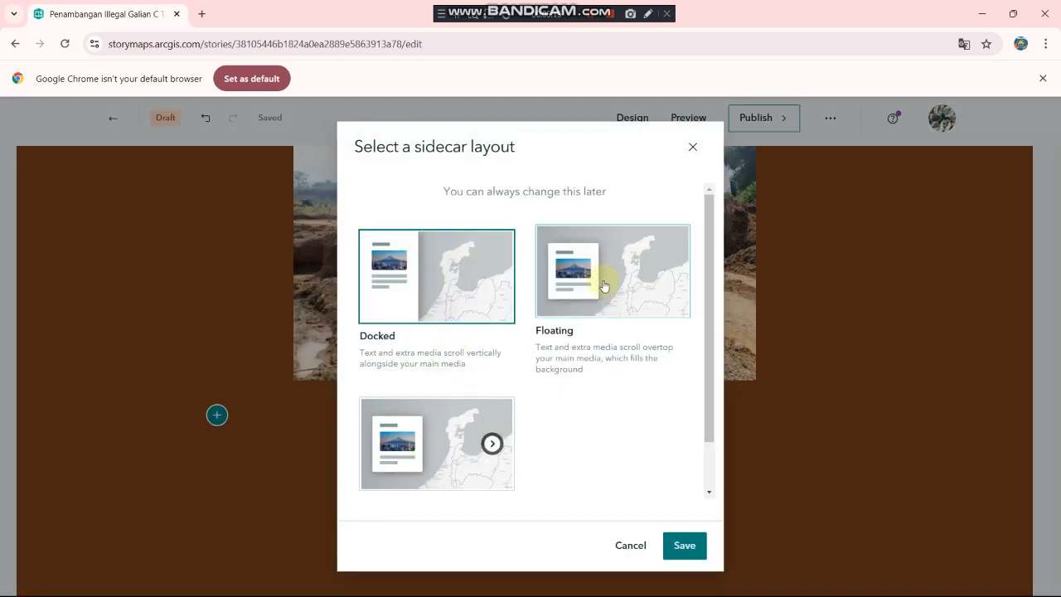
{"action": "left_click", "coordinate": [603, 292]}
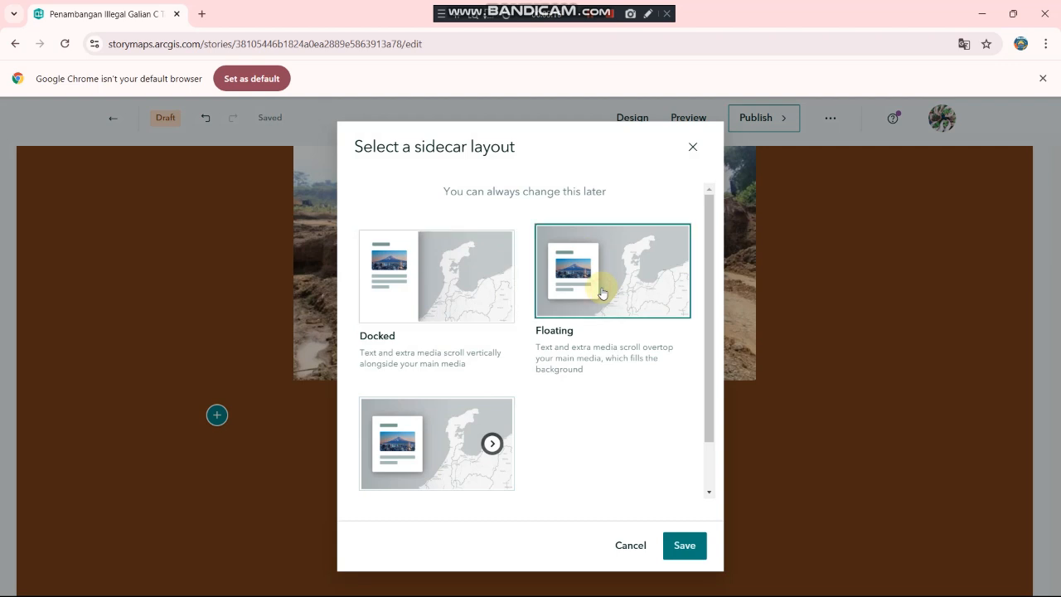
{"action": "left_click", "coordinate": [457, 289]}
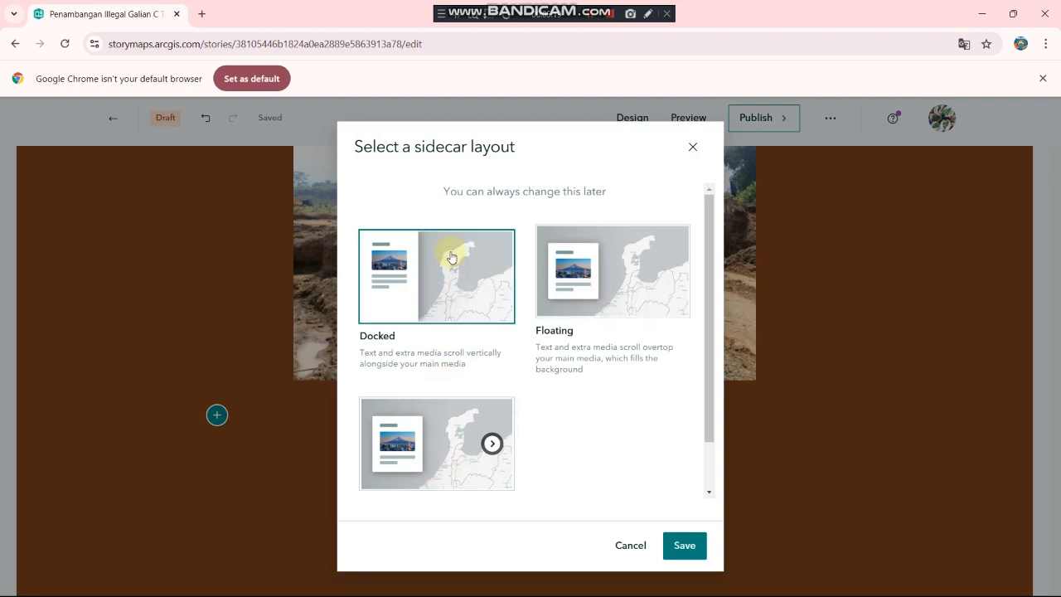
{"action": "left_click", "coordinate": [673, 546]}
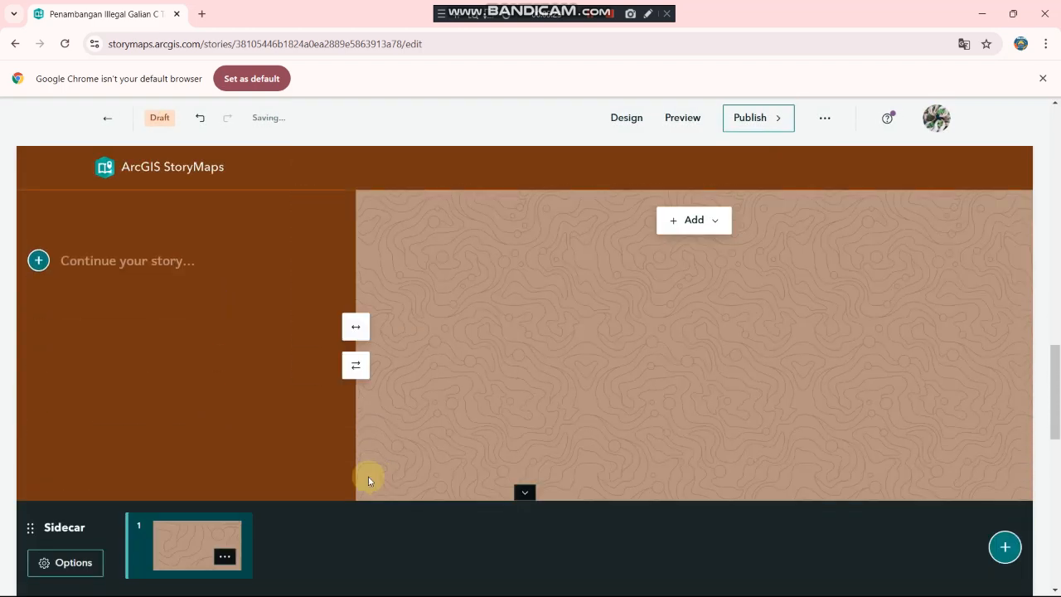
Step: Paste the Desa Klumpit heading and description into the sidecar's narrative panel
{"action": "left_click", "coordinate": [73, 340]}
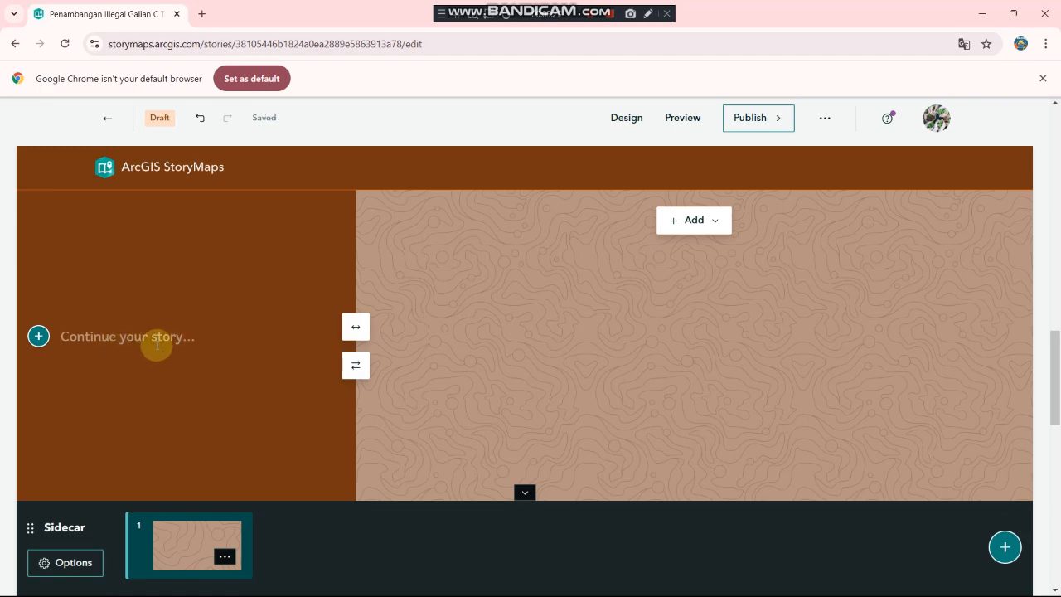
{"action": "key", "text": "ctrl+v"}
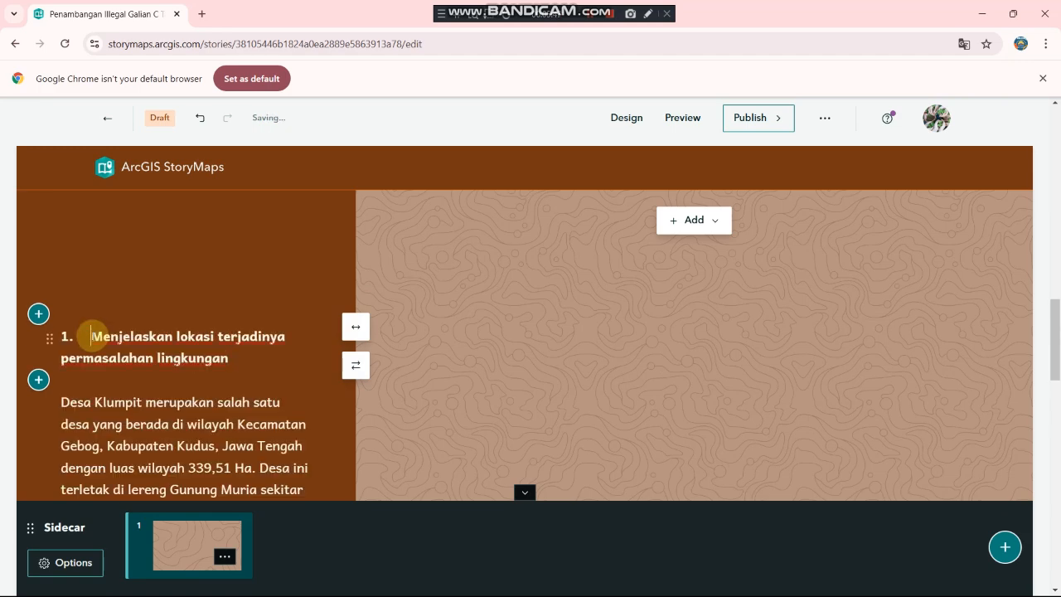
{"action": "key", "text": "BackSpace"}
{"action": "key", "text": "BackSpace"}
{"action": "key", "text": "BackSpace"}
{"action": "key", "text": "BackSpace"}
{"action": "scroll", "coordinate": [244, 358], "scroll_direction": "down", "scroll_amount": 1}
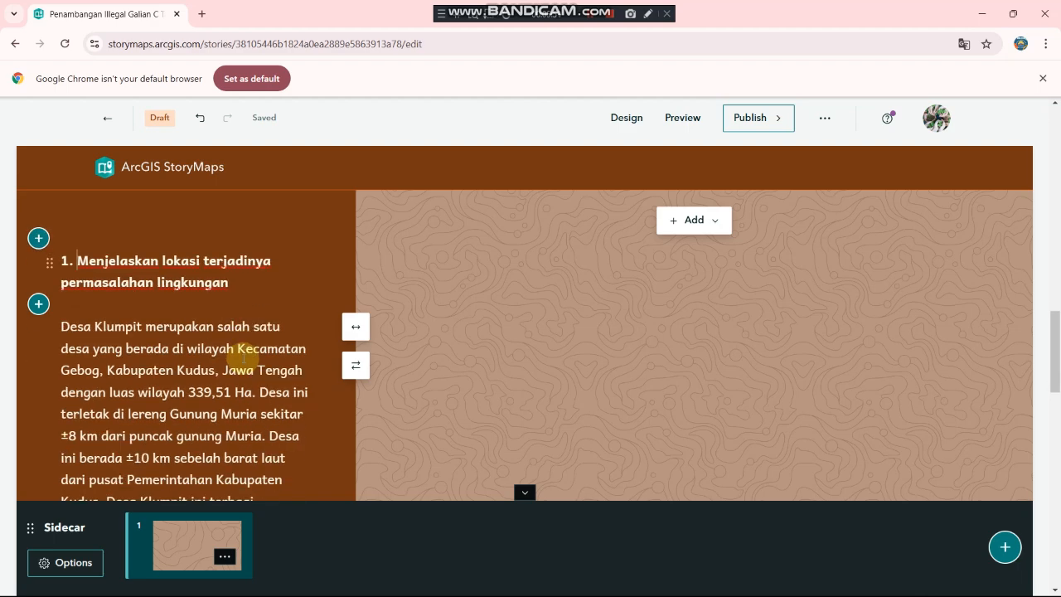
{"action": "scroll", "coordinate": [244, 358], "scroll_direction": "up", "scroll_amount": 1}
Step: Replace the heading wording so it reads '1. DESA KLUMPIT'
{"action": "left_click_drag", "start_coordinate": [229, 332], "coordinate": [75, 300]}
{"action": "key", "text": "BackSpace"}
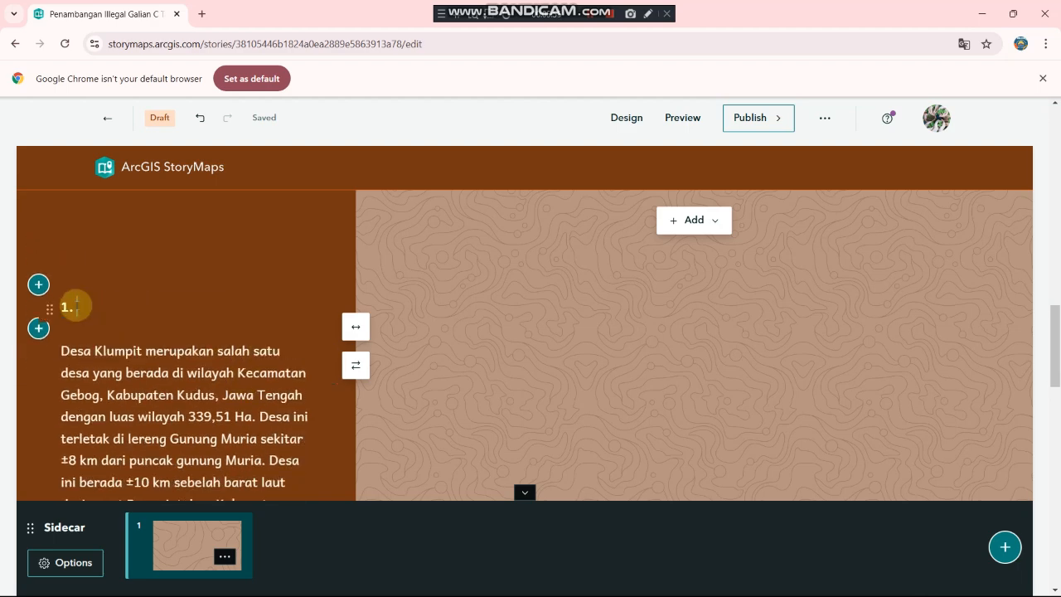
{"action": "type", "text": "DESA KLUMPIT"}
{"action": "scroll", "coordinate": [108, 344], "scroll_direction": "down", "scroll_amount": 3}
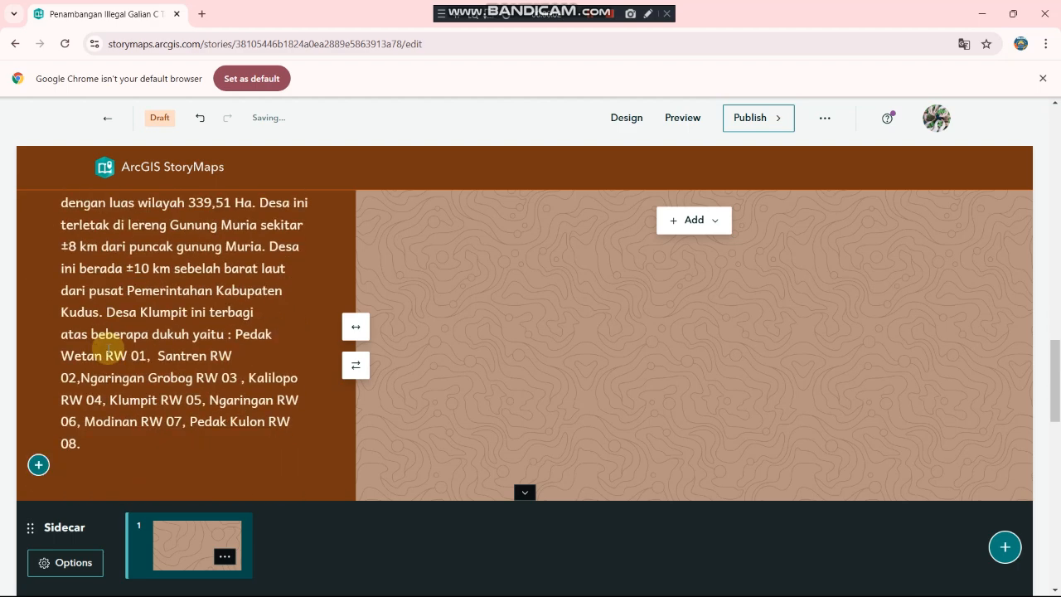
{"action": "scroll", "coordinate": [108, 346], "scroll_direction": "up", "scroll_amount": 3}
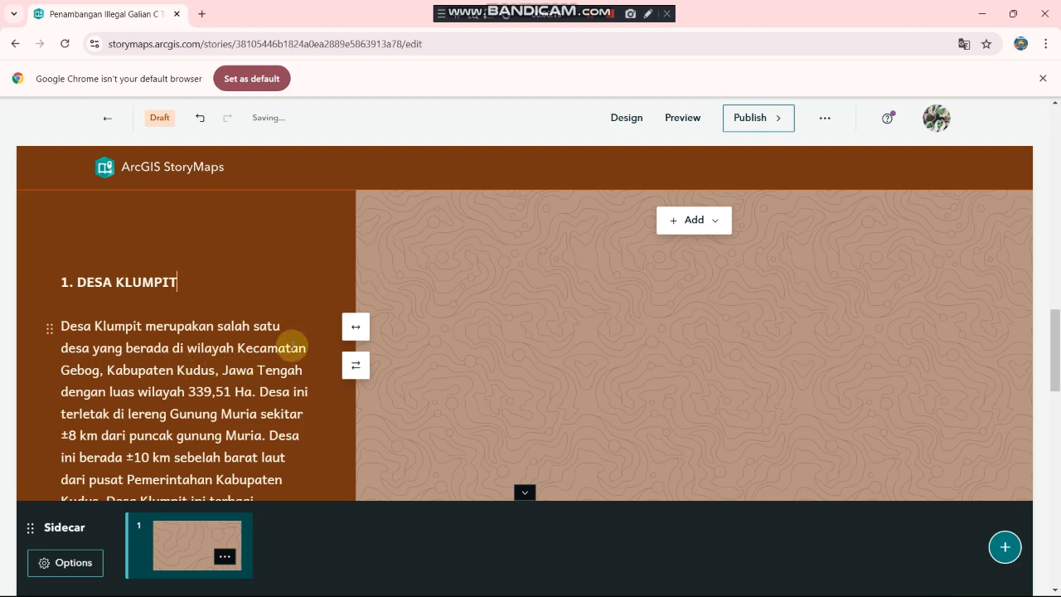
{"action": "scroll", "coordinate": [292, 340], "scroll_direction": "down", "scroll_amount": 1}
{"action": "scroll", "coordinate": [292, 342], "scroll_direction": "down", "scroll_amount": 2}
{"action": "scroll", "coordinate": [290, 346], "scroll_direction": "up", "scroll_amount": 2}
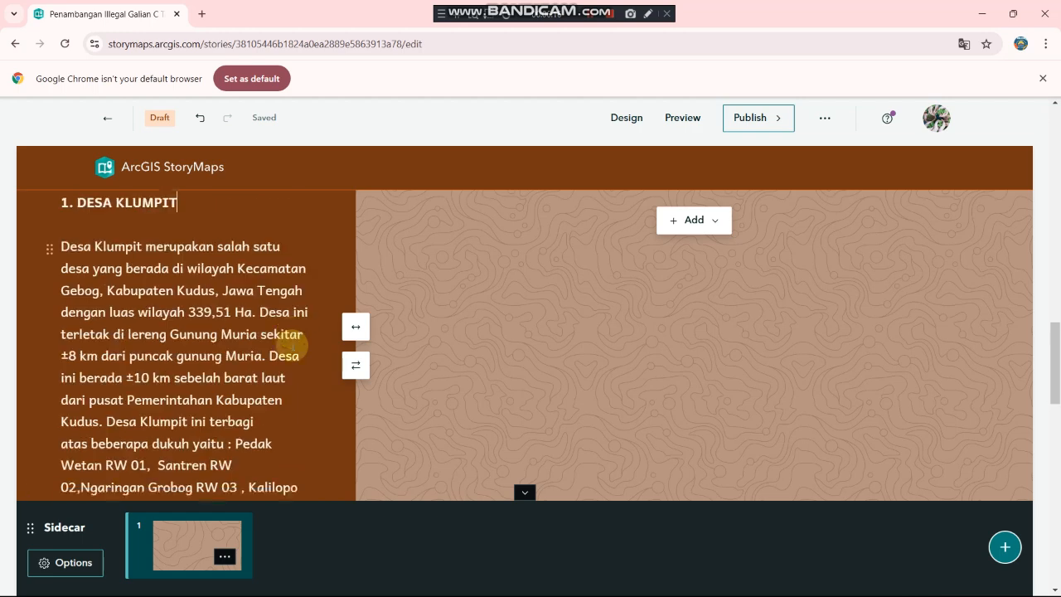
{"action": "left_click", "coordinate": [699, 223]}
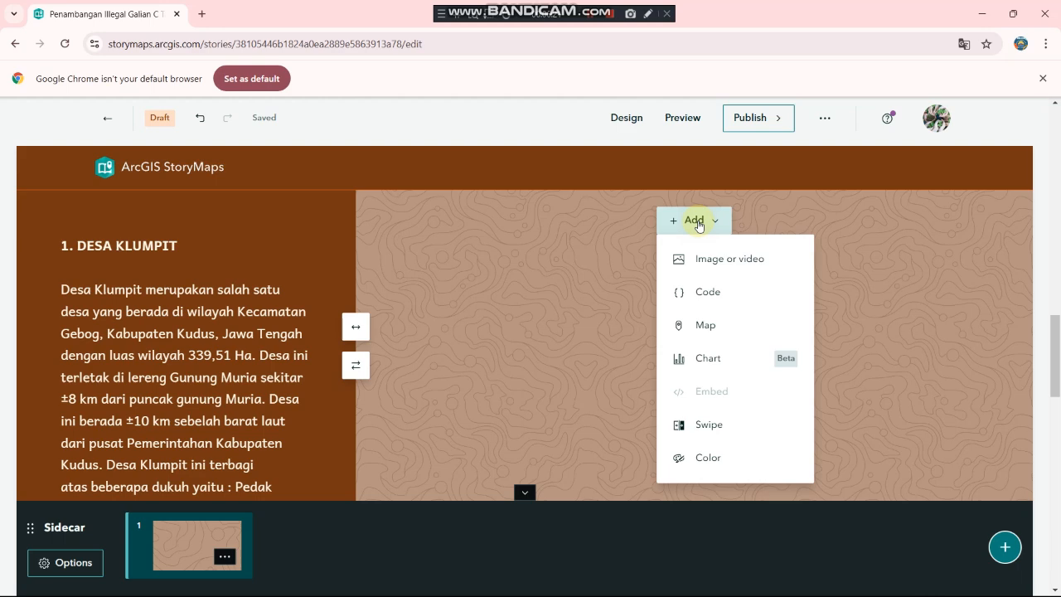
Step: Create a new express map as the sidecar media and search for 'DESA KLUMPIT, GEBOG'
{"action": "left_click", "coordinate": [707, 330]}
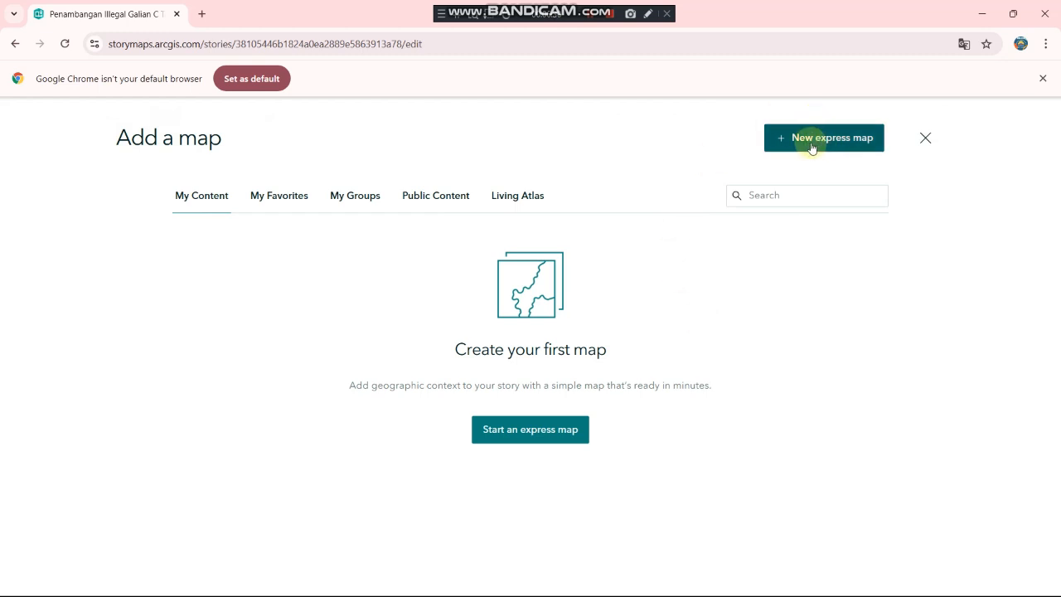
{"action": "left_click", "coordinate": [811, 141]}
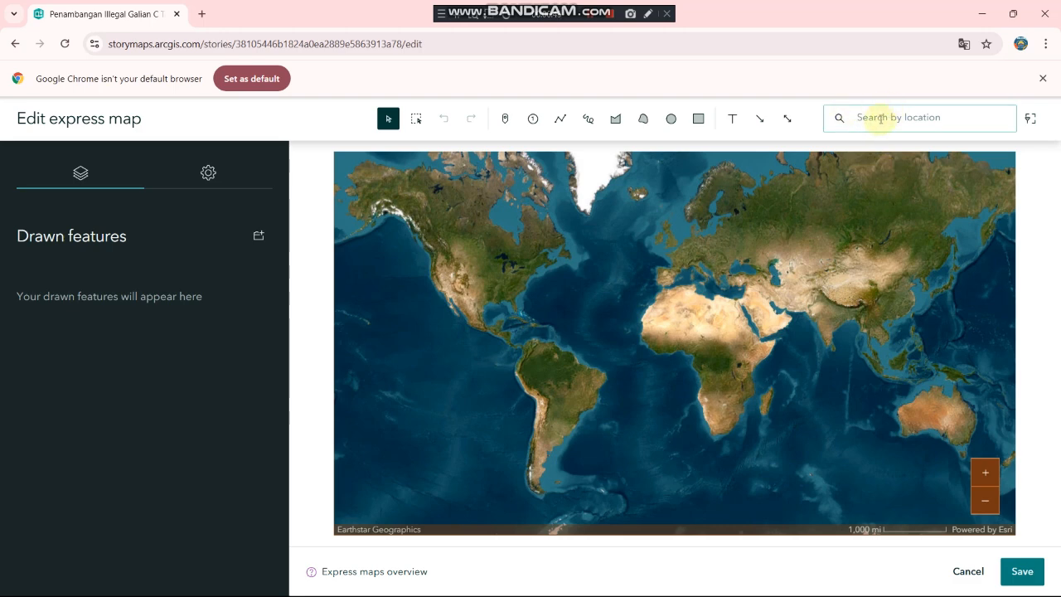
{"action": "left_click", "coordinate": [880, 119]}
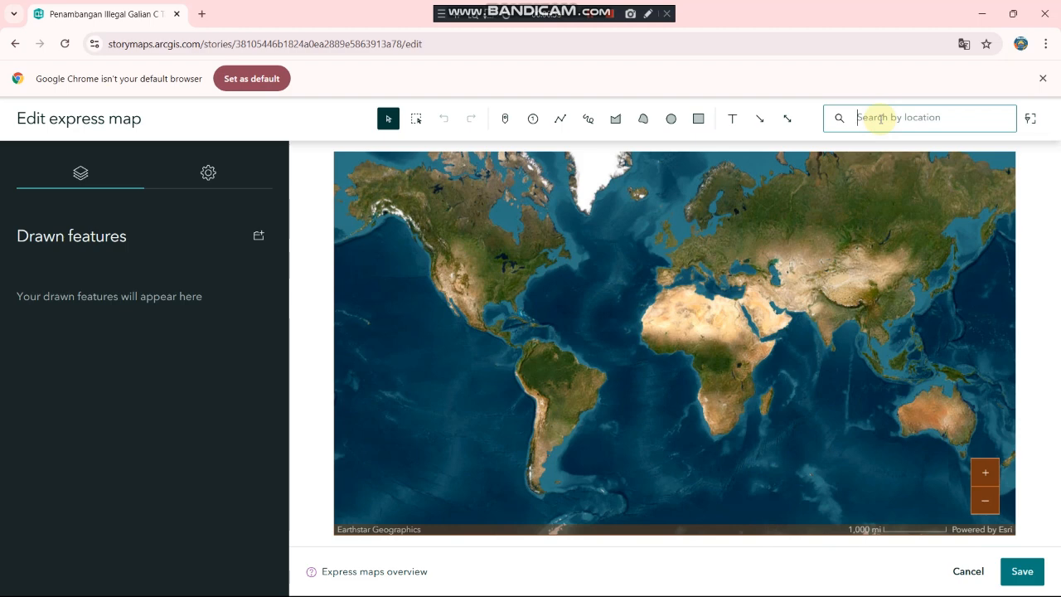
{"action": "type", "text": "DESA KLUMPIT"}
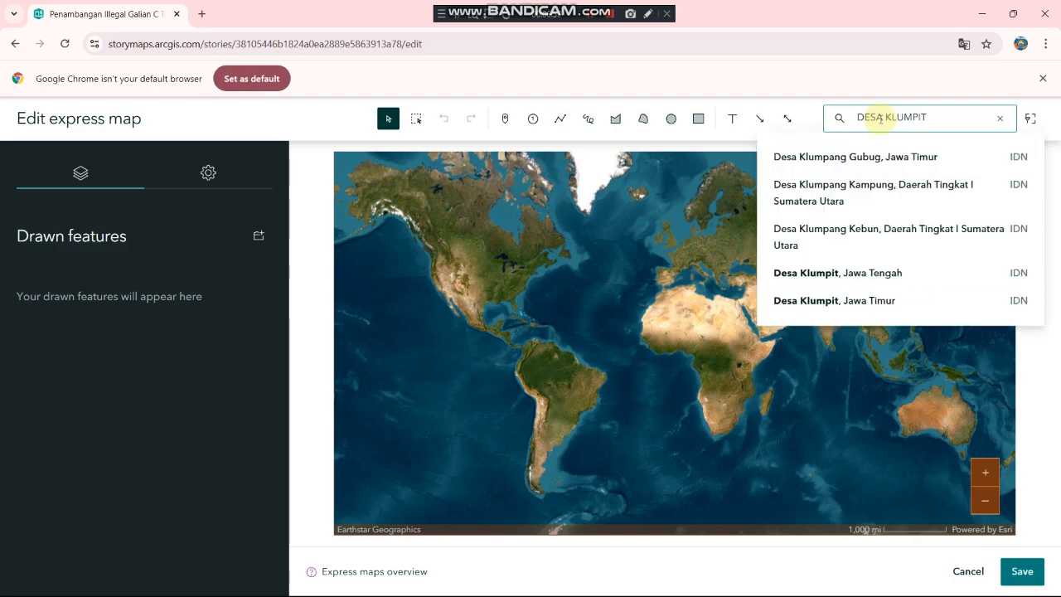
{"action": "type", "text": ", GEBOG"}
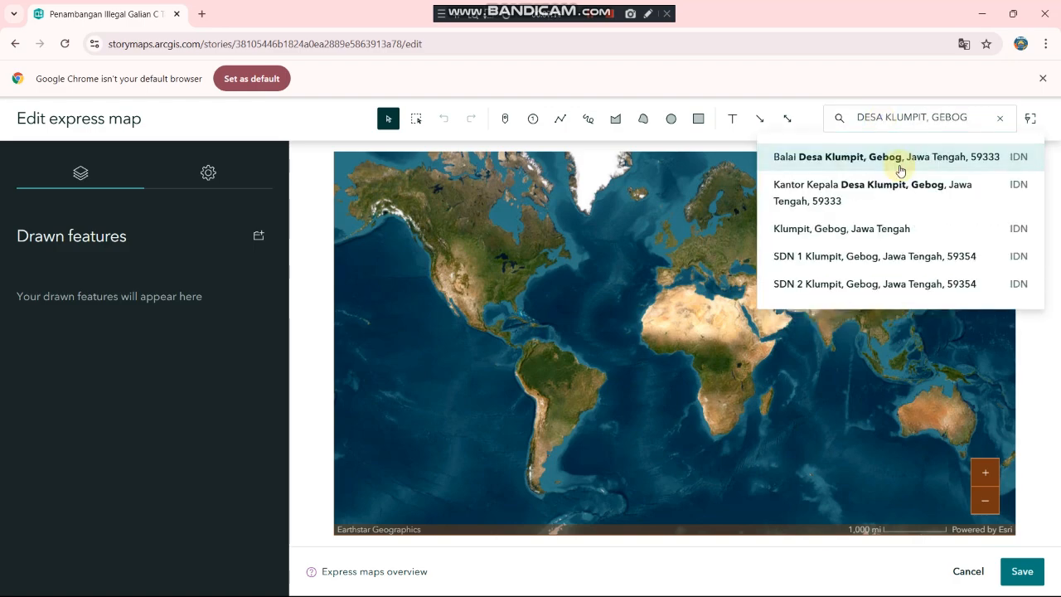
Step: Add a map point at Balai Desa Klumpit and rename it 'Desa Klumpit'
{"action": "left_click", "coordinate": [898, 164]}
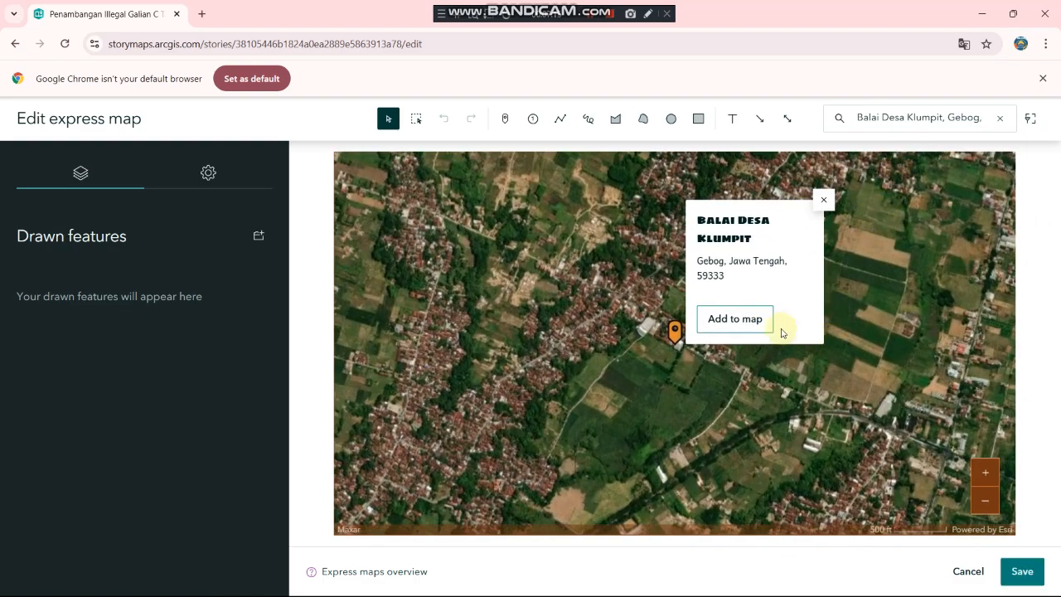
{"action": "left_click", "coordinate": [736, 319]}
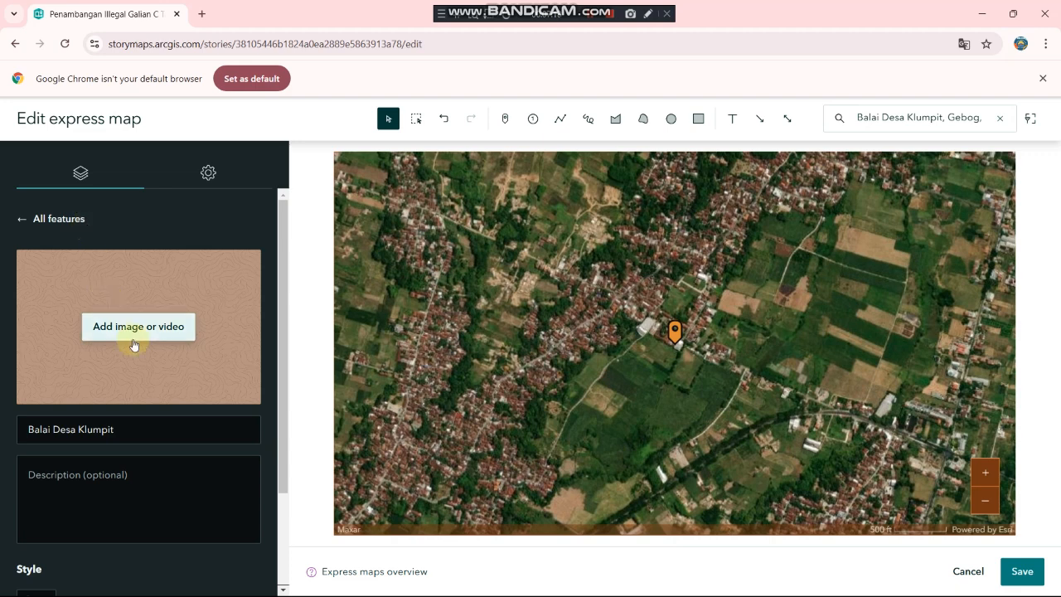
{"action": "left_click", "coordinate": [50, 428]}
{"action": "key", "text": "BackSpace"}
{"action": "key", "text": "BackSpace"}
{"action": "key", "text": "BackSpace"}
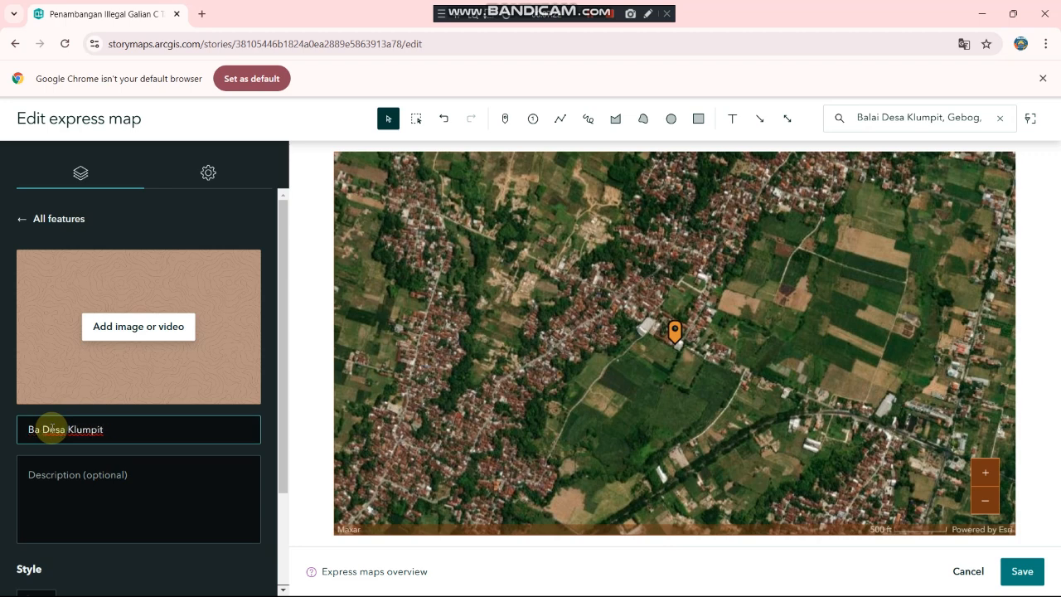
{"action": "key", "text": "BackSpace"}
{"action": "key", "text": "BackSpace"}
{"action": "left_click", "coordinate": [108, 428]}
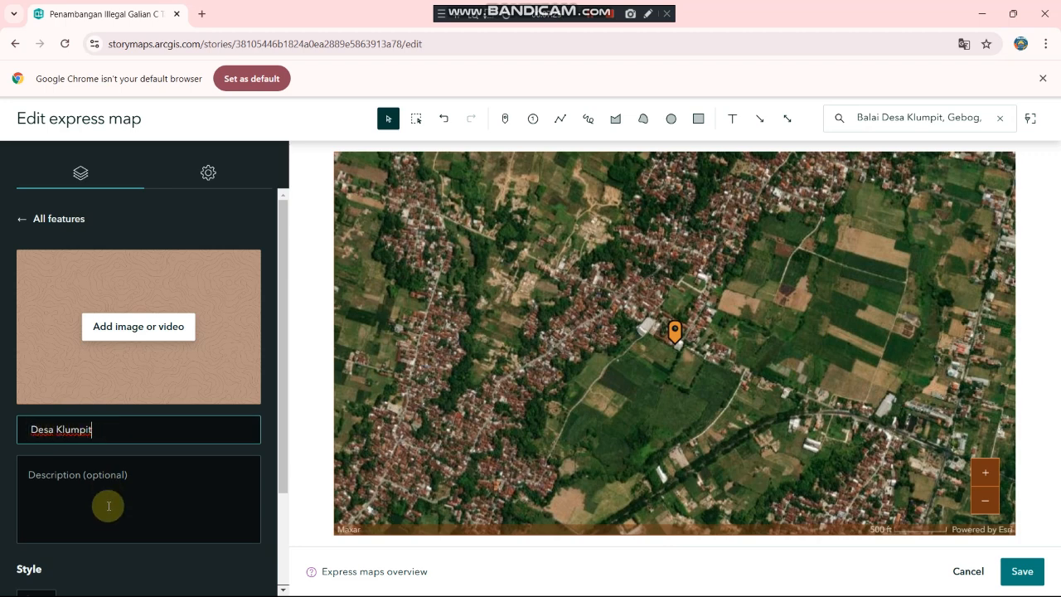
{"action": "scroll", "coordinate": [108, 506], "scroll_direction": "down", "scroll_amount": 3}
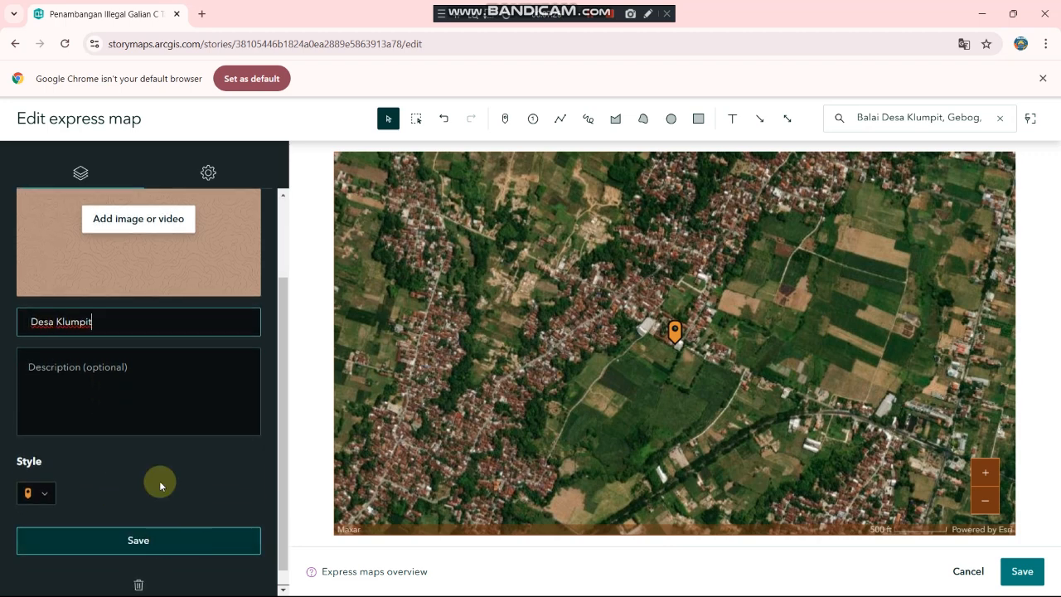
{"action": "scroll", "coordinate": [149, 448], "scroll_direction": "up", "scroll_amount": 1}
{"action": "scroll", "coordinate": [149, 464], "scroll_direction": "down", "scroll_amount": 1}
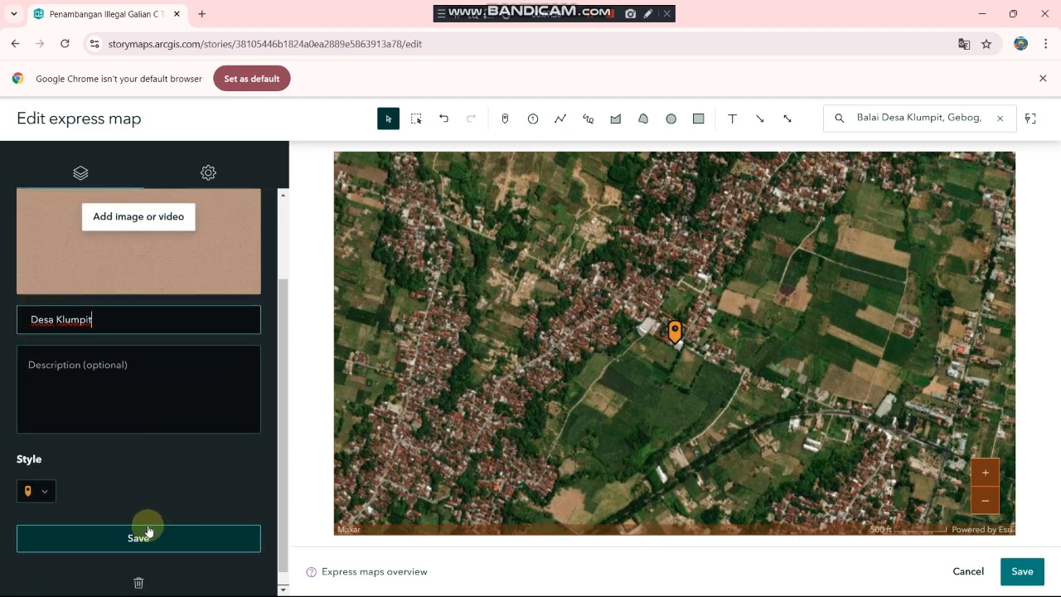
{"action": "scroll", "coordinate": [174, 381], "scroll_direction": "up", "scroll_amount": 3}
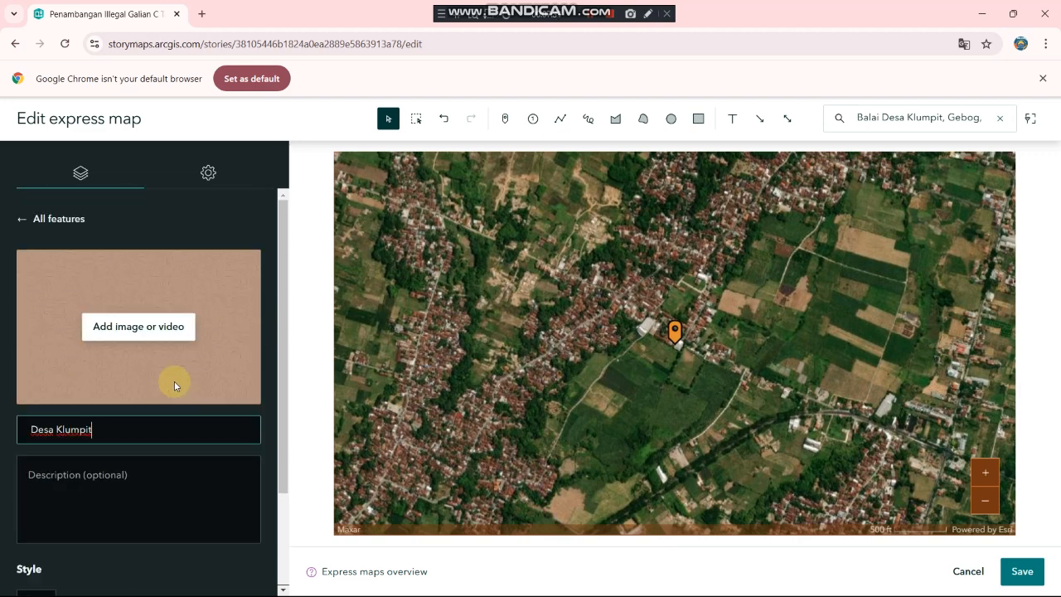
{"action": "left_click", "coordinate": [213, 181]}
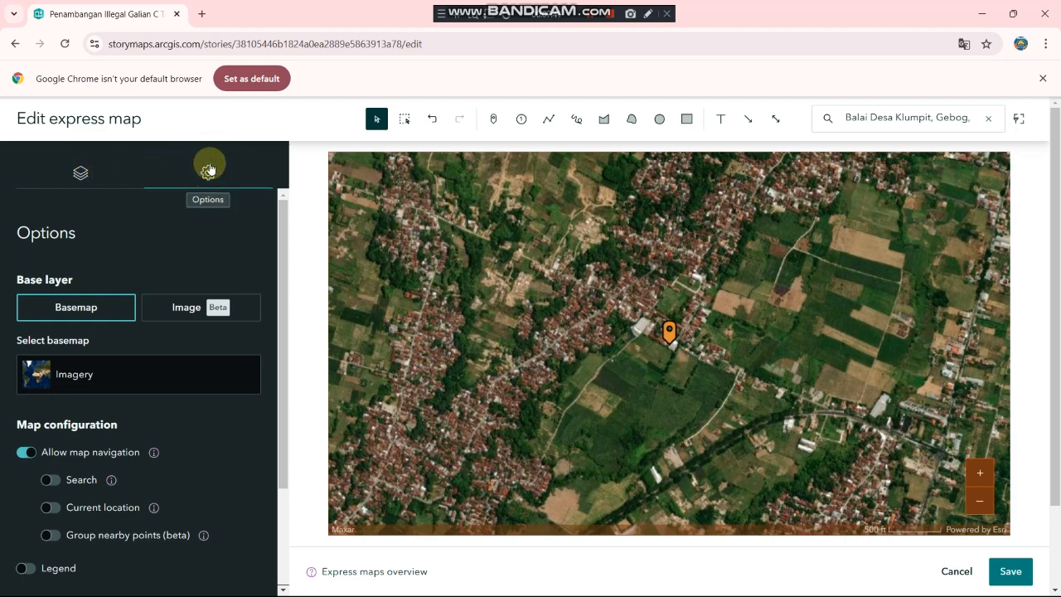
Step: Switch the basemap to Charted Territory and pan to centre the Desa Klumpit pin
{"action": "left_click", "coordinate": [81, 374]}
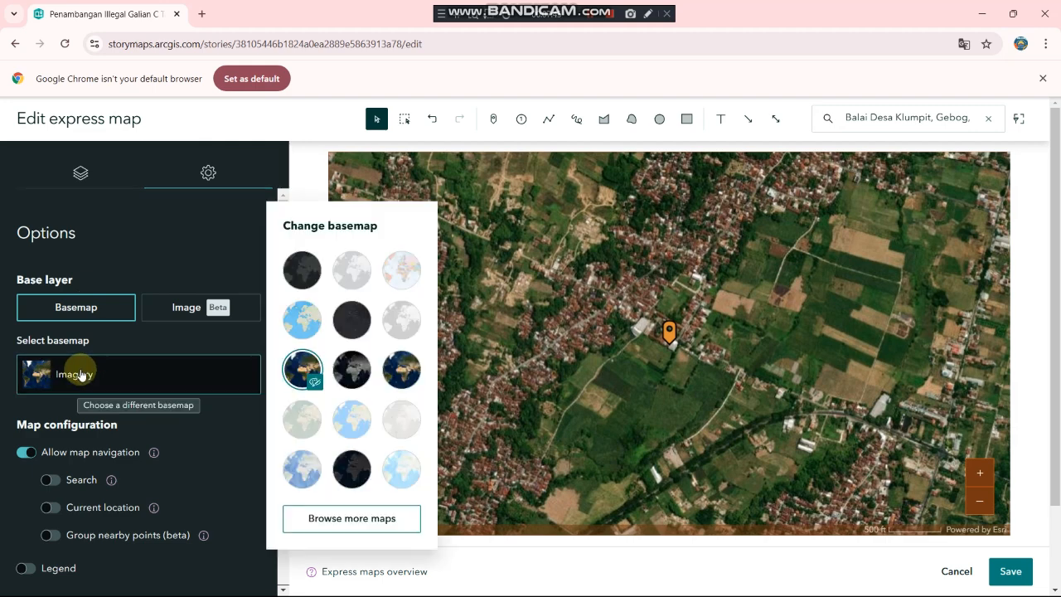
{"action": "left_click", "coordinate": [411, 280]}
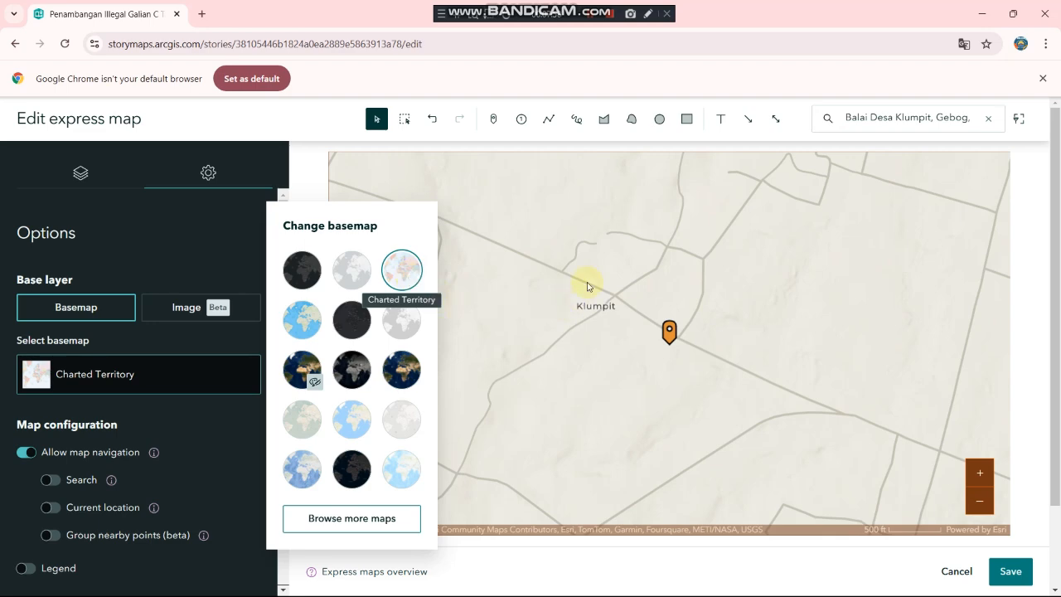
{"action": "scroll", "coordinate": [587, 284], "scroll_direction": "down", "scroll_amount": 2}
{"action": "scroll", "coordinate": [587, 284], "scroll_direction": "down", "scroll_amount": 1}
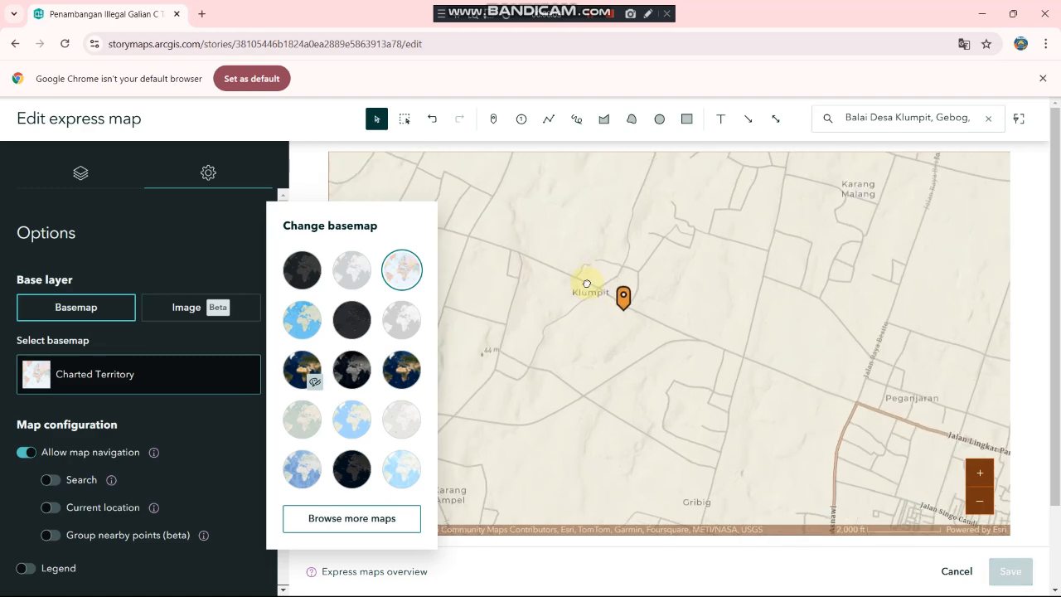
{"action": "left_click", "coordinate": [587, 286]}
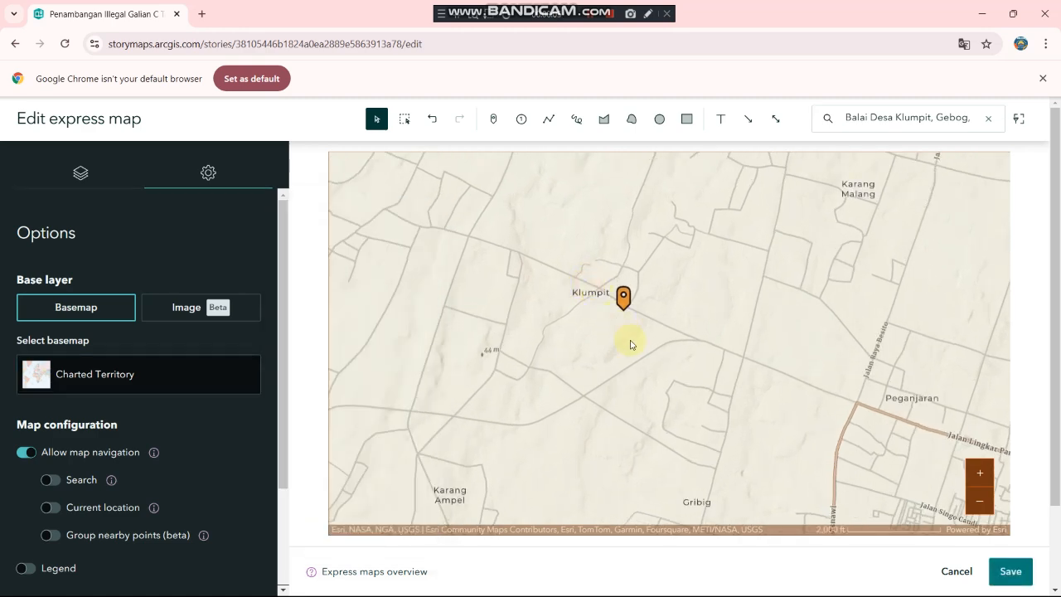
{"action": "left_click_drag", "start_coordinate": [598, 290], "coordinate": [629, 368]}
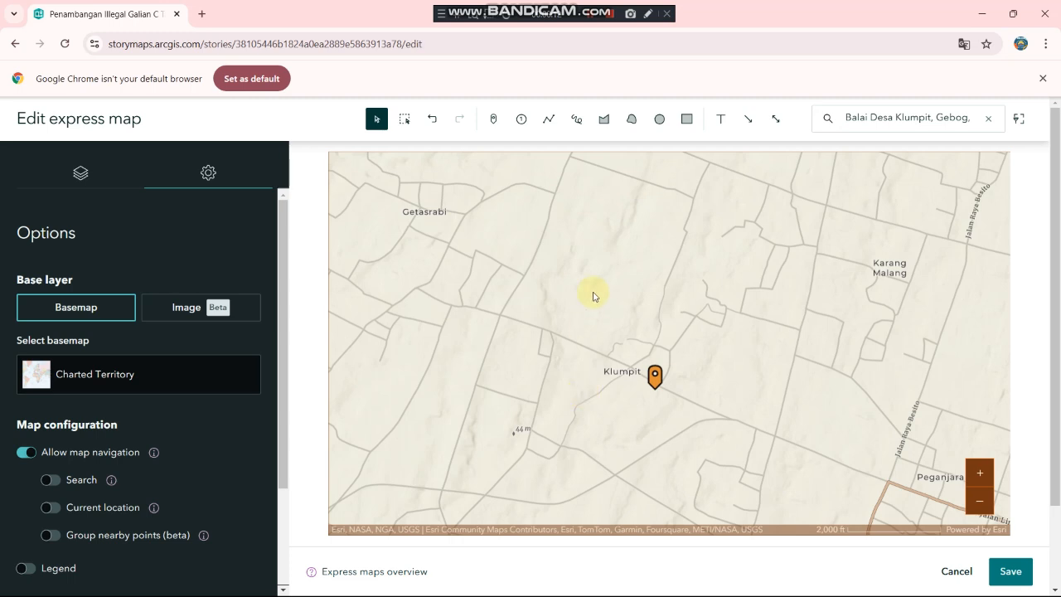
Step: Start drawing an area around Klumpit, tracing down its eastern edge
{"action": "left_click", "coordinate": [603, 121]}
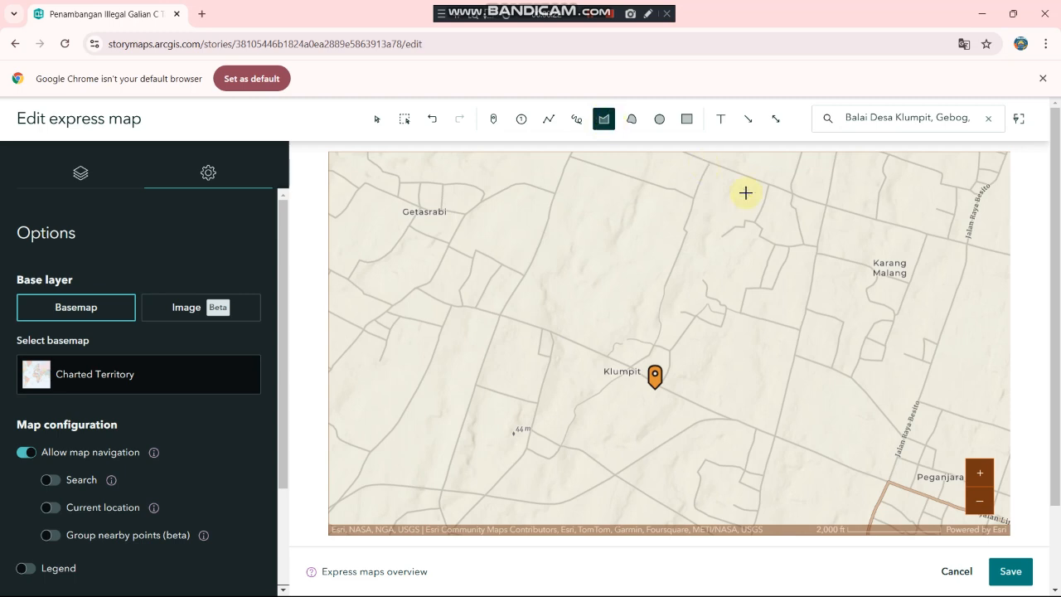
{"action": "left_click", "coordinate": [825, 207]}
{"action": "left_click", "coordinate": [815, 256]}
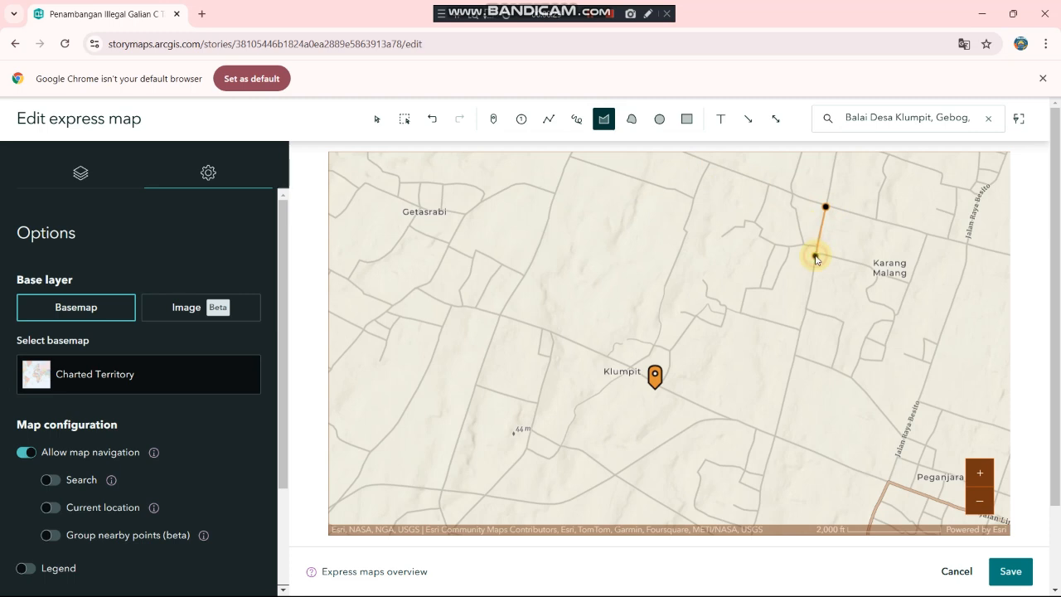
{"action": "left_click", "coordinate": [807, 294]}
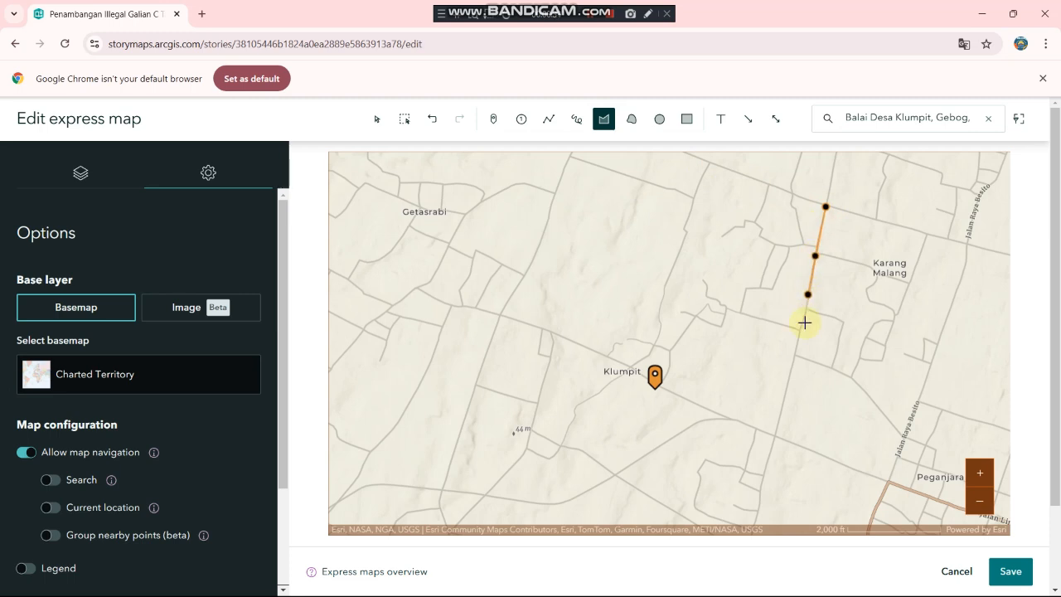
{"action": "left_click", "coordinate": [799, 340]}
{"action": "left_click", "coordinate": [790, 388]}
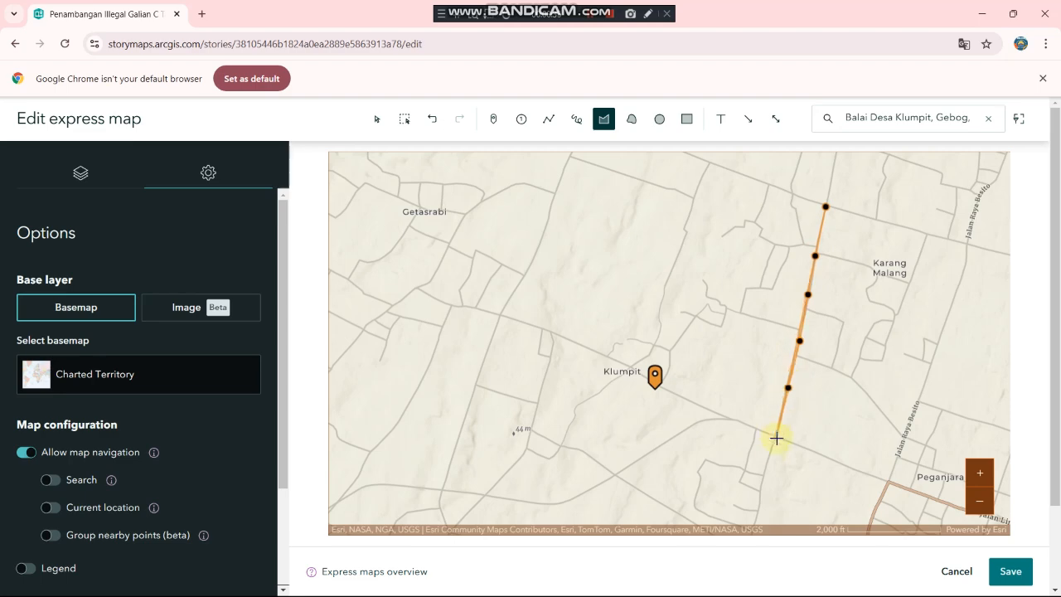
{"action": "left_click", "coordinate": [774, 453]}
{"action": "left_click", "coordinate": [762, 491]}
{"action": "left_click", "coordinate": [758, 507]}
{"action": "scroll", "coordinate": [760, 509], "scroll_direction": "down", "scroll_amount": 1}
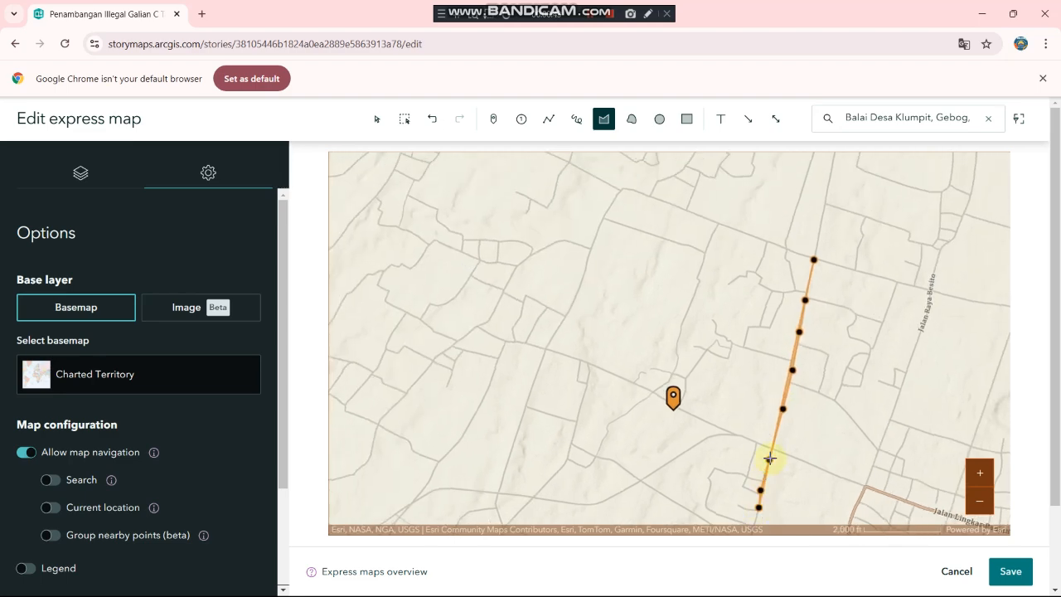
{"action": "scroll", "coordinate": [758, 509], "scroll_direction": "down", "scroll_amount": 1}
Step: Continue the area outline along the lower and western edges of the village
{"action": "left_click", "coordinate": [770, 515]}
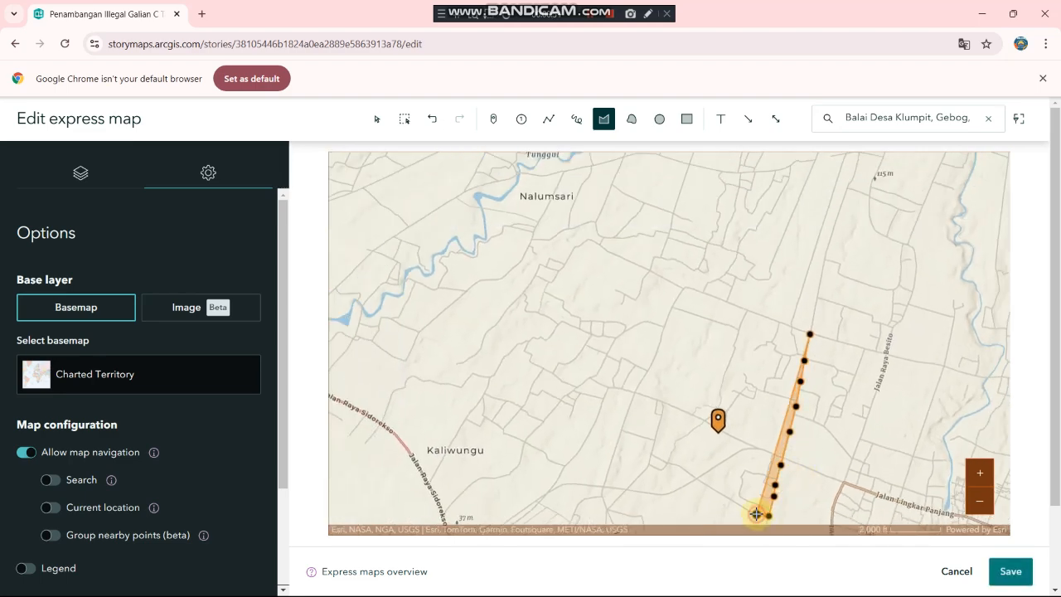
{"action": "left_click", "coordinate": [756, 514]}
{"action": "left_click", "coordinate": [731, 502]}
{"action": "left_click", "coordinate": [701, 484]}
{"action": "mouse_move", "coordinate": [701, 484]}
{"action": "left_mouse_down"}
{"action": "mouse_move", "coordinate": [668, 487]}
{"action": "mouse_move", "coordinate": [712, 465]}
{"action": "mouse_move", "coordinate": [630, 465]}
{"action": "left_mouse_up"}
{"action": "left_click", "coordinate": [691, 479]}
{"action": "left_click", "coordinate": [676, 485]}
{"action": "left_click", "coordinate": [697, 472]}
{"action": "left_click", "coordinate": [662, 468]}
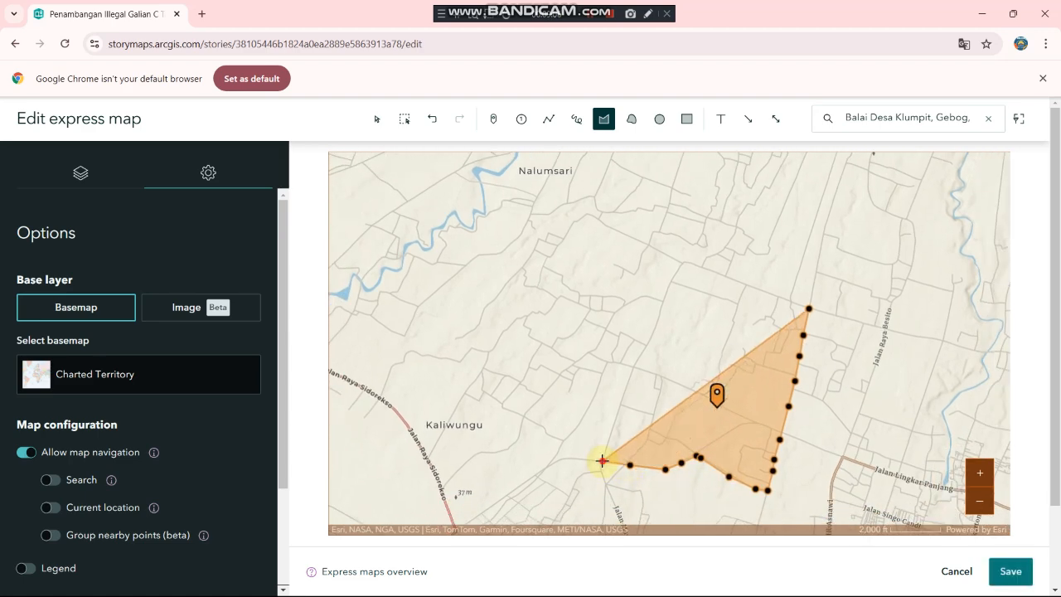
{"action": "left_click", "coordinate": [602, 460]}
{"action": "left_click", "coordinate": [609, 438]}
{"action": "left_click", "coordinate": [620, 402]}
{"action": "left_click", "coordinate": [633, 368]}
Step: Trace the top edge and close the orange area around the Desa Klumpit pin
{"action": "mouse_move", "coordinate": [633, 368]}
{"action": "left_mouse_down"}
{"action": "mouse_move", "coordinate": [675, 290]}
{"action": "mouse_move", "coordinate": [659, 358]}
{"action": "mouse_move", "coordinate": [677, 342]}
{"action": "left_mouse_up"}
{"action": "left_click", "coordinate": [662, 312]}
{"action": "left_click", "coordinate": [670, 333]}
{"action": "left_click", "coordinate": [677, 329]}
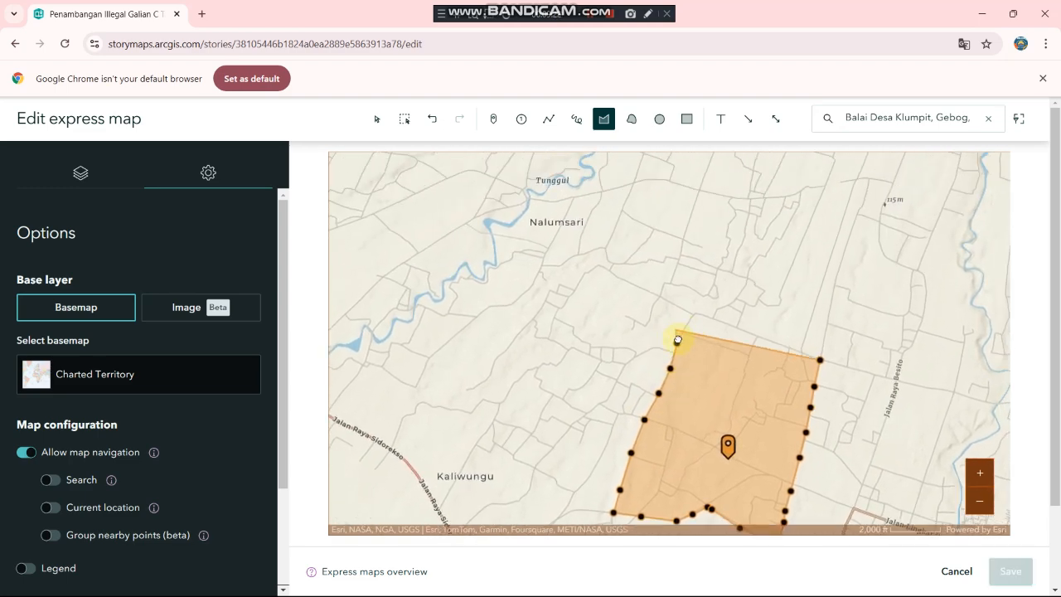
{"action": "left_click", "coordinate": [687, 325]}
{"action": "left_click", "coordinate": [697, 313]}
{"action": "left_click", "coordinate": [745, 329]}
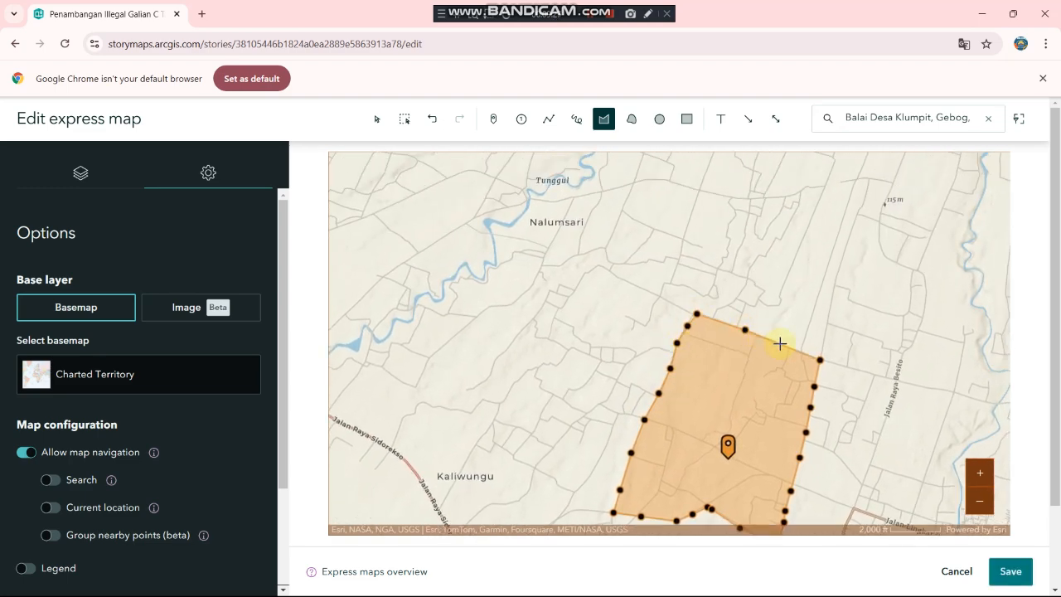
{"action": "left_click", "coordinate": [780, 343]}
{"action": "left_click", "coordinate": [820, 358]}
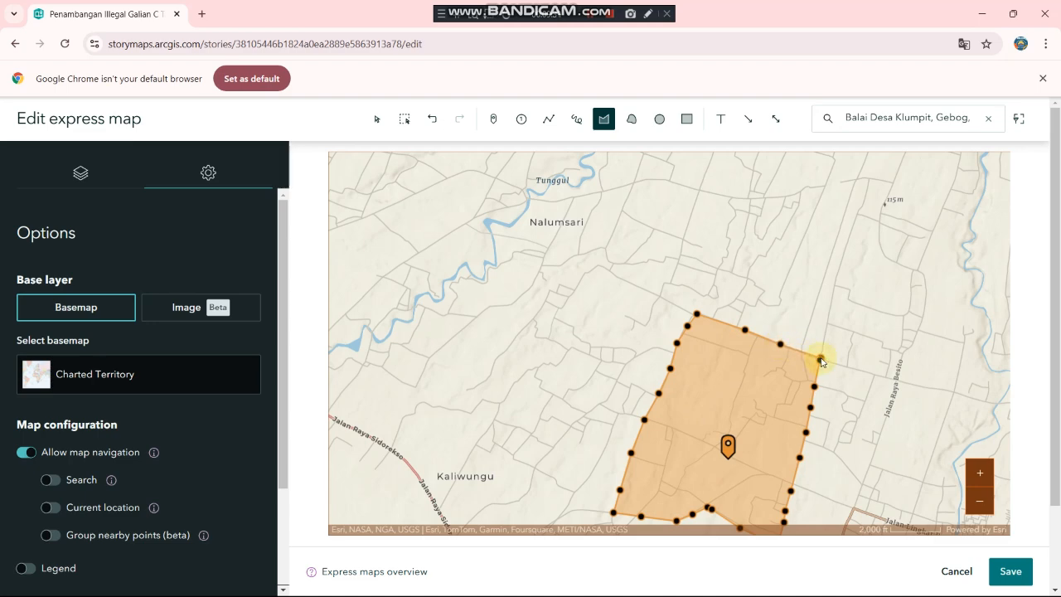
{"action": "left_click", "coordinate": [710, 287]}
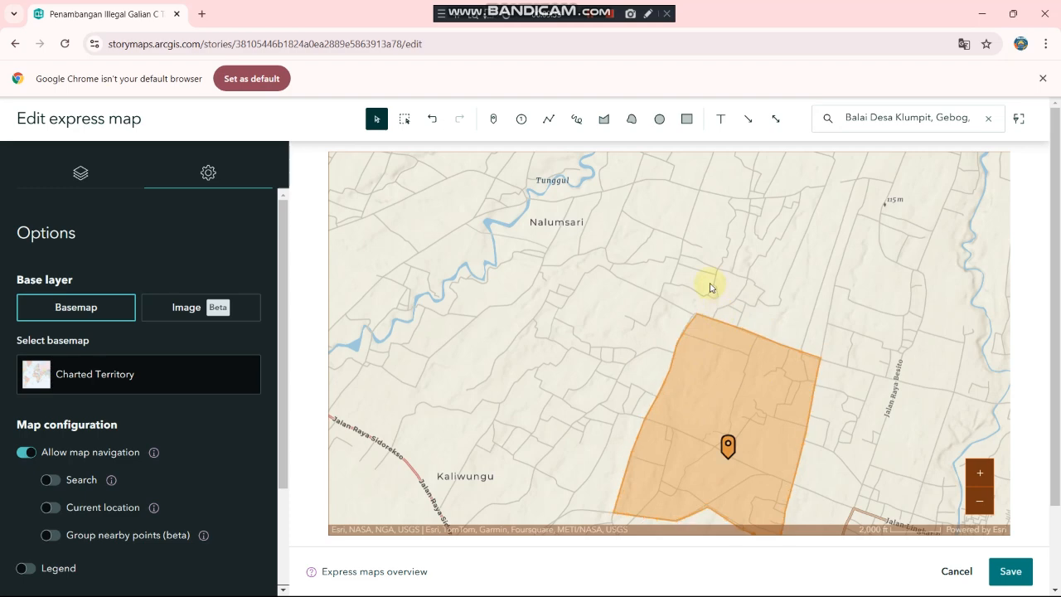
Step: Replace the Charted Territory basemap with Imagery so satellite fields show under the Klumpit polygon and pin
{"action": "scroll", "coordinate": [709, 288], "scroll_direction": "down", "scroll_amount": 2}
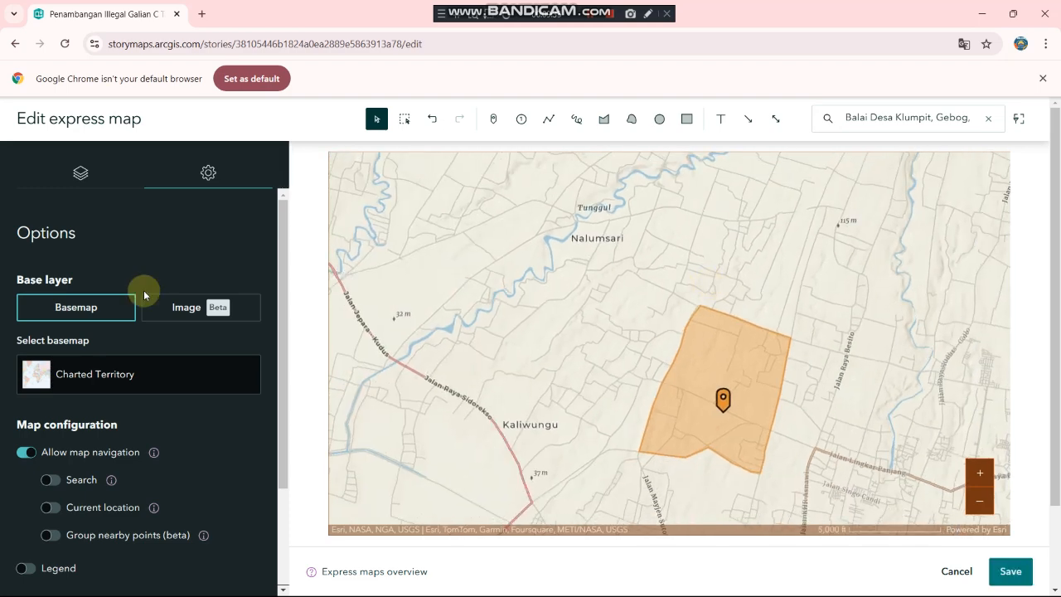
{"action": "left_click", "coordinate": [91, 376]}
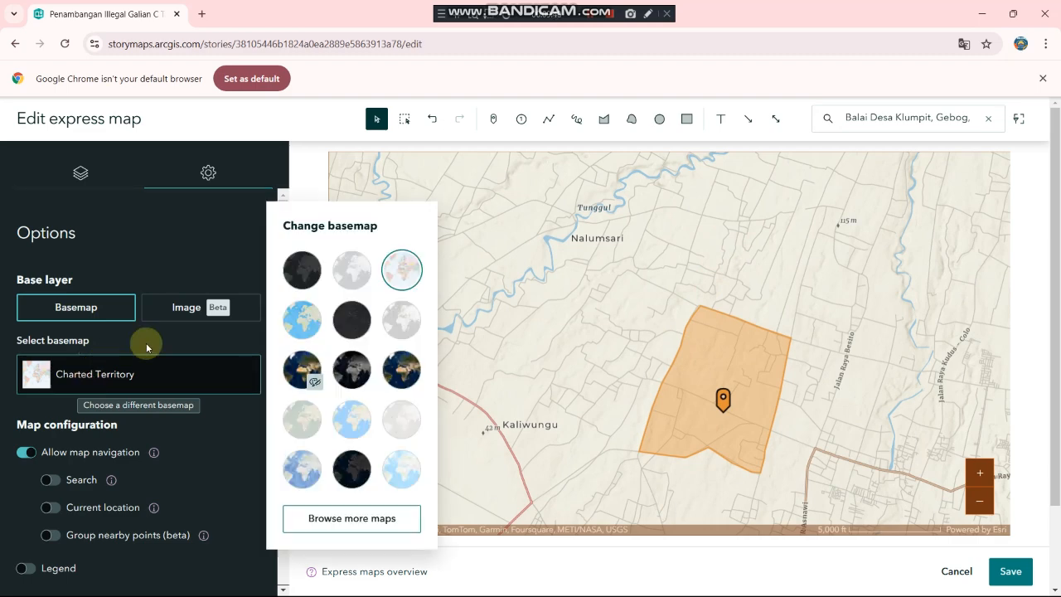
{"action": "left_click", "coordinate": [288, 371]}
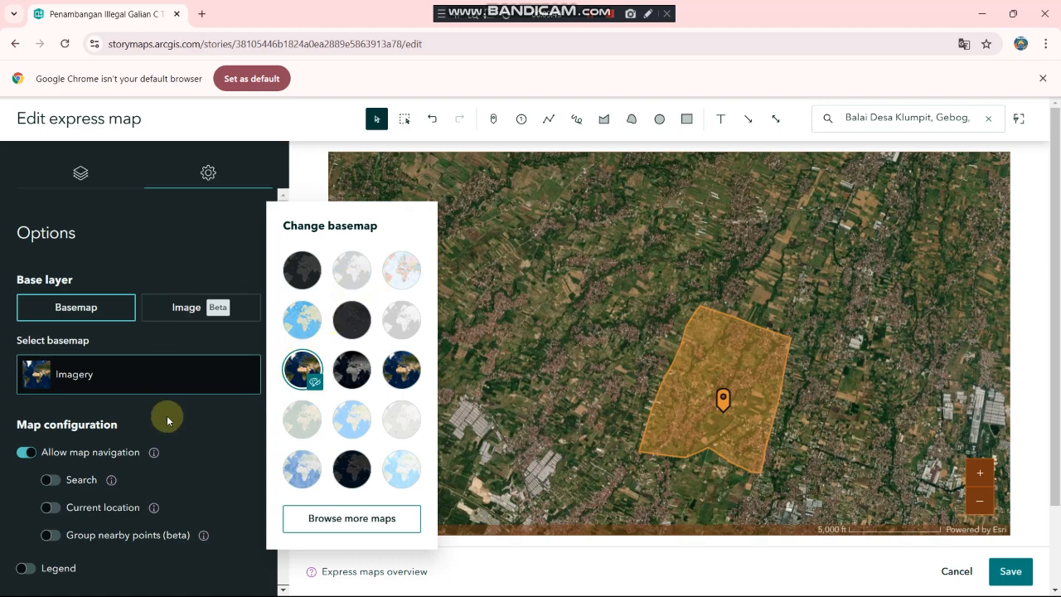
{"action": "scroll", "coordinate": [167, 419], "scroll_direction": "down", "scroll_amount": 3}
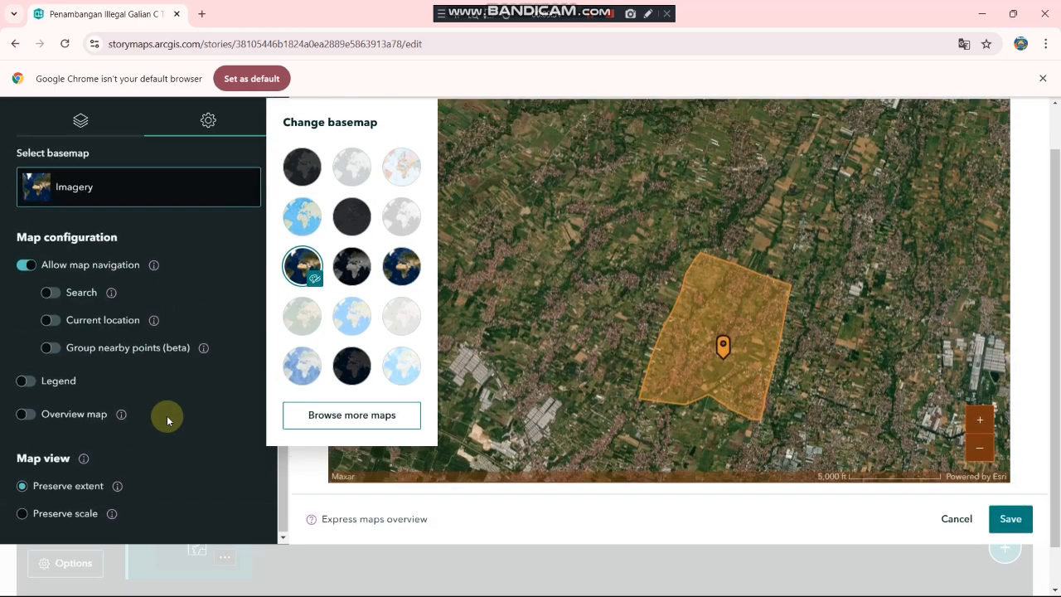
{"action": "scroll", "coordinate": [166, 419], "scroll_direction": "up", "scroll_amount": 4}
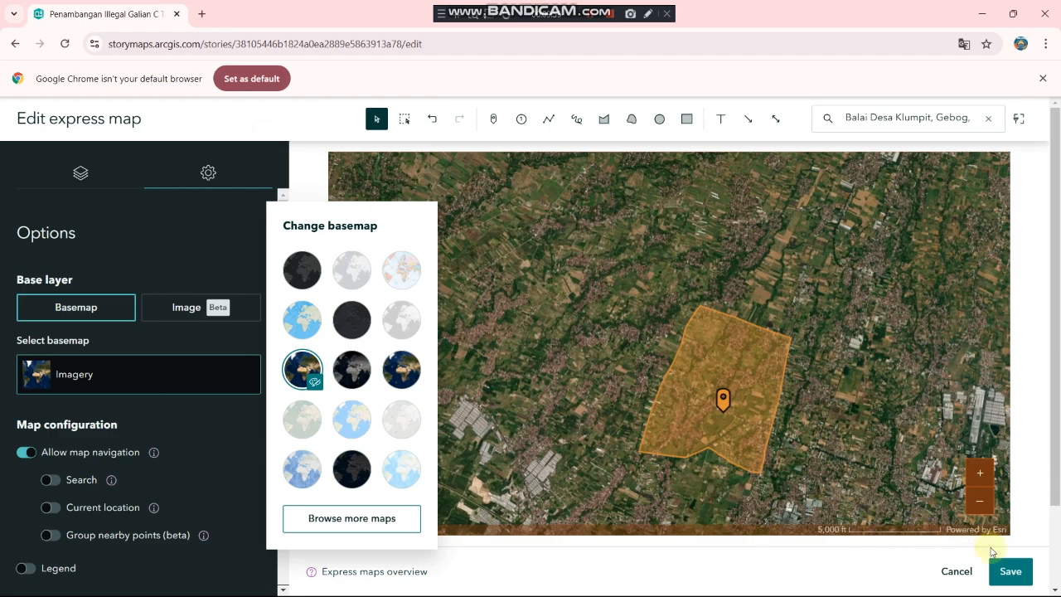
Step: Save the express map and review the Desa Klumpit text beside the satellite map
{"action": "left_click", "coordinate": [1009, 575]}
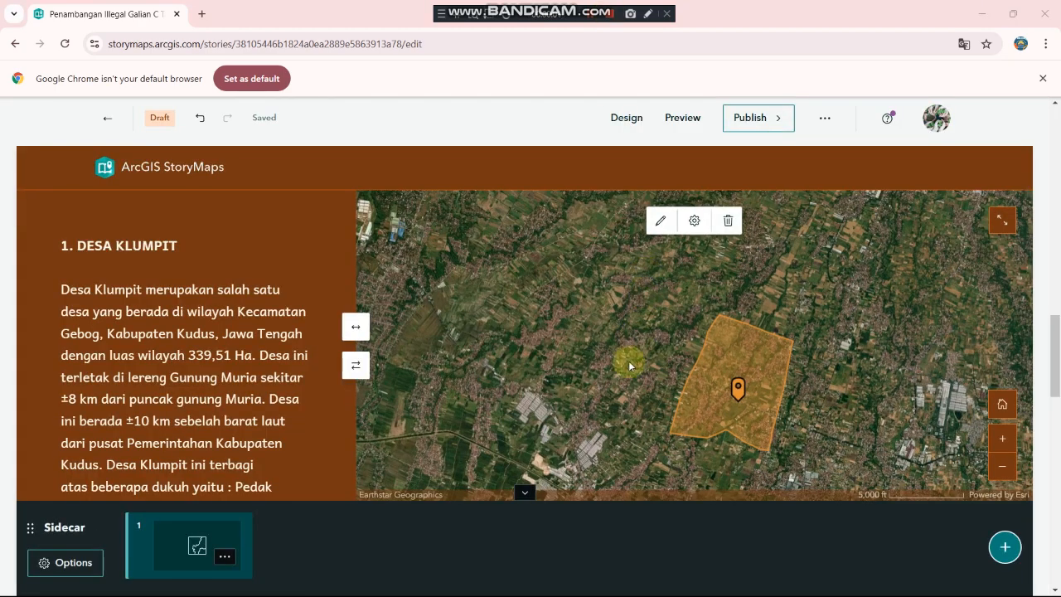
{"action": "scroll", "coordinate": [459, 170], "scroll_direction": "up", "scroll_amount": 1}
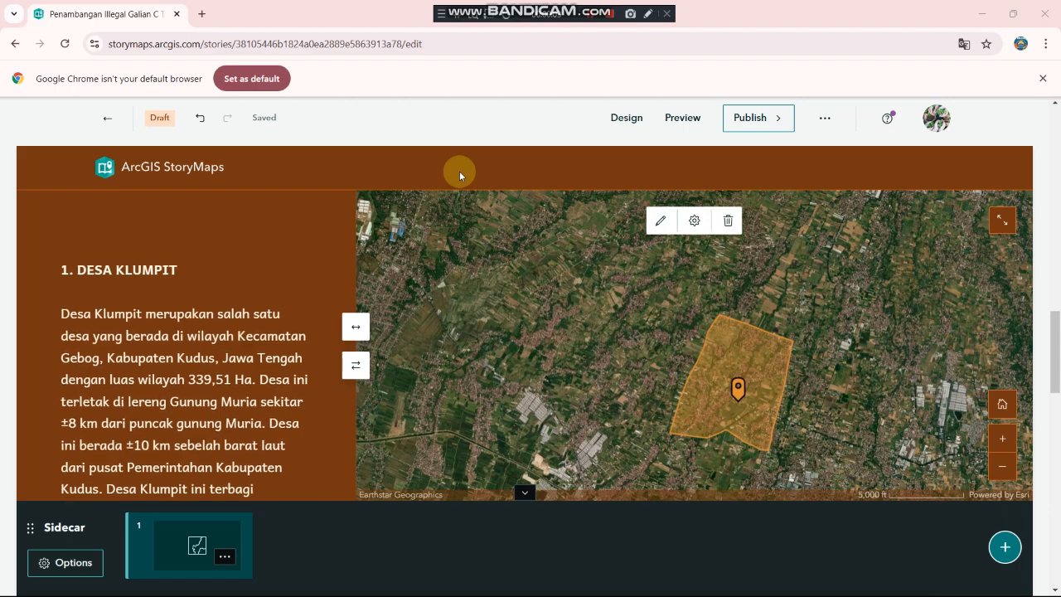
{"action": "scroll", "coordinate": [460, 171], "scroll_direction": "down", "scroll_amount": 1}
{"action": "scroll", "coordinate": [245, 258], "scroll_direction": "up", "scroll_amount": 2}
{"action": "scroll", "coordinate": [243, 266], "scroll_direction": "up", "scroll_amount": 2}
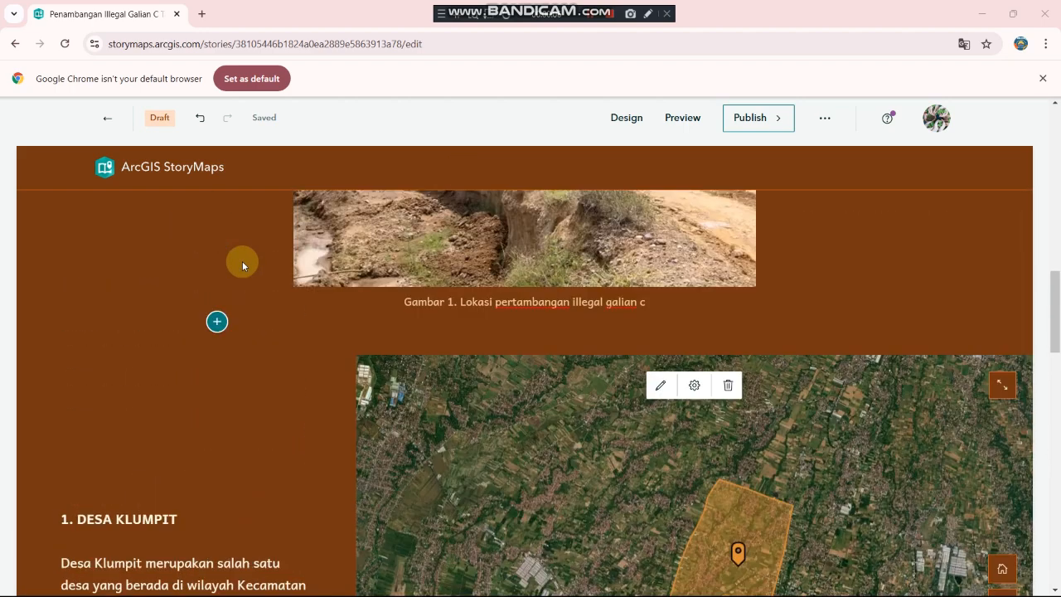
{"action": "scroll", "coordinate": [243, 265], "scroll_direction": "down", "scroll_amount": 1}
{"action": "scroll", "coordinate": [243, 265], "scroll_direction": "down", "scroll_amount": 1}
{"action": "scroll", "coordinate": [242, 261], "scroll_direction": "down", "scroll_amount": 5}
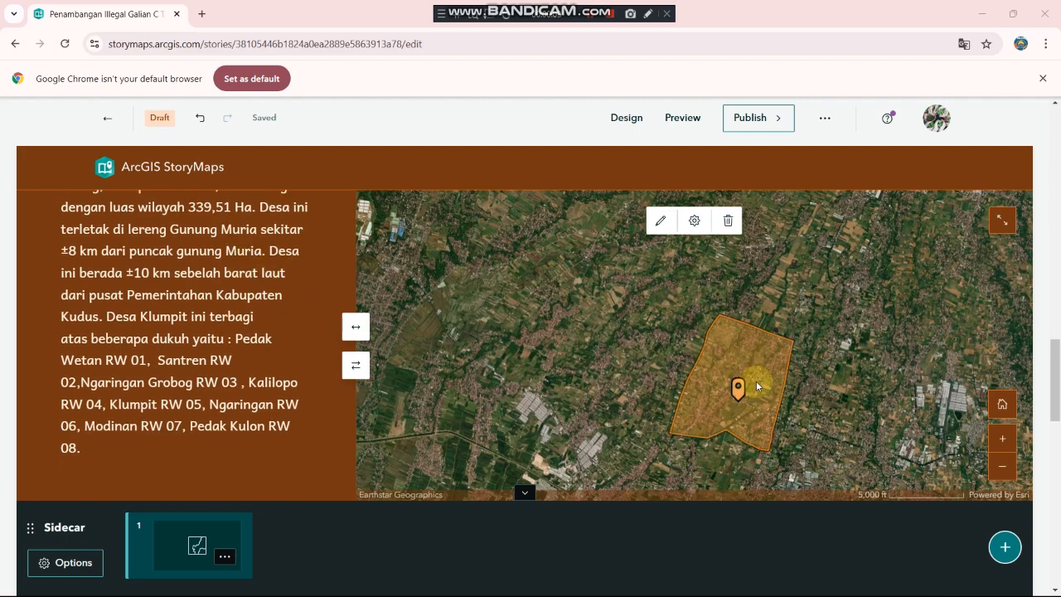
{"action": "scroll", "coordinate": [277, 348], "scroll_direction": "up", "scroll_amount": 4}
{"action": "scroll", "coordinate": [277, 340], "scroll_direction": "up", "scroll_amount": 2}
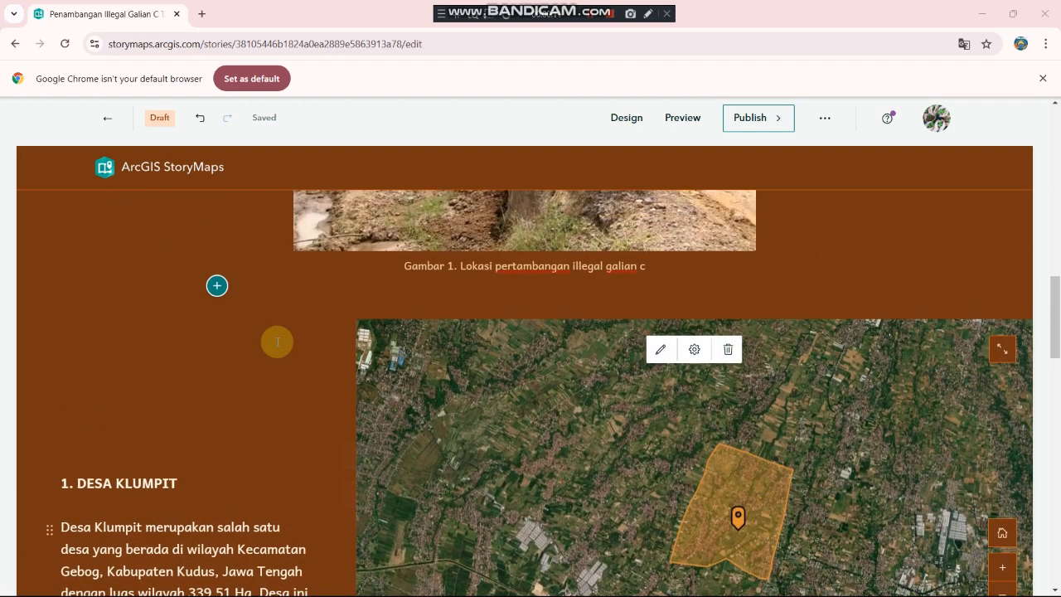
{"action": "scroll", "coordinate": [277, 344], "scroll_direction": "down", "scroll_amount": 2}
{"action": "scroll", "coordinate": [277, 342], "scroll_direction": "down", "scroll_amount": 4}
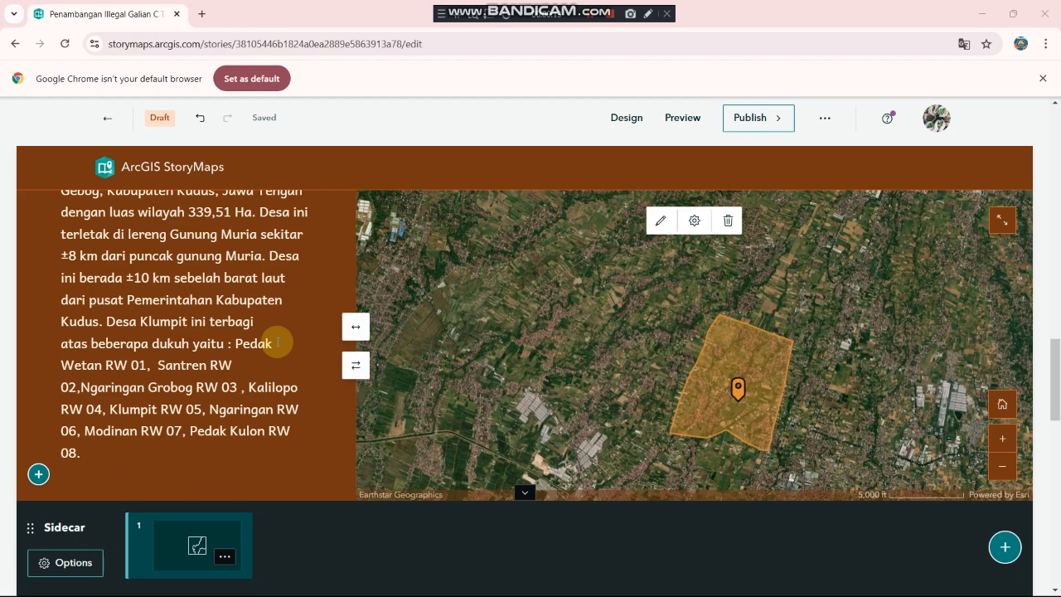
Step: Add a new sidecar slide and paste in the environmental impact text from the Word report
{"action": "left_click", "coordinate": [1008, 547]}
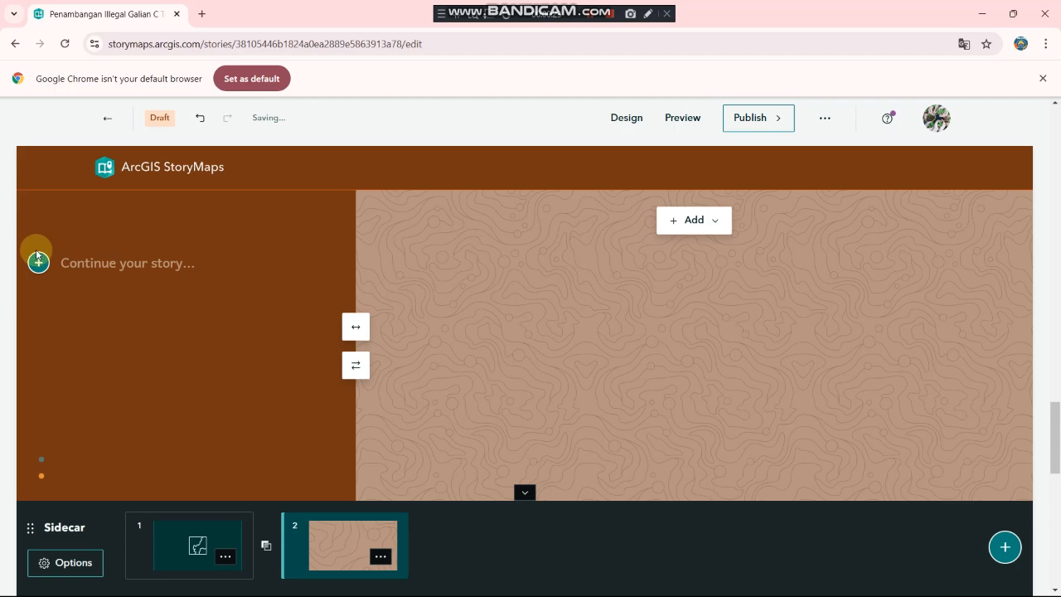
{"action": "left_click", "coordinate": [63, 259]}
{"action": "mouse_move", "coordinate": [352, 594]}
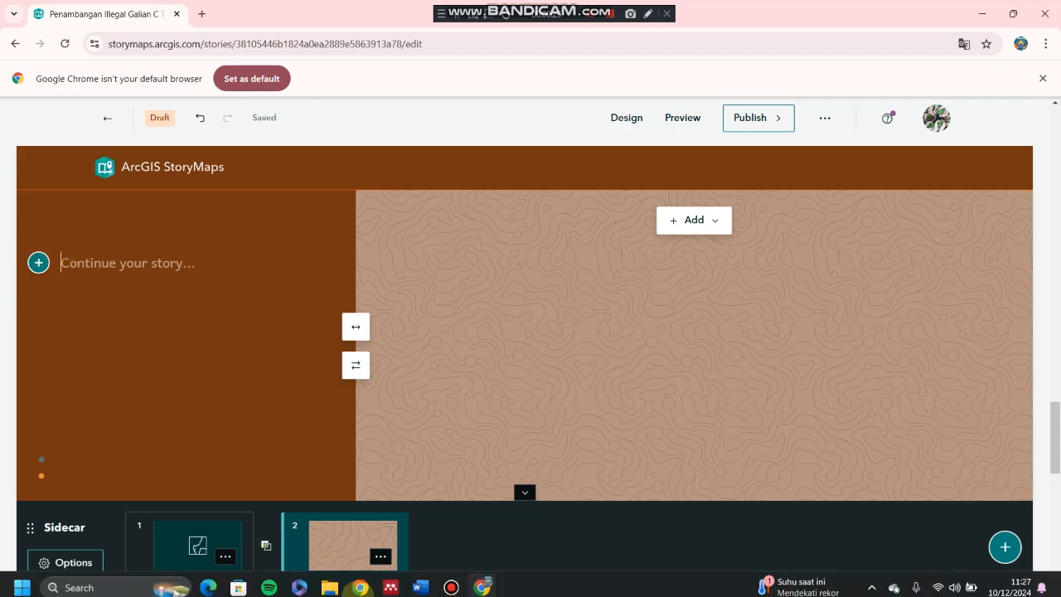
{"action": "left_click", "coordinate": [418, 581]}
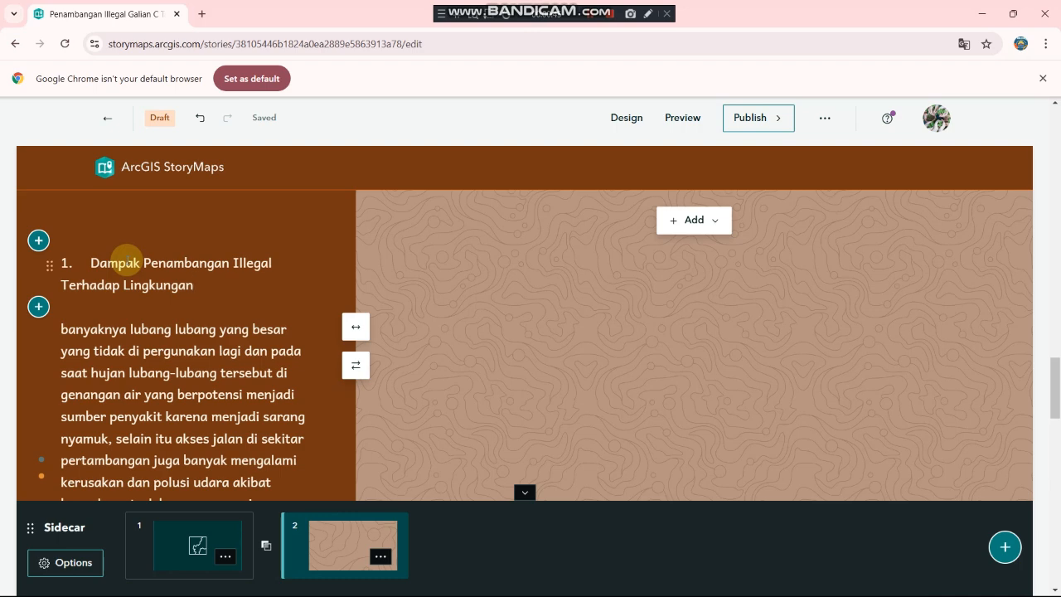
Step: Renumber the heading to '2) Dampak Penambangan Illegal Terhadap Lingkungan'
{"action": "left_click", "coordinate": [93, 263]}
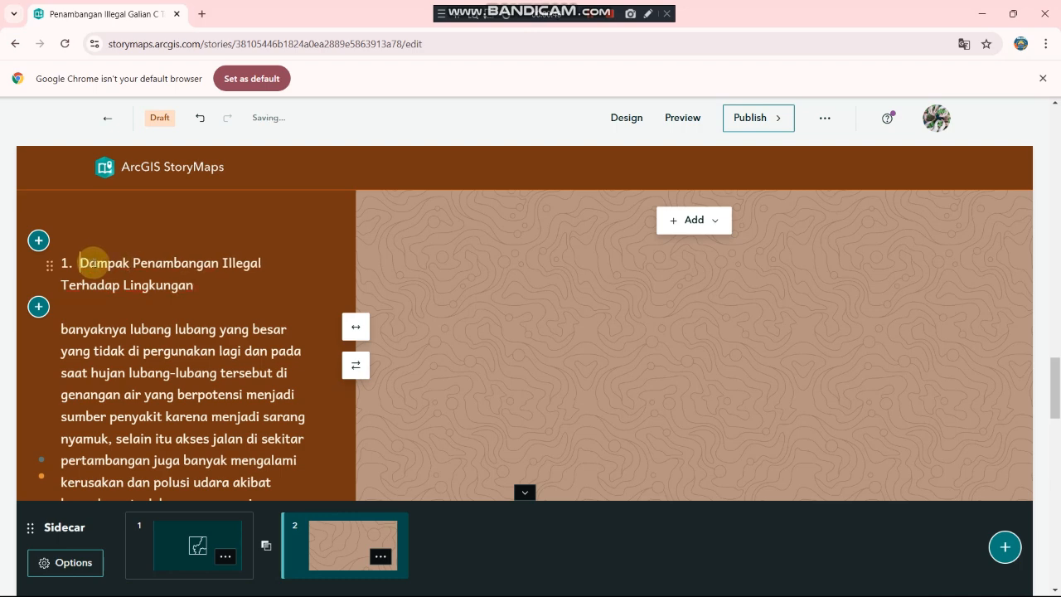
{"action": "key", "text": "BackSpace"}
{"action": "key", "text": "BackSpace"}
{"action": "key", "text": "BackSpace"}
{"action": "type", "text": "2"}
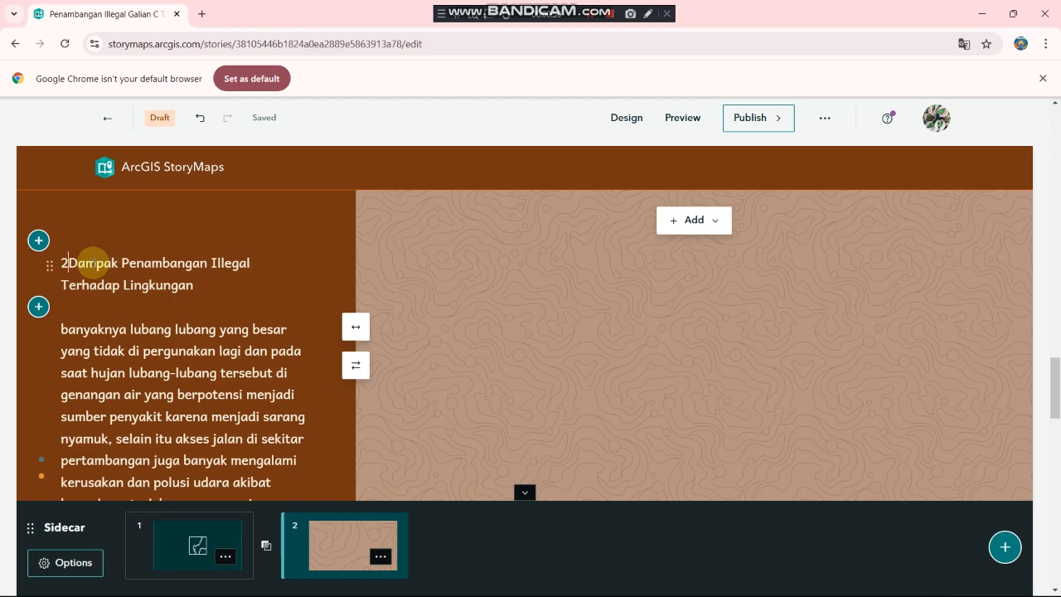
{"action": "type", "text": ")"}
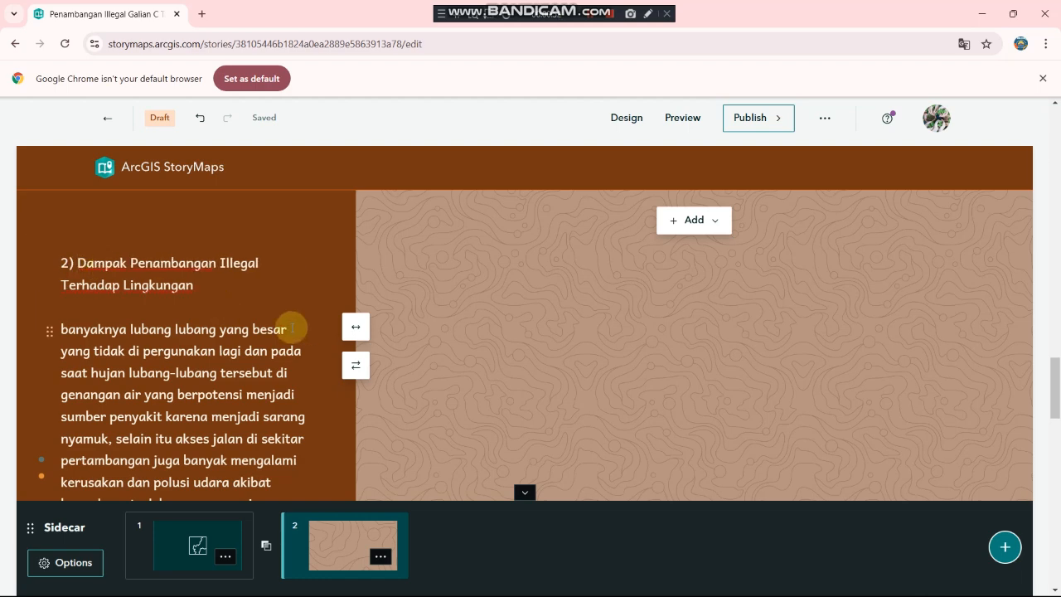
{"action": "scroll", "coordinate": [279, 333], "scroll_direction": "down", "scroll_amount": 4}
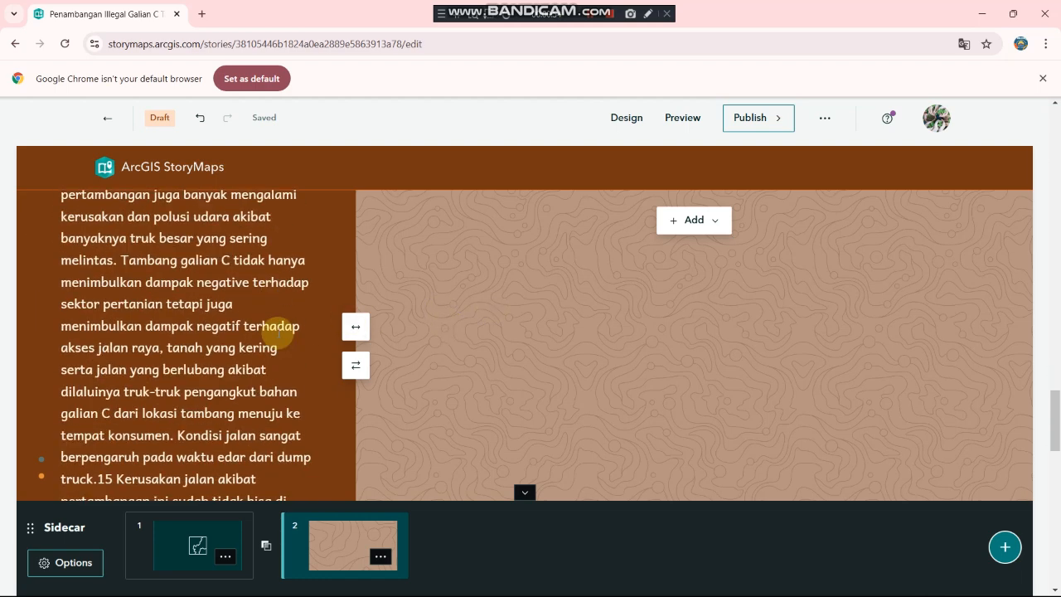
{"action": "scroll", "coordinate": [278, 335], "scroll_direction": "up", "scroll_amount": 2}
{"action": "scroll", "coordinate": [278, 335], "scroll_direction": "up", "scroll_amount": 3}
{"action": "scroll", "coordinate": [273, 331], "scroll_direction": "down", "scroll_amount": 3}
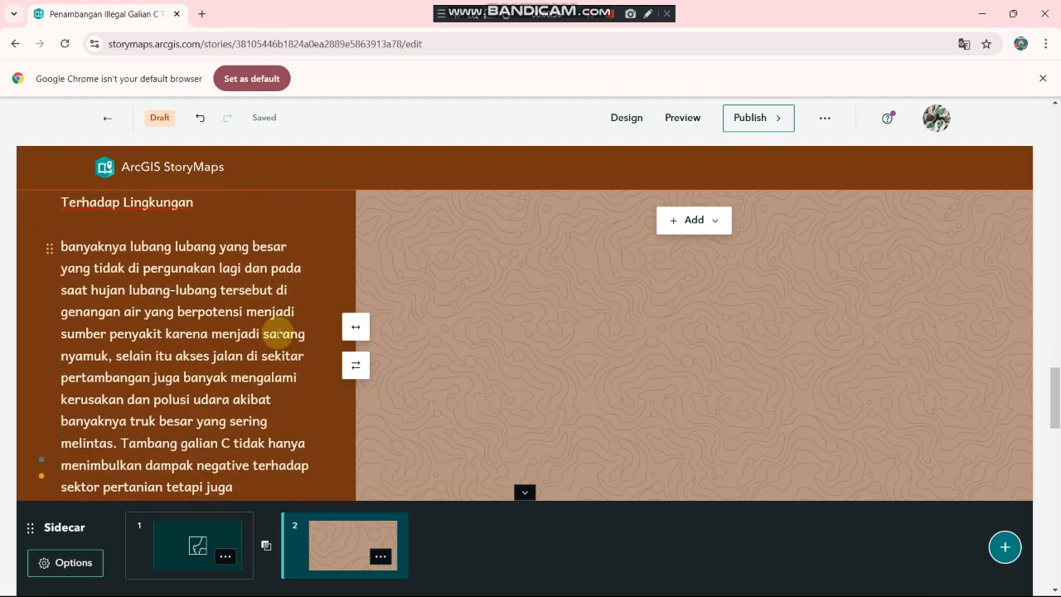
Step: Add a map as the second slide's media and create a new express map
{"action": "left_click", "coordinate": [703, 220]}
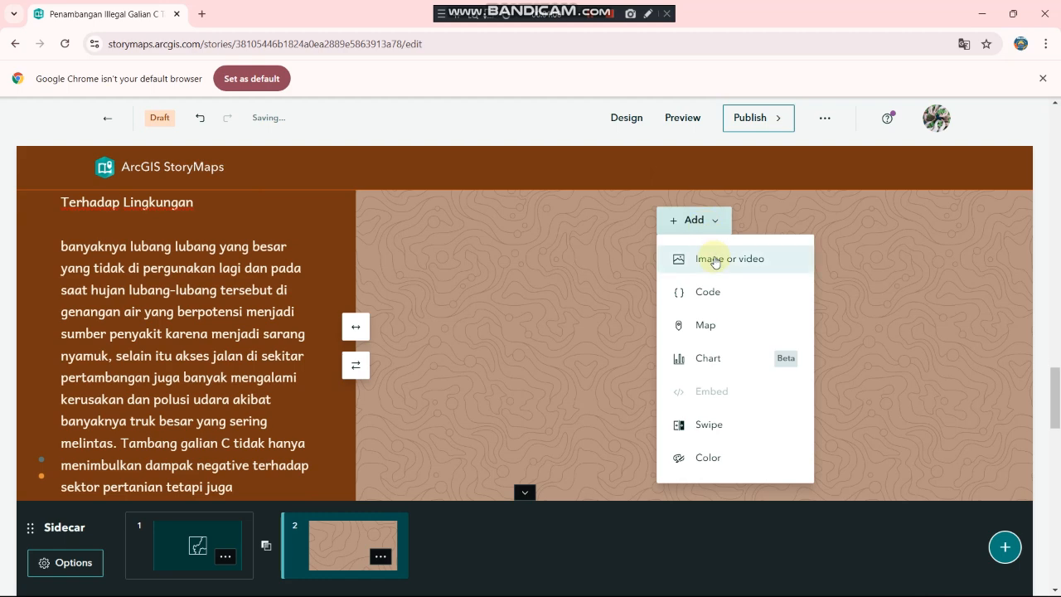
{"action": "left_click", "coordinate": [704, 328]}
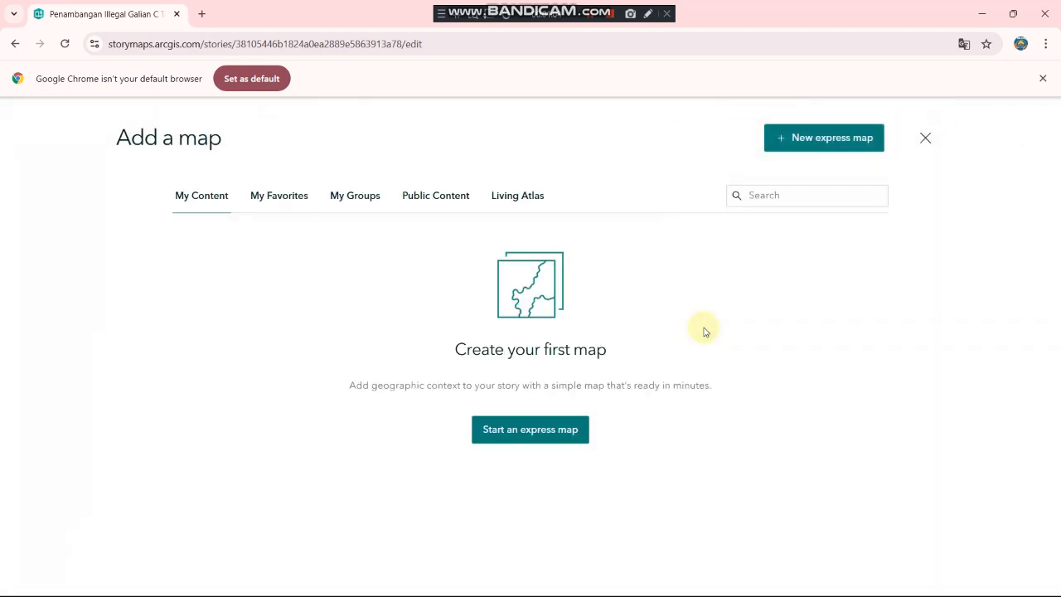
{"action": "left_click", "coordinate": [800, 138]}
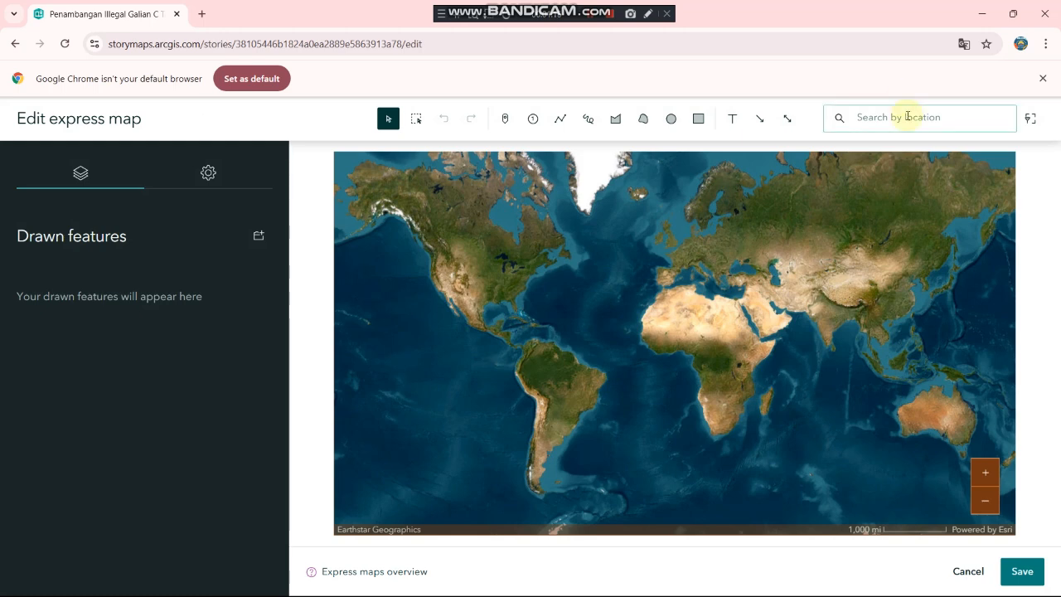
Step: Search 'DESA KLUMPIT, GEBOG' and add the Balai Desa Klumpit result as a map point
{"action": "left_click", "coordinate": [869, 120]}
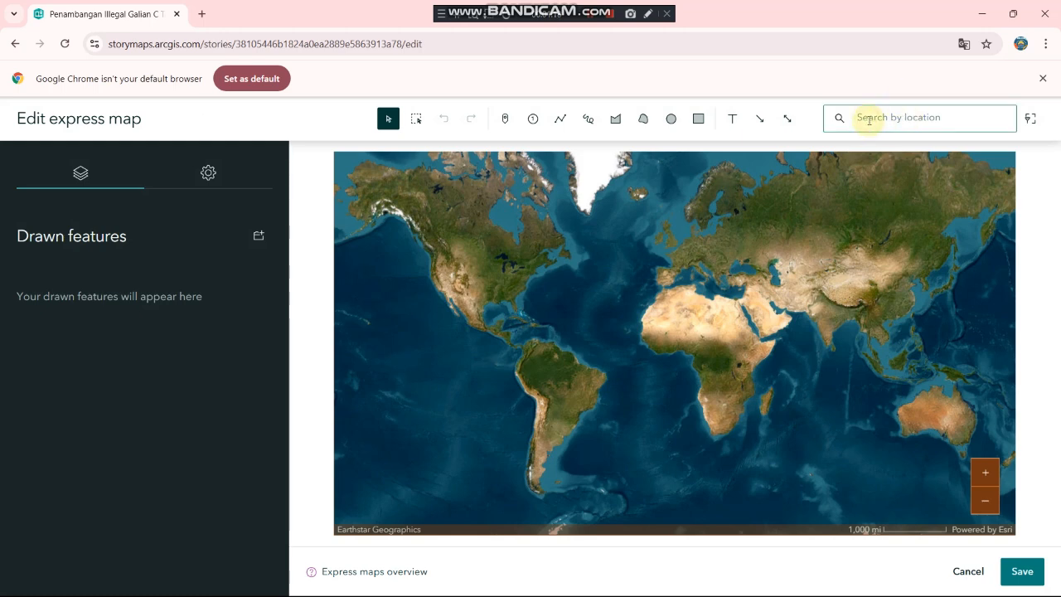
{"action": "type", "text": "DESA"}
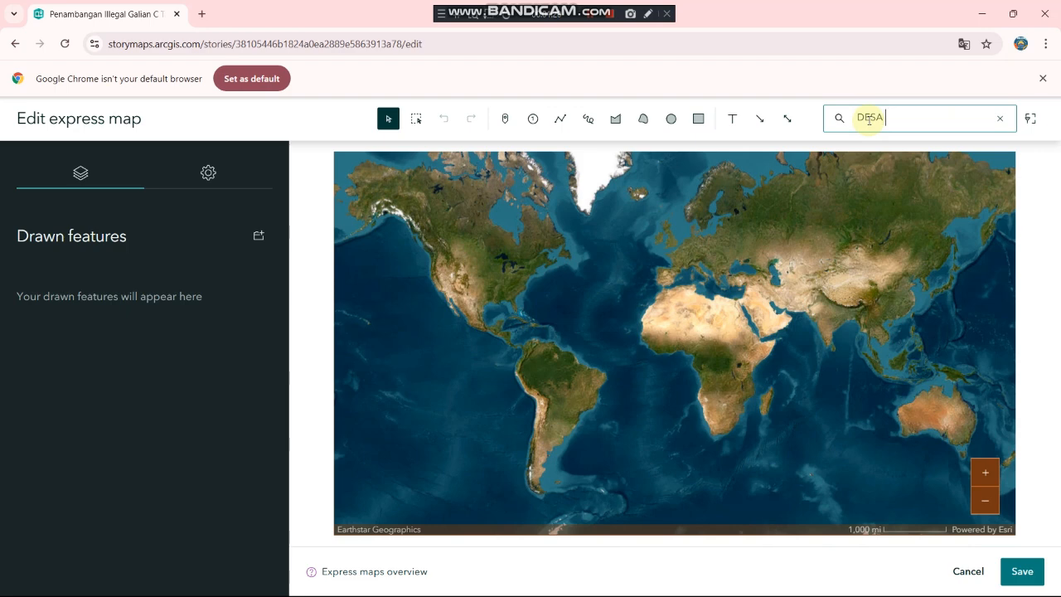
{"action": "type", "text": " KLUMPIT"}
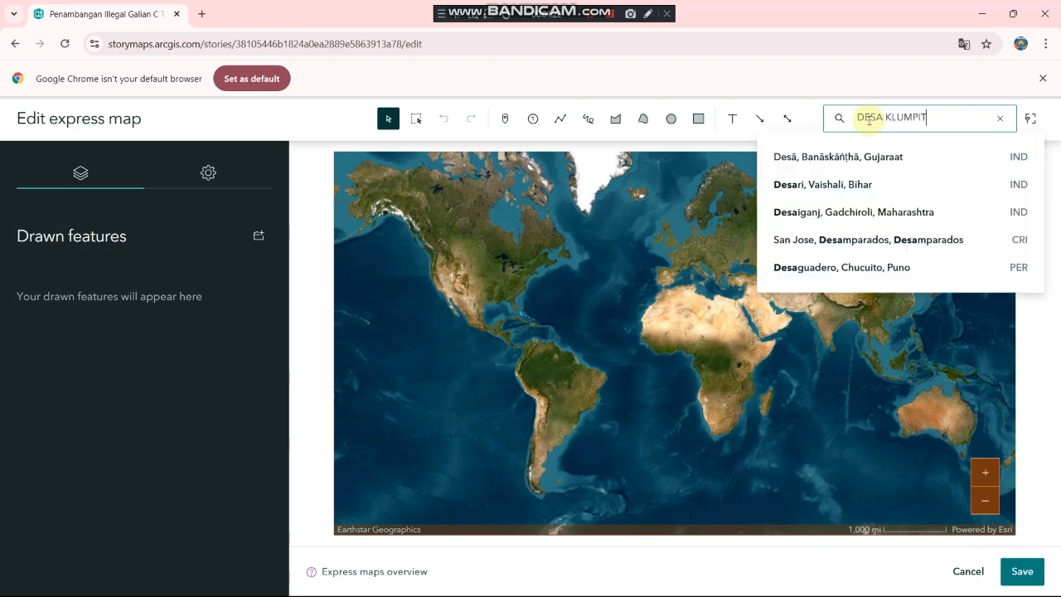
{"action": "type", "text": ","}
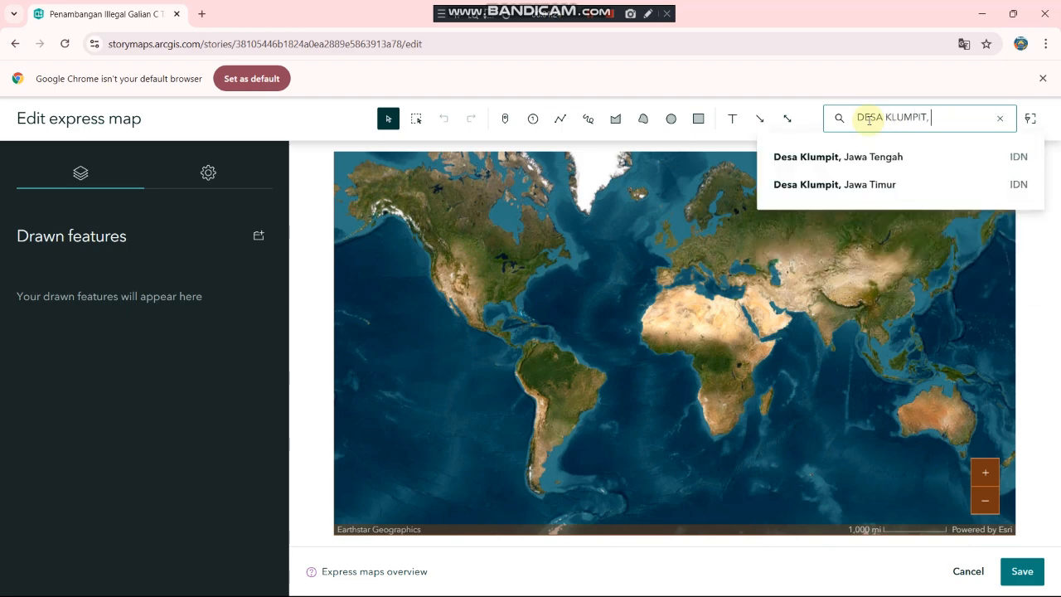
{"action": "type", "text": " GEBOG"}
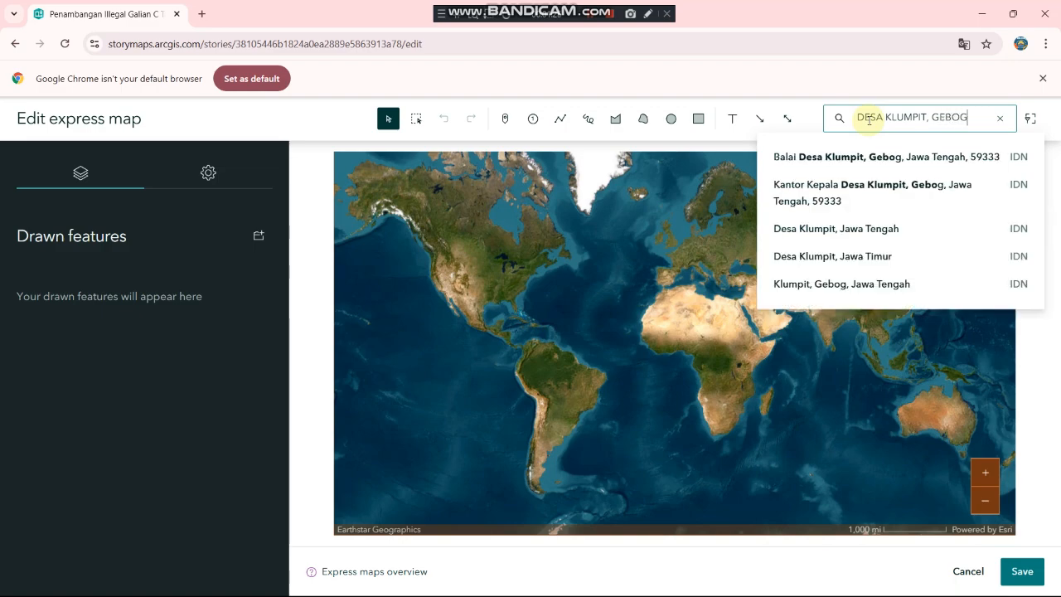
{"action": "left_click", "coordinate": [868, 165]}
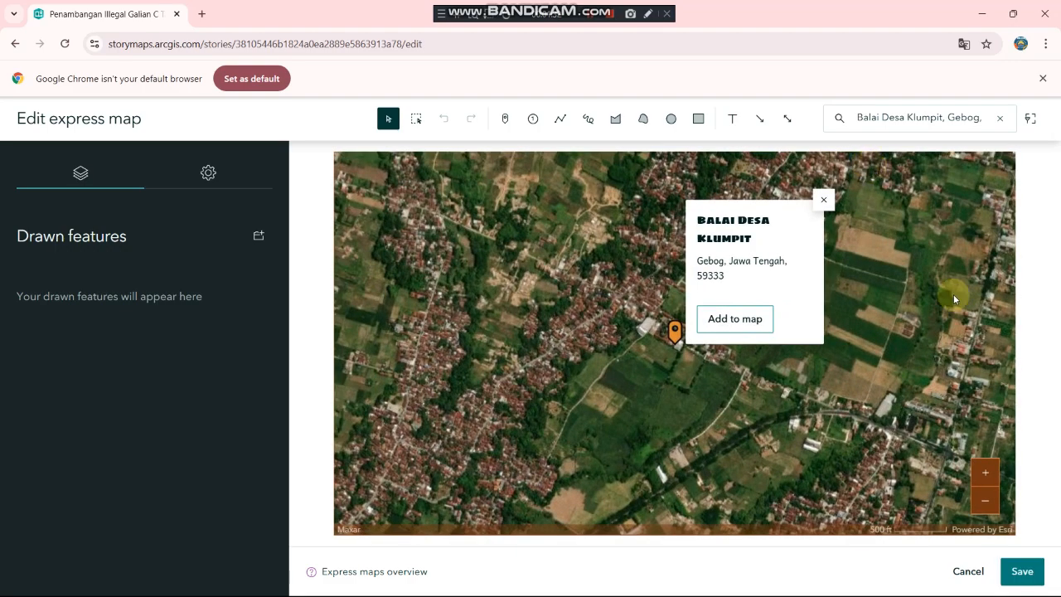
{"action": "left_click", "coordinate": [741, 318]}
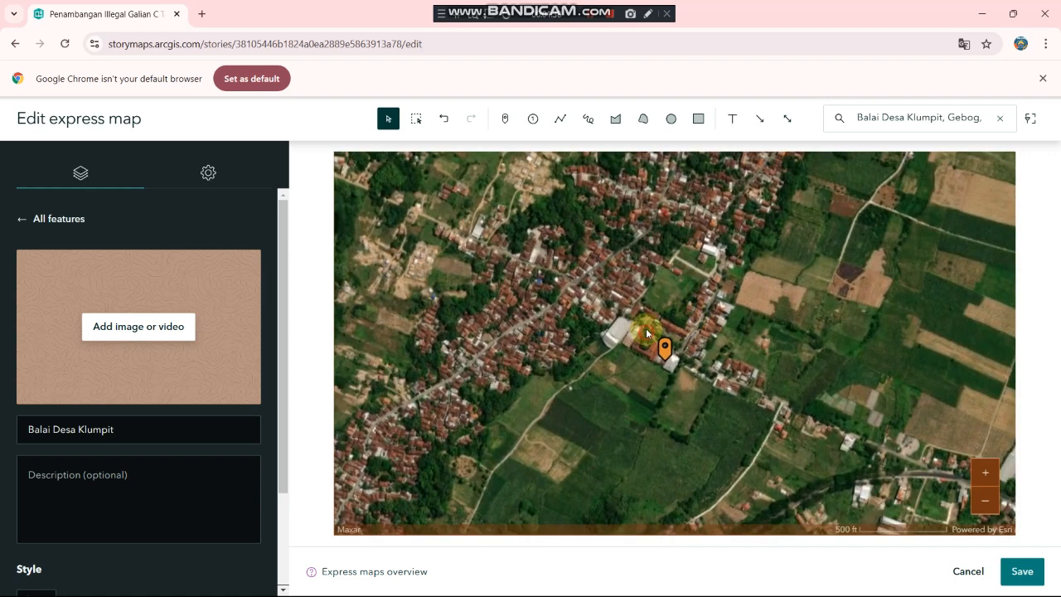
Step: Pan and zoom from the village hall toward the bare farmland
{"action": "mouse_move", "coordinate": [645, 328]}
{"action": "left_mouse_down"}
{"action": "mouse_move", "coordinate": [637, 247]}
{"action": "mouse_move", "coordinate": [676, 464]}
{"action": "left_mouse_up"}
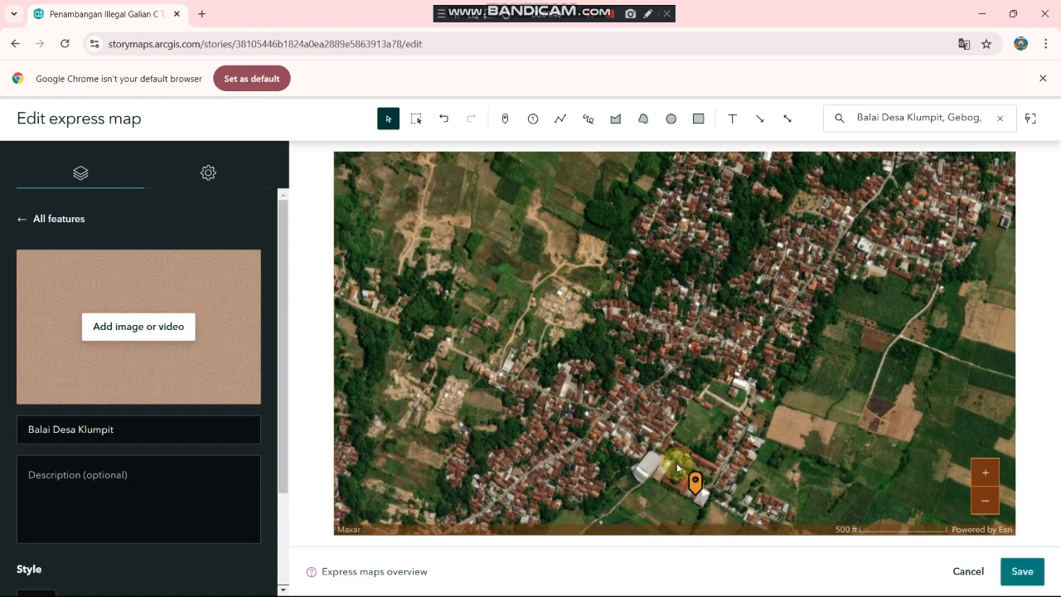
{"action": "scroll", "coordinate": [677, 463], "scroll_direction": "up", "scroll_amount": 1}
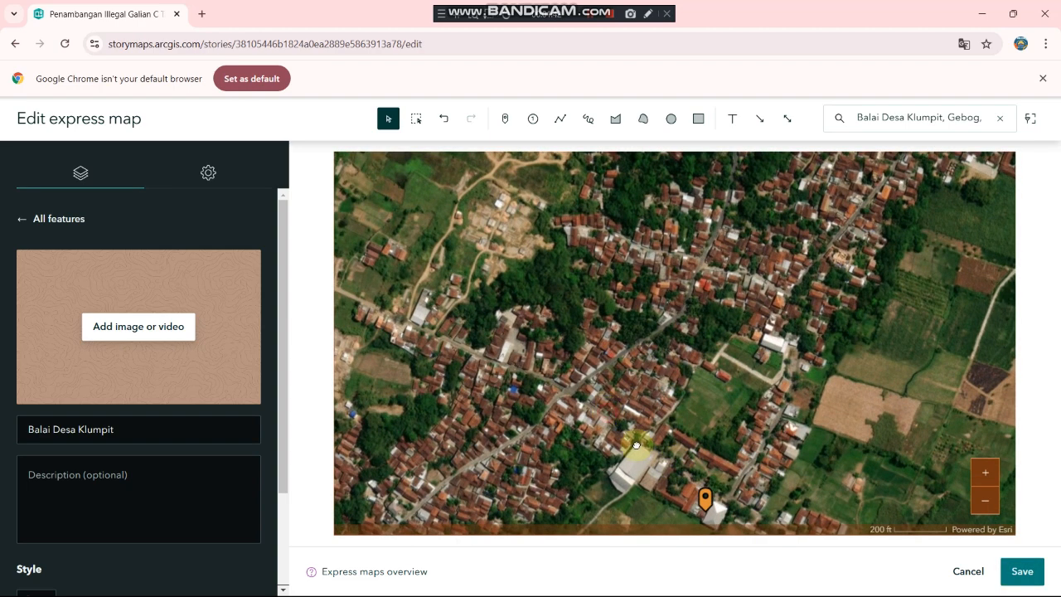
{"action": "left_click_drag", "start_coordinate": [635, 440], "coordinate": [757, 581]}
{"action": "left_click_drag", "start_coordinate": [612, 348], "coordinate": [664, 426]}
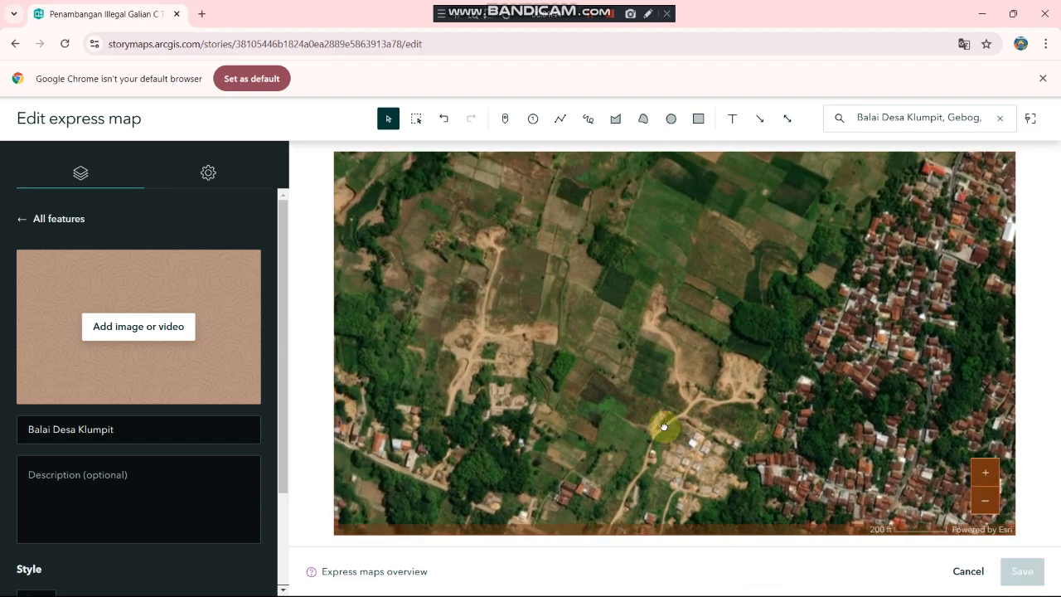
{"action": "scroll", "coordinate": [654, 380], "scroll_direction": "up", "scroll_amount": 1}
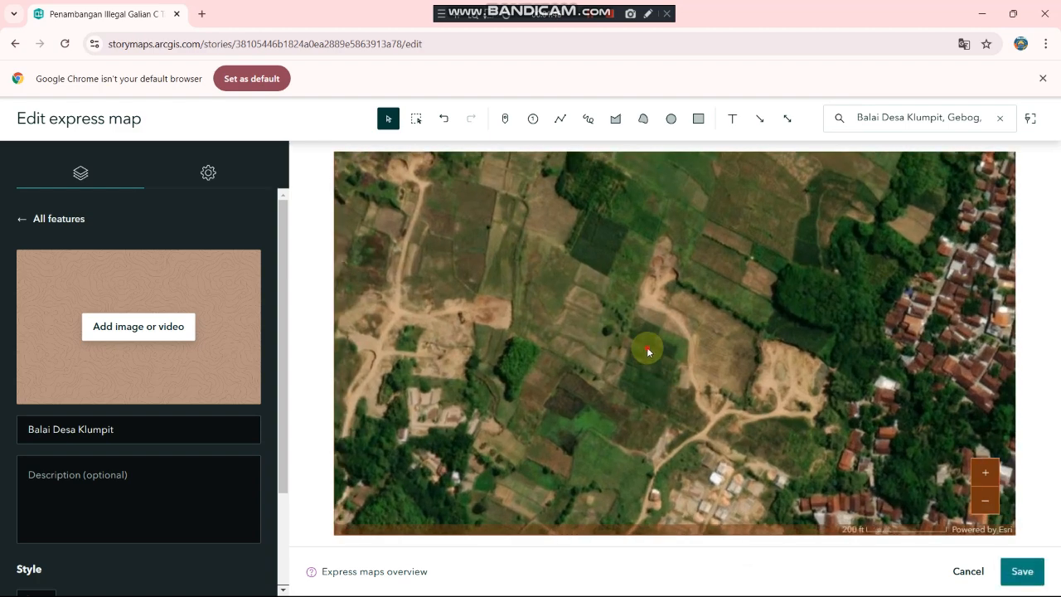
{"action": "left_click_drag", "start_coordinate": [647, 348], "coordinate": [650, 373]}
{"action": "left_click_drag", "start_coordinate": [715, 385], "coordinate": [599, 355]}
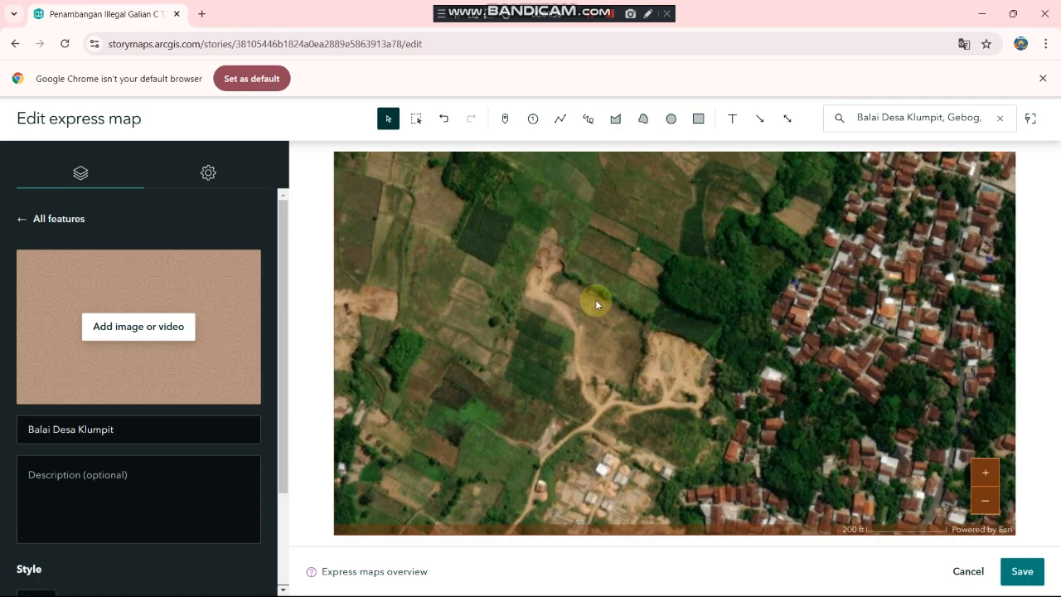
{"action": "scroll", "coordinate": [595, 299], "scroll_direction": "down", "scroll_amount": 1}
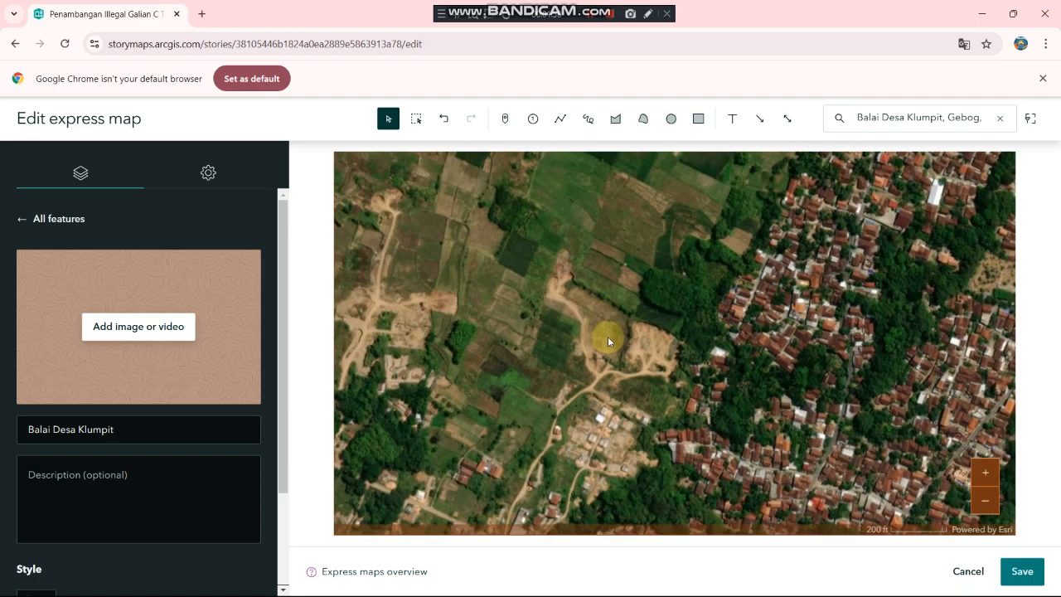
Step: Refine the view to frame the excavation area near the village
{"action": "left_click_drag", "start_coordinate": [608, 336], "coordinate": [821, 363]}
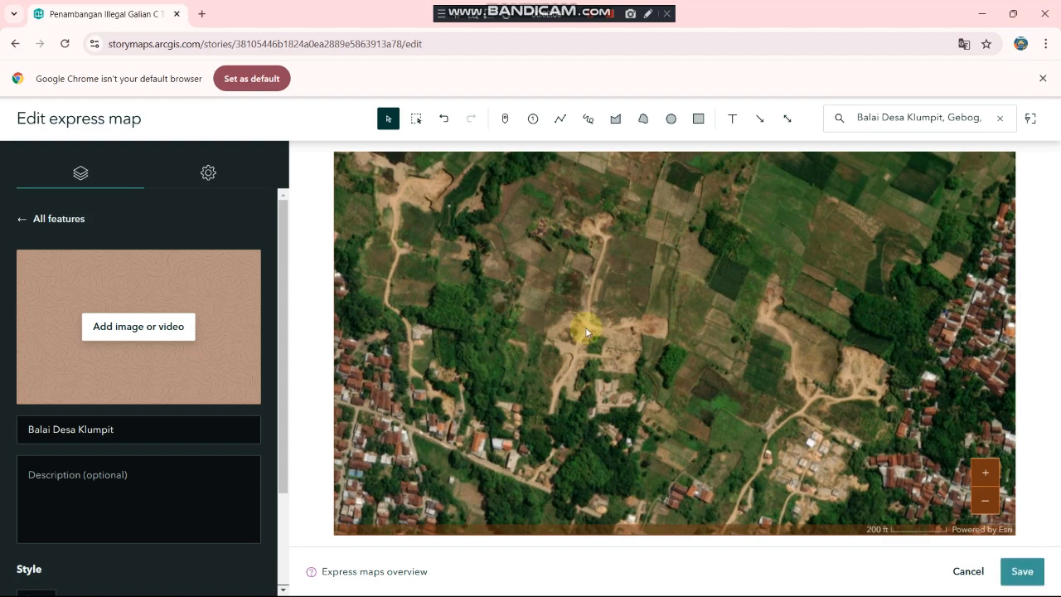
{"action": "scroll", "coordinate": [569, 330], "scroll_direction": "up", "scroll_amount": 1}
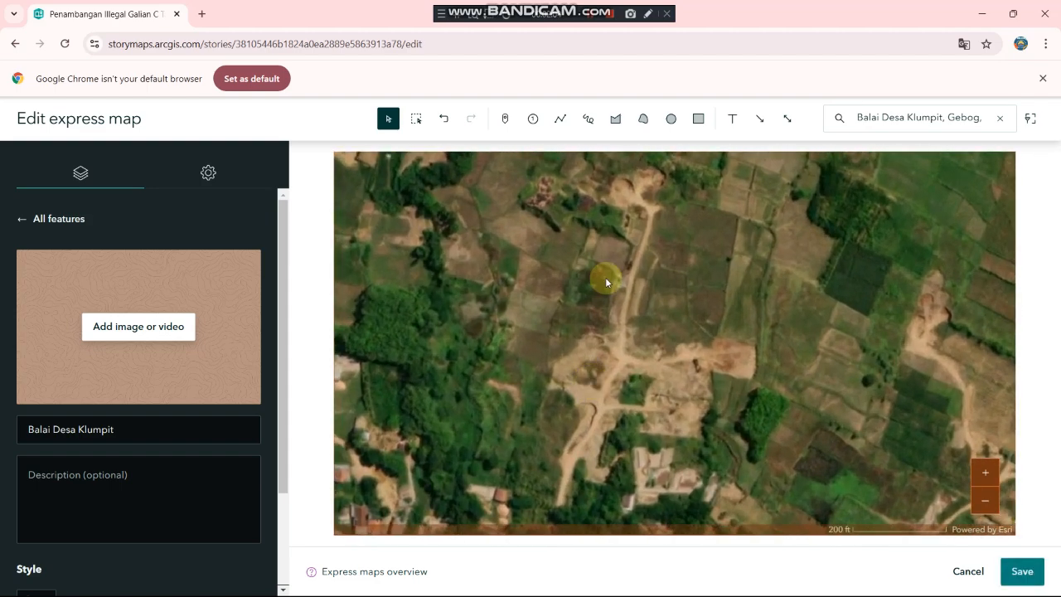
{"action": "left_click_drag", "start_coordinate": [636, 194], "coordinate": [834, 390]}
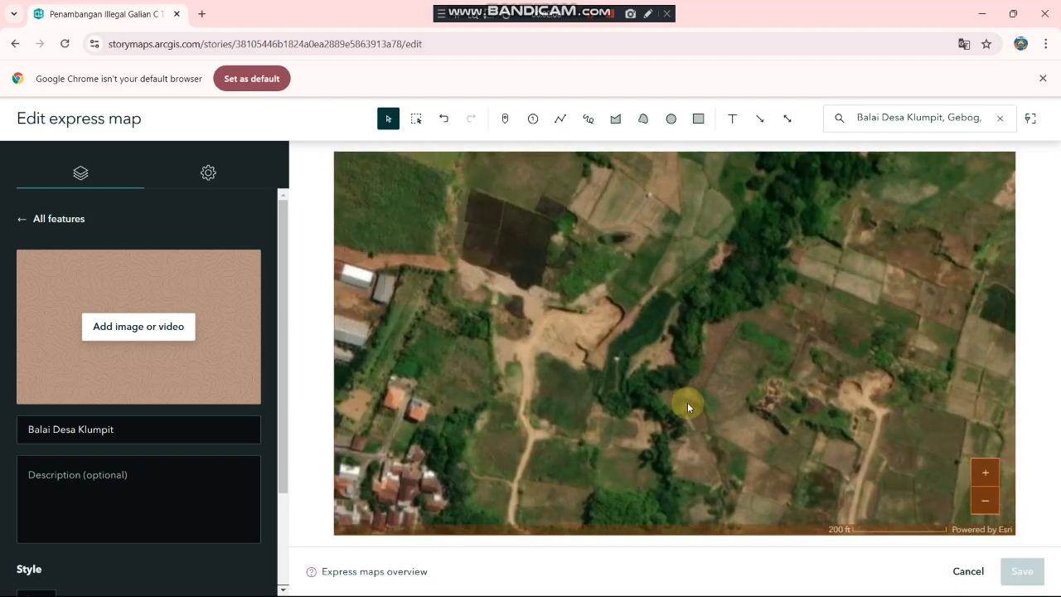
{"action": "left_click_drag", "start_coordinate": [611, 312], "coordinate": [606, 272]}
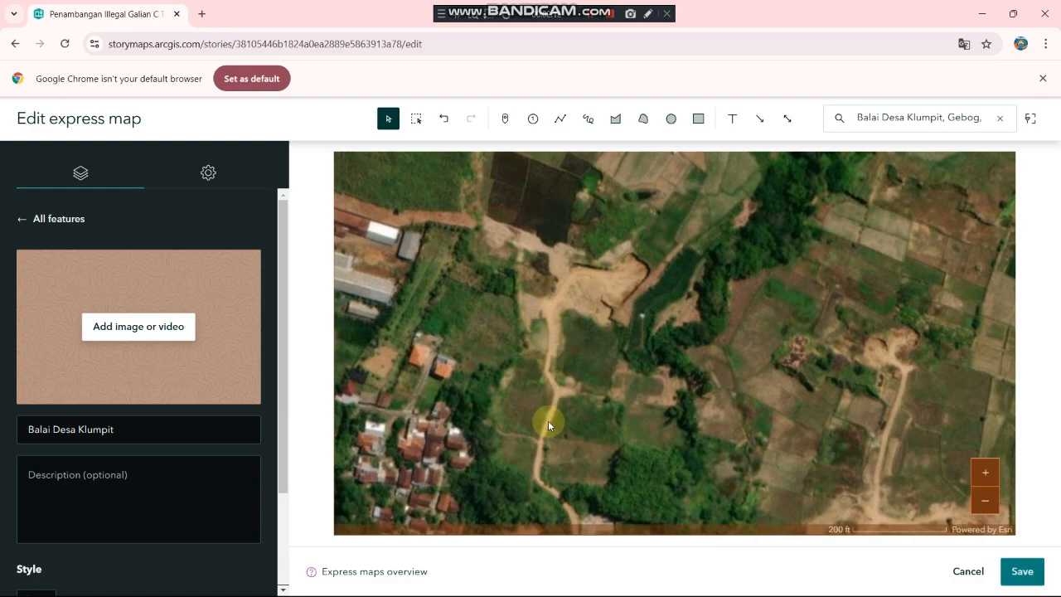
{"action": "left_click_drag", "start_coordinate": [548, 420], "coordinate": [543, 308]}
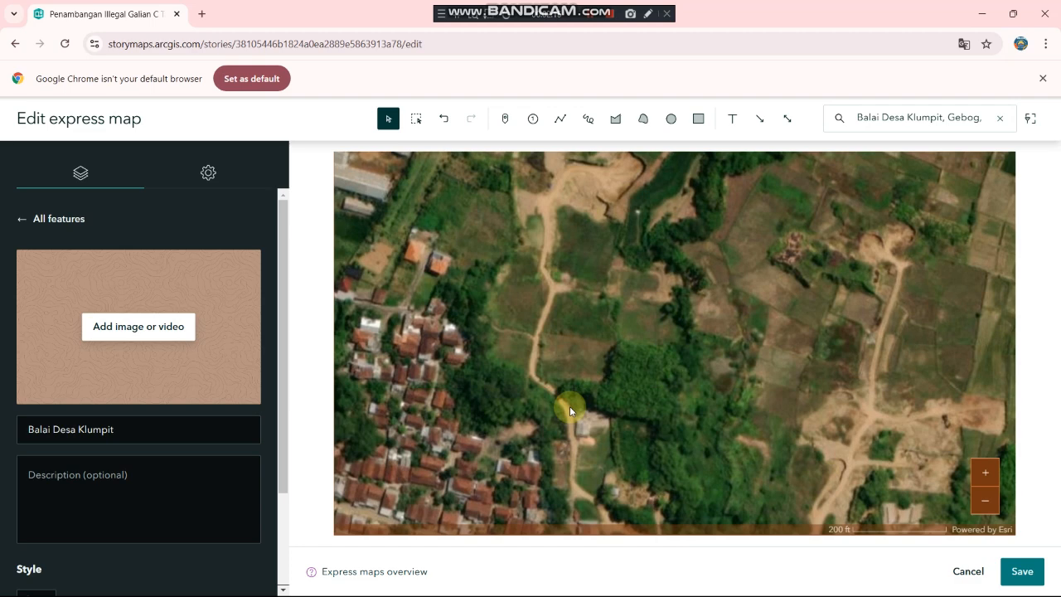
{"action": "left_click_drag", "start_coordinate": [570, 406], "coordinate": [476, 315]}
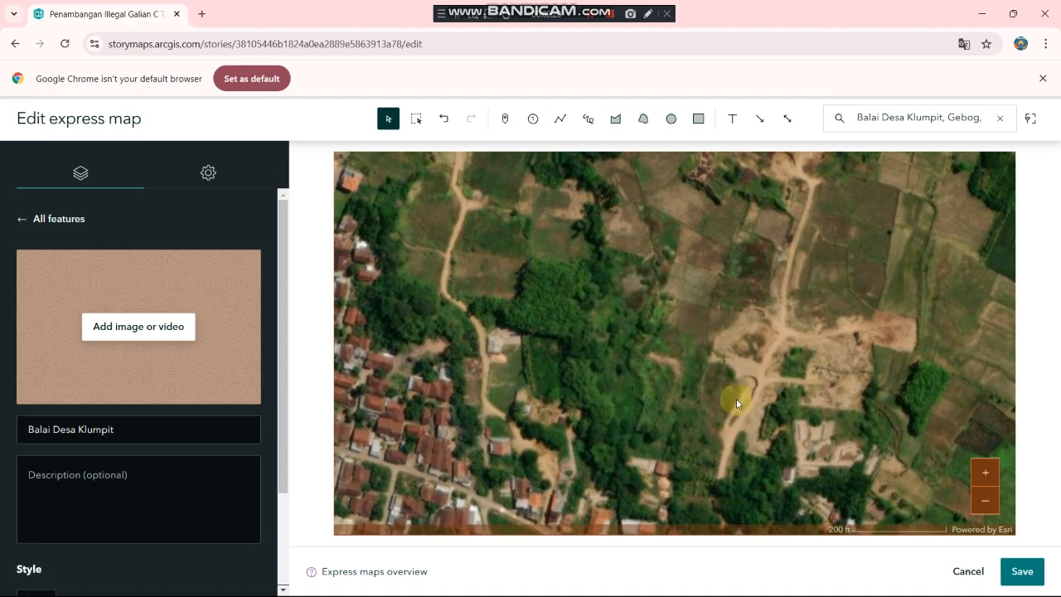
{"action": "scroll", "coordinate": [772, 370], "scroll_direction": "down", "scroll_amount": 2}
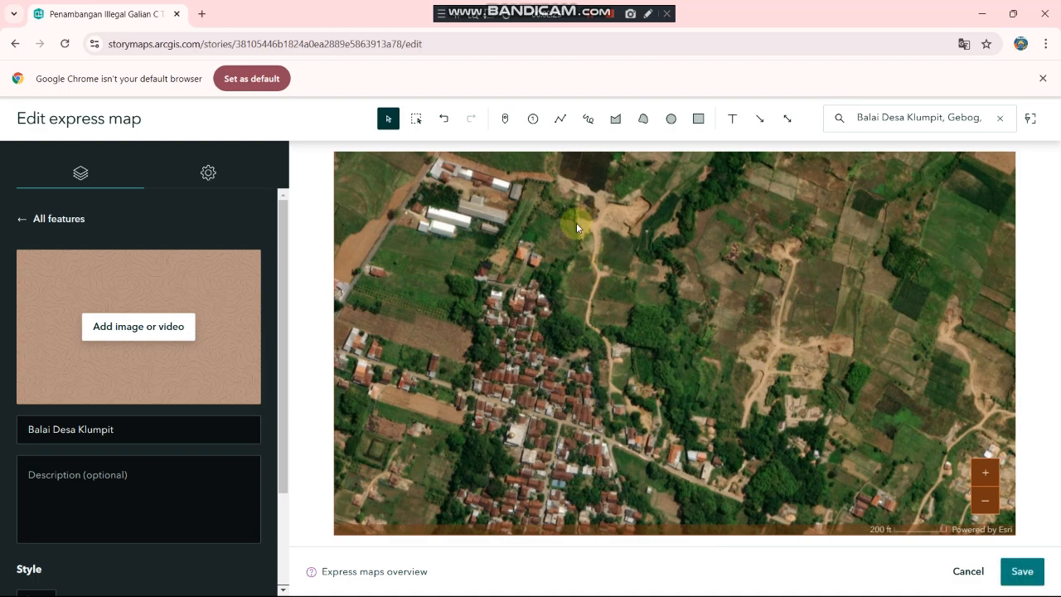
{"action": "left_click_drag", "start_coordinate": [576, 222], "coordinate": [570, 381]}
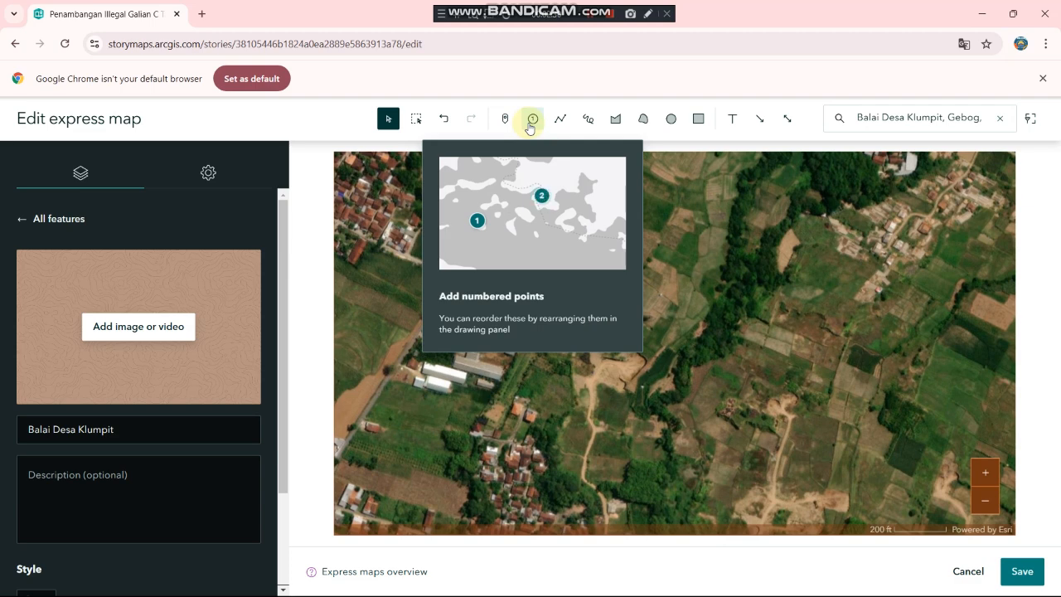
Step: Place numbered point 1 on the excavation site and start adding an image
{"action": "left_click", "coordinate": [532, 124]}
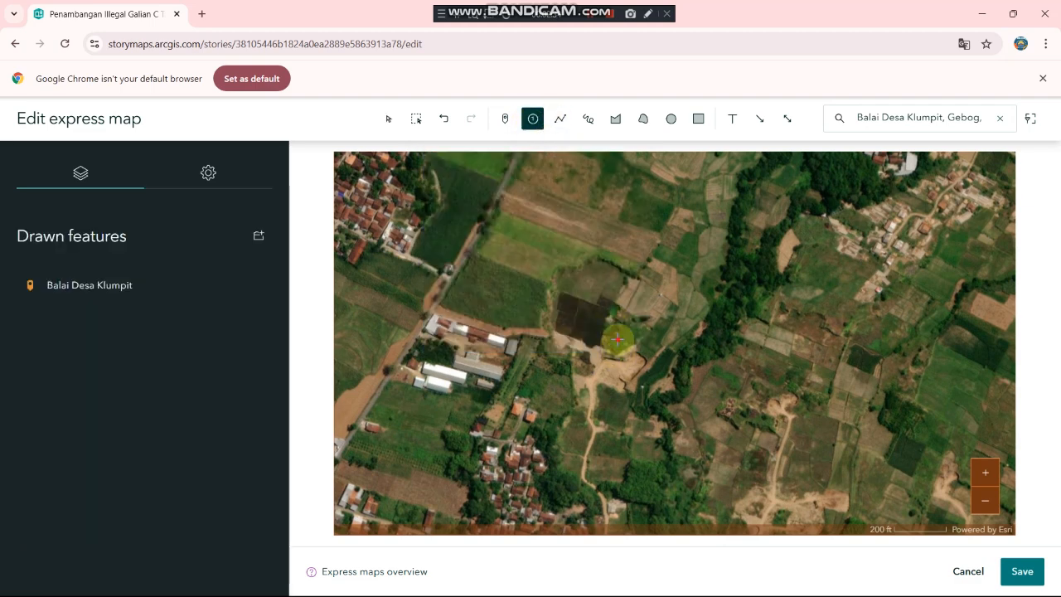
{"action": "left_click", "coordinate": [618, 338]}
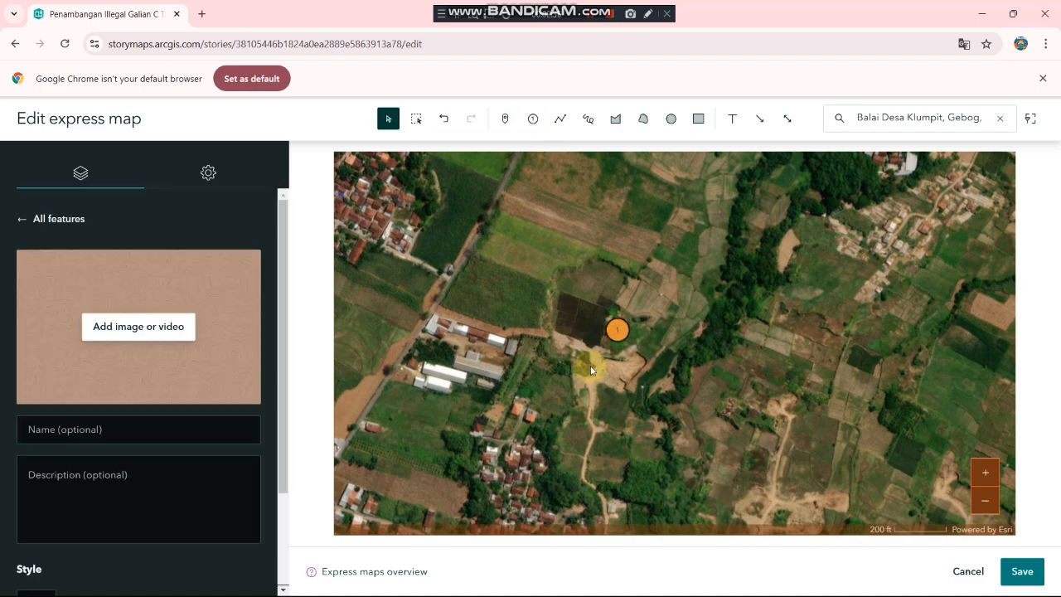
{"action": "left_click", "coordinate": [115, 335]}
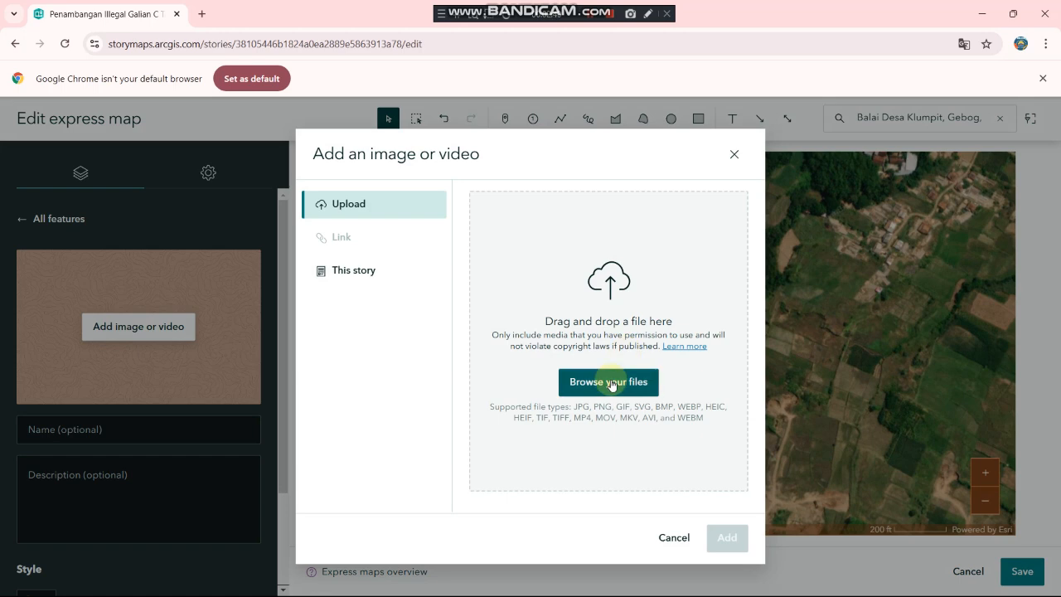
Step: Upload Screenshot 2024-10-18 120047.png from Pictures > Screenshots as the point's photo
{"action": "left_click", "coordinate": [611, 382]}
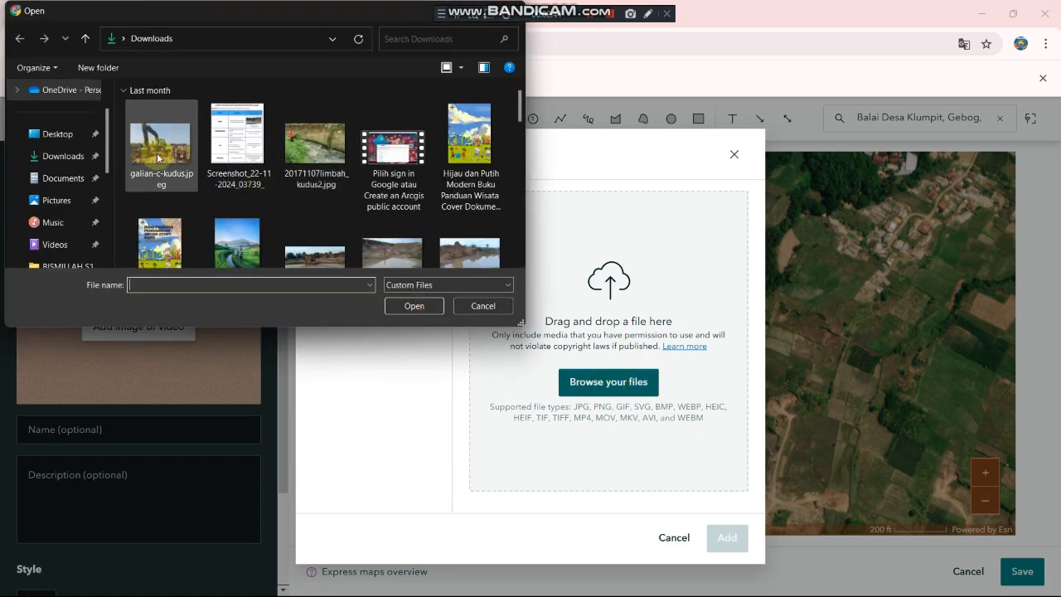
{"action": "scroll", "coordinate": [347, 176], "scroll_direction": "down", "scroll_amount": 1}
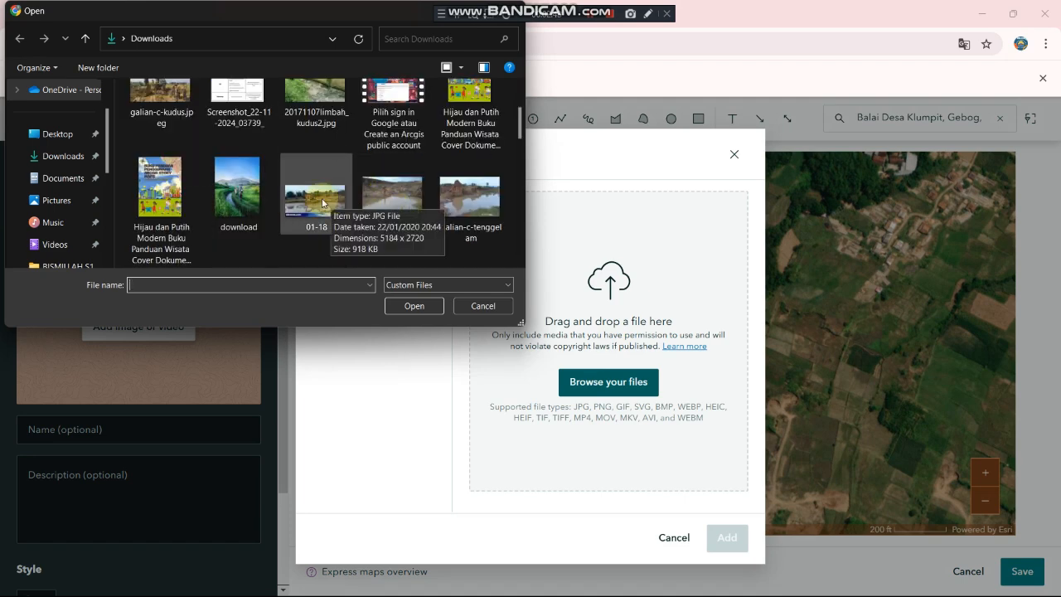
{"action": "left_click", "coordinate": [62, 199]}
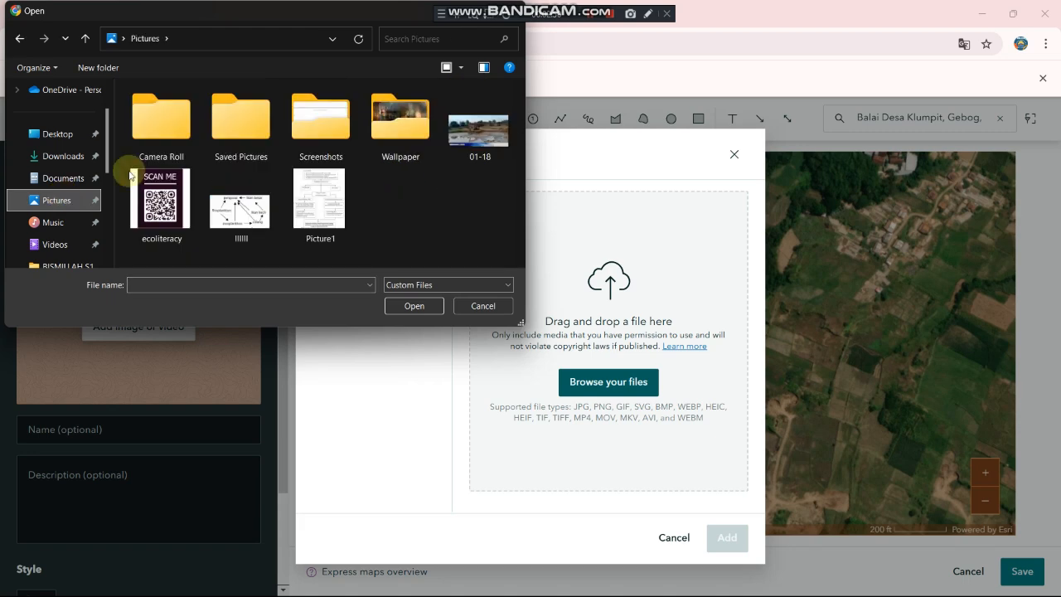
{"action": "double_click", "coordinate": [324, 137]}
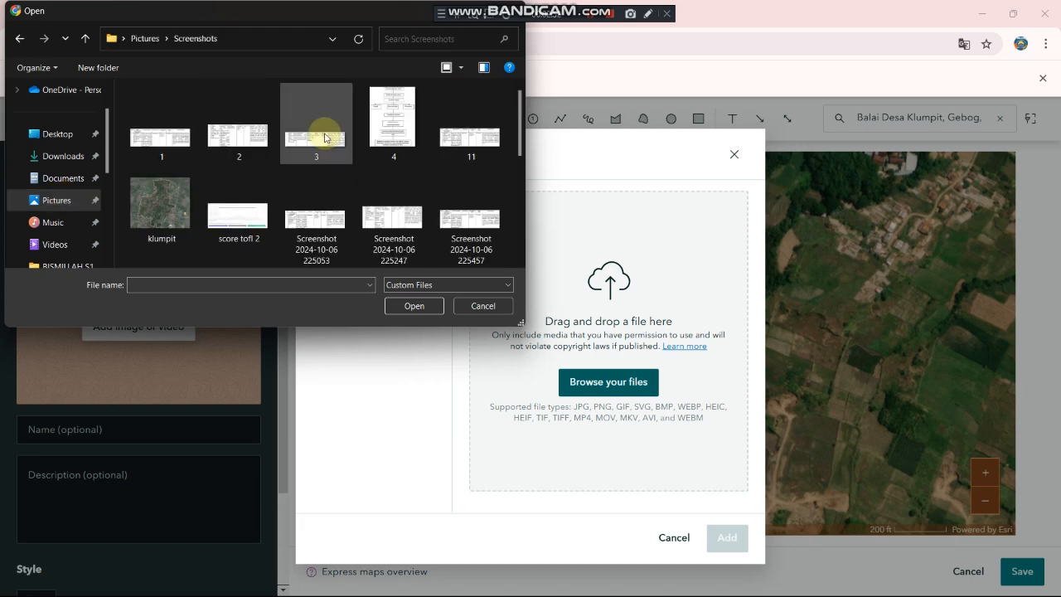
{"action": "scroll", "coordinate": [324, 137], "scroll_direction": "down", "scroll_amount": 1}
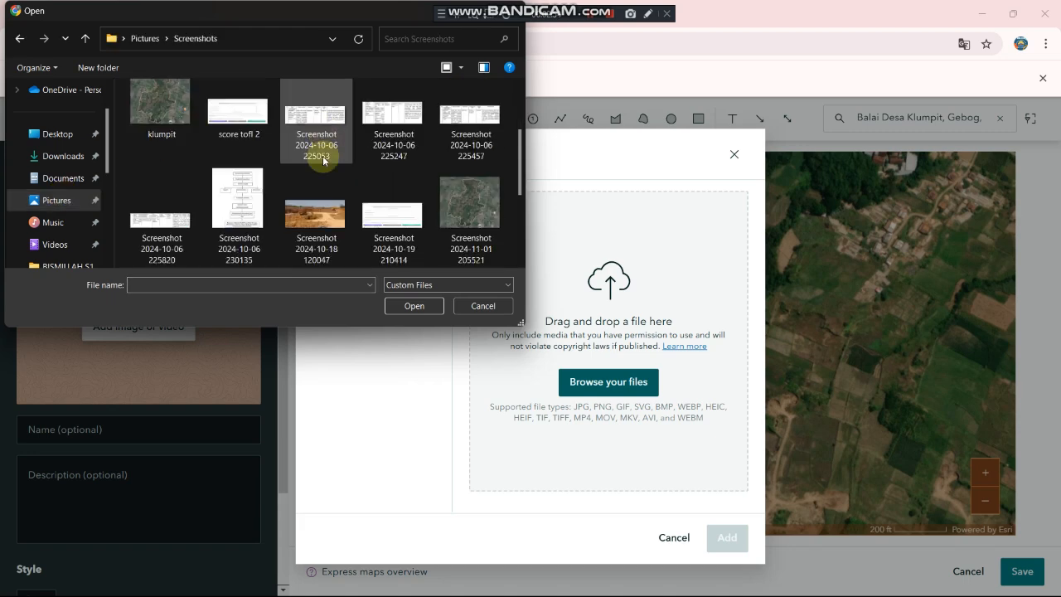
{"action": "double_click", "coordinate": [315, 213]}
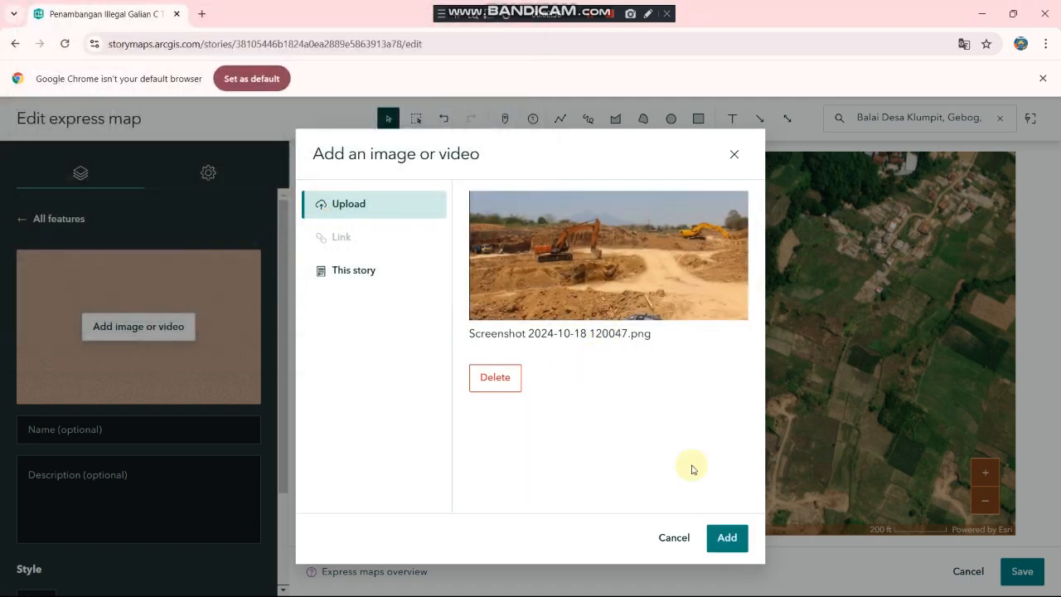
Step: Attach the excavator photo and save point 1 as 'Lokasi pertambangan galian c tanah urug'
{"action": "left_click", "coordinate": [723, 538]}
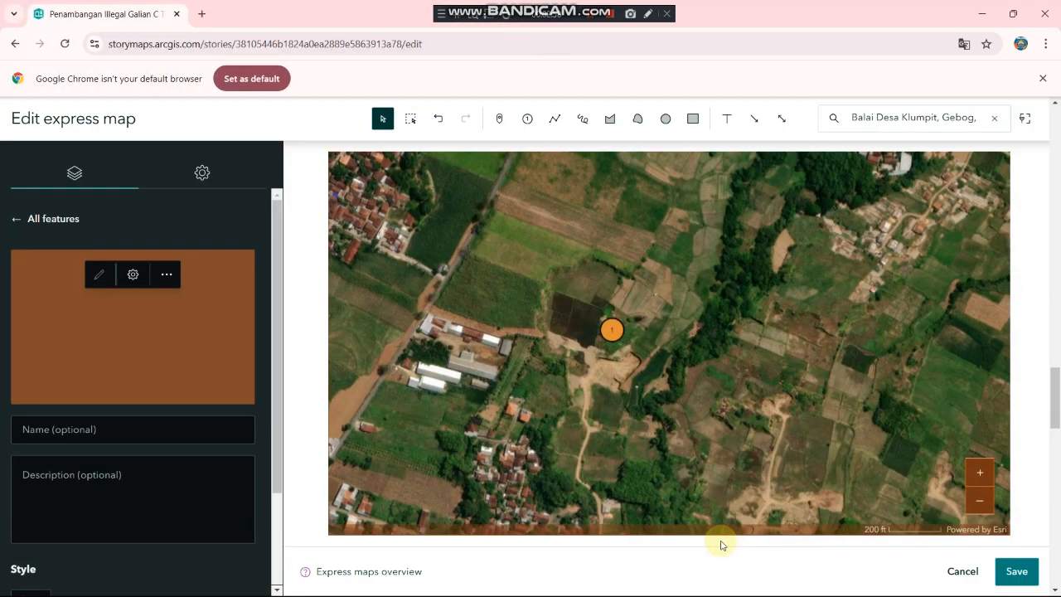
{"action": "left_click", "coordinate": [31, 431]}
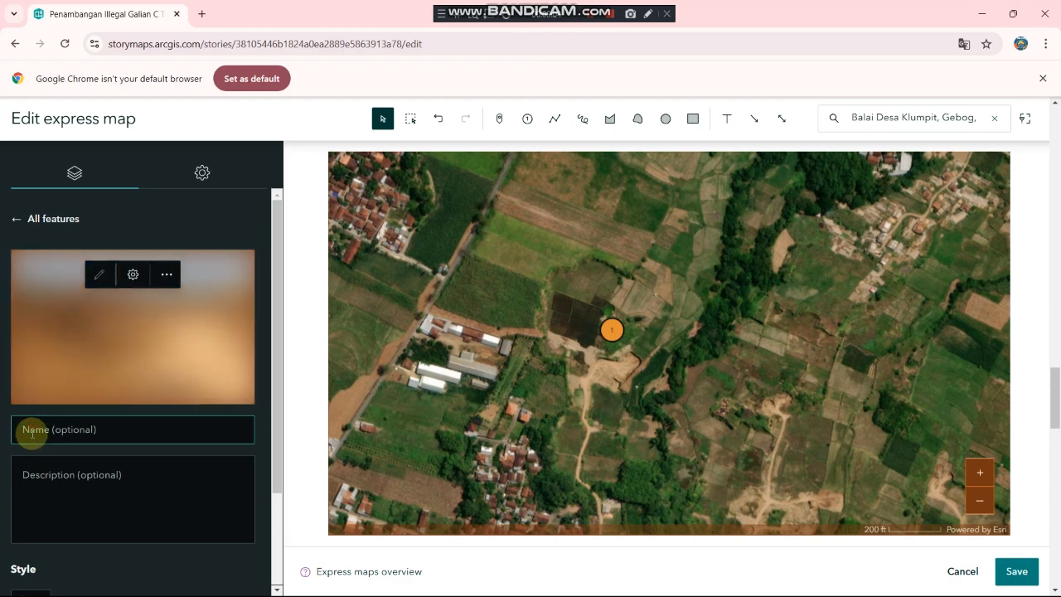
{"action": "type", "text": "4"}
{"action": "type", "text": "okasi perta"}
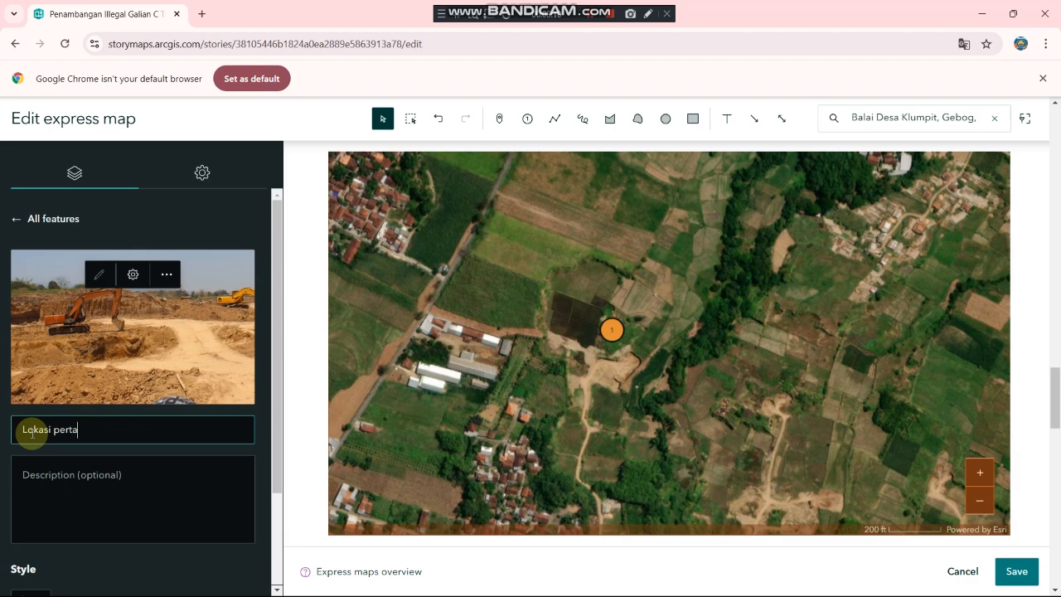
{"action": "type", "text": "mbangan g"}
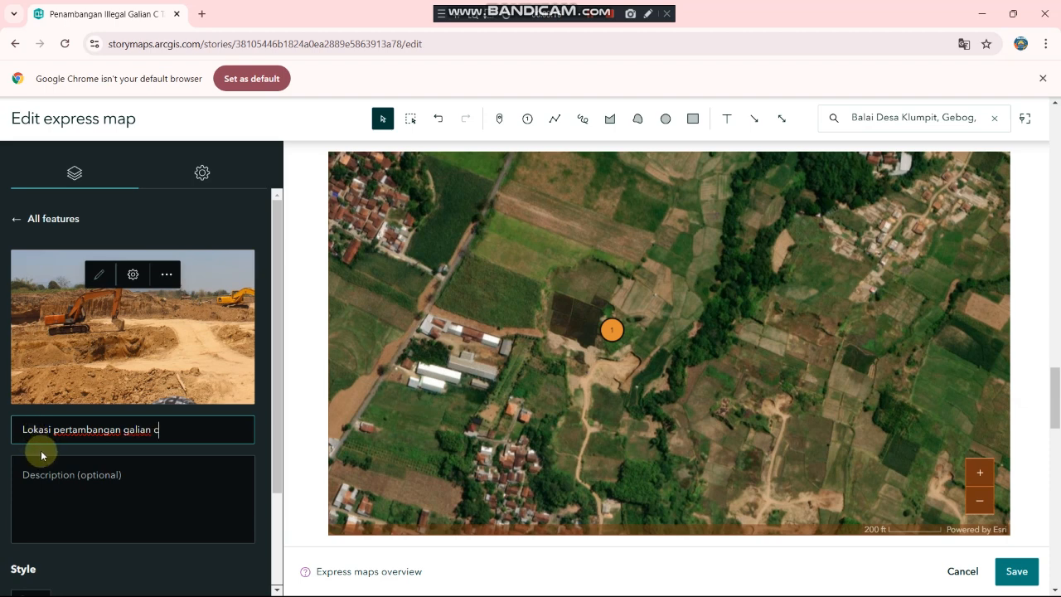
{"action": "type", "text": "alian c tanah urug"}
{"action": "left_click", "coordinate": [39, 479]}
{"action": "scroll", "coordinate": [39, 478], "scroll_direction": "down", "scroll_amount": 1}
{"action": "scroll", "coordinate": [73, 508], "scroll_direction": "down", "scroll_amount": 1}
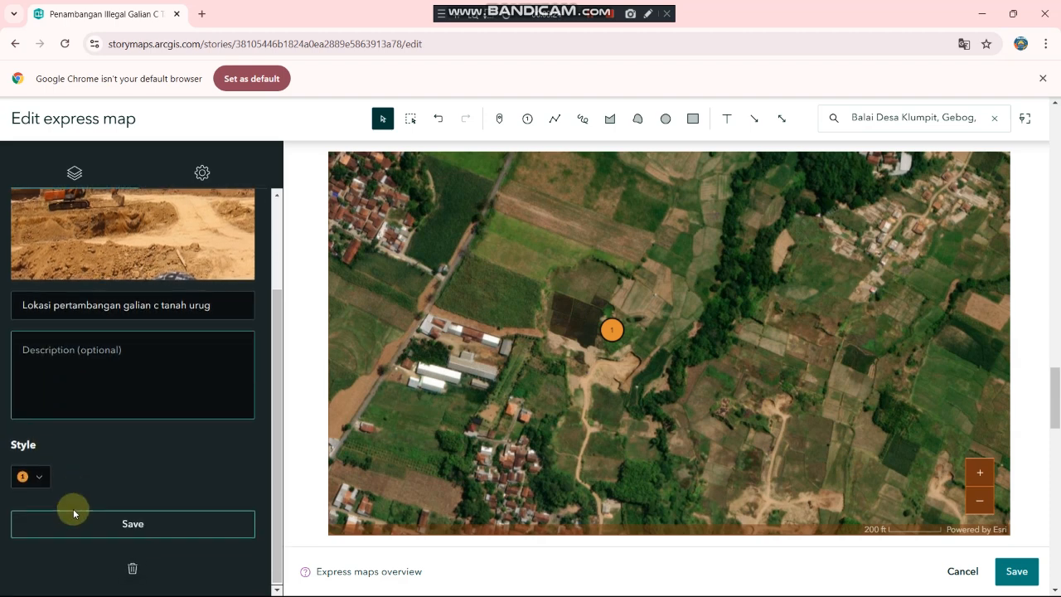
{"action": "left_click", "coordinate": [135, 522]}
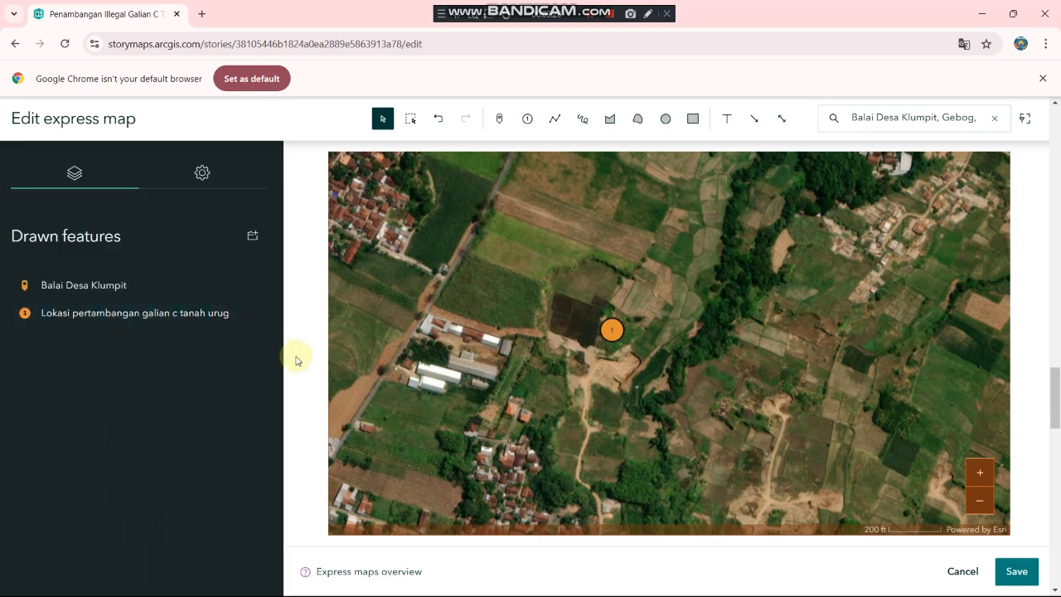
{"action": "mouse_move", "coordinate": [608, 337]}
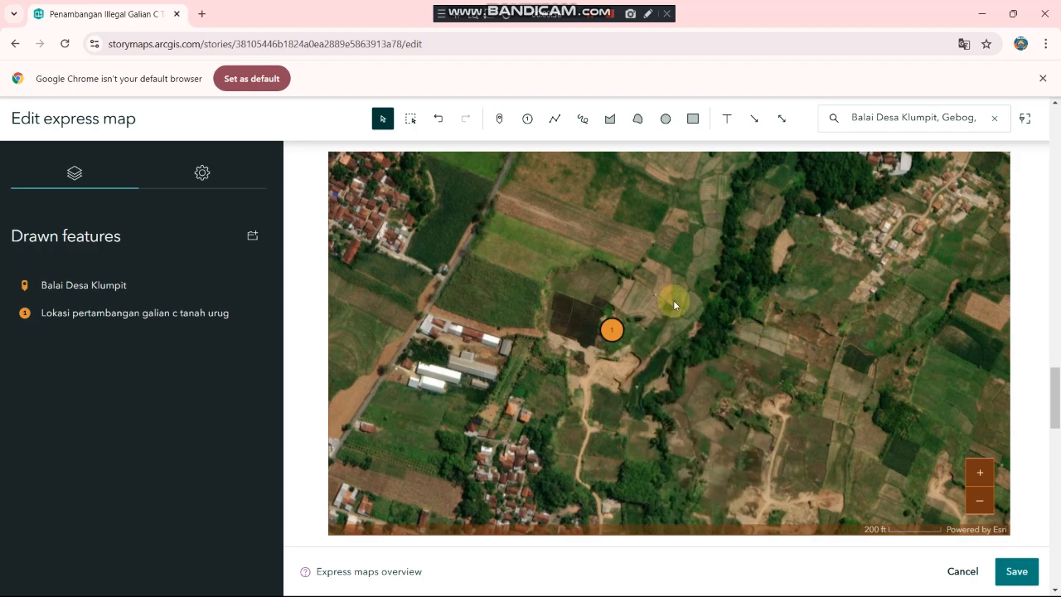
{"action": "left_click_drag", "start_coordinate": [674, 324], "coordinate": [414, 240]}
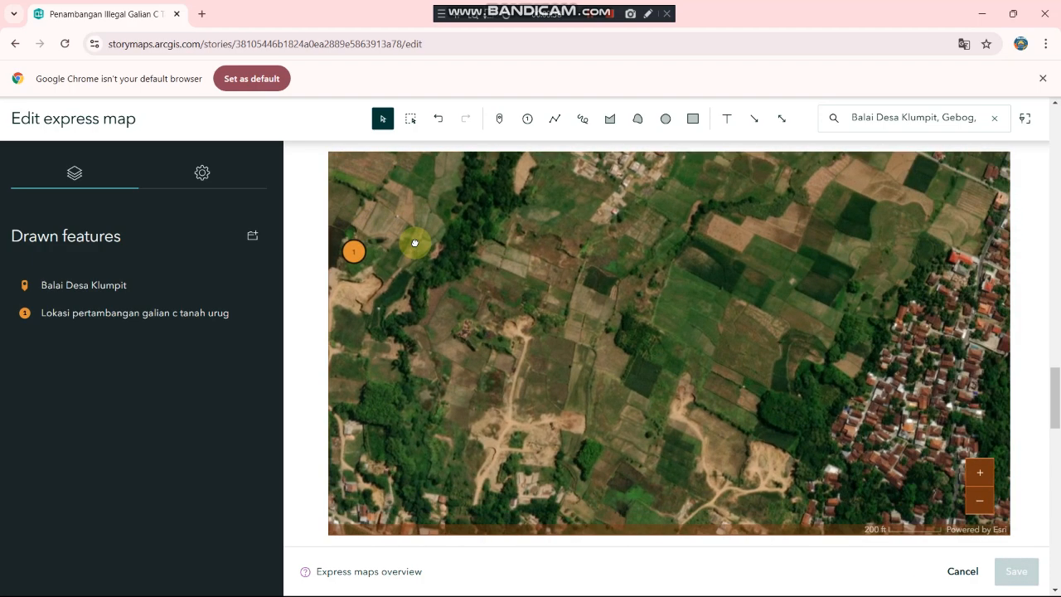
{"action": "left_click_drag", "start_coordinate": [503, 382], "coordinate": [509, 260]}
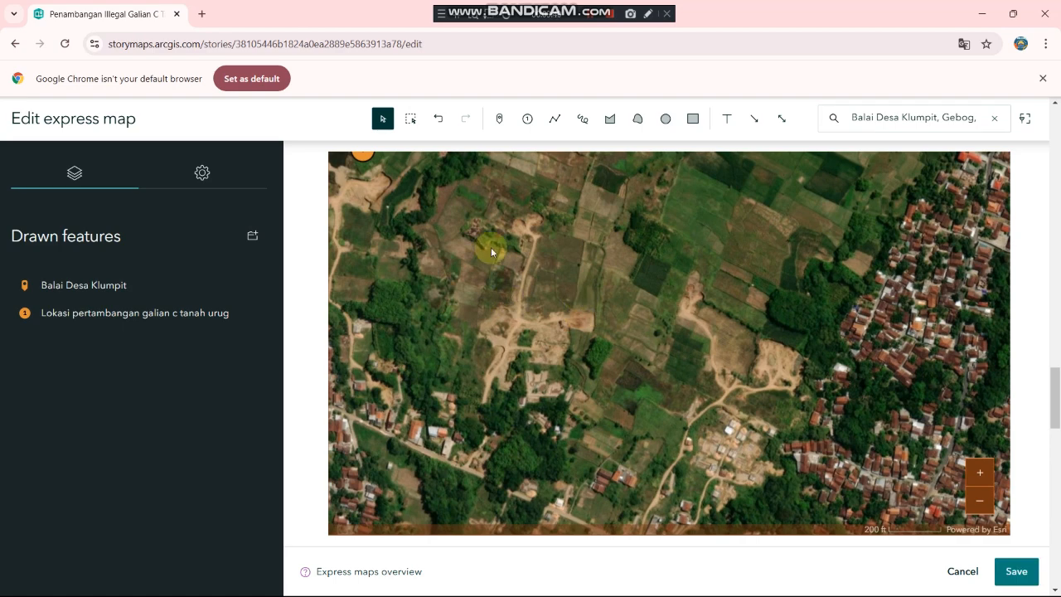
{"action": "left_click", "coordinate": [524, 120]}
{"action": "left_click", "coordinate": [526, 330]}
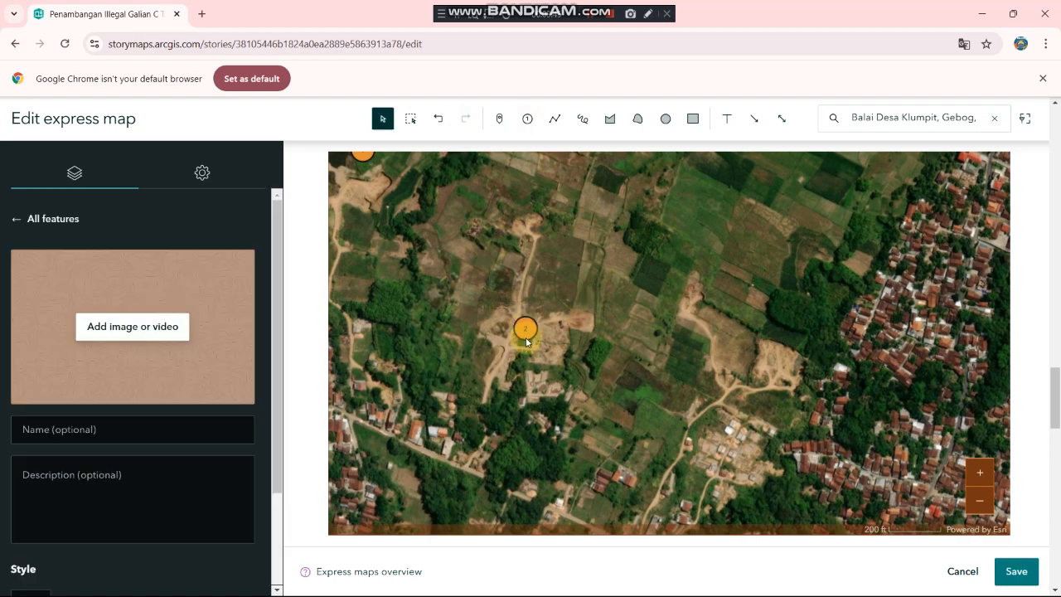
{"action": "left_click", "coordinate": [118, 330]}
{"action": "left_click", "coordinate": [583, 381]}
{"action": "scroll", "coordinate": [260, 166], "scroll_direction": "down", "scroll_amount": 5}
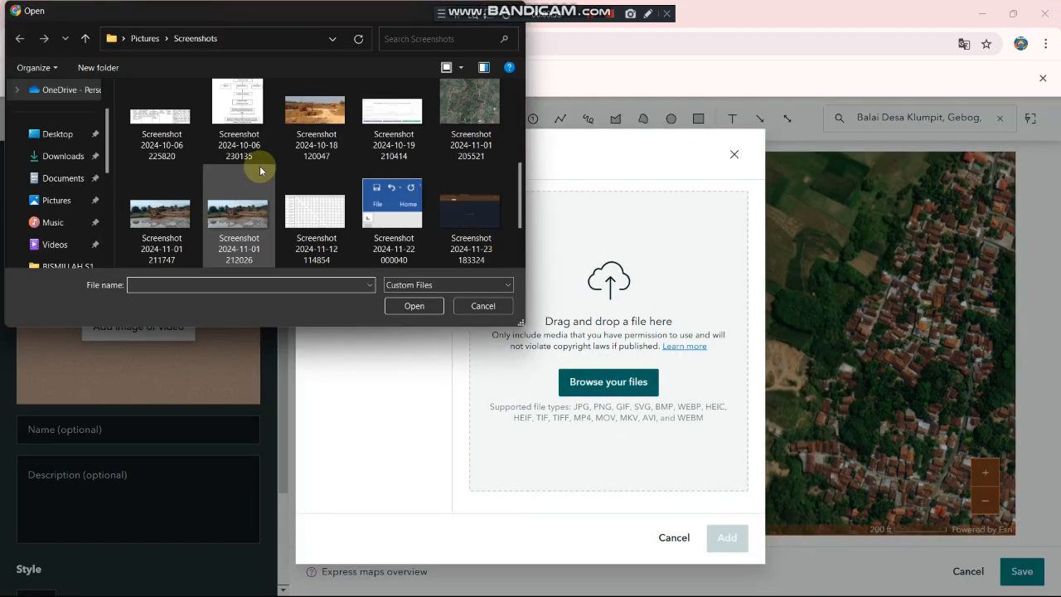
{"action": "double_click", "coordinate": [165, 224]}
Step: Attach the quarry-pond photo and save point 2 as 'Lokasi Galian C Tanah Urug'
{"action": "left_click", "coordinate": [733, 537]}
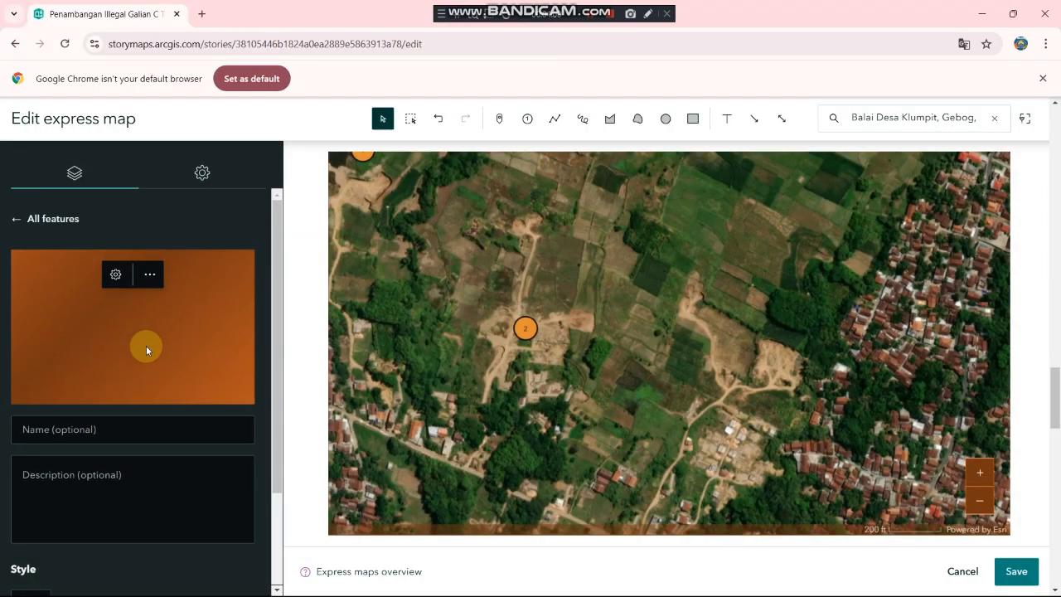
{"action": "type", "text": "Lokasi Galian C Tanah U"}
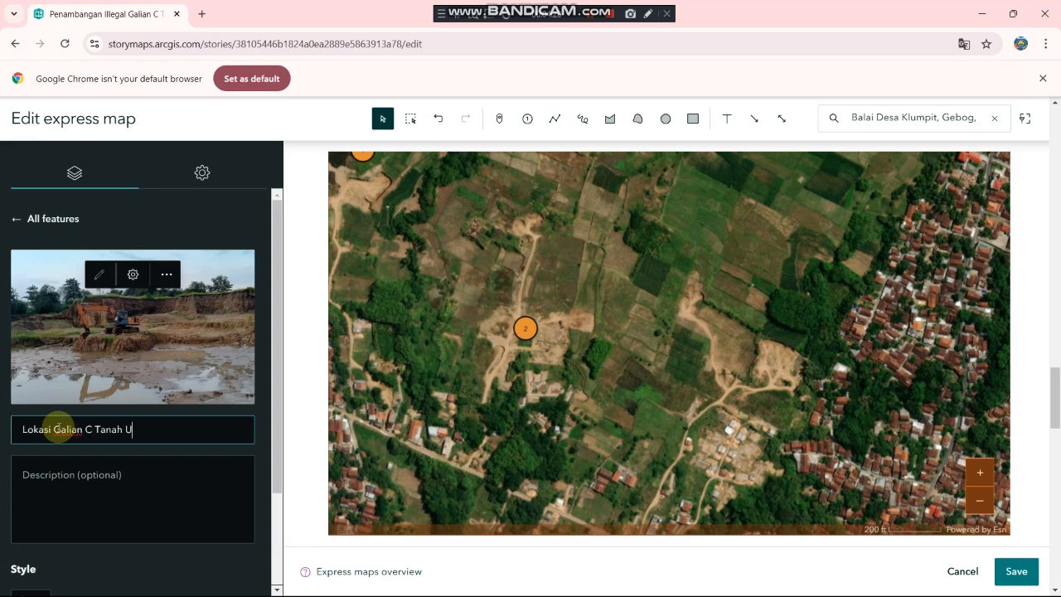
{"action": "type", "text": "rug"}
{"action": "scroll", "coordinate": [58, 498], "scroll_direction": "down", "scroll_amount": 1}
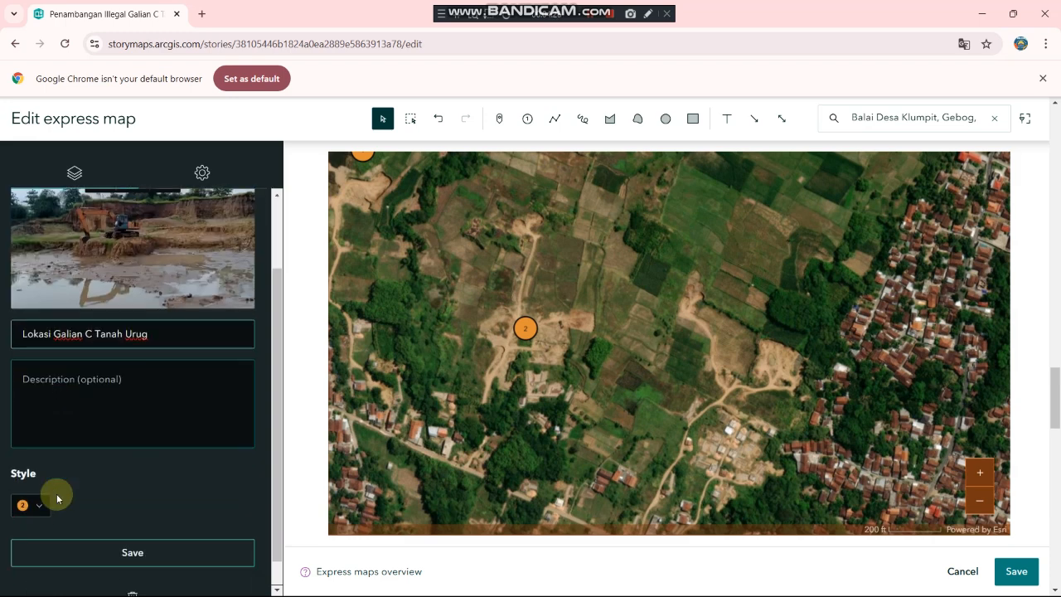
{"action": "left_click", "coordinate": [107, 552]}
Step: Place numbered point 3 by the trees and pick galian-c-tenggelam.jpg from Downloads
{"action": "left_click_drag", "start_coordinate": [644, 398], "coordinate": [453, 358]}
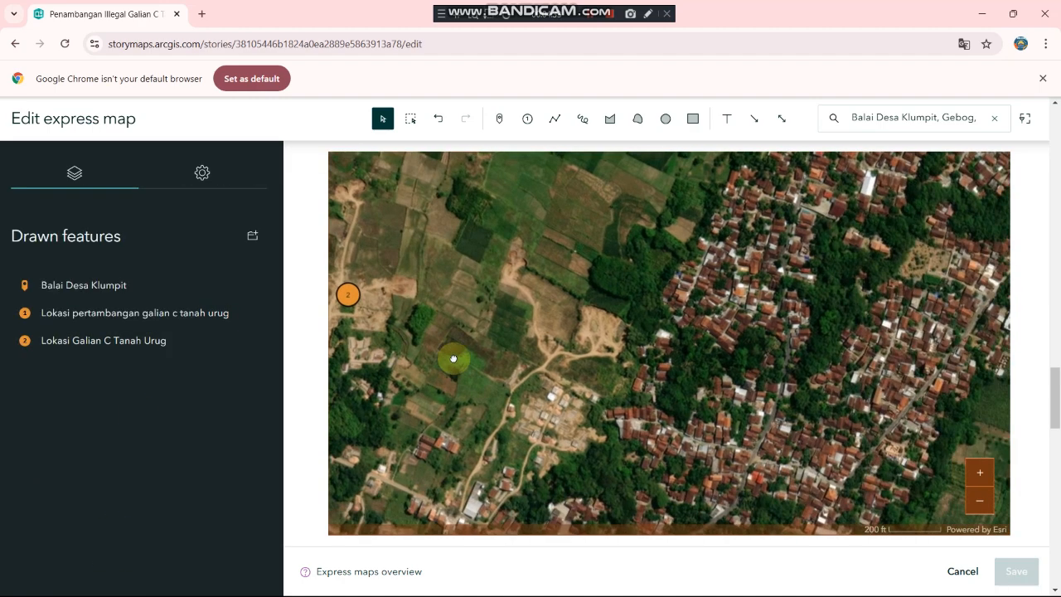
{"action": "left_click", "coordinate": [527, 119]}
{"action": "left_click", "coordinate": [590, 306]}
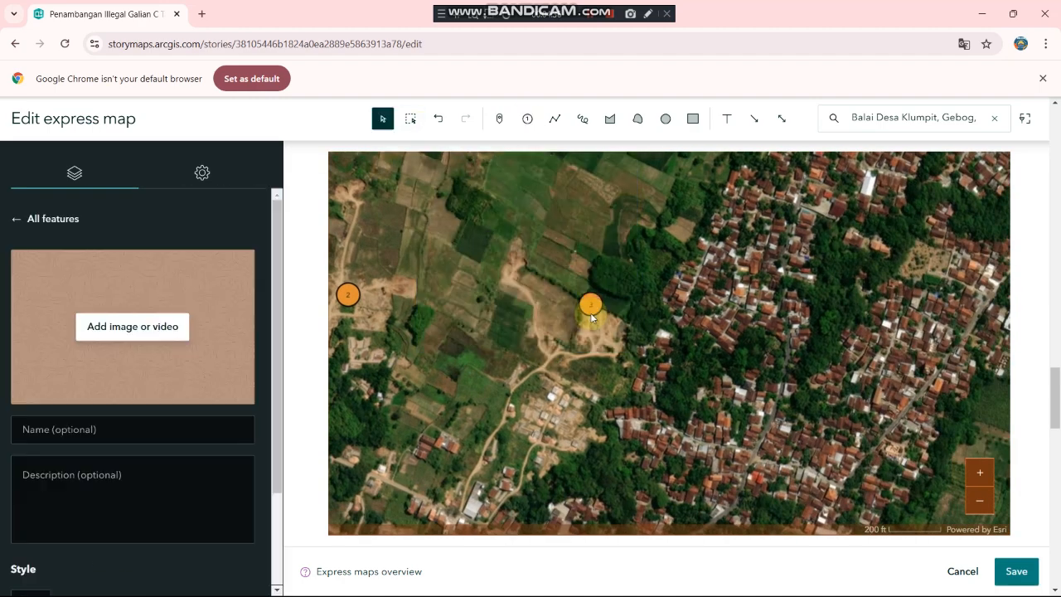
{"action": "left_click", "coordinate": [121, 327]}
{"action": "left_click", "coordinate": [574, 381]}
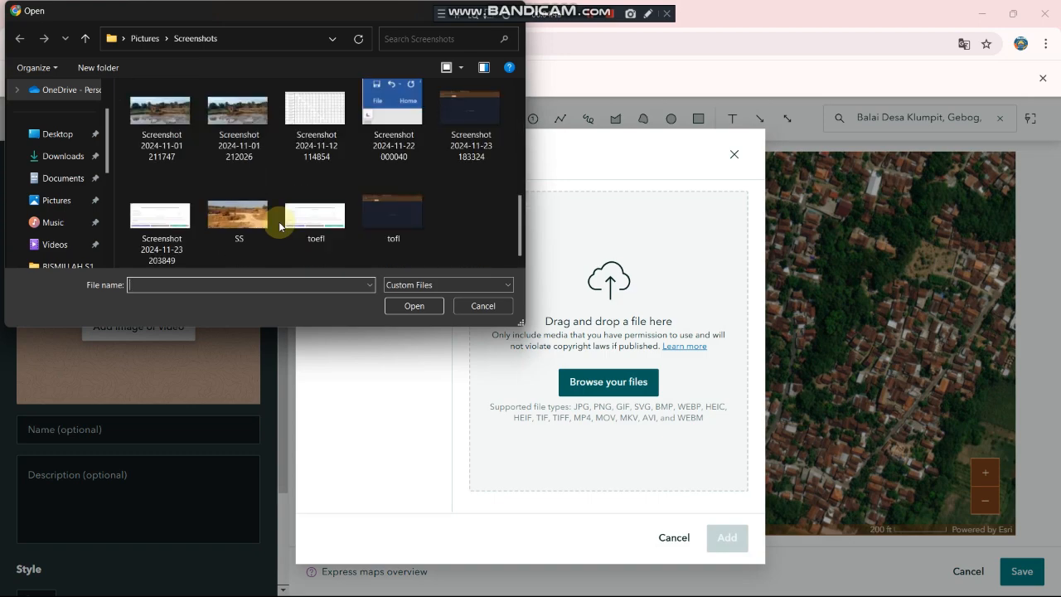
{"action": "scroll", "coordinate": [279, 226], "scroll_direction": "up", "scroll_amount": 3}
{"action": "scroll", "coordinate": [280, 220], "scroll_direction": "down", "scroll_amount": 2}
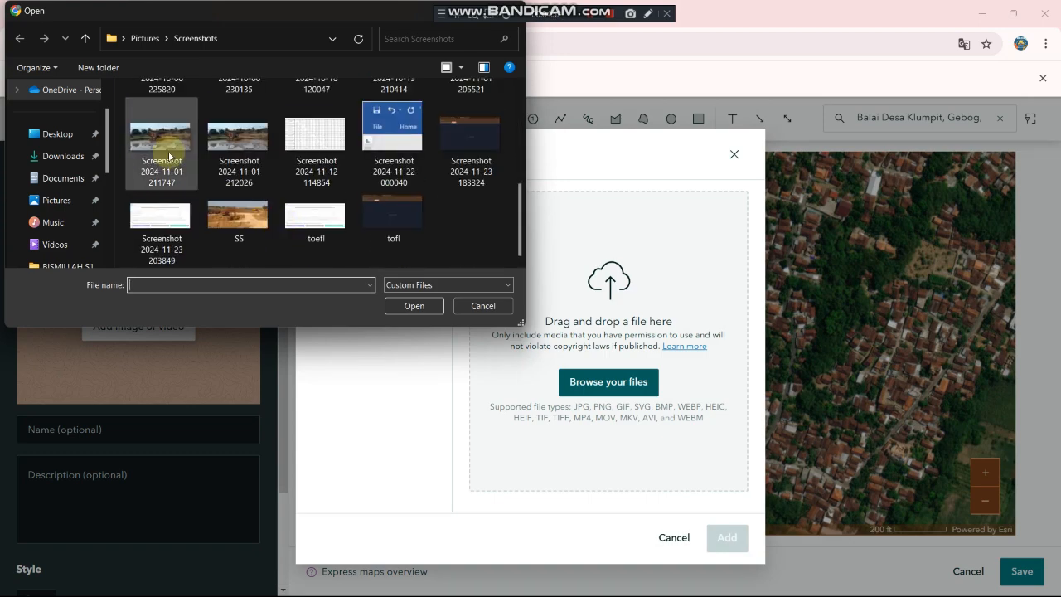
{"action": "left_click", "coordinate": [61, 156]}
{"action": "scroll", "coordinate": [358, 217], "scroll_direction": "down", "scroll_amount": 1}
{"action": "double_click", "coordinate": [357, 217]}
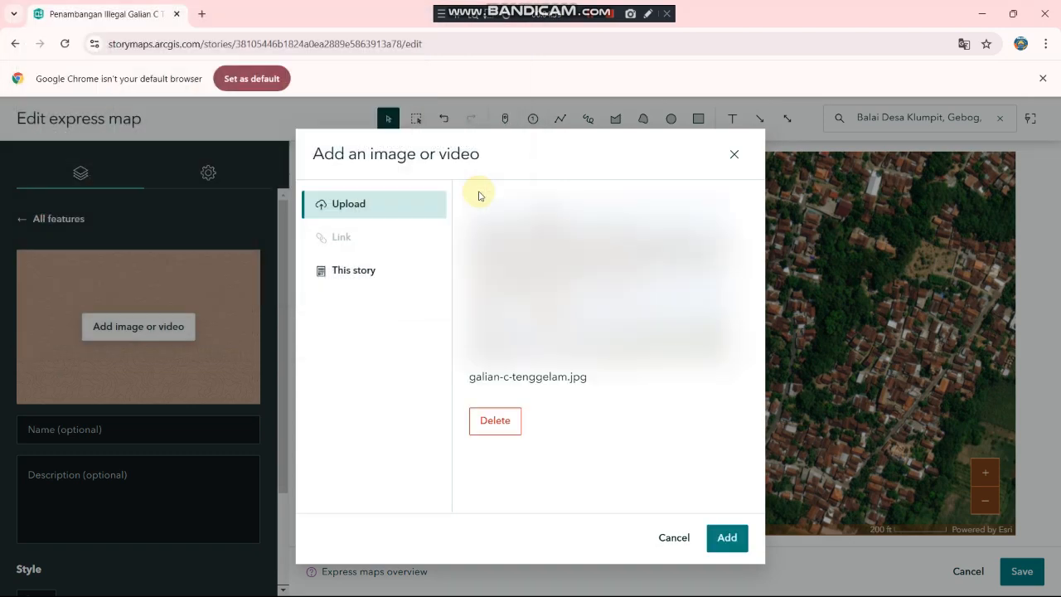
Step: Attach the photo and save point 3 as 'Titik lokasi Aktivitas Penambangan Galia'
{"action": "left_click", "coordinate": [726, 538]}
{"action": "left_click", "coordinate": [66, 431]}
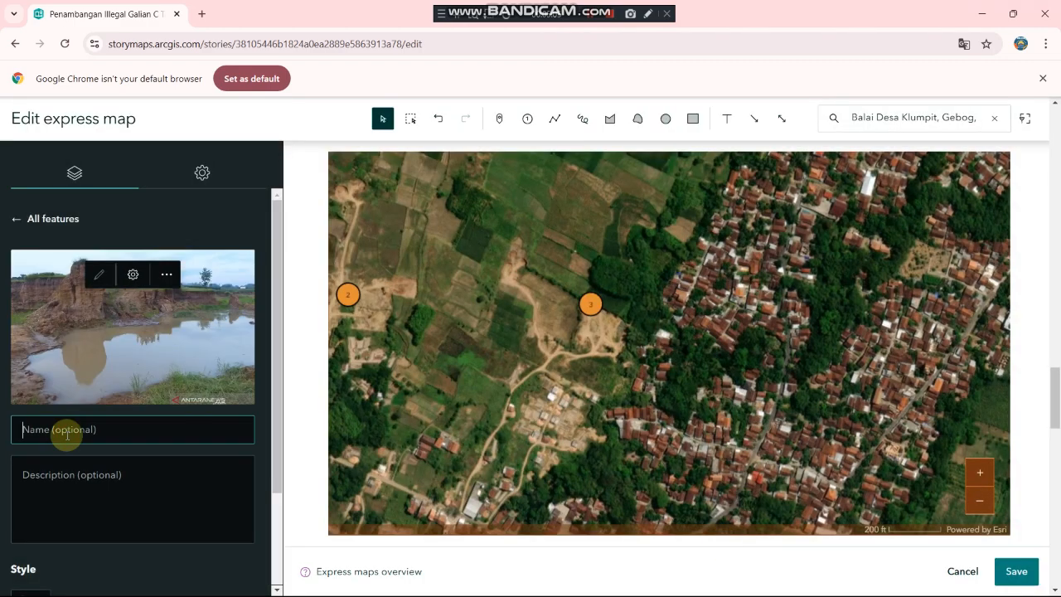
{"action": "type", "text": "Titik lokasi Aktiv"}
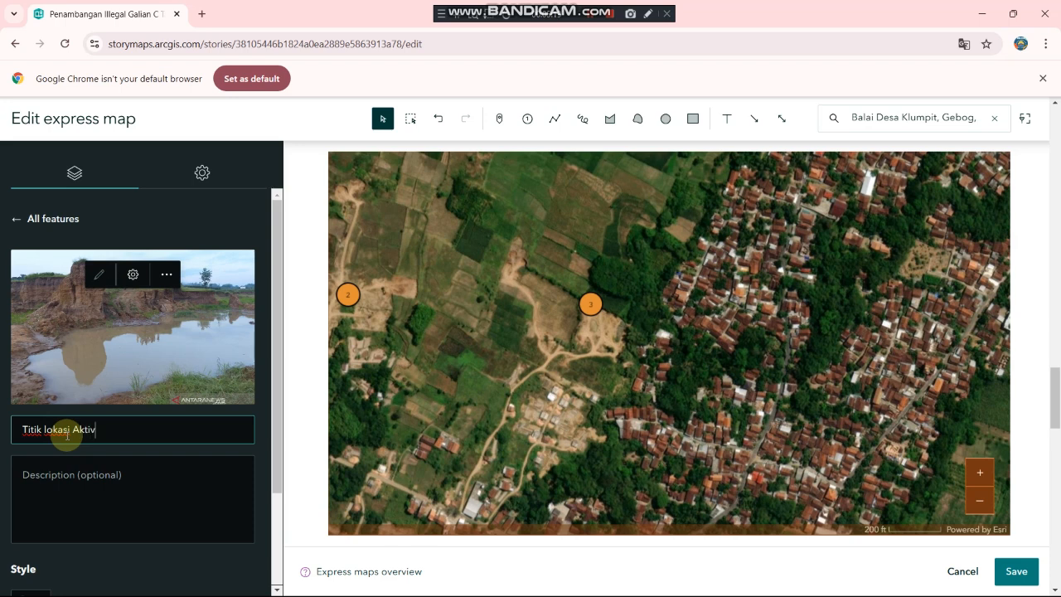
{"action": "type", "text": "itas Penambangan Galia"}
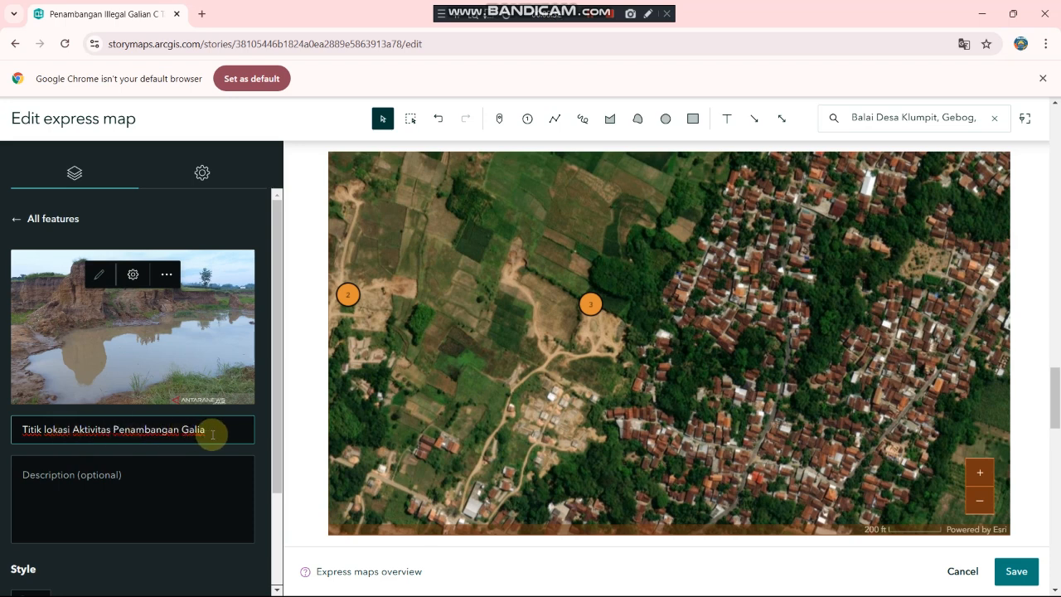
{"action": "scroll", "coordinate": [102, 456], "scroll_direction": "down", "scroll_amount": 2}
{"action": "left_click", "coordinate": [122, 559]}
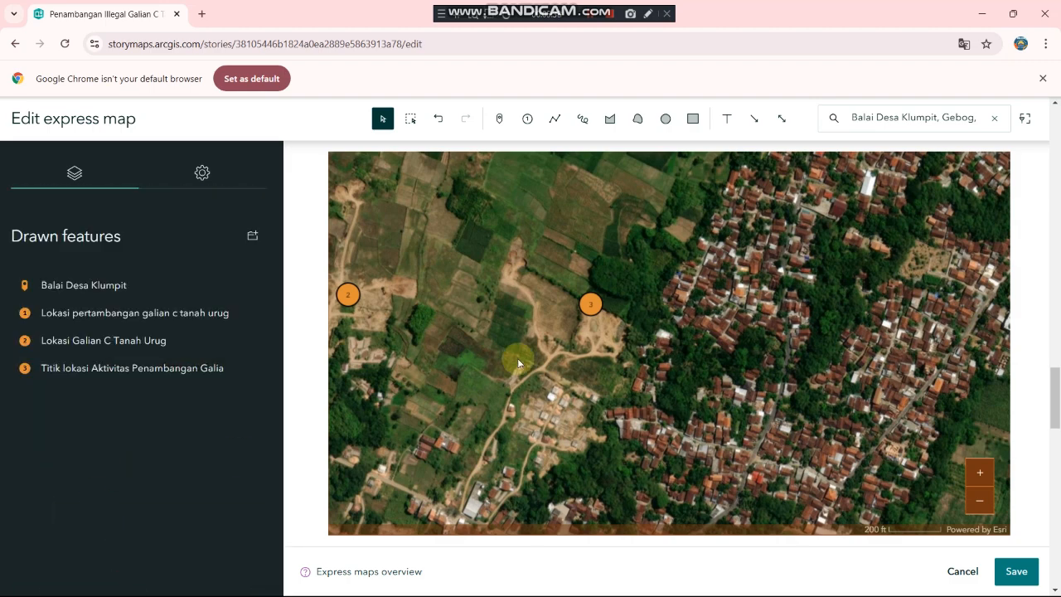
Step: Pan the map to centre it on the three numbered mining points
{"action": "mouse_move", "coordinate": [596, 308]}
{"action": "mouse_move", "coordinate": [478, 314]}
{"action": "left_mouse_down"}
{"action": "mouse_move", "coordinate": [554, 315]}
{"action": "mouse_move", "coordinate": [740, 348]}
{"action": "left_mouse_up"}
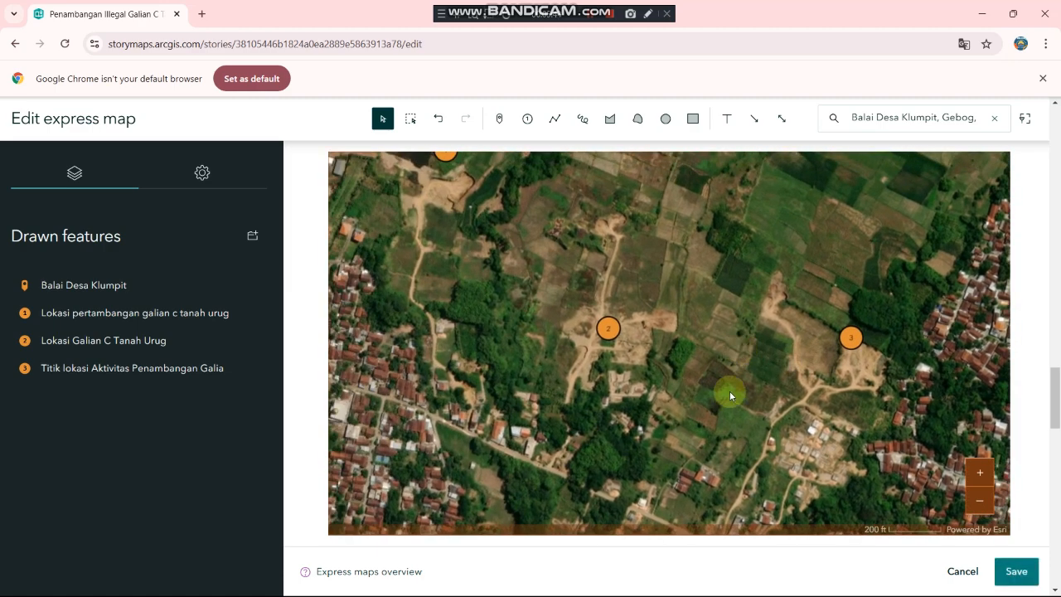
{"action": "left_click_drag", "start_coordinate": [729, 390], "coordinate": [697, 291]}
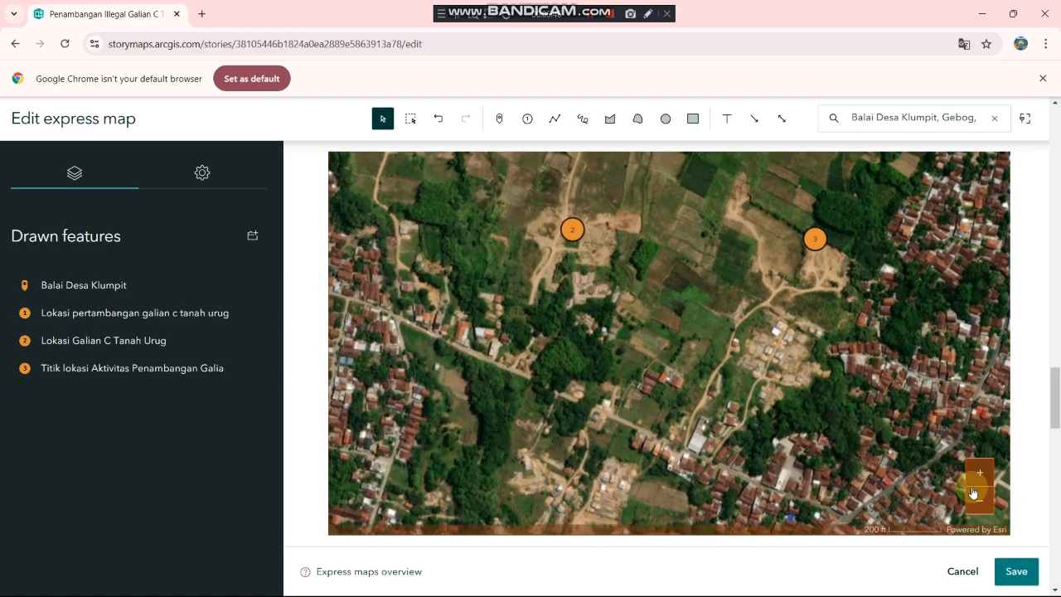
Step: Turn on the map legend, keep it permanently open, and save the express map
{"action": "left_click", "coordinate": [1015, 572]}
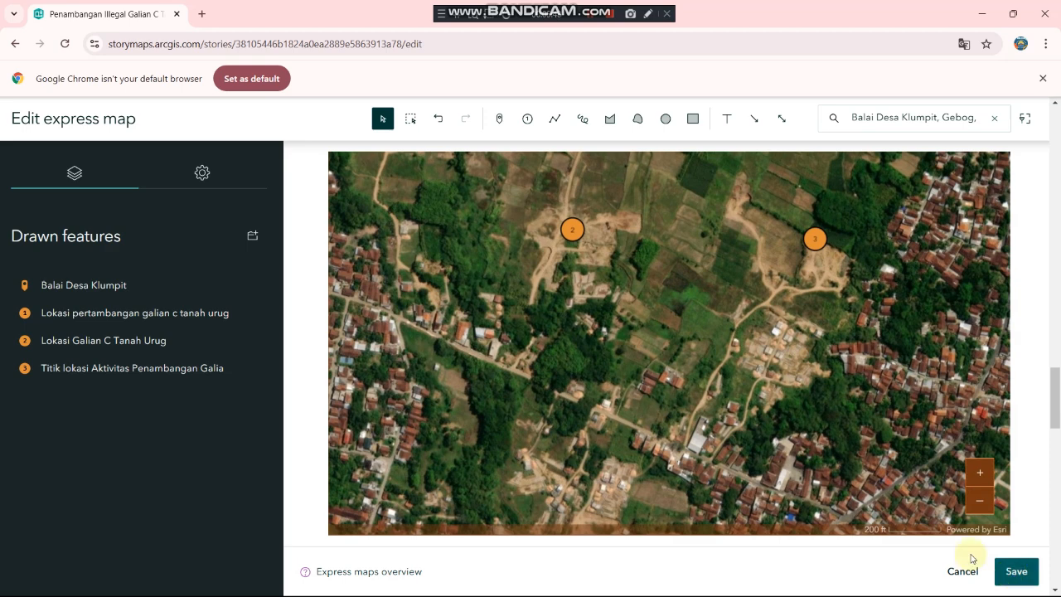
{"action": "left_click", "coordinate": [209, 163]}
{"action": "scroll", "coordinate": [145, 464], "scroll_direction": "down", "scroll_amount": 2}
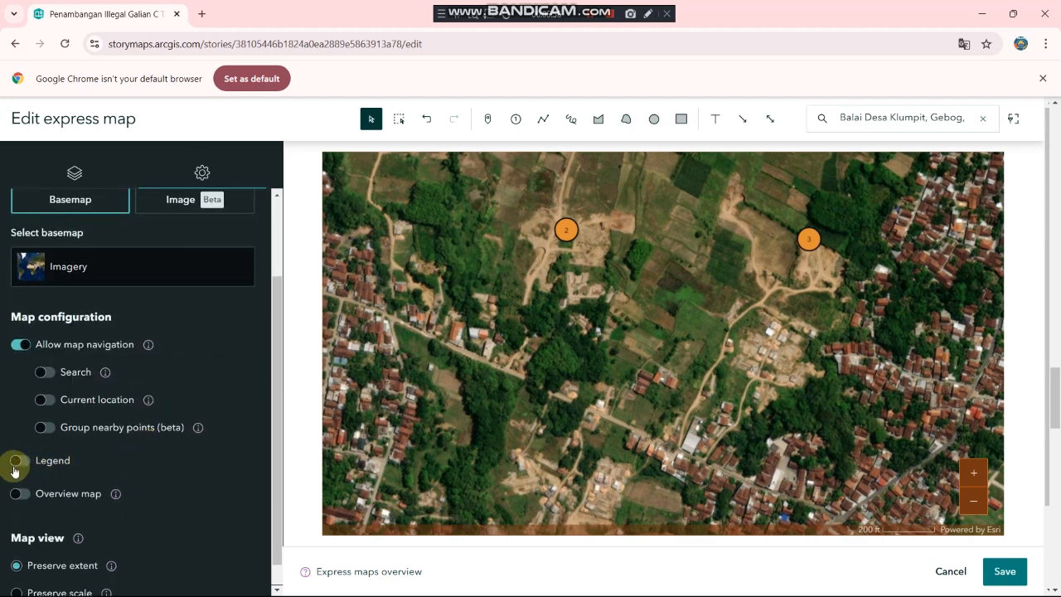
{"action": "left_click", "coordinate": [18, 465]}
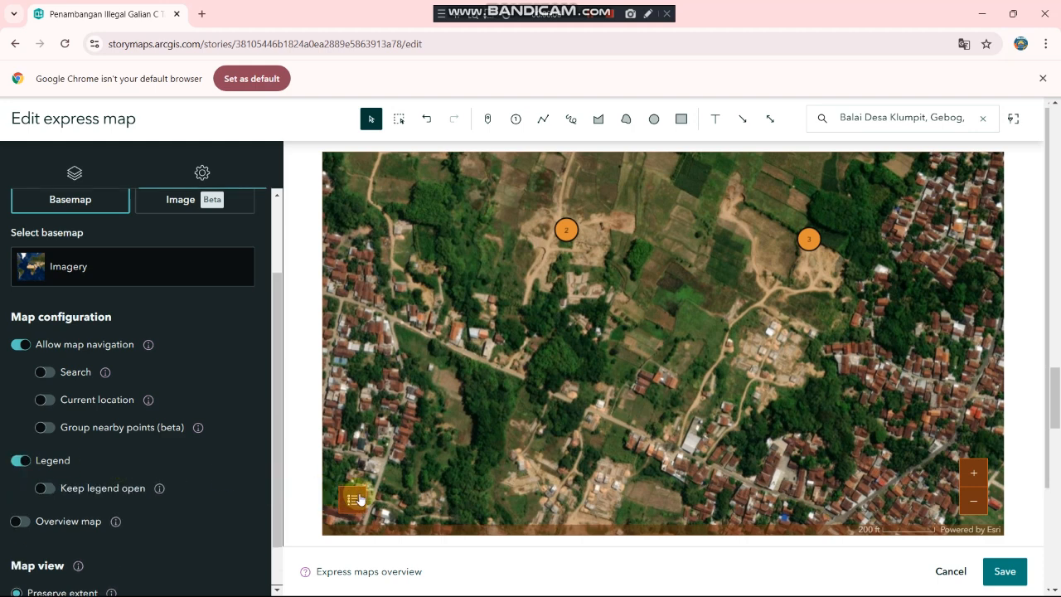
{"action": "left_click", "coordinate": [40, 491]}
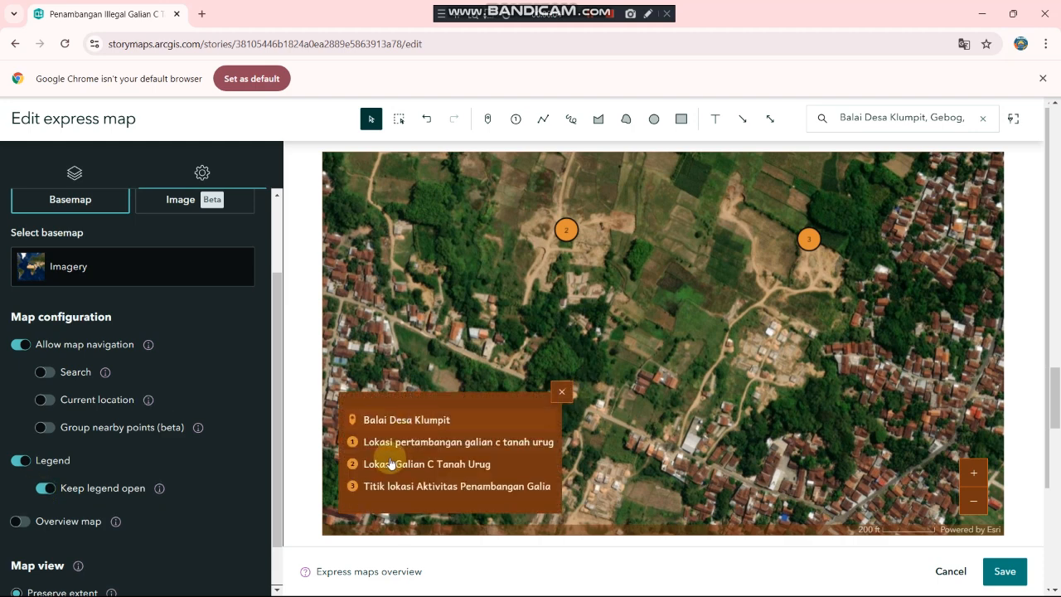
{"action": "left_click", "coordinate": [998, 571]}
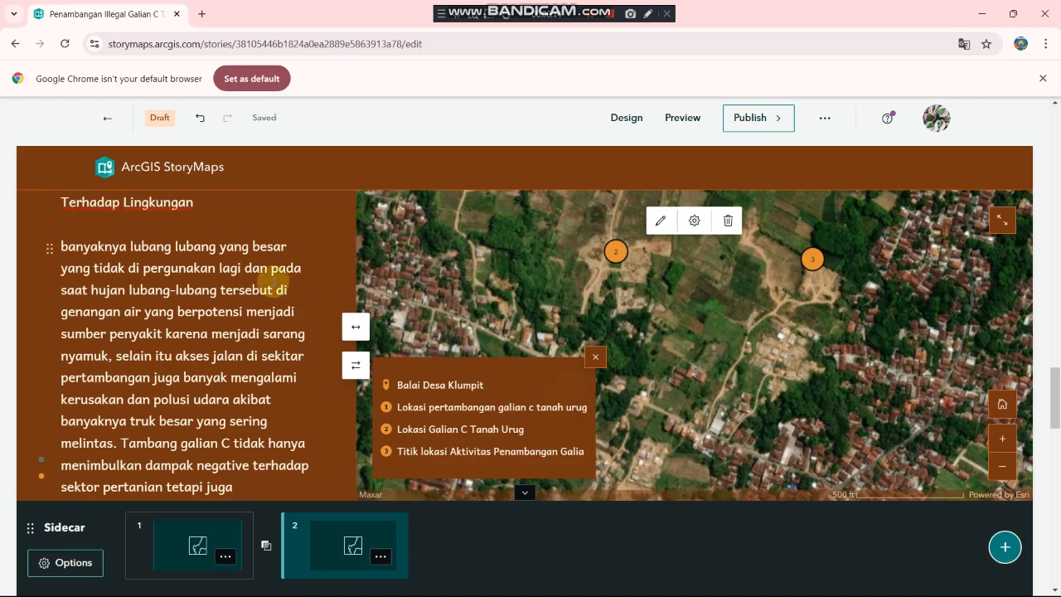
Step: Review the Desa Klumpit and environmental impacts slides, then scroll to 'Continue your story...'
{"action": "scroll", "coordinate": [273, 282], "scroll_direction": "up", "scroll_amount": 2}
{"action": "scroll", "coordinate": [274, 282], "scroll_direction": "up", "scroll_amount": 10}
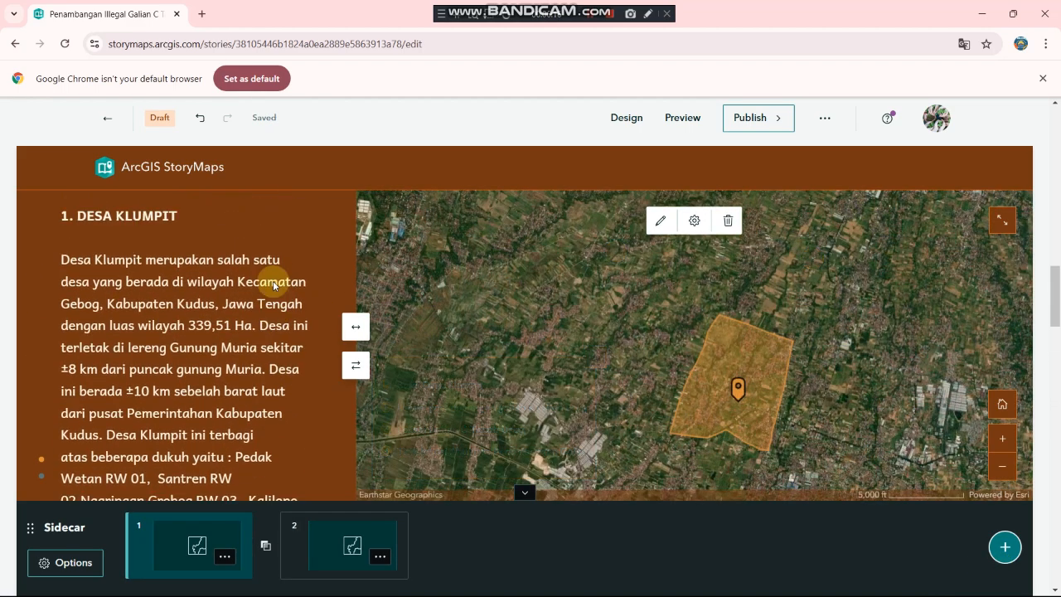
{"action": "scroll", "coordinate": [274, 284], "scroll_direction": "up", "scroll_amount": 3}
{"action": "scroll", "coordinate": [274, 282], "scroll_direction": "down", "scroll_amount": 8}
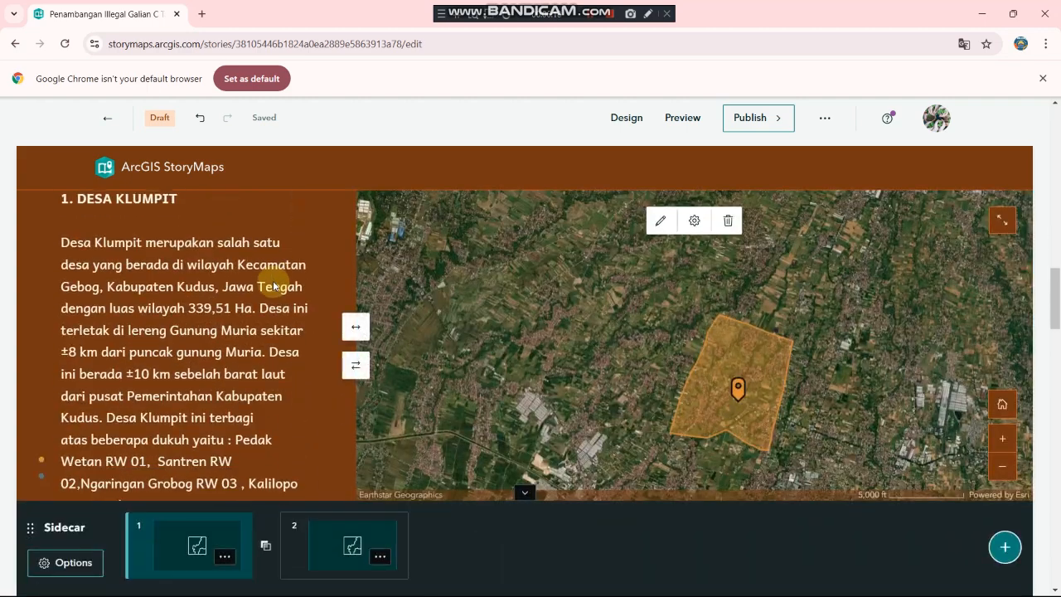
{"action": "scroll", "coordinate": [274, 282], "scroll_direction": "down", "scroll_amount": 12}
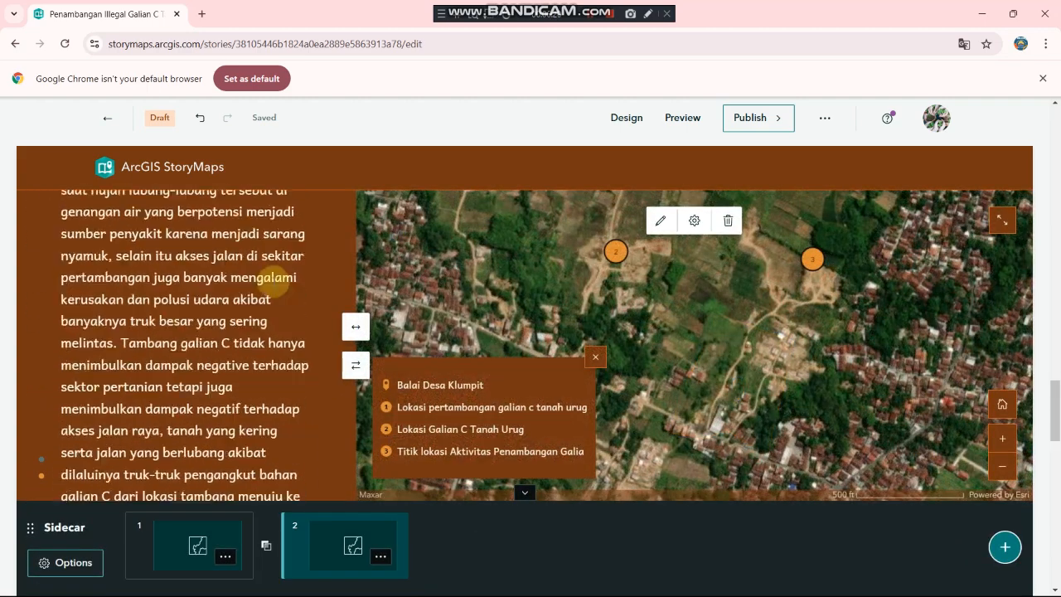
{"action": "scroll", "coordinate": [273, 281], "scroll_direction": "down", "scroll_amount": 10}
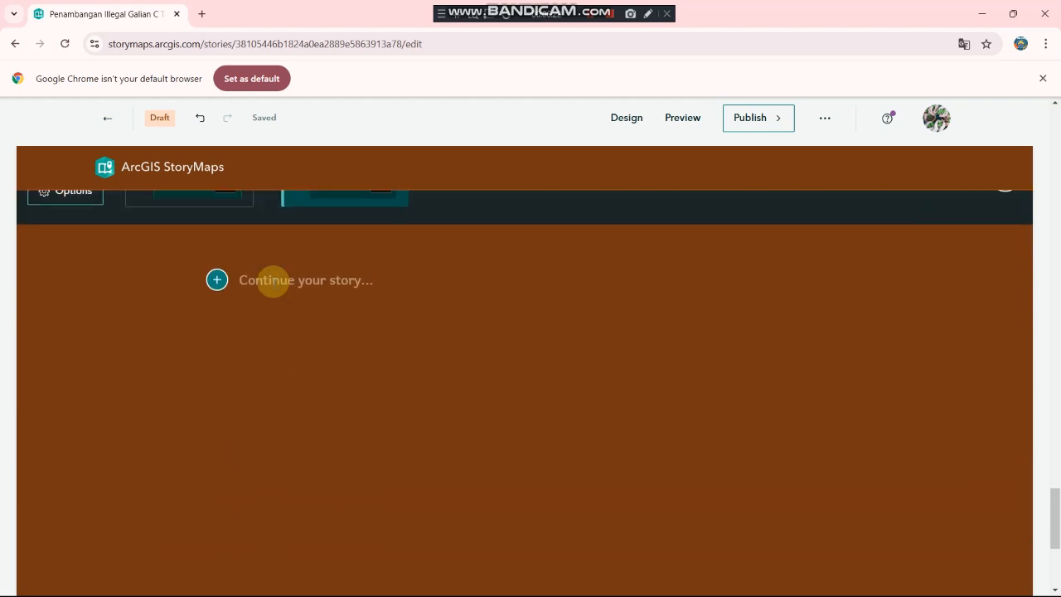
Step: Add the heading 'C. SARAN DAN KESIMPULAN' after the Sidecar
{"action": "left_click", "coordinate": [251, 278]}
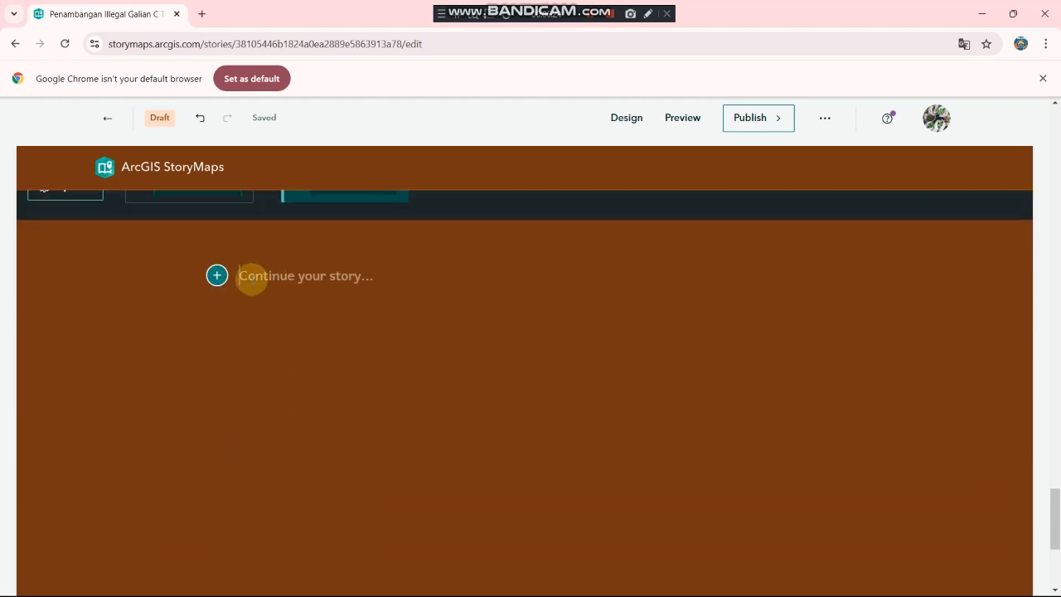
{"action": "type", "text": "C. KESIMPULAN"}
{"action": "left_click", "coordinate": [254, 276]}
{"action": "type", "text": "SARAN "}
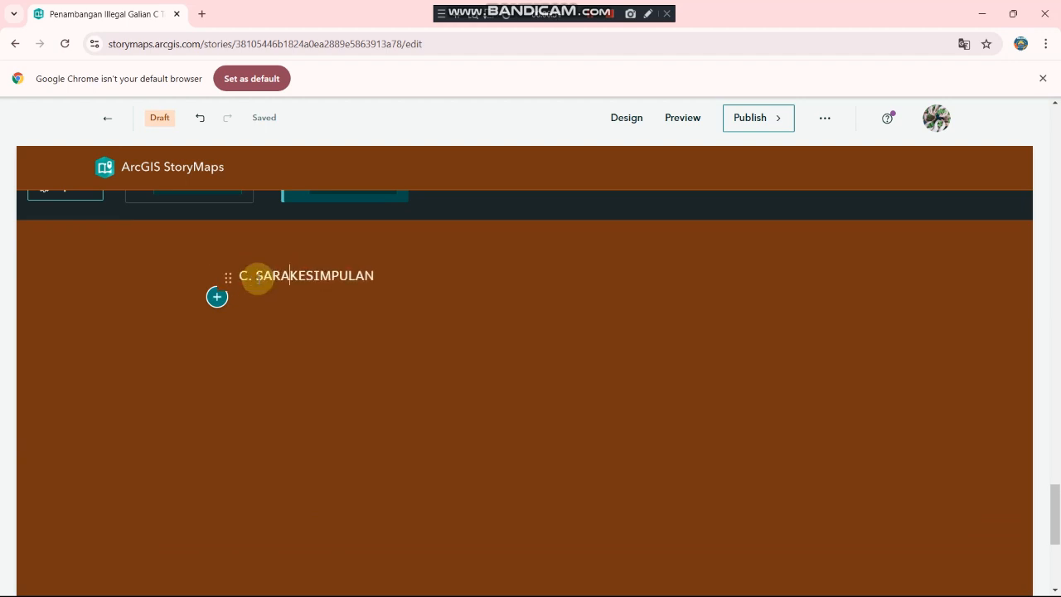
{"action": "type", "text": "DAN"}
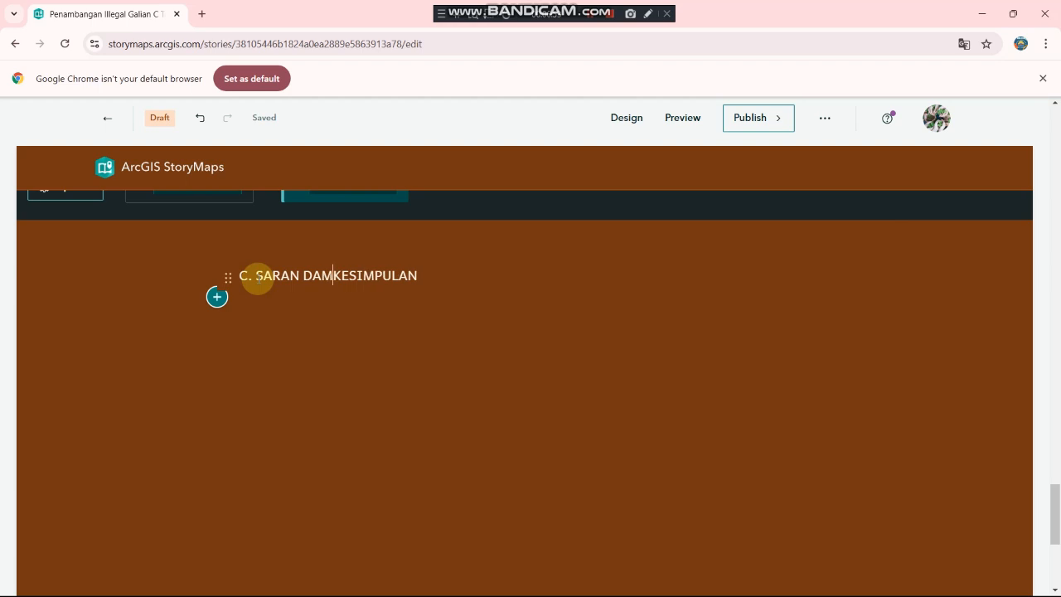
Step: Leave a few blank lines below the heading and type 'DAFTAR PUSTAKA'
{"action": "left_click", "coordinate": [272, 323]}
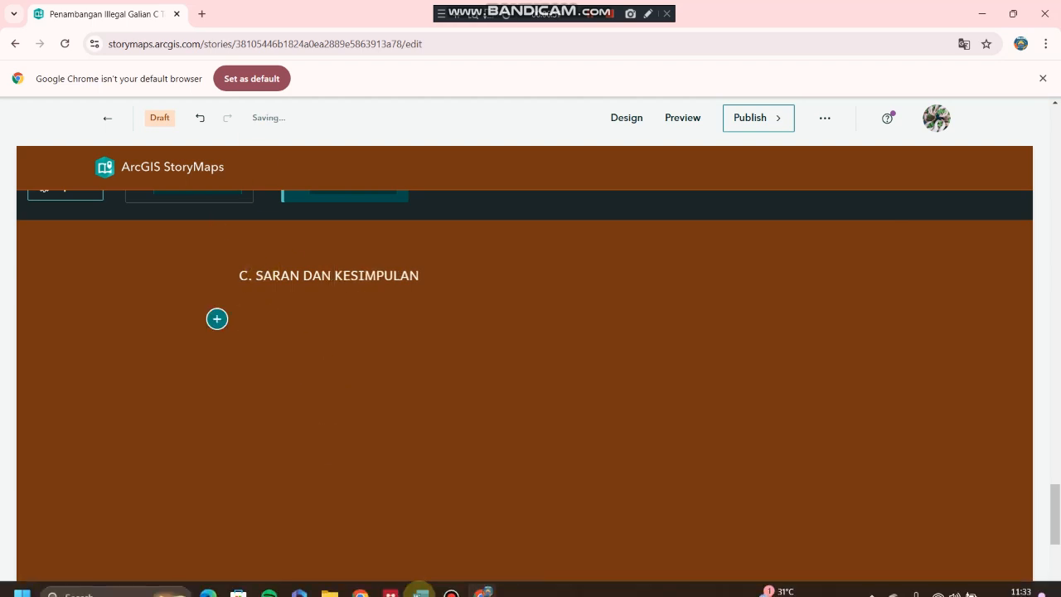
{"action": "scroll", "coordinate": [390, 445], "scroll_direction": "down", "scroll_amount": 3}
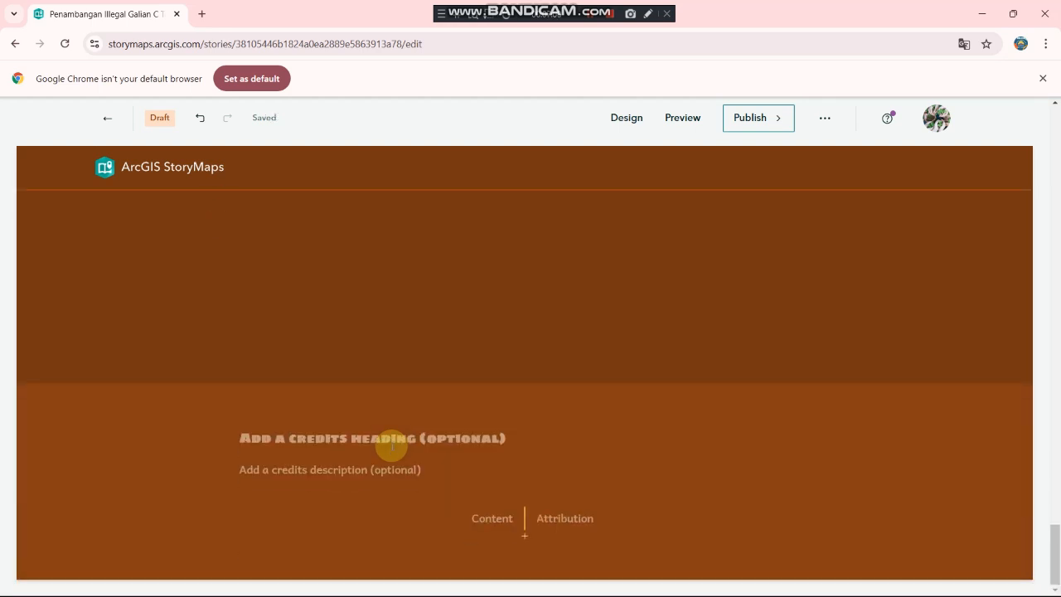
{"action": "scroll", "coordinate": [337, 359], "scroll_direction": "up", "scroll_amount": 5}
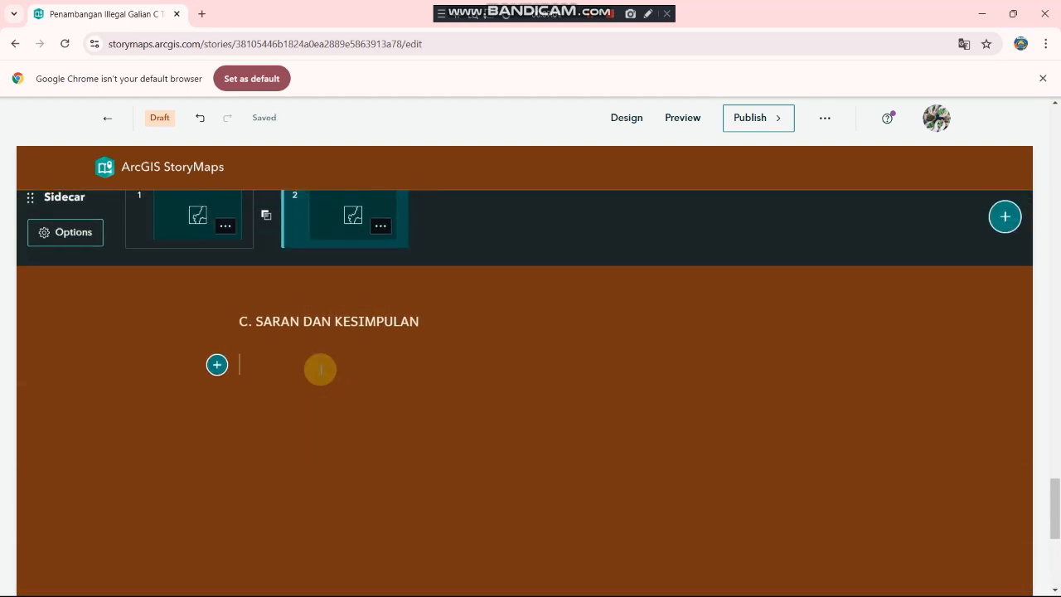
{"action": "left_click", "coordinate": [312, 378]}
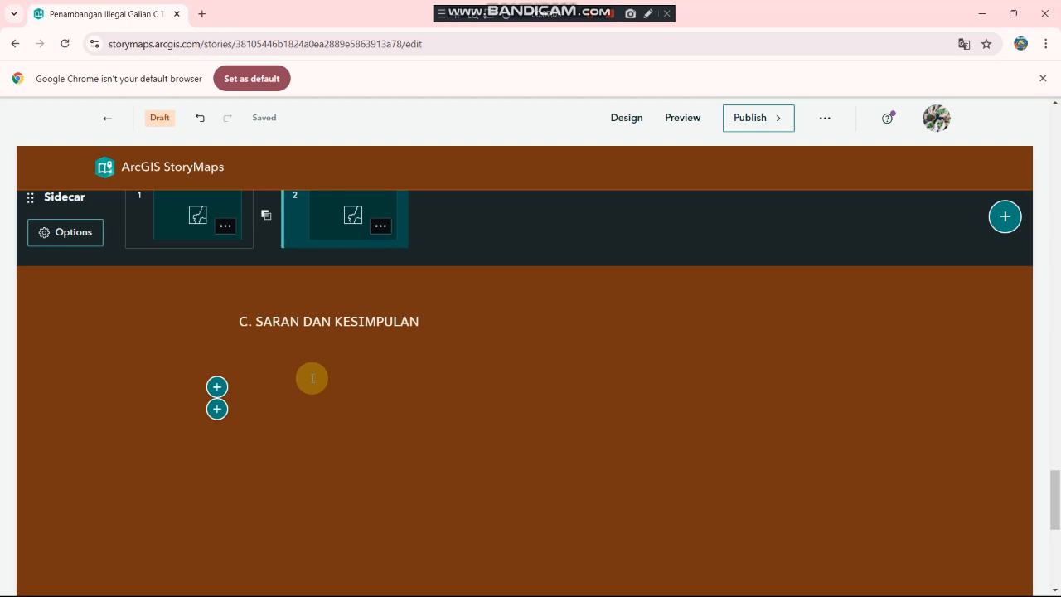
{"action": "key", "text": "Return"}
{"action": "key", "text": "Return"}
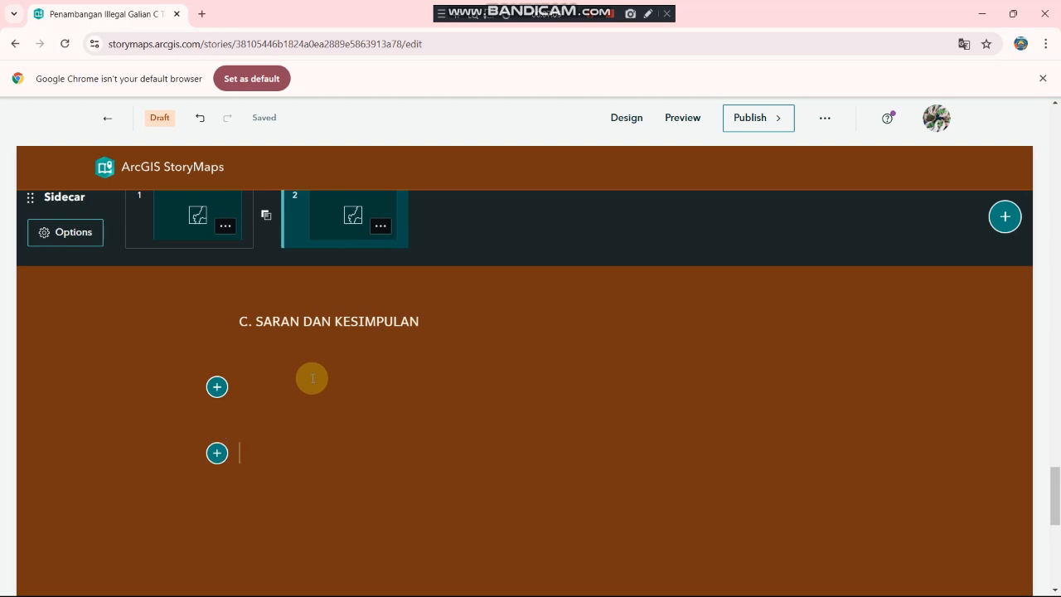
{"action": "type", "text": "DAFTAR P"}
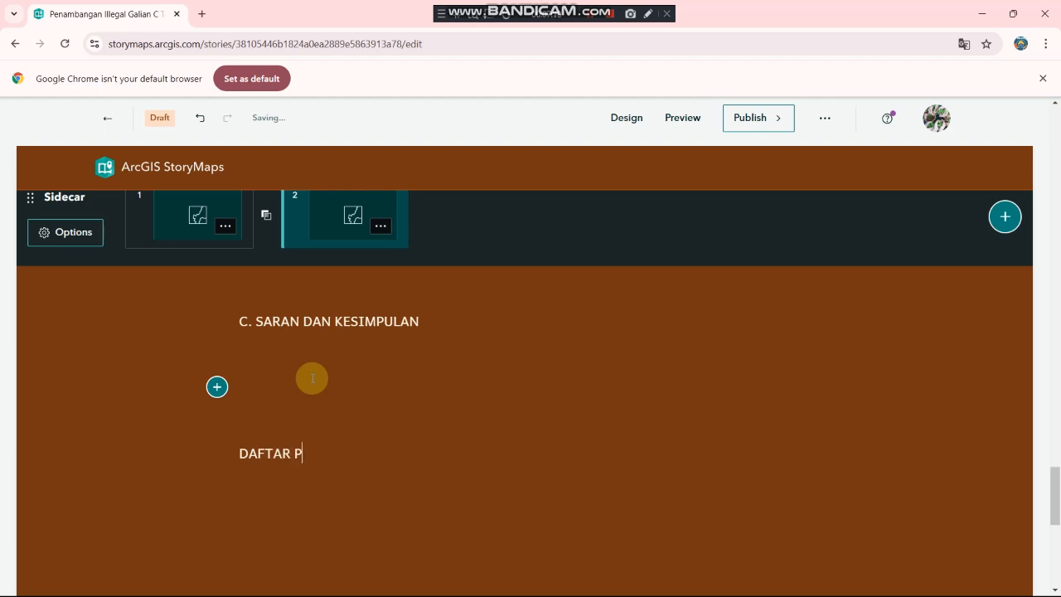
{"action": "type", "text": "USTAKA"}
Step: Review the reference list, selecting and deselecting the Nama (Tahun) citation template line
{"action": "scroll", "coordinate": [312, 378], "scroll_direction": "down", "scroll_amount": 1}
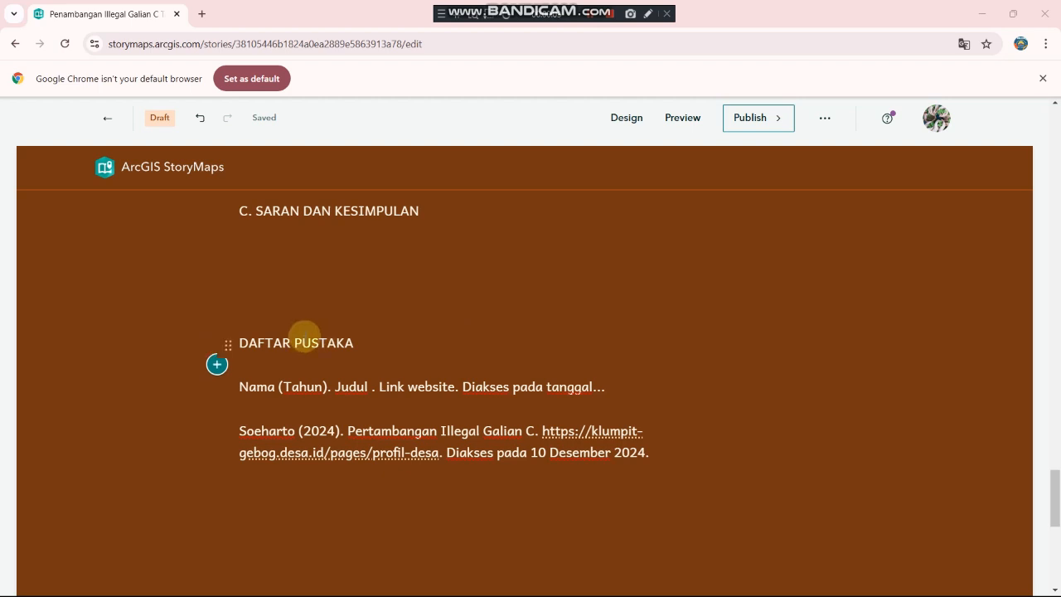
{"action": "scroll", "coordinate": [339, 355], "scroll_direction": "down", "scroll_amount": 1}
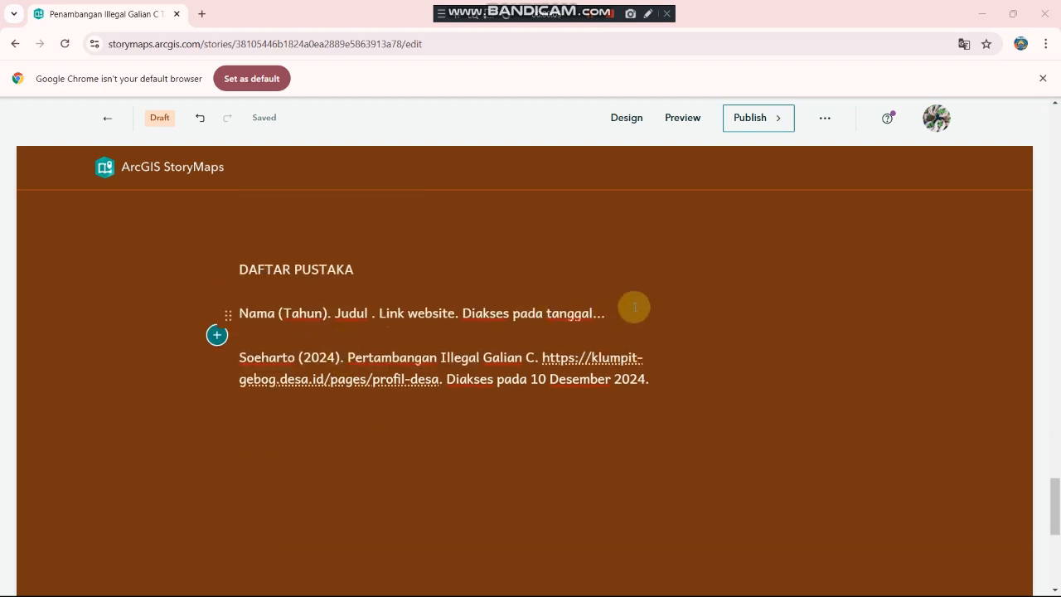
{"action": "left_click_drag", "start_coordinate": [627, 310], "coordinate": [208, 315]}
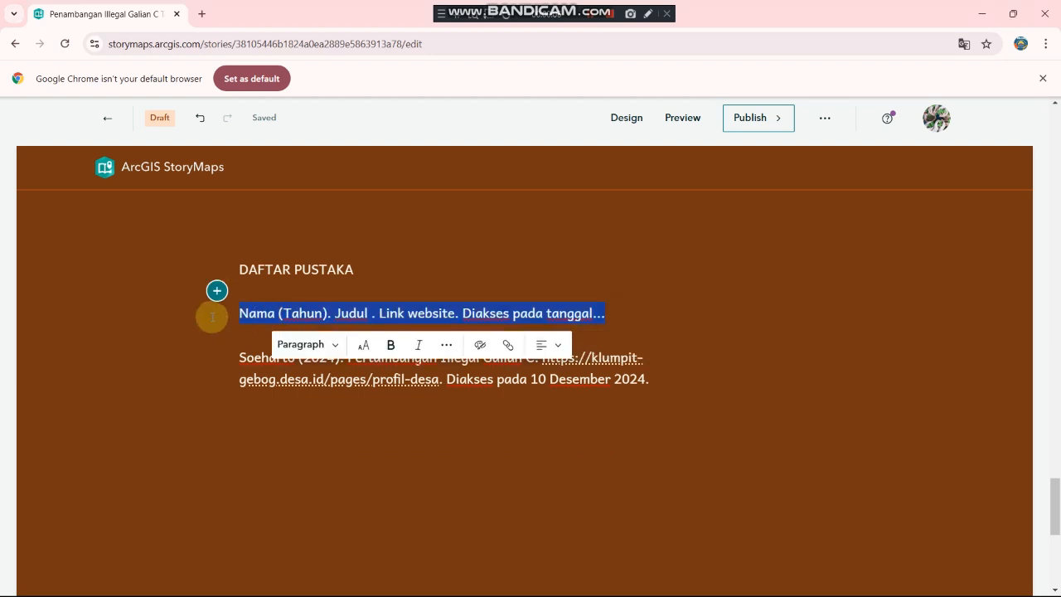
{"action": "left_click", "coordinate": [244, 335]}
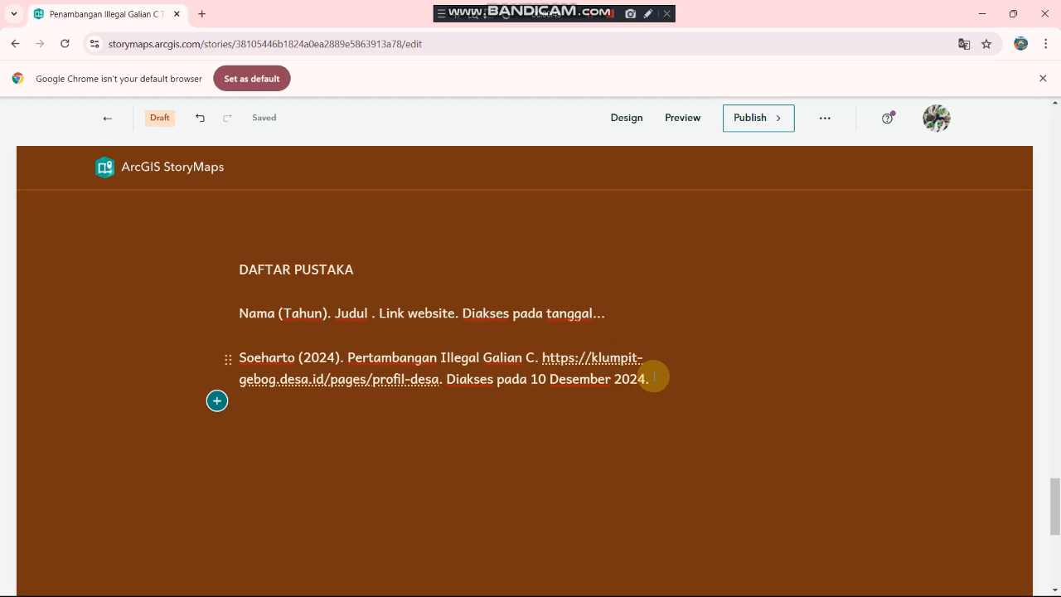
Step: Scroll back up to the top of the story
{"action": "scroll", "coordinate": [654, 378], "scroll_direction": "up", "scroll_amount": 1}
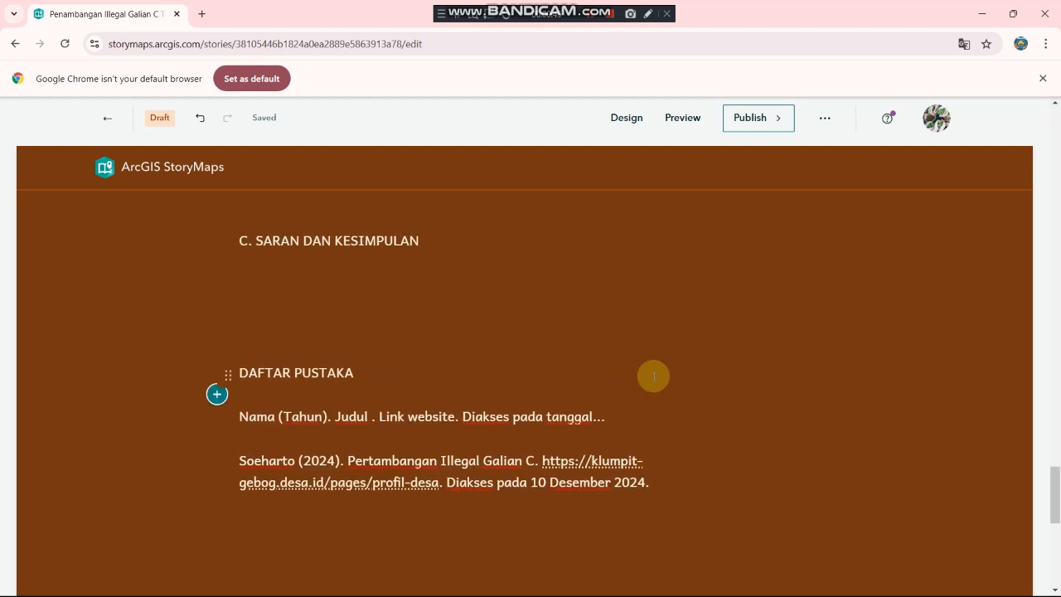
{"action": "scroll", "coordinate": [654, 377], "scroll_direction": "up", "scroll_amount": 4}
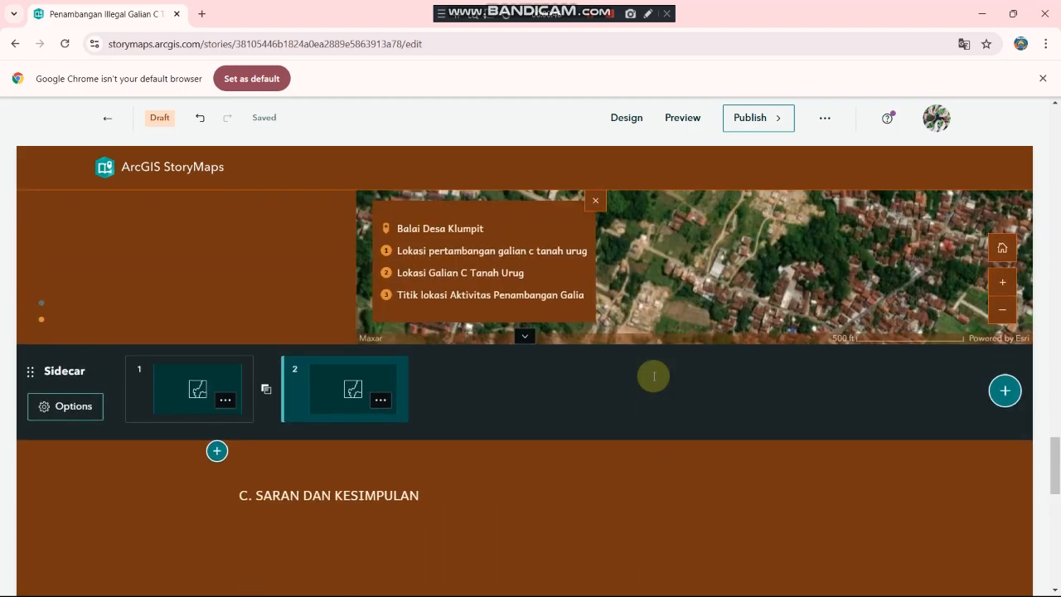
{"action": "scroll", "coordinate": [653, 380], "scroll_direction": "up", "scroll_amount": 10}
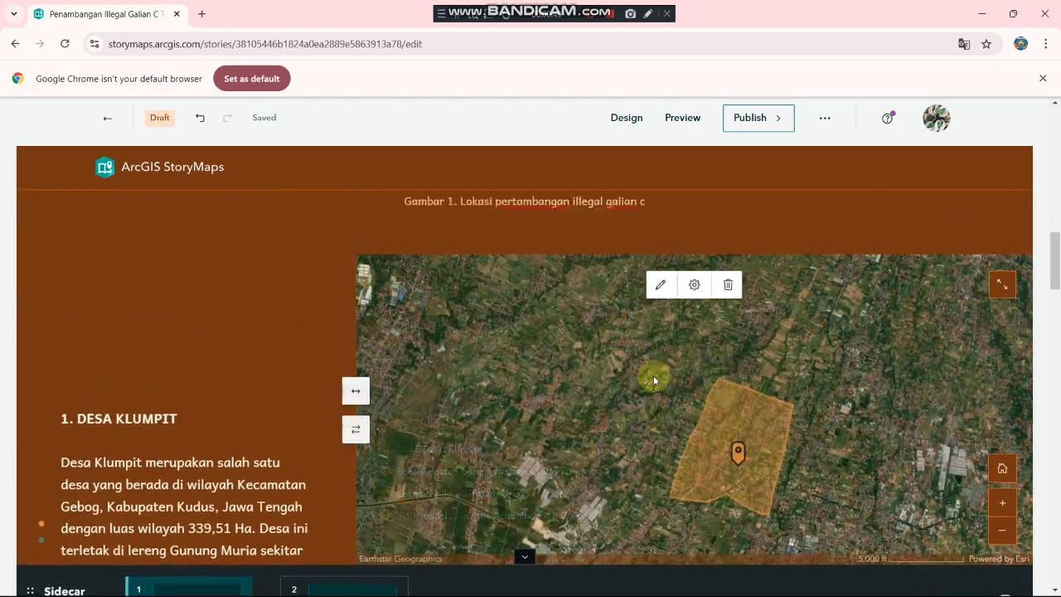
{"action": "scroll", "coordinate": [653, 377], "scroll_direction": "up", "scroll_amount": 5}
{"action": "scroll", "coordinate": [654, 374], "scroll_direction": "down", "scroll_amount": 3}
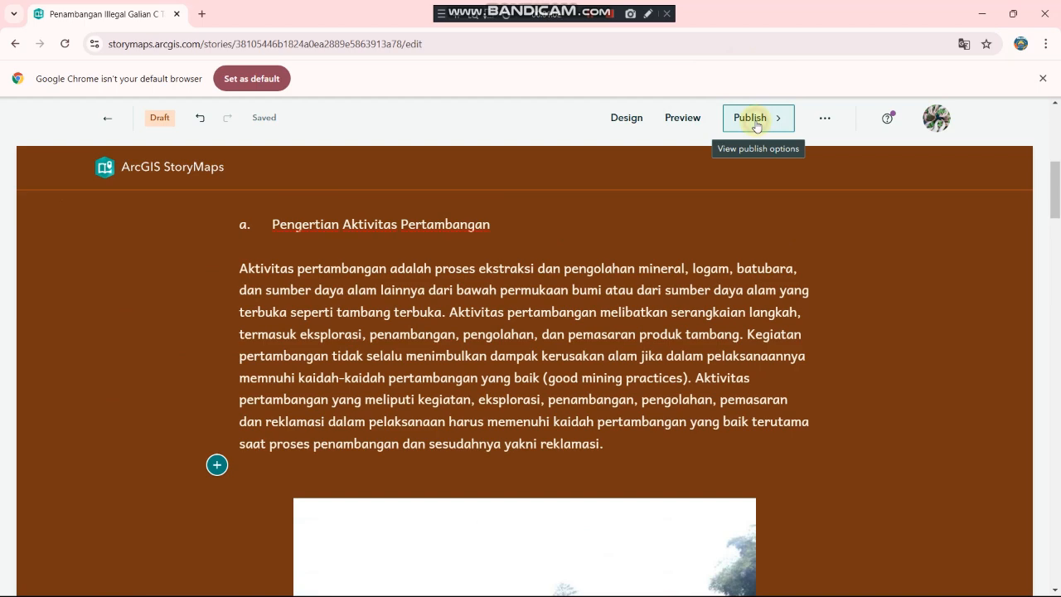
Step: Publish the story with sharing set to Everyone (Public)
{"action": "left_click", "coordinate": [756, 123]}
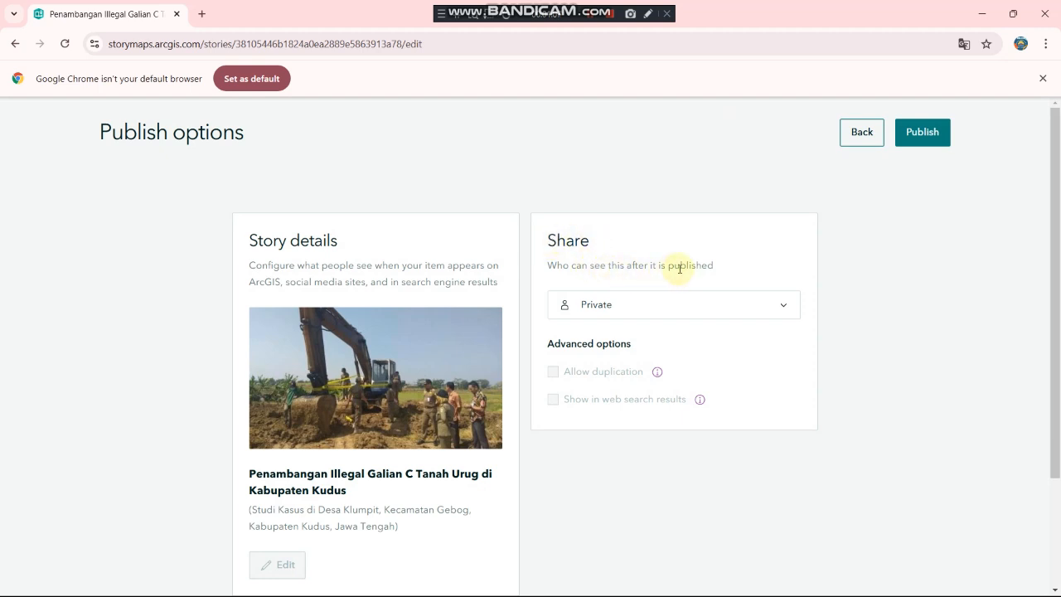
{"action": "scroll", "coordinate": [705, 269], "scroll_direction": "down", "scroll_amount": 1}
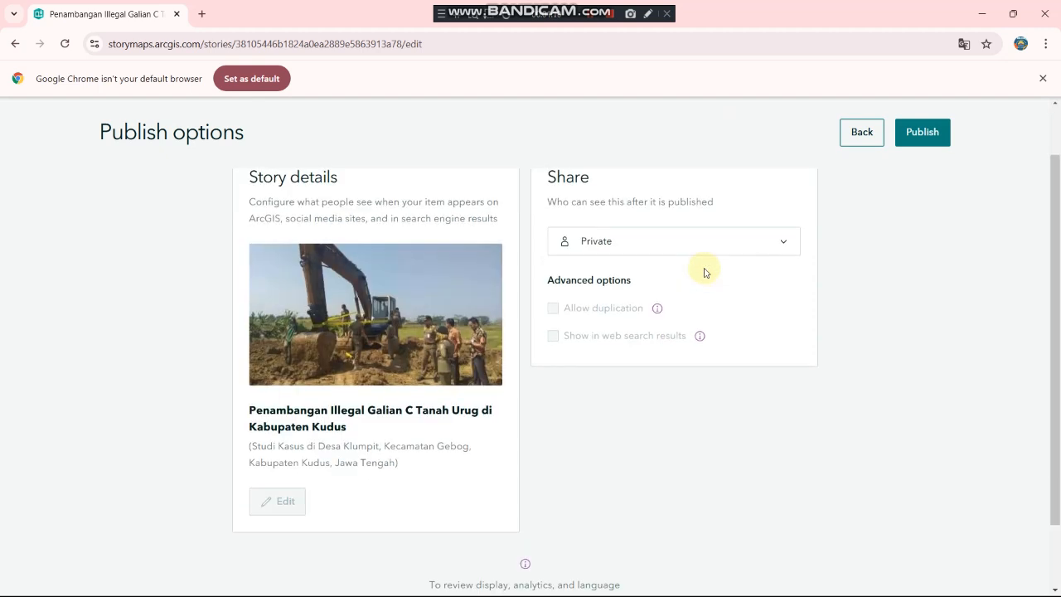
{"action": "left_click", "coordinate": [786, 246]}
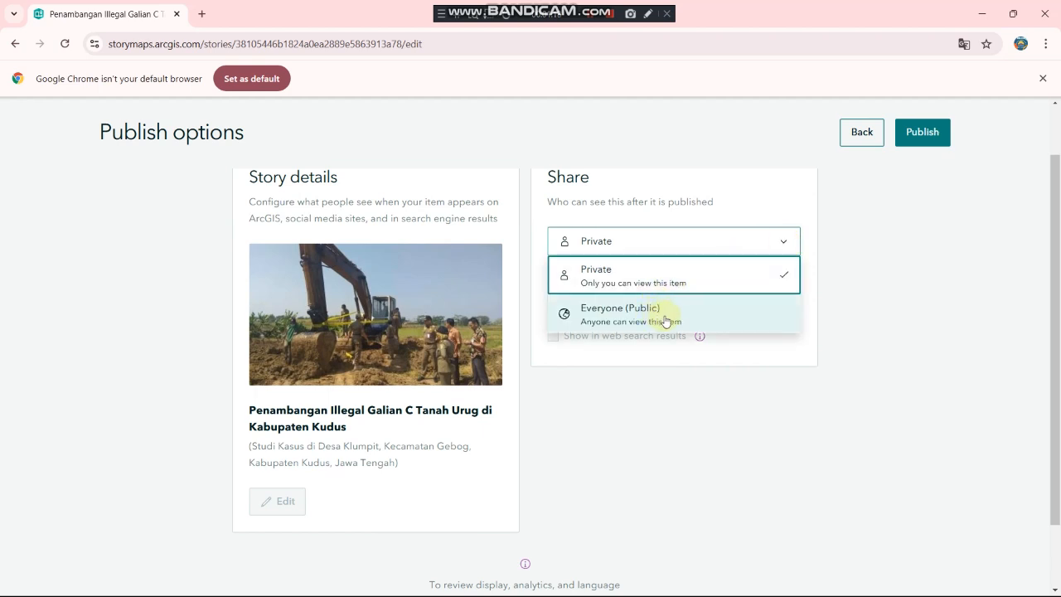
{"action": "left_click", "coordinate": [677, 318]}
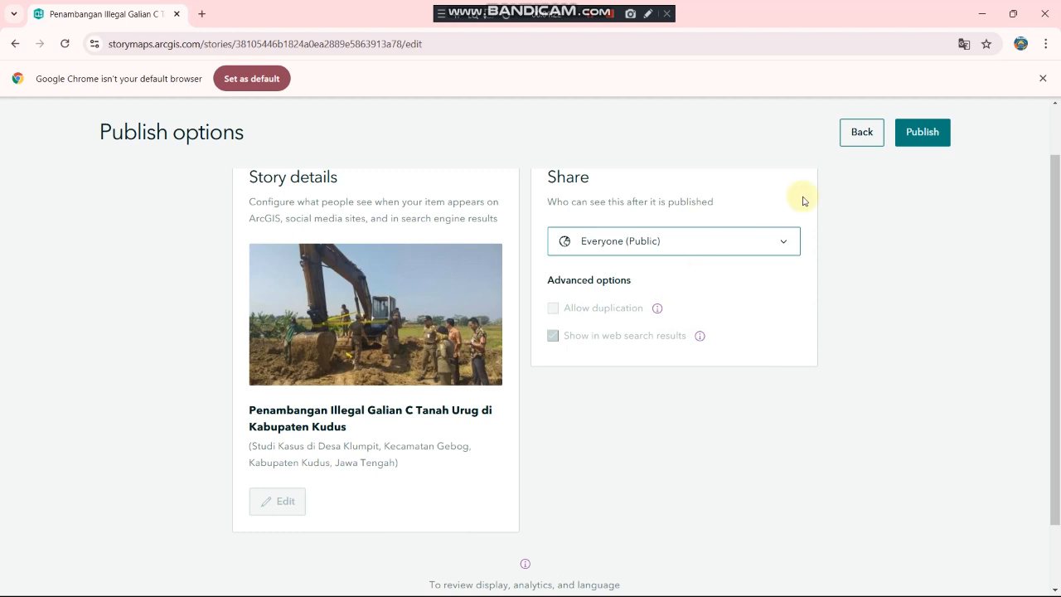
{"action": "left_click", "coordinate": [923, 145]}
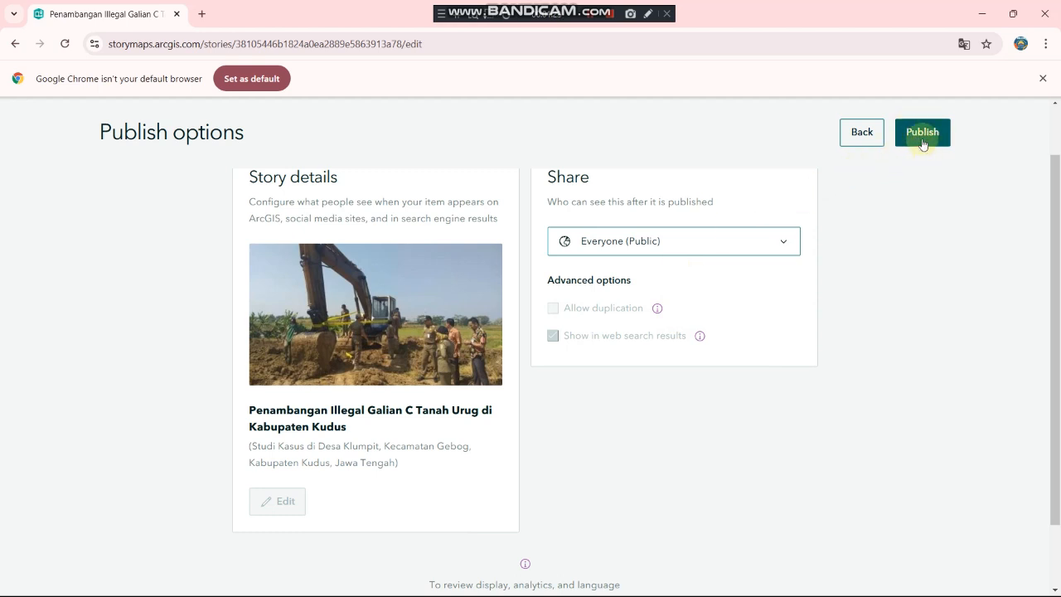
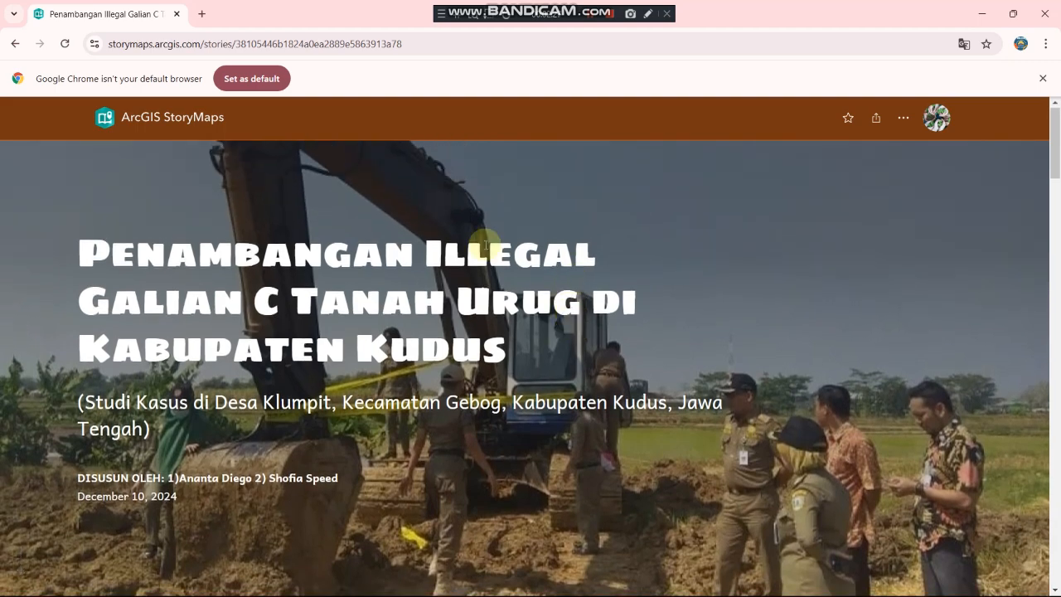
Step: Scroll down the published story to the Klumpit map and its numbered legend
{"action": "scroll", "coordinate": [586, 266], "scroll_direction": "down", "scroll_amount": 5}
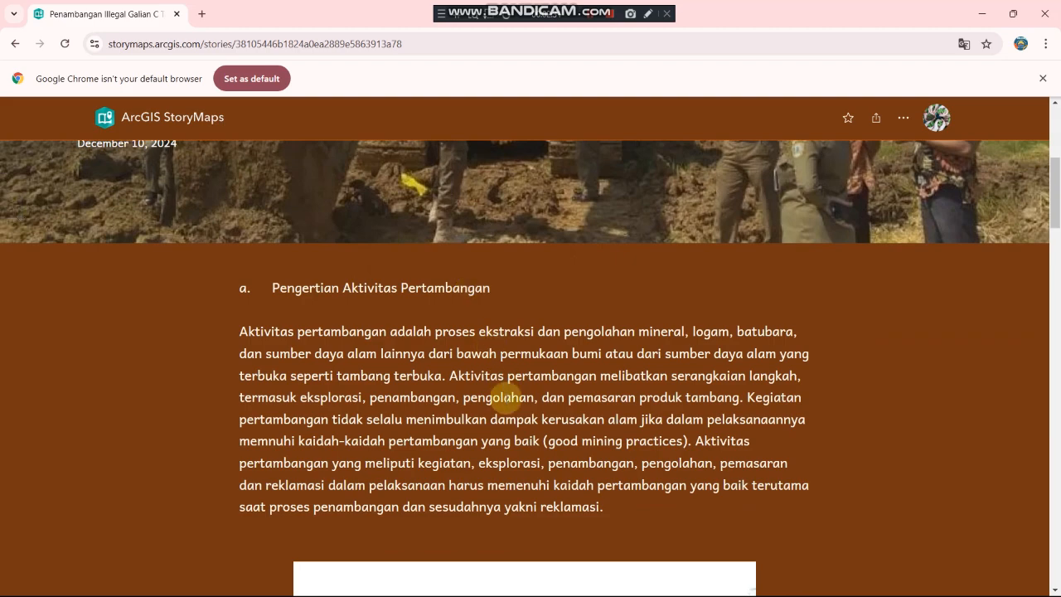
{"action": "scroll", "coordinate": [506, 398], "scroll_direction": "down", "scroll_amount": 3}
{"action": "scroll", "coordinate": [506, 399], "scroll_direction": "down", "scroll_amount": 4}
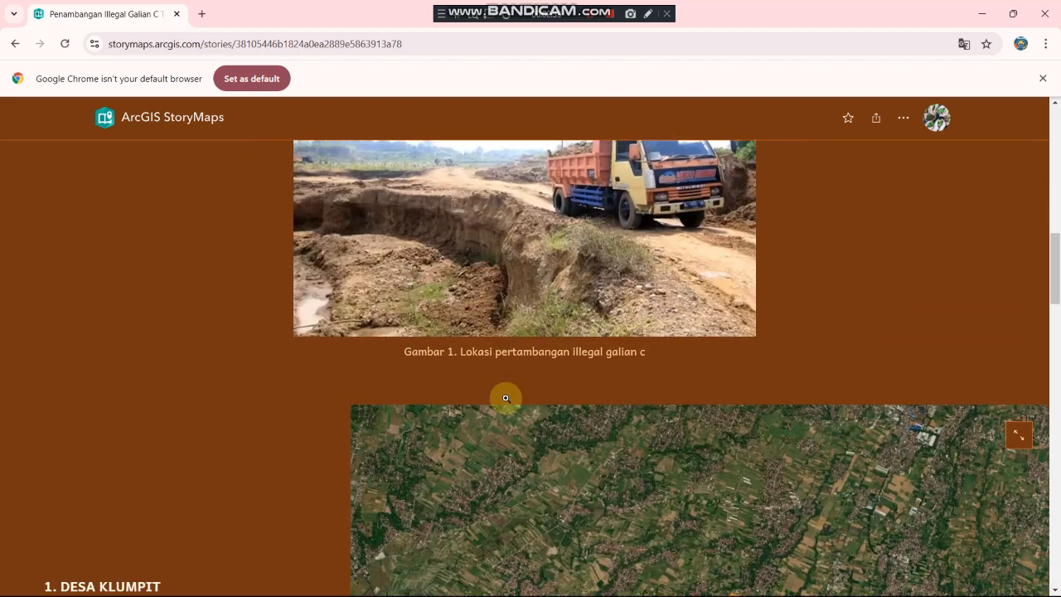
{"action": "scroll", "coordinate": [506, 399], "scroll_direction": "down", "scroll_amount": 3}
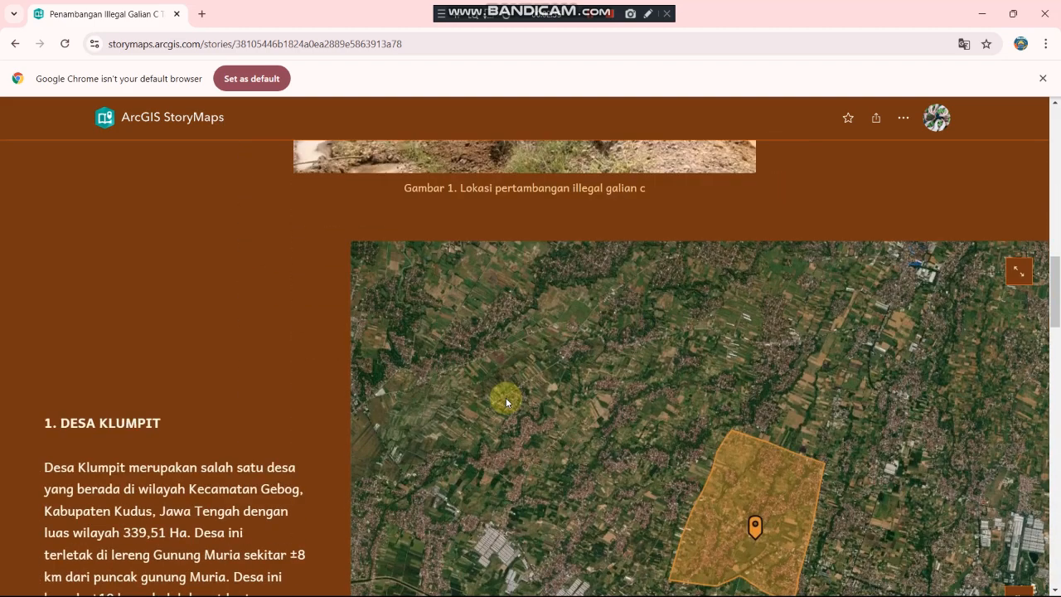
{"action": "scroll", "coordinate": [506, 397], "scroll_direction": "up", "scroll_amount": 10}
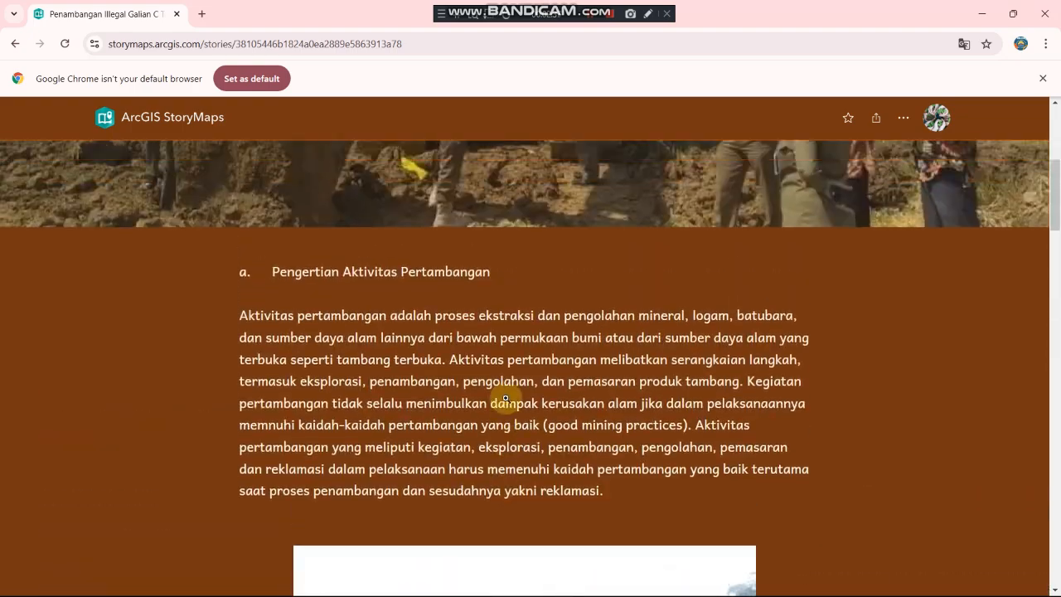
{"action": "scroll", "coordinate": [506, 398], "scroll_direction": "down", "scroll_amount": 3}
{"action": "scroll", "coordinate": [505, 399], "scroll_direction": "down", "scroll_amount": 5}
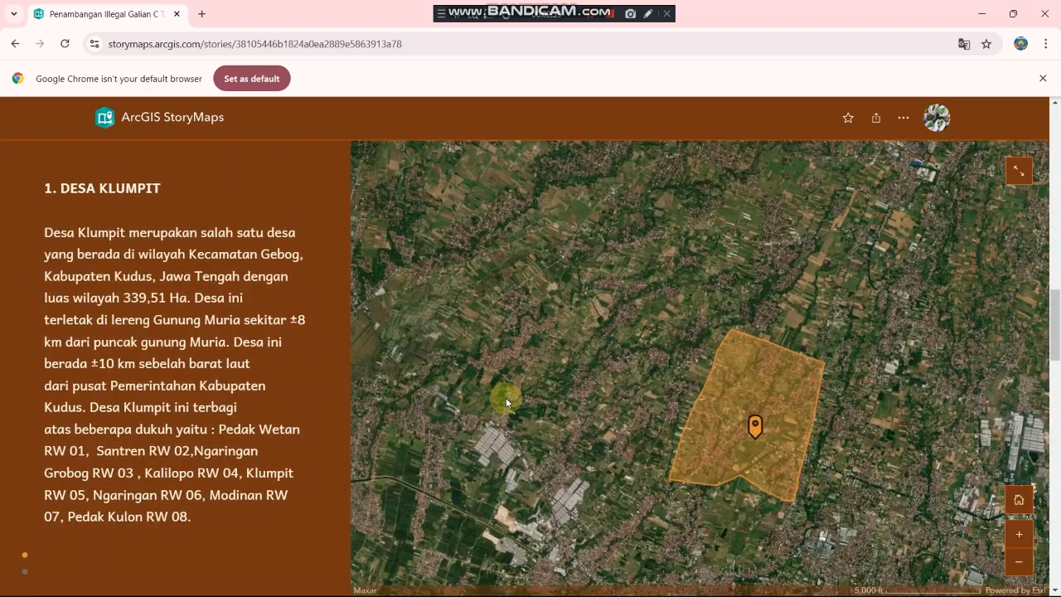
{"action": "scroll", "coordinate": [506, 398], "scroll_direction": "up", "scroll_amount": 1}
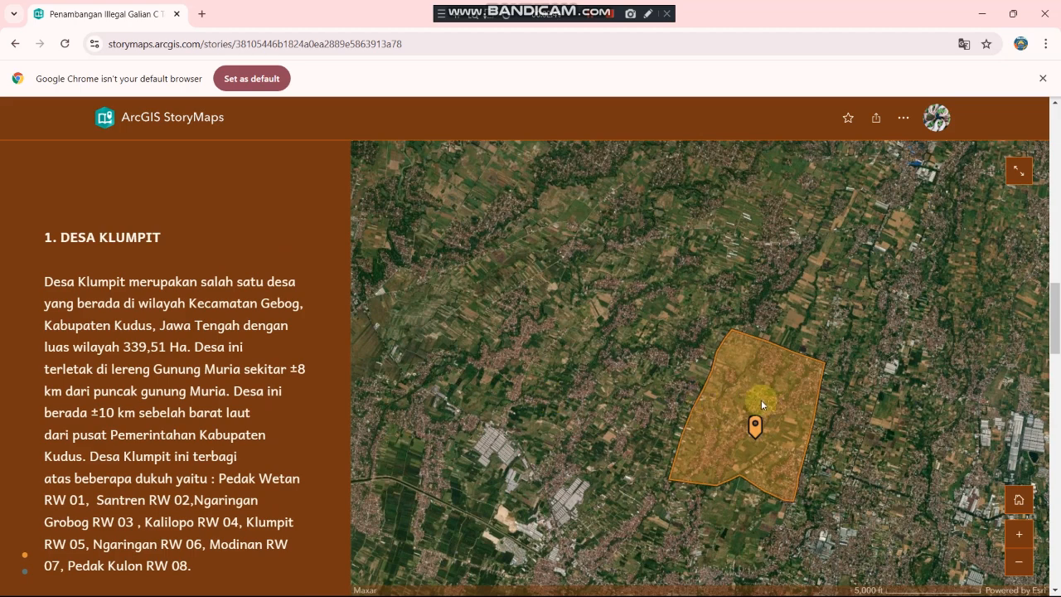
{"action": "scroll", "coordinate": [618, 404], "scroll_direction": "down", "scroll_amount": 1}
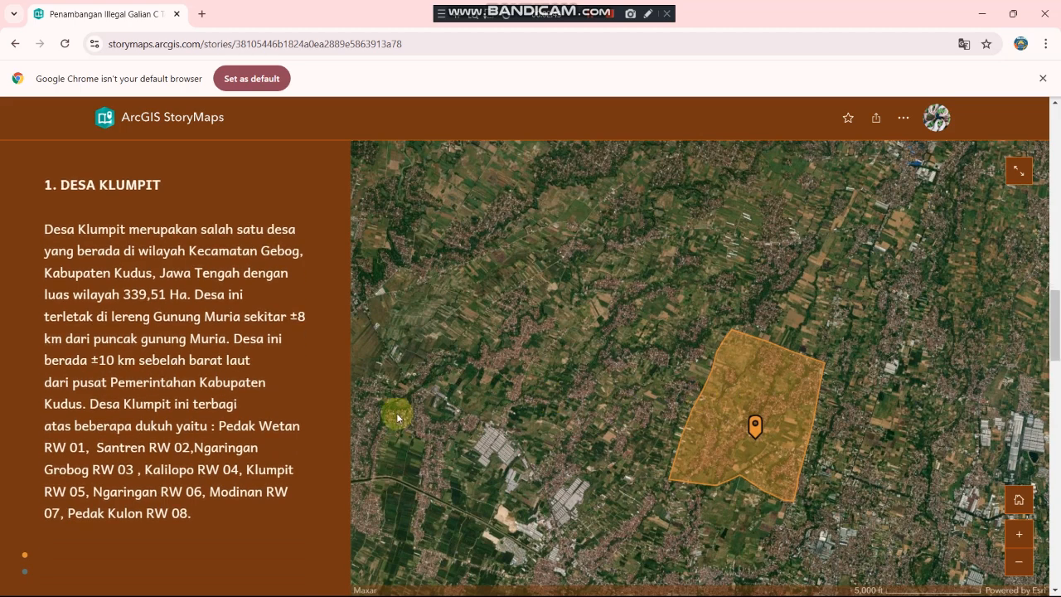
{"action": "scroll", "coordinate": [162, 370], "scroll_direction": "down", "scroll_amount": 2}
{"action": "scroll", "coordinate": [162, 371], "scroll_direction": "down", "scroll_amount": 7}
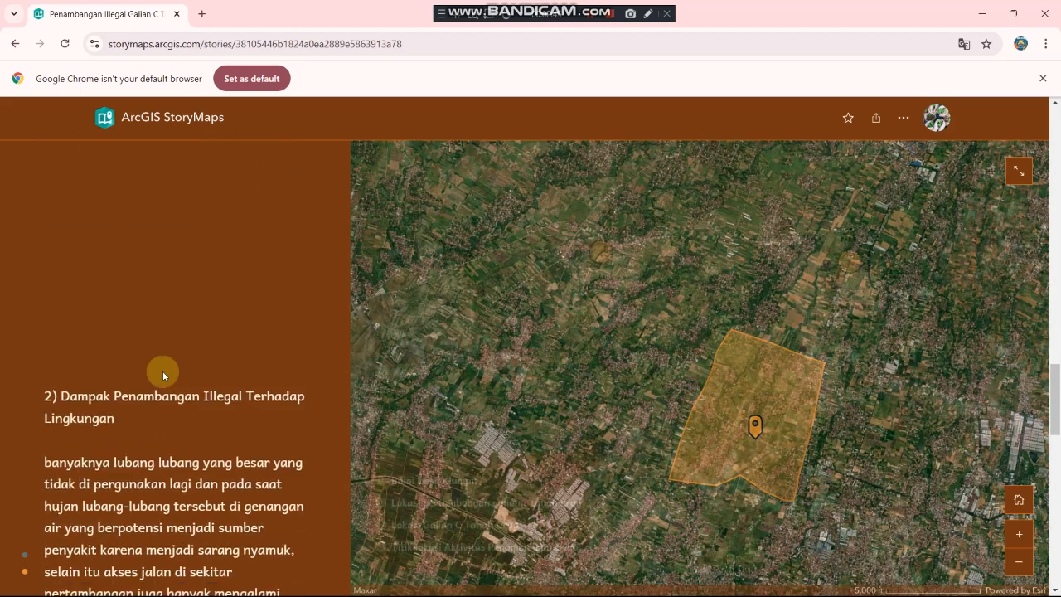
{"action": "scroll", "coordinate": [162, 371], "scroll_direction": "down", "scroll_amount": 1}
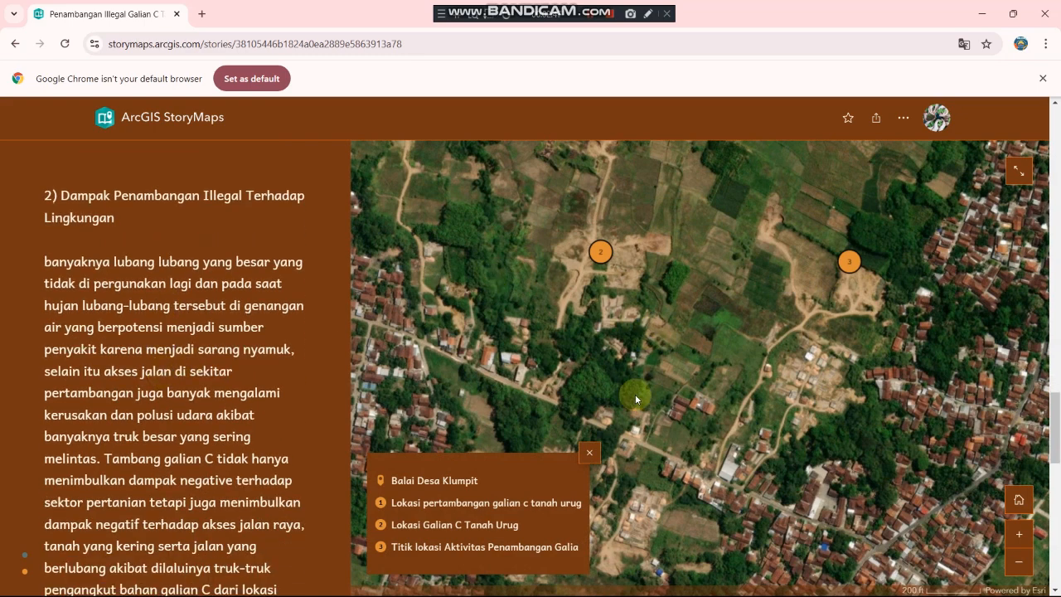
{"action": "mouse_move", "coordinate": [598, 244]}
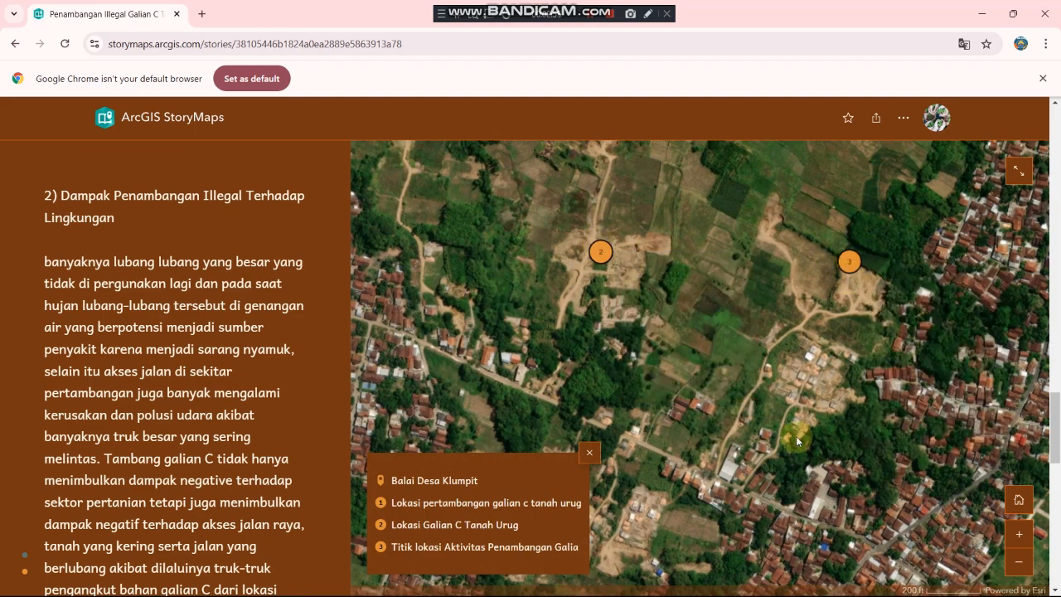
{"action": "scroll", "coordinate": [796, 436], "scroll_direction": "down", "scroll_amount": 1}
{"action": "scroll", "coordinate": [796, 436], "scroll_direction": "up", "scroll_amount": 3}
{"action": "scroll", "coordinate": [796, 436], "scroll_direction": "down", "scroll_amount": 2}
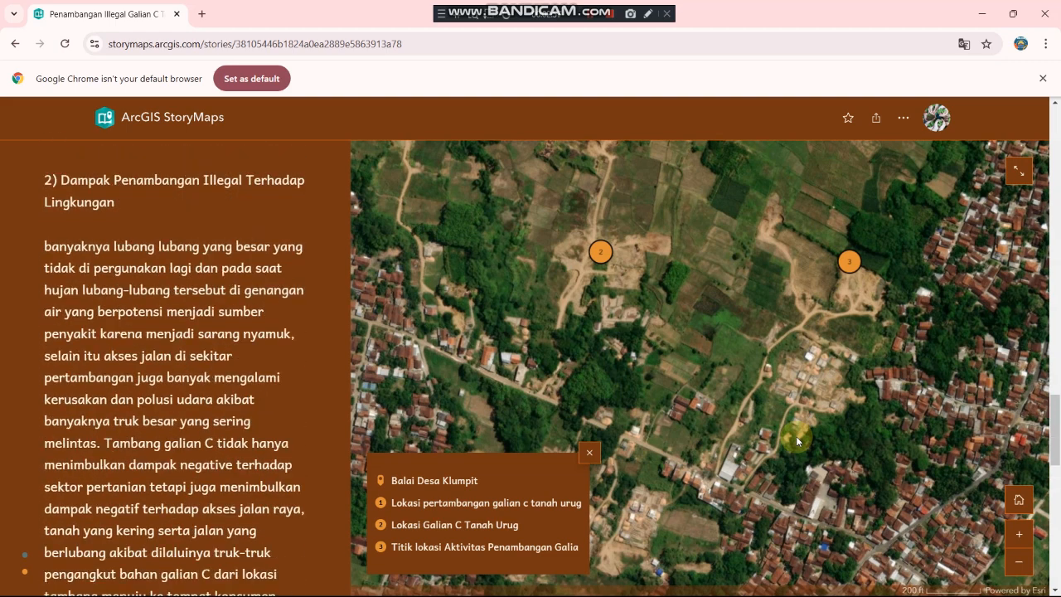
{"action": "scroll", "coordinate": [795, 436], "scroll_direction": "up", "scroll_amount": 1}
{"action": "scroll", "coordinate": [719, 280], "scroll_direction": "up", "scroll_amount": 2}
{"action": "scroll", "coordinate": [718, 280], "scroll_direction": "down", "scroll_amount": 3}
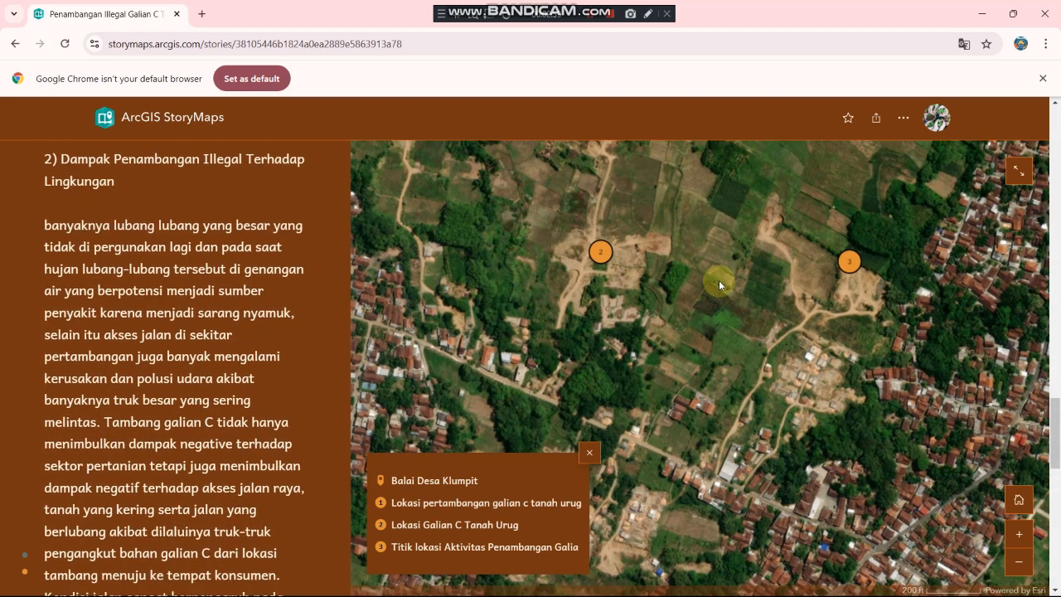
{"action": "scroll", "coordinate": [719, 280], "scroll_direction": "down", "scroll_amount": 2}
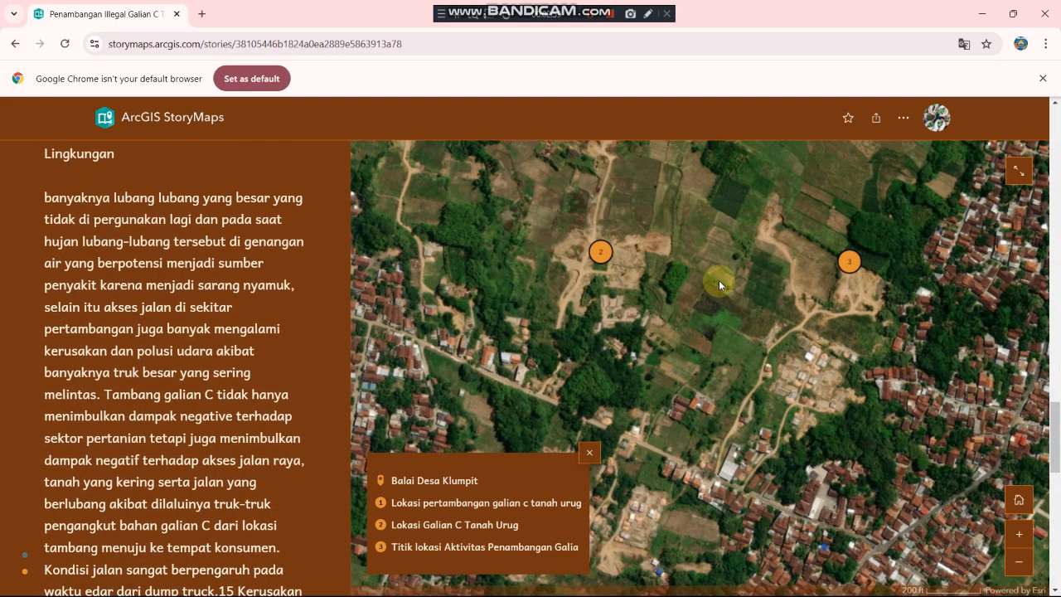
Step: Fly the map to mining locations 1, 2 (Lokasi Galian C Tanah Urug) and 3 with their photo popups
{"action": "left_click", "coordinate": [428, 504]}
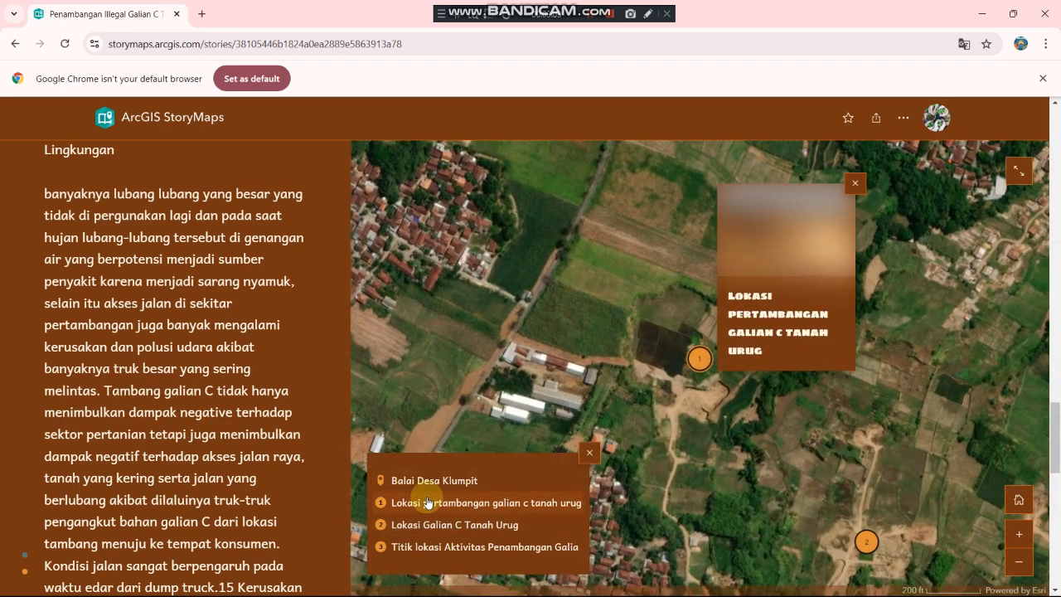
{"action": "left_click", "coordinate": [456, 524]}
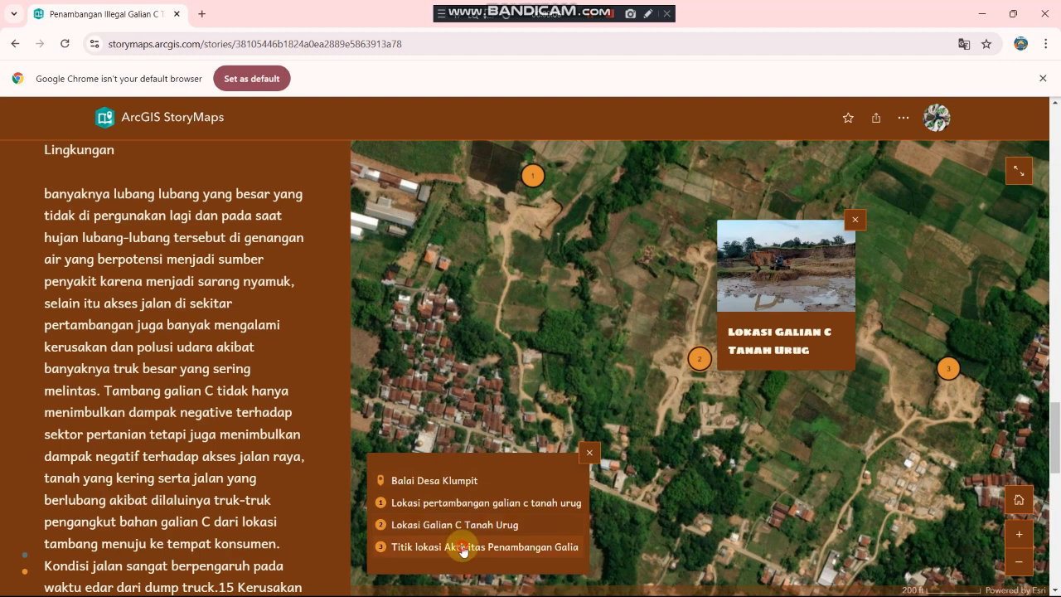
{"action": "left_click", "coordinate": [463, 547]}
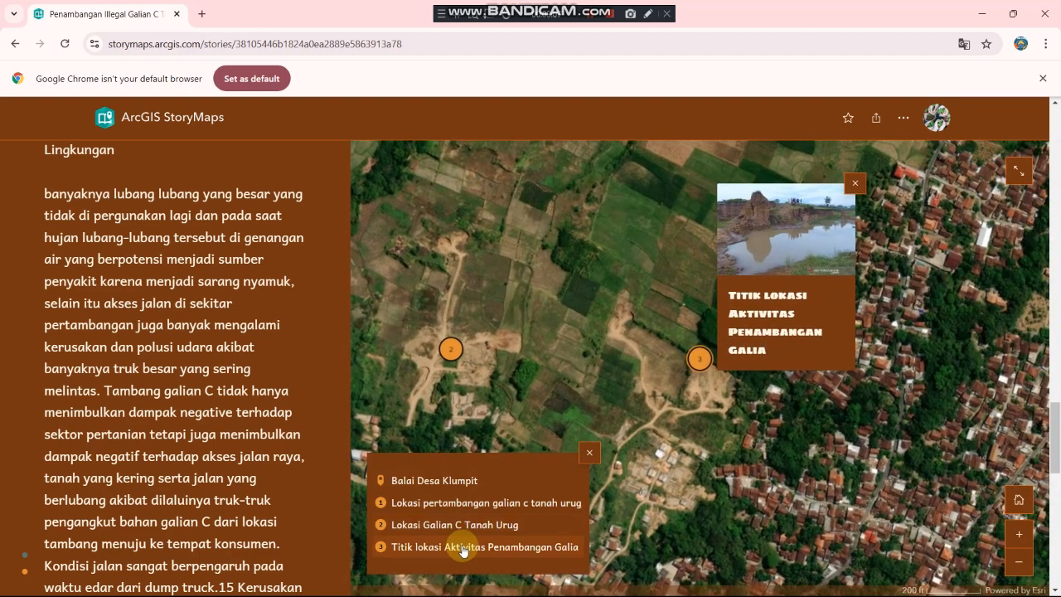
{"action": "scroll", "coordinate": [116, 400], "scroll_direction": "down", "scroll_amount": 8}
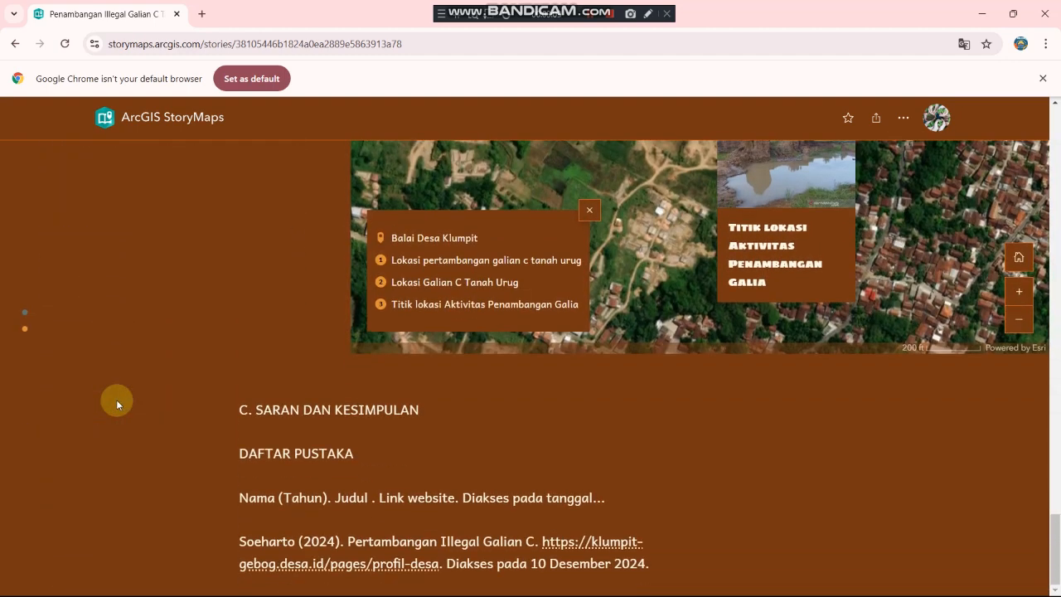
{"action": "scroll", "coordinate": [366, 526], "scroll_direction": "up", "scroll_amount": 10}
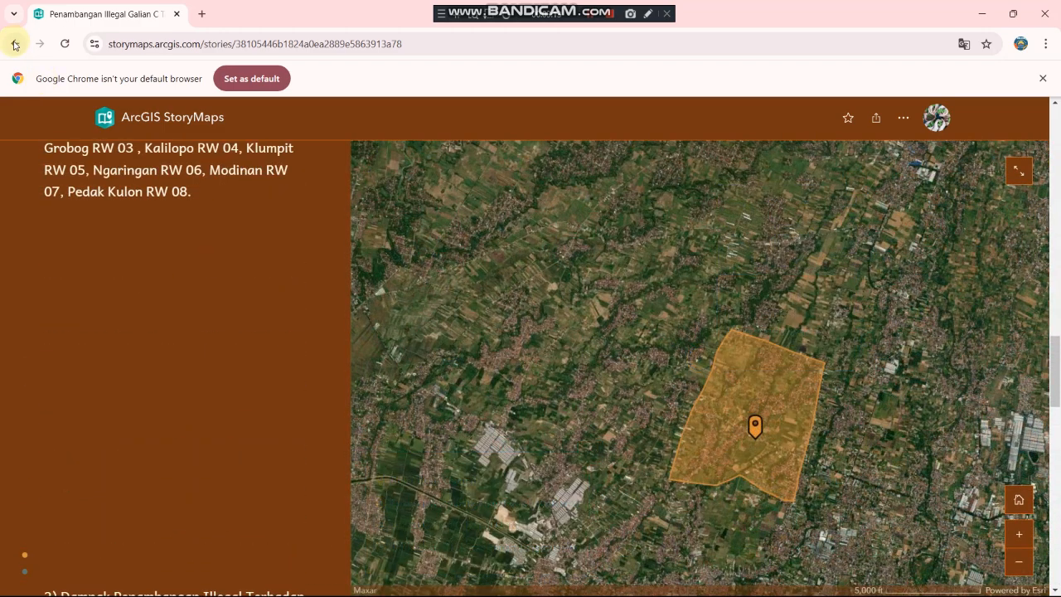
Step: Go back twice from the story to the Stories list and scroll down it
{"action": "left_click", "coordinate": [14, 45]}
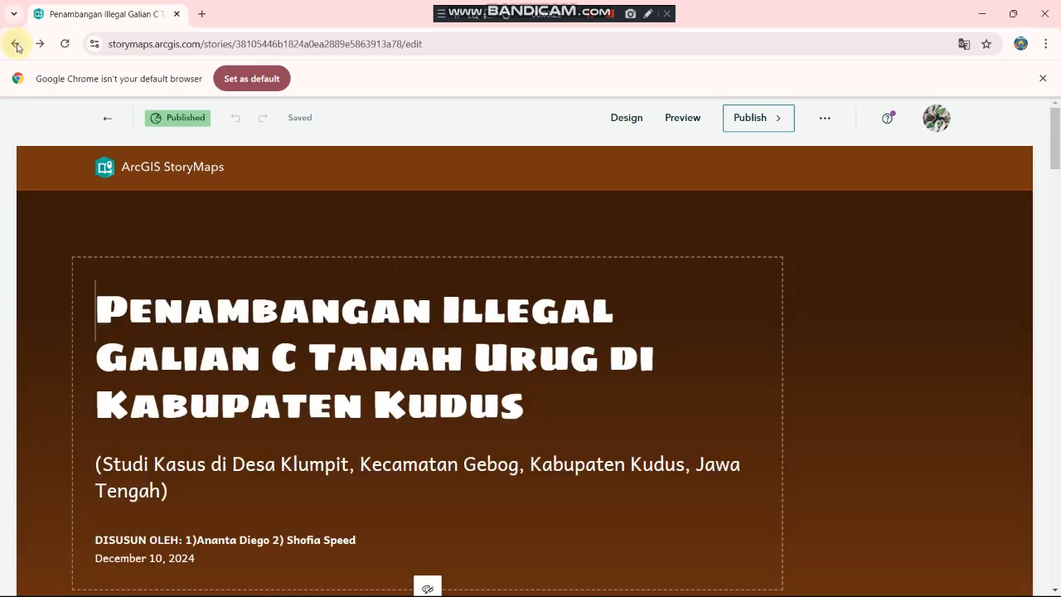
{"action": "left_click", "coordinate": [16, 44]}
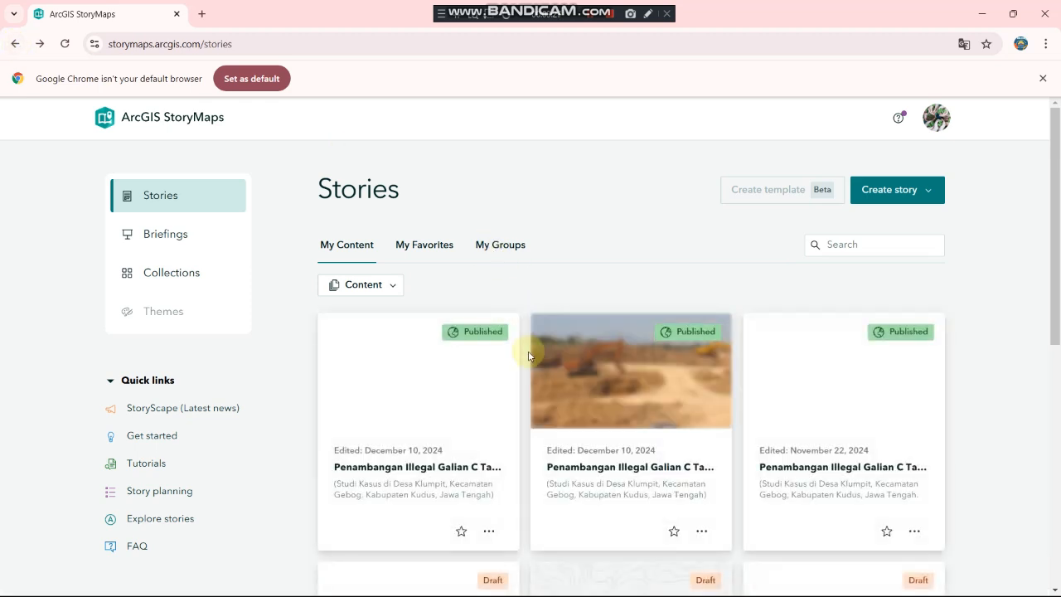
{"action": "scroll", "coordinate": [574, 392], "scroll_direction": "down", "scroll_amount": 1}
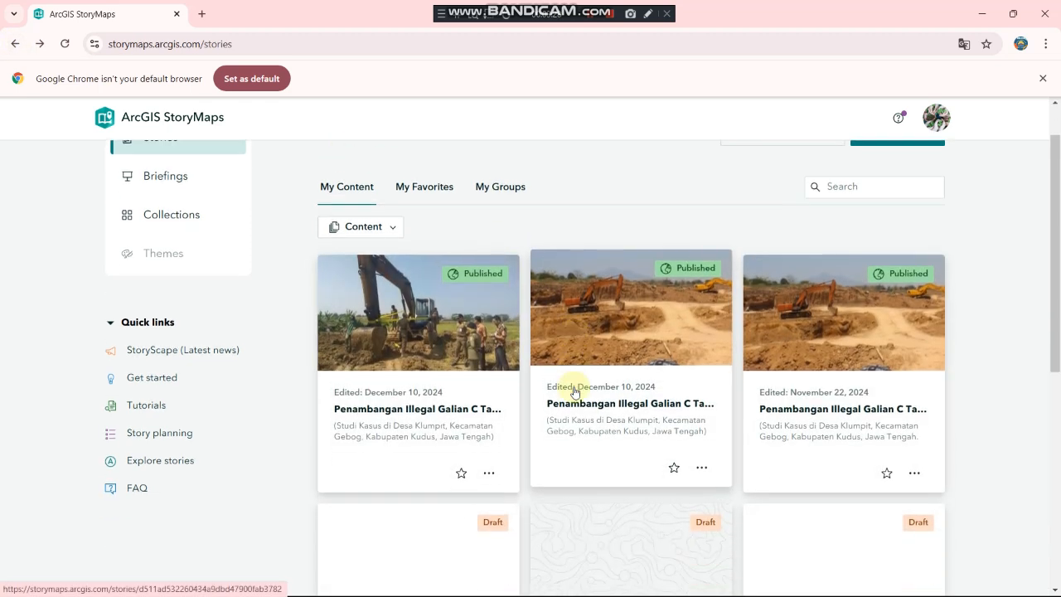
Step: Open the second published story and scroll down through its sections
{"action": "left_click", "coordinate": [681, 335]}
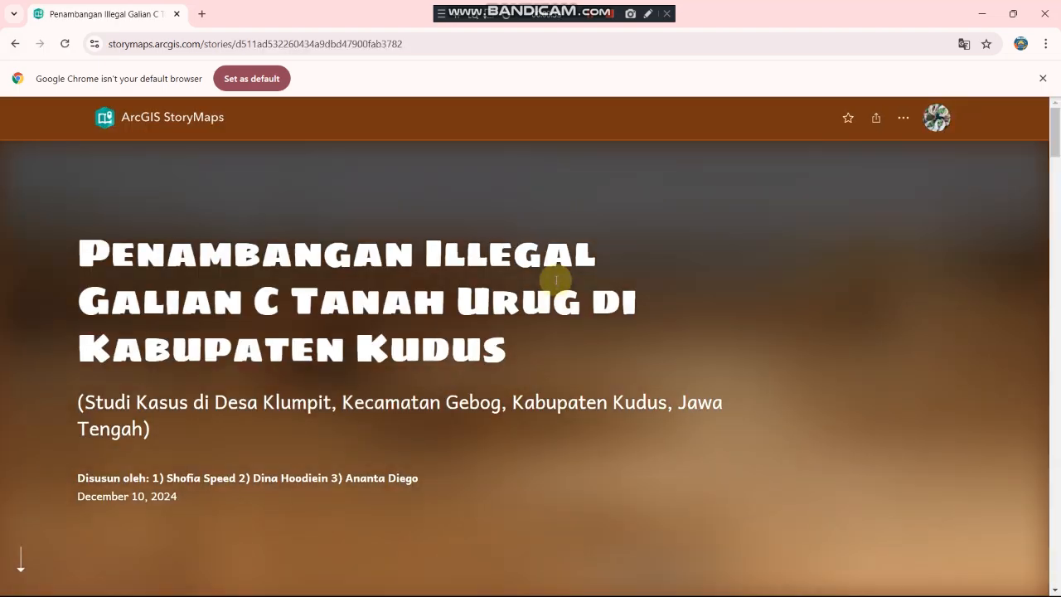
{"action": "scroll", "coordinate": [540, 384], "scroll_direction": "down", "scroll_amount": 7}
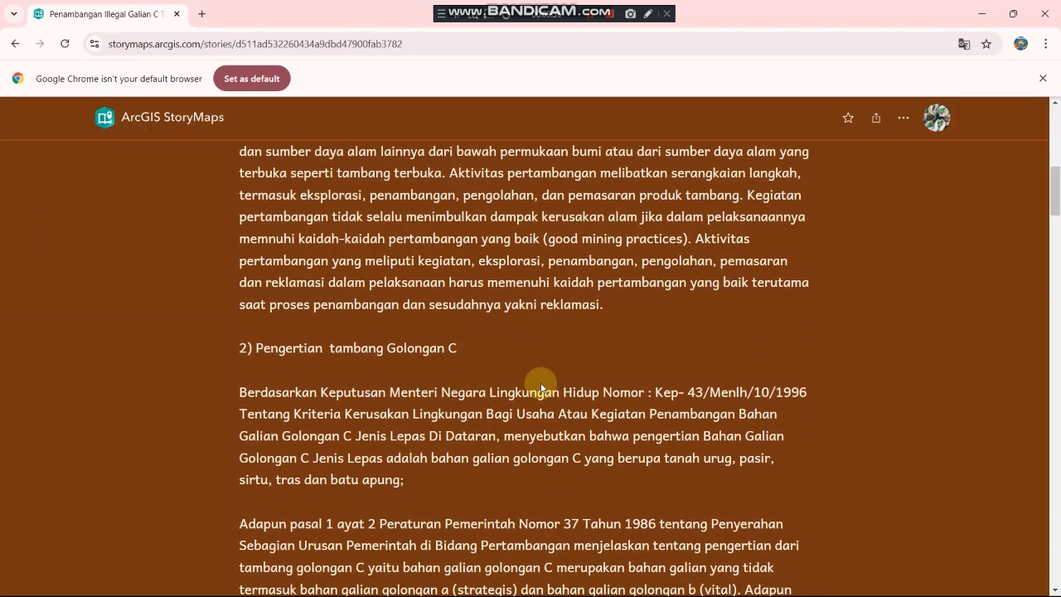
{"action": "scroll", "coordinate": [541, 388], "scroll_direction": "up", "scroll_amount": 3}
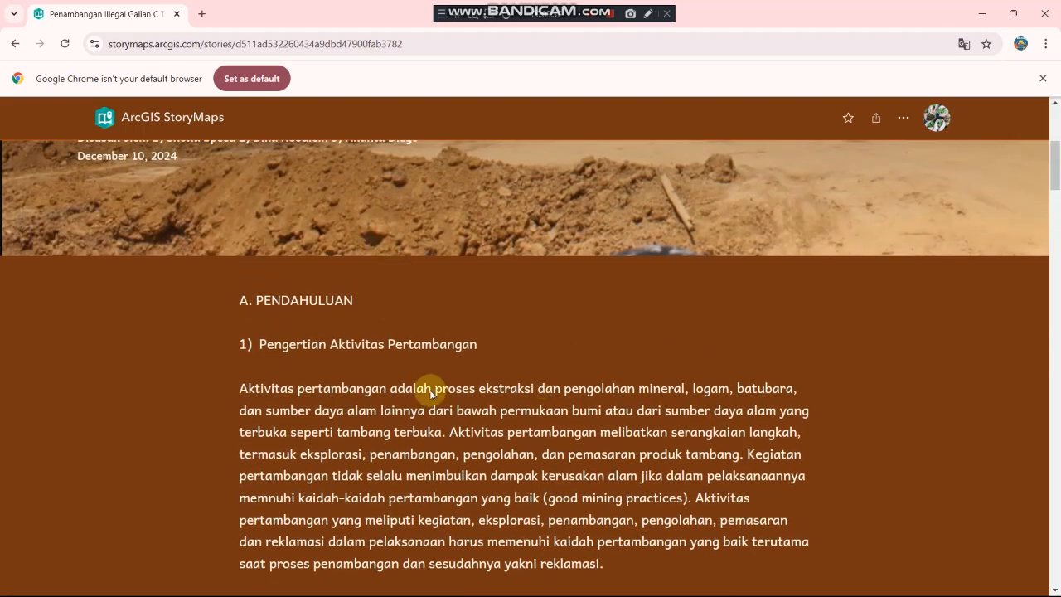
{"action": "scroll", "coordinate": [430, 394], "scroll_direction": "down", "scroll_amount": 7}
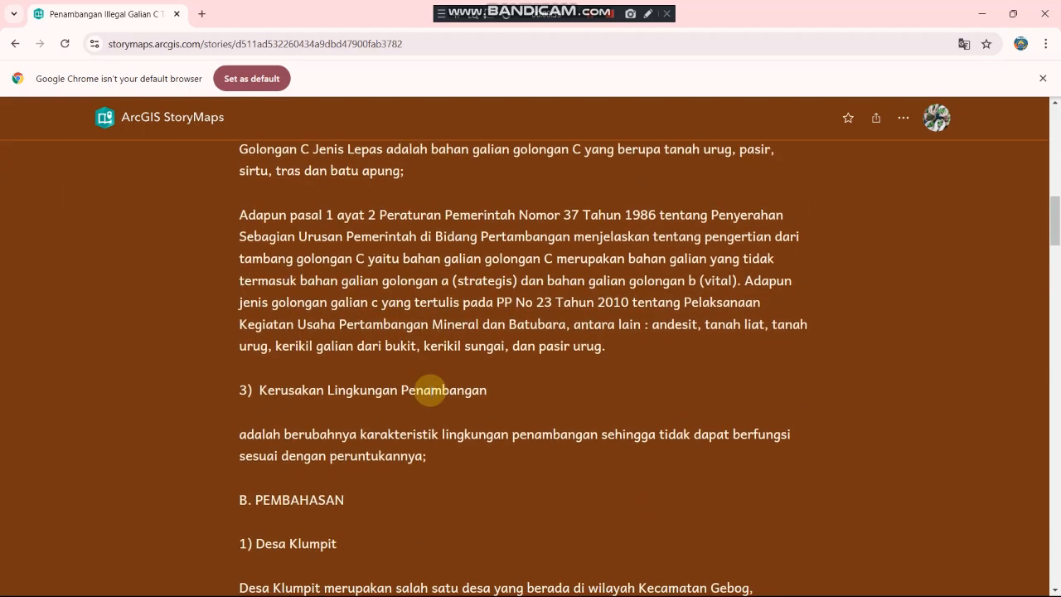
{"action": "scroll", "coordinate": [430, 391], "scroll_direction": "down", "scroll_amount": 3}
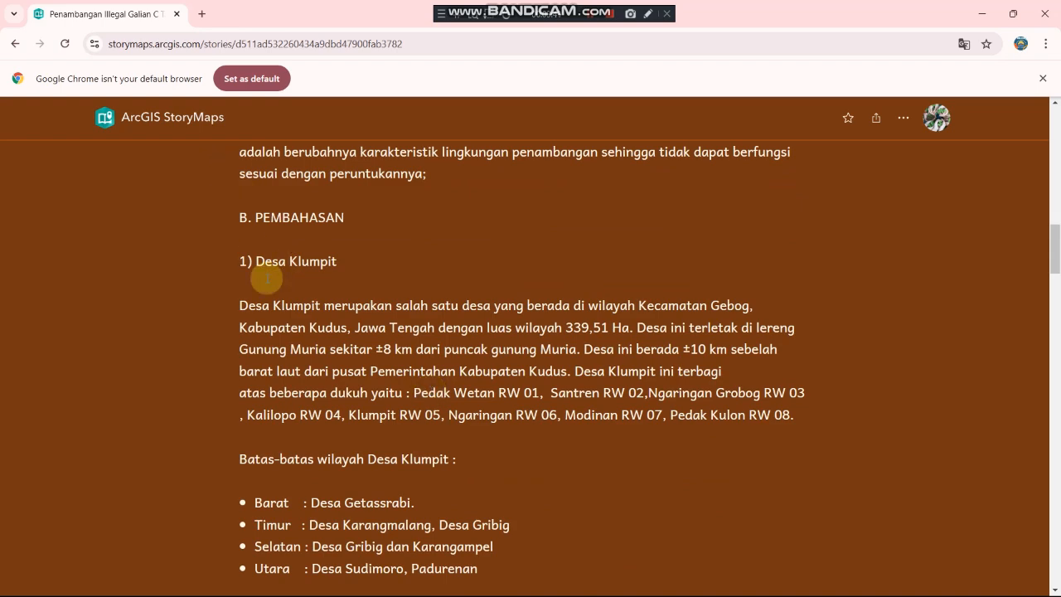
{"action": "scroll", "coordinate": [294, 306], "scroll_direction": "down", "scroll_amount": 4}
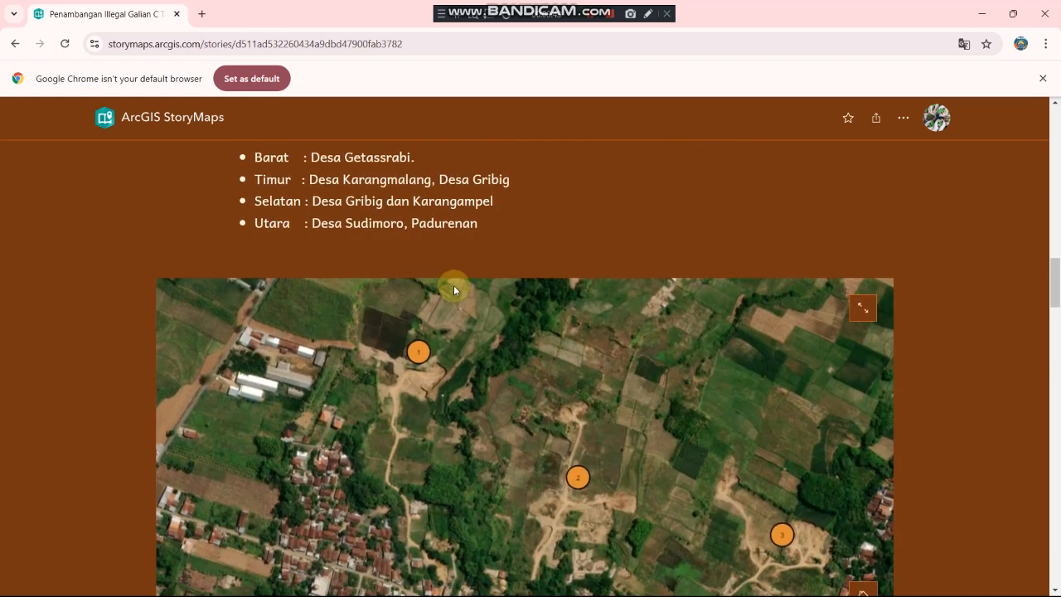
{"action": "scroll", "coordinate": [660, 431], "scroll_direction": "down", "scroll_amount": 2}
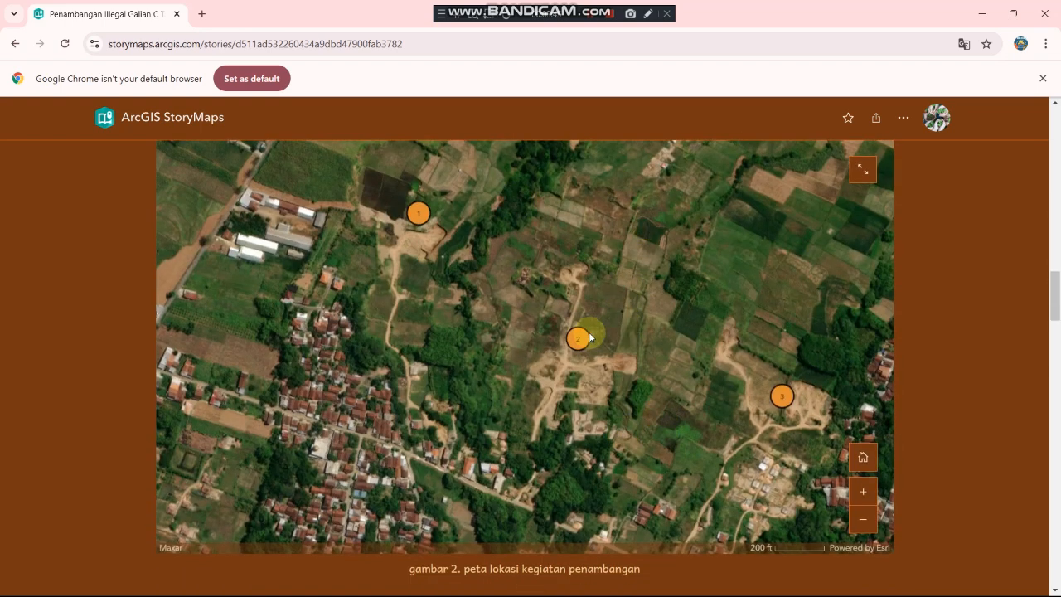
Step: Show the details card for mining point 2 and scroll around it
{"action": "left_click", "coordinate": [583, 341]}
{"action": "scroll", "coordinate": [780, 390], "scroll_direction": "down", "scroll_amount": 5}
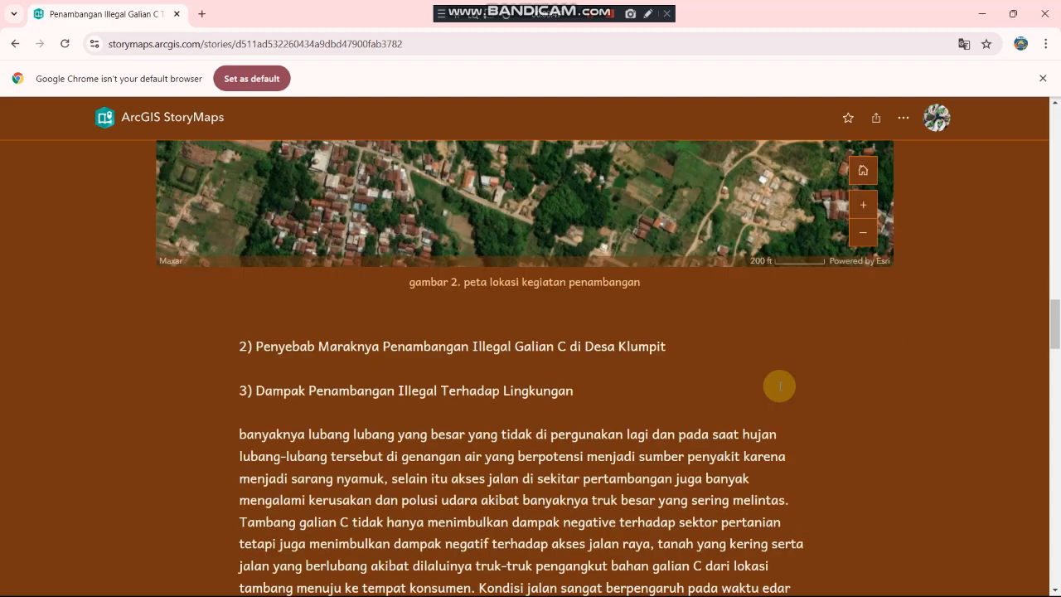
{"action": "scroll", "coordinate": [329, 335], "scroll_direction": "down", "scroll_amount": 6}
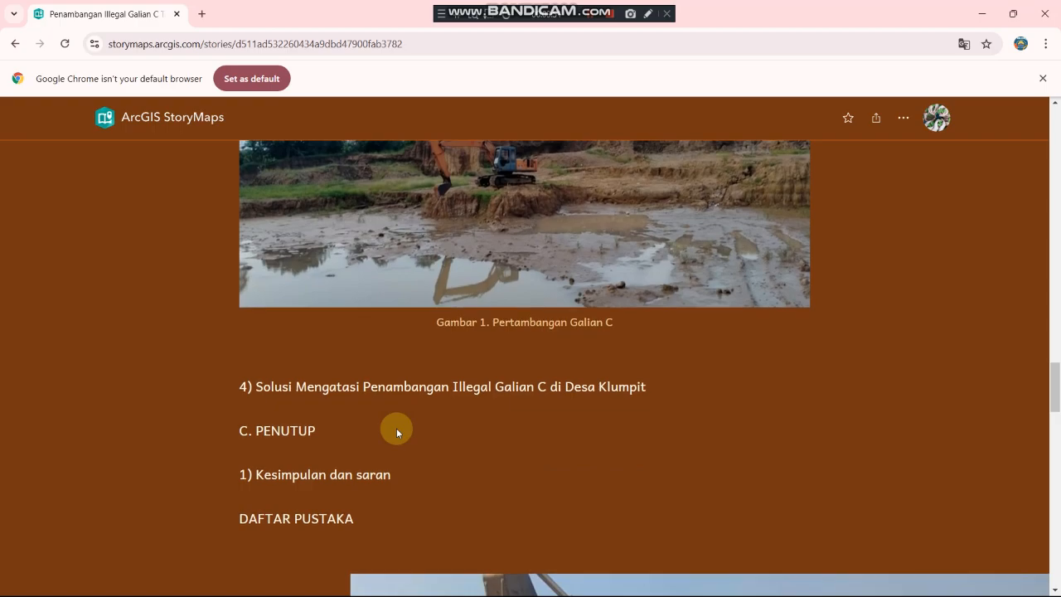
{"action": "scroll", "coordinate": [396, 427], "scroll_direction": "up", "scroll_amount": 1}
{"action": "scroll", "coordinate": [370, 542], "scroll_direction": "up", "scroll_amount": 15}
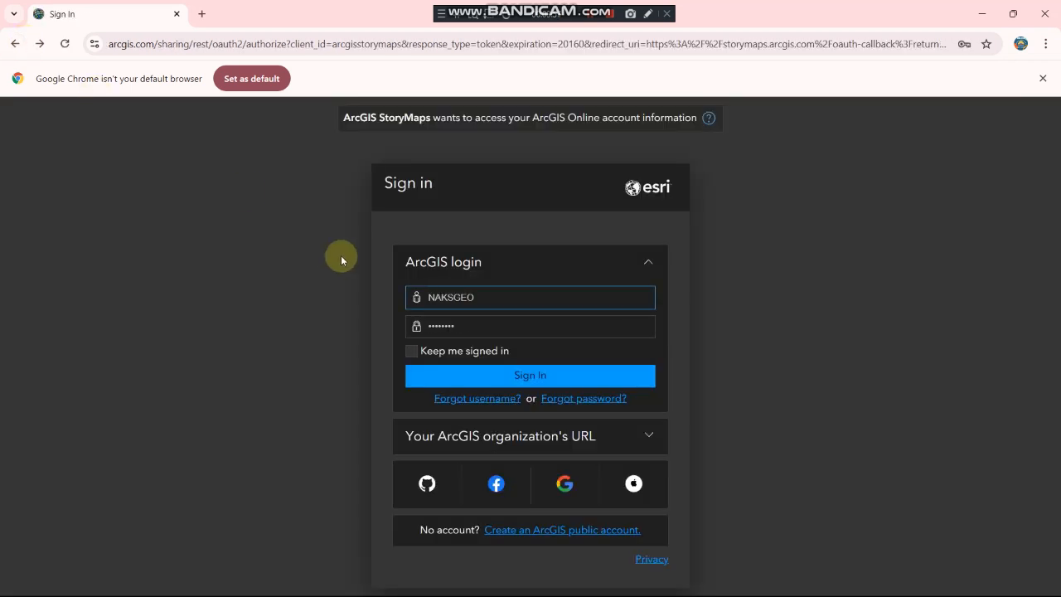
Step: Sign in to ArcGIS and open the third published Galian C mining story card
{"action": "left_click", "coordinate": [565, 382]}
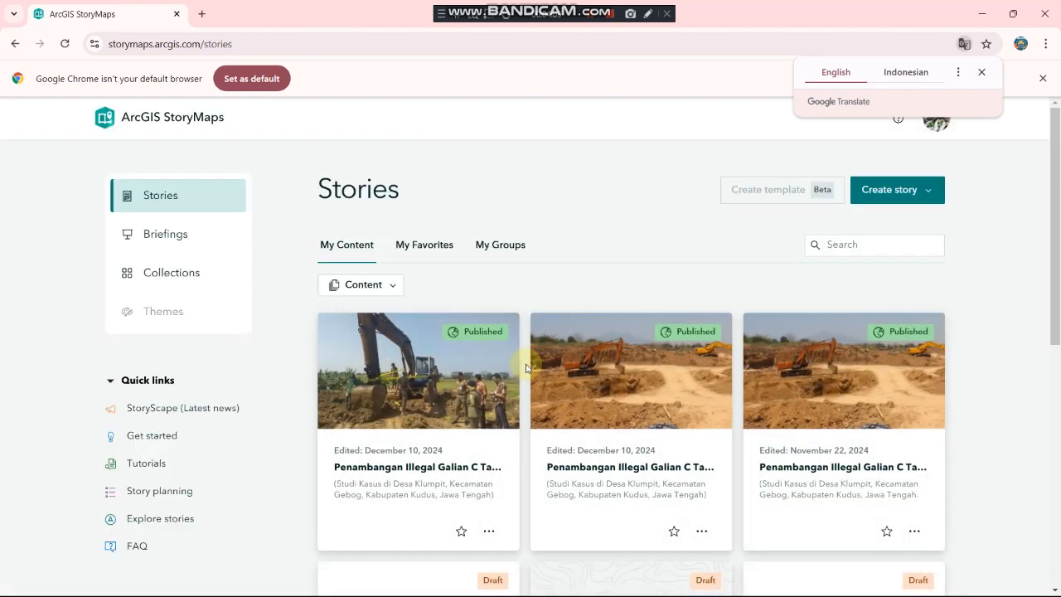
{"action": "left_click", "coordinate": [816, 374]}
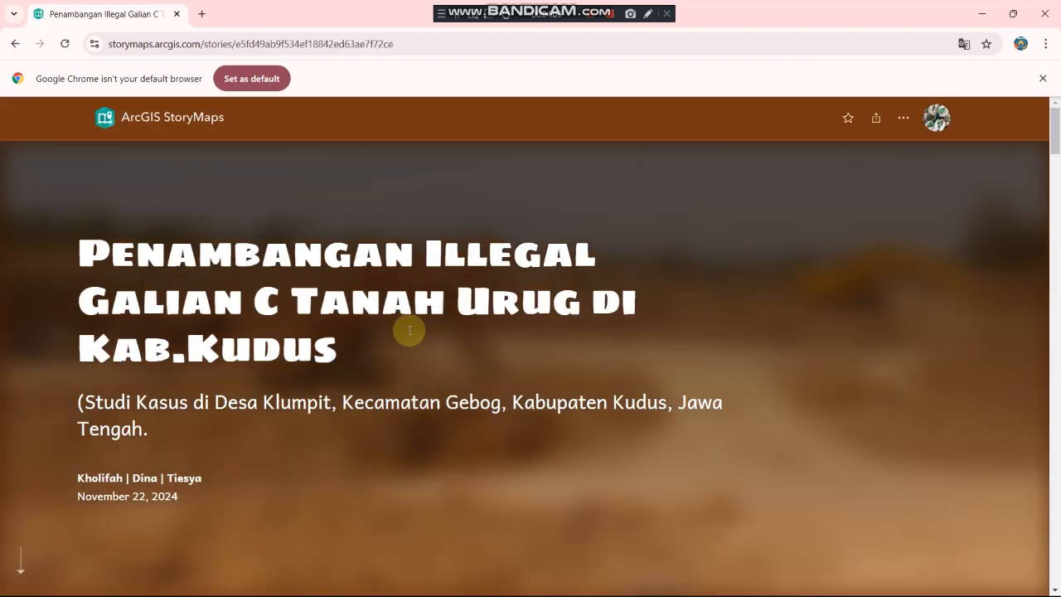
Step: Scroll past sections A and B to section C, Dampak Penambangan Illegal, with the Klumpit map
{"action": "scroll", "coordinate": [409, 330], "scroll_direction": "down", "scroll_amount": 8}
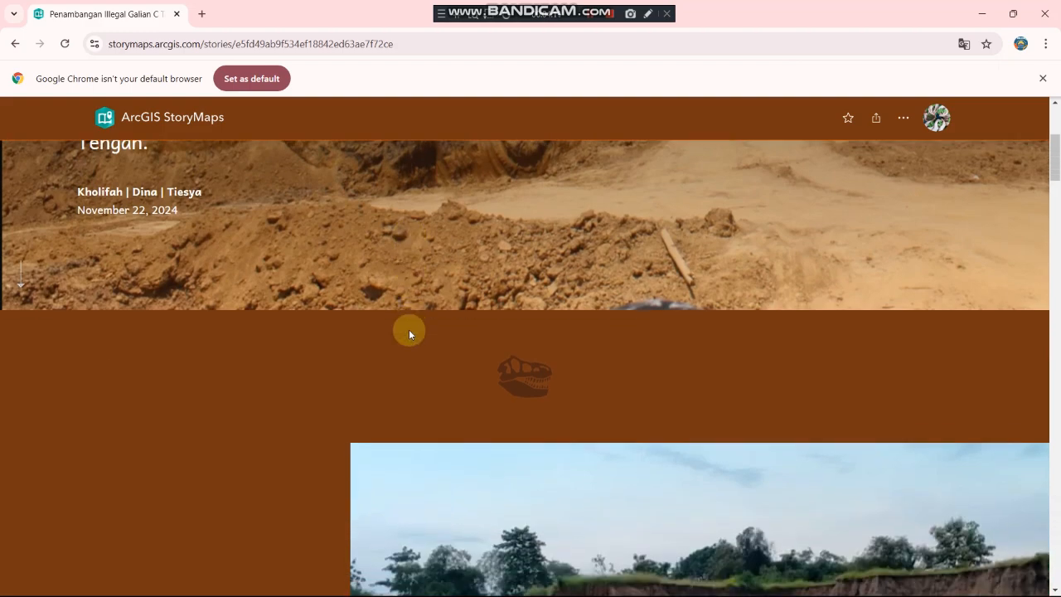
{"action": "scroll", "coordinate": [409, 329], "scroll_direction": "up", "scroll_amount": 3}
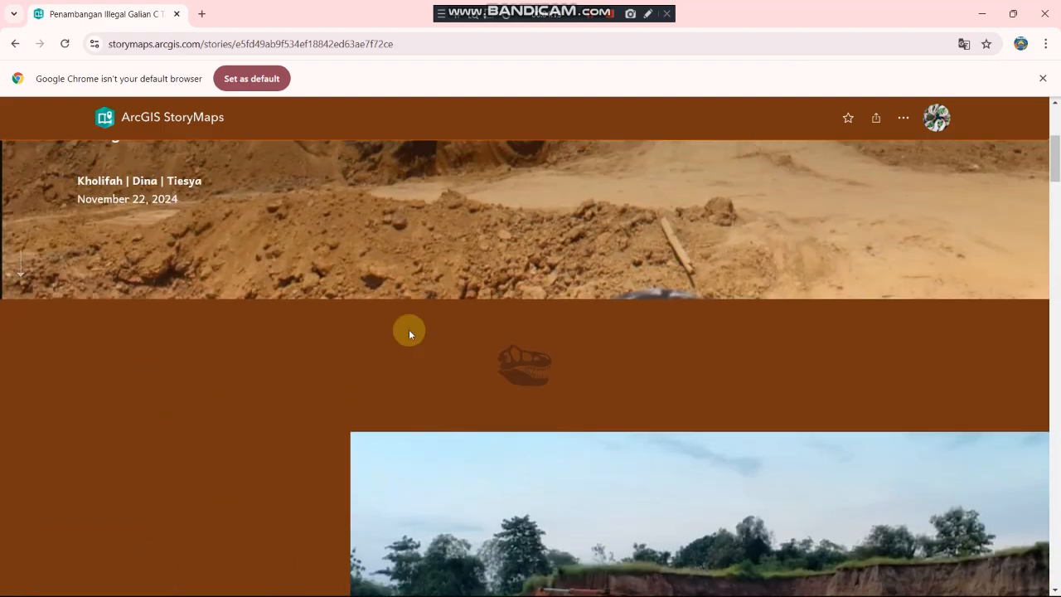
{"action": "scroll", "coordinate": [409, 329], "scroll_direction": "down", "scroll_amount": 1}
{"action": "scroll", "coordinate": [408, 330], "scroll_direction": "down", "scroll_amount": 1}
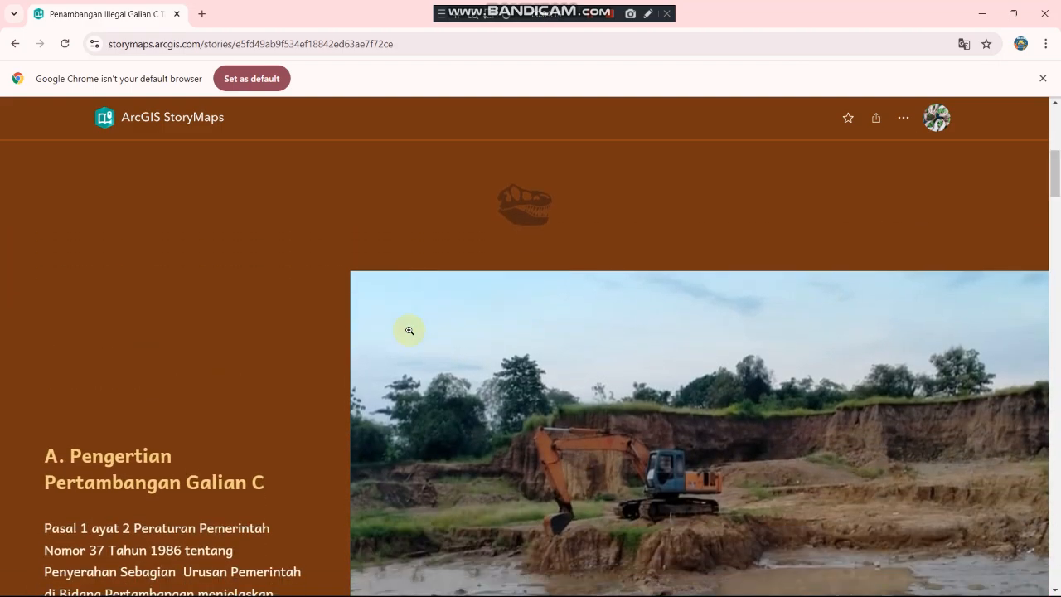
{"action": "scroll", "coordinate": [409, 330], "scroll_direction": "down", "scroll_amount": 1}
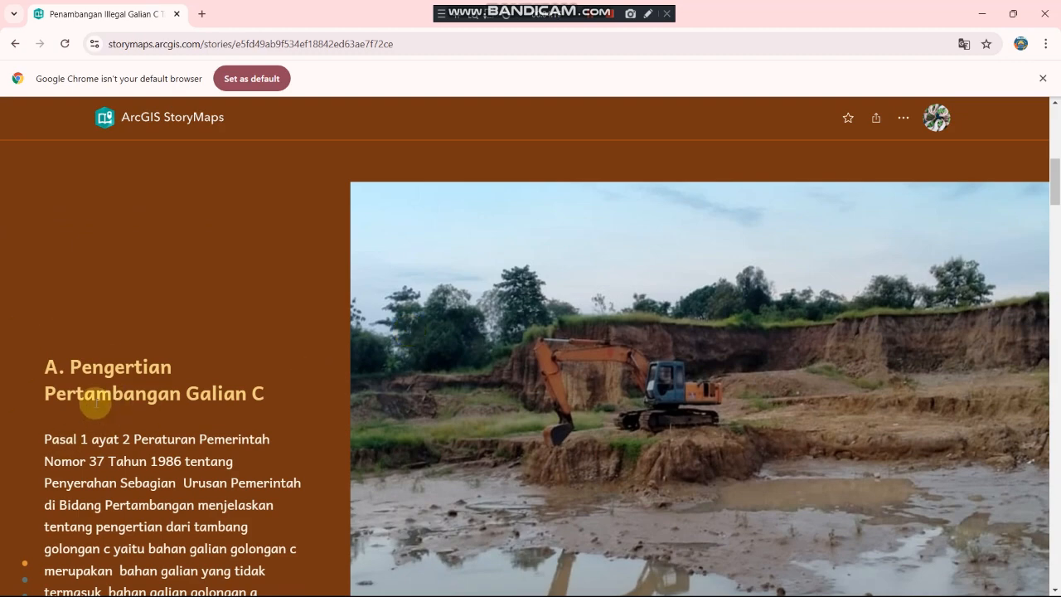
{"action": "scroll", "coordinate": [98, 402], "scroll_direction": "down", "scroll_amount": 5}
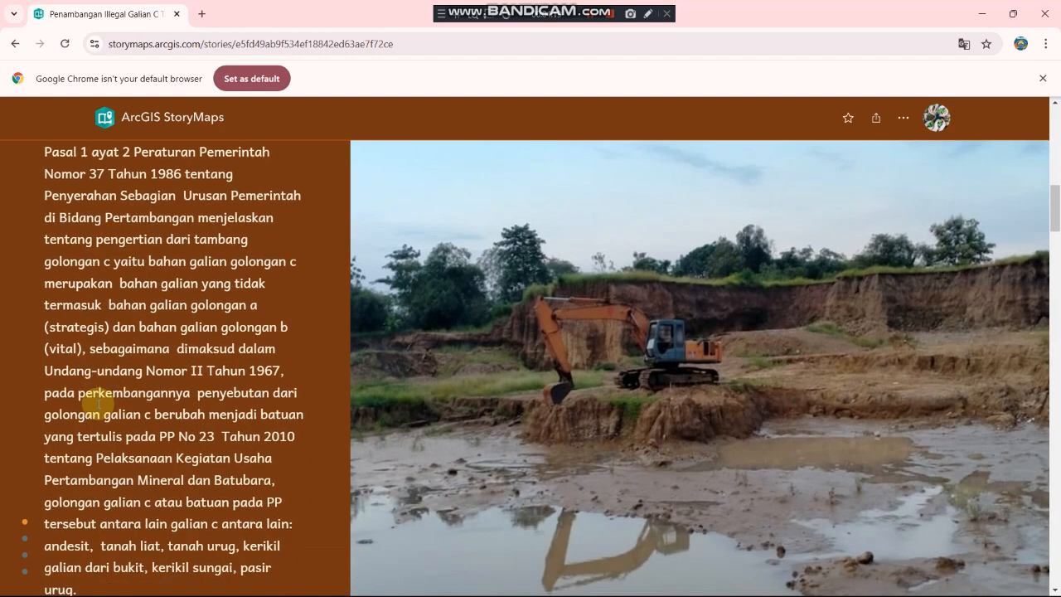
{"action": "scroll", "coordinate": [98, 403], "scroll_direction": "down", "scroll_amount": 1}
{"action": "scroll", "coordinate": [98, 404], "scroll_direction": "up", "scroll_amount": 2}
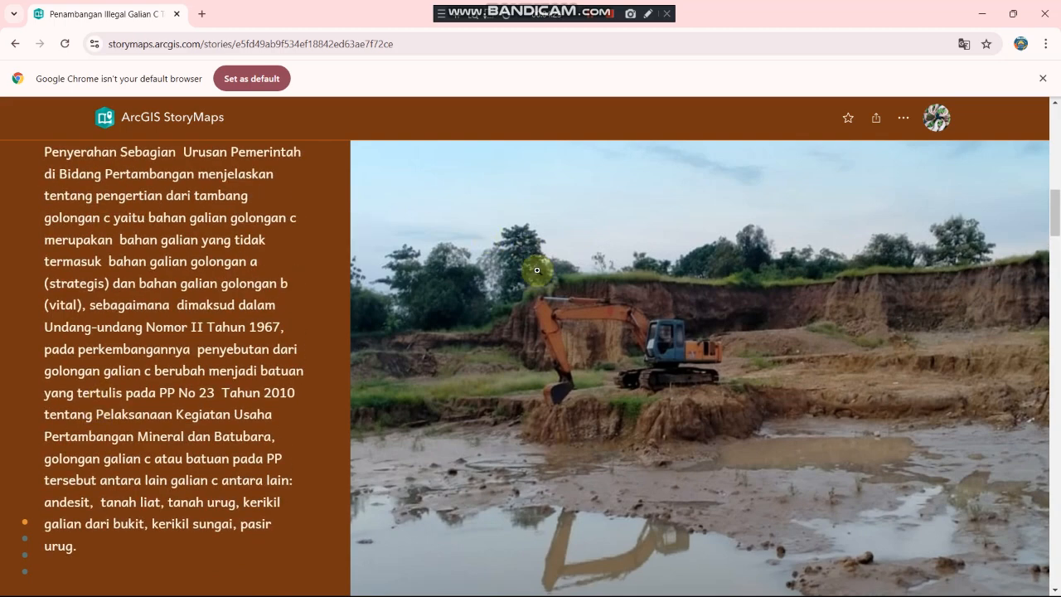
{"action": "scroll", "coordinate": [234, 336], "scroll_direction": "down", "scroll_amount": 5}
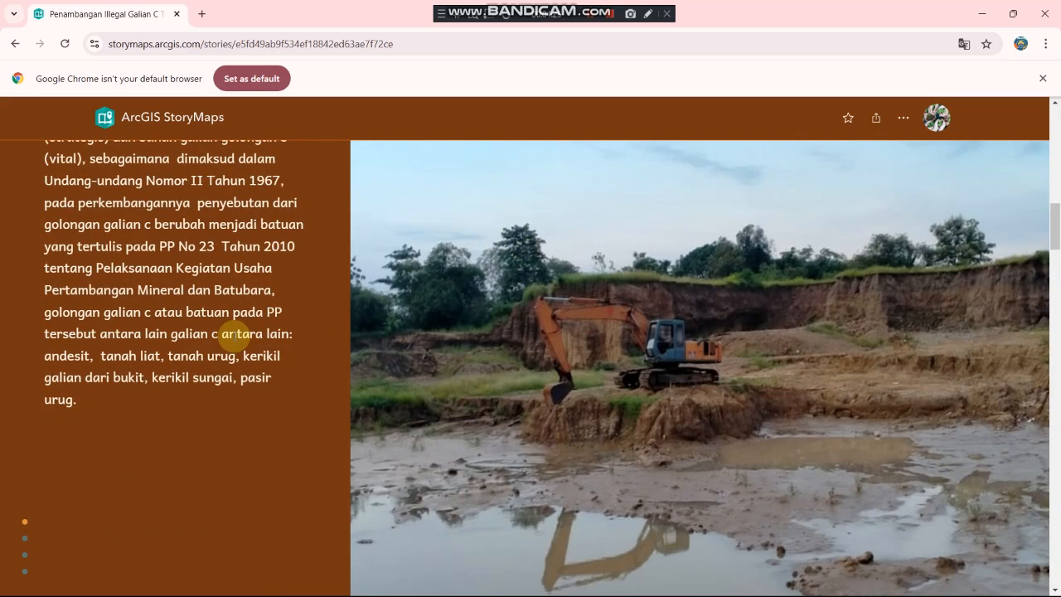
{"action": "scroll", "coordinate": [235, 335], "scroll_direction": "down", "scroll_amount": 2}
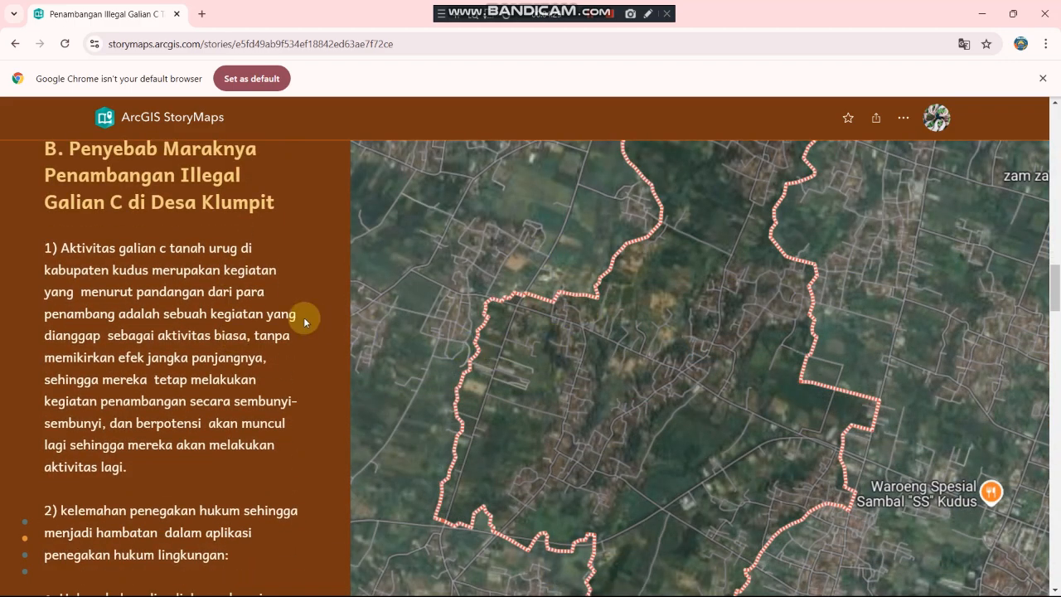
{"action": "scroll", "coordinate": [303, 316], "scroll_direction": "down", "scroll_amount": 10}
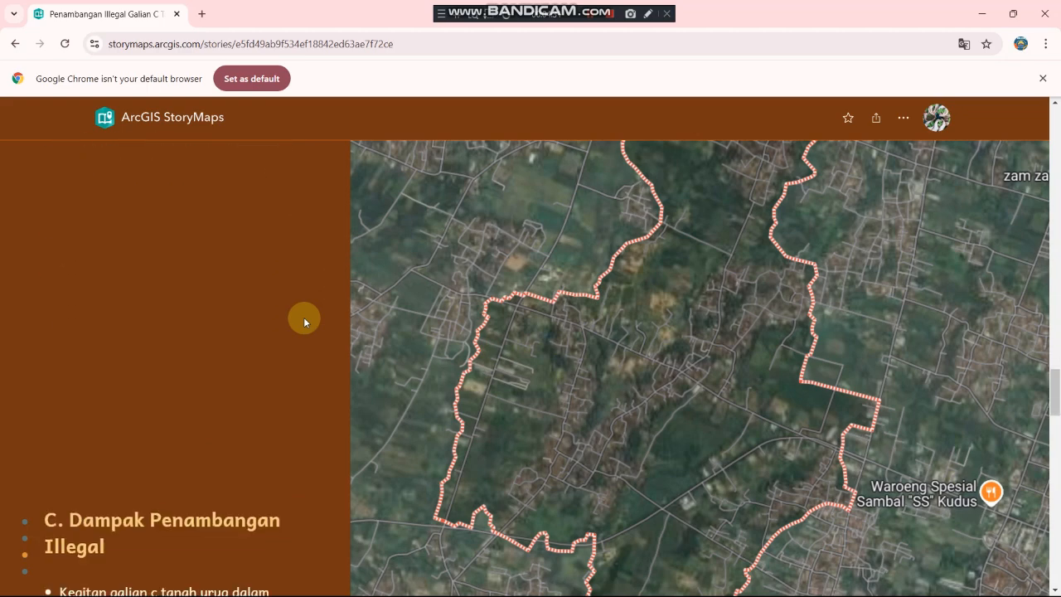
{"action": "scroll", "coordinate": [304, 317], "scroll_direction": "down", "scroll_amount": 5}
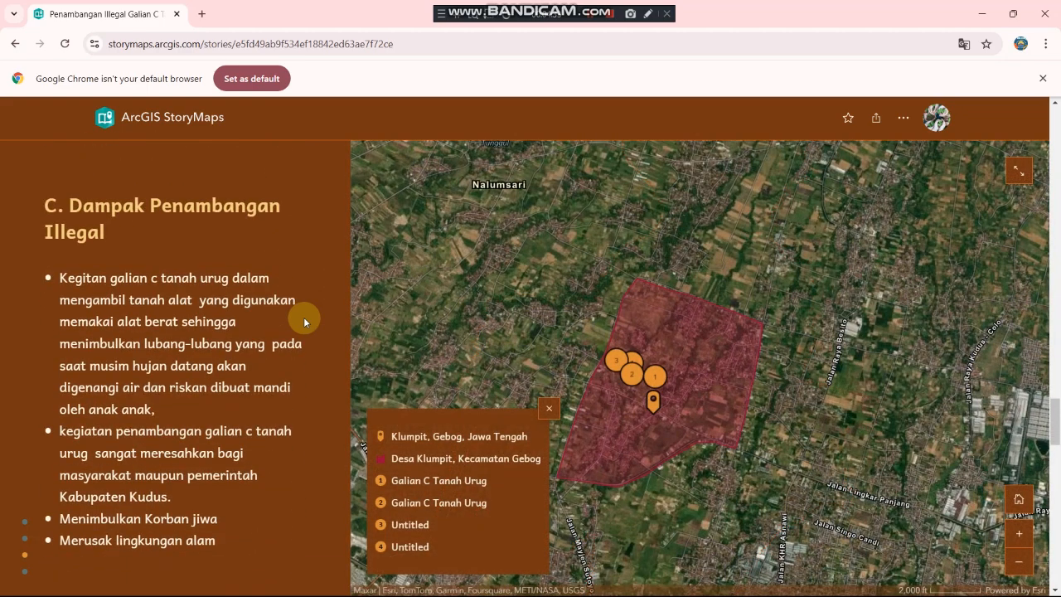
Step: Show details for the Desa Klumpit area, the Klumpit, Gebog, Jawa Tengah location, and mining point 1
{"action": "scroll", "coordinate": [303, 317], "scroll_direction": "down", "scroll_amount": 2}
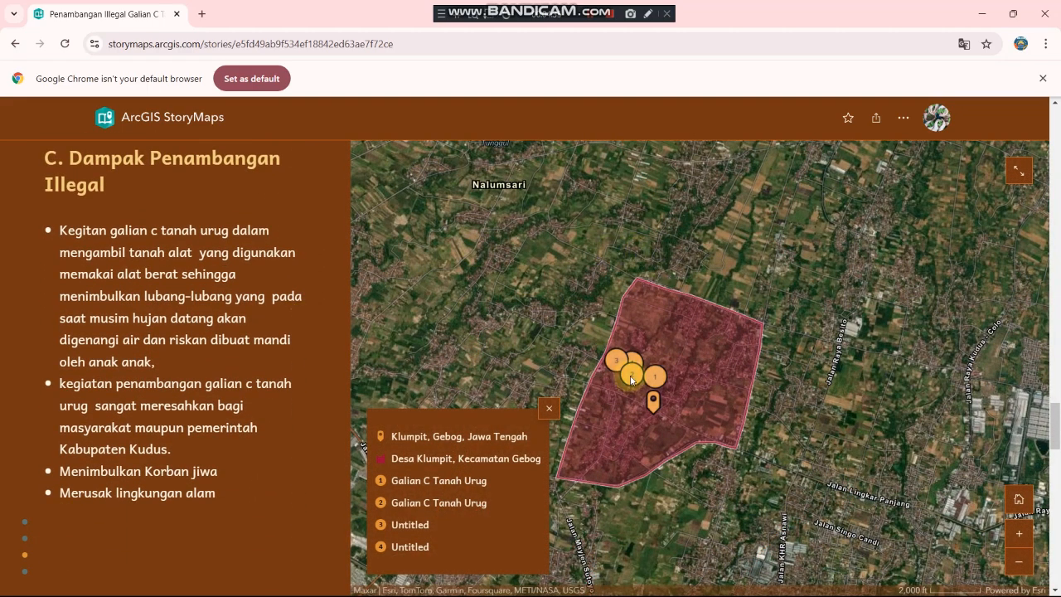
{"action": "left_click", "coordinate": [668, 397]}
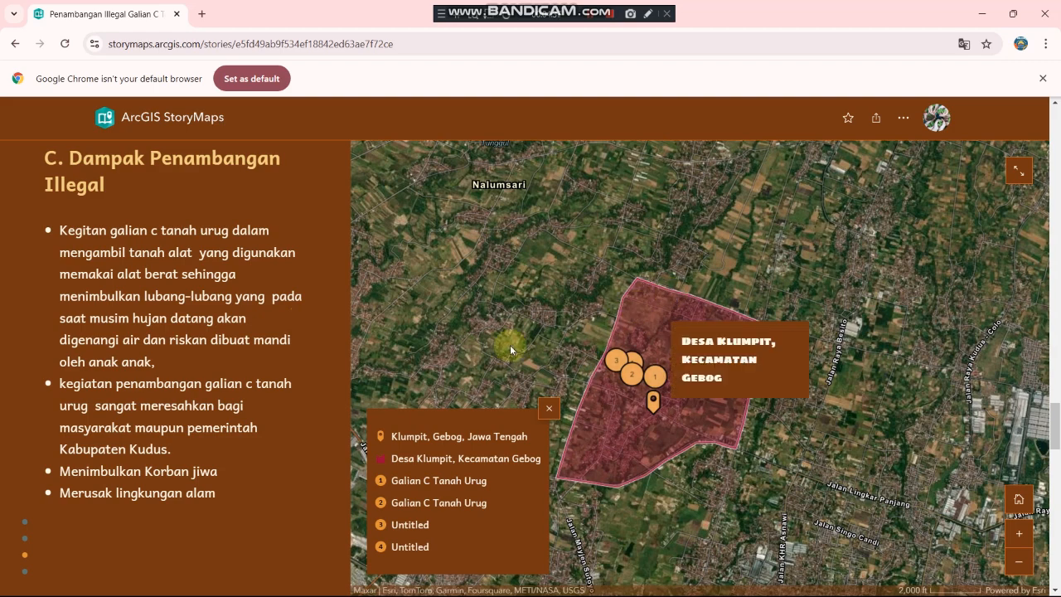
{"action": "left_click", "coordinate": [489, 440]}
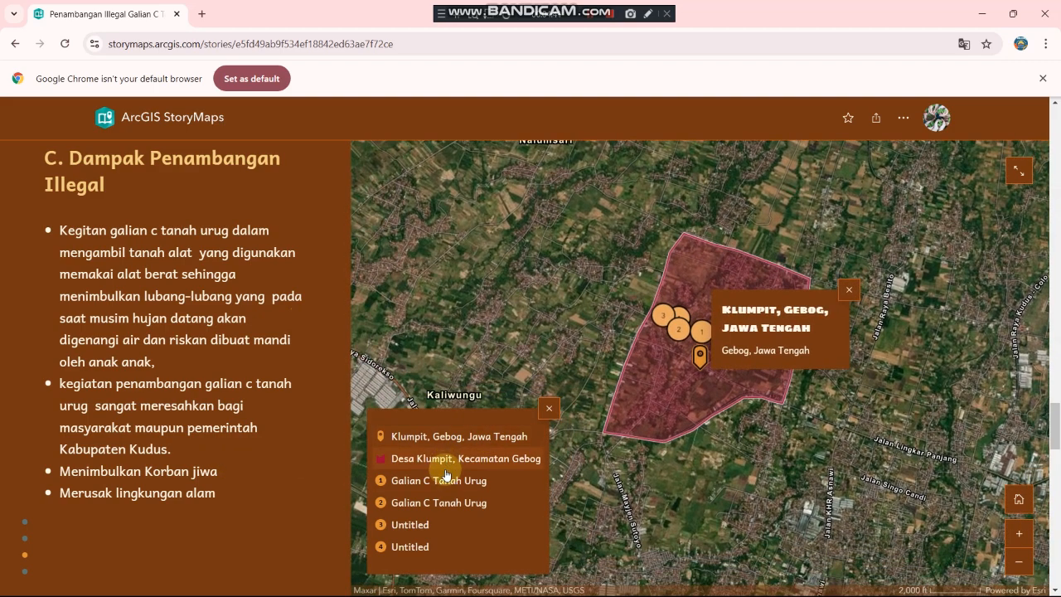
{"action": "left_click", "coordinate": [446, 475]}
Step: Expand the map full-screen, check mining points 2, 3, 4 and 1, then collapse it
{"action": "left_click", "coordinate": [1019, 171]}
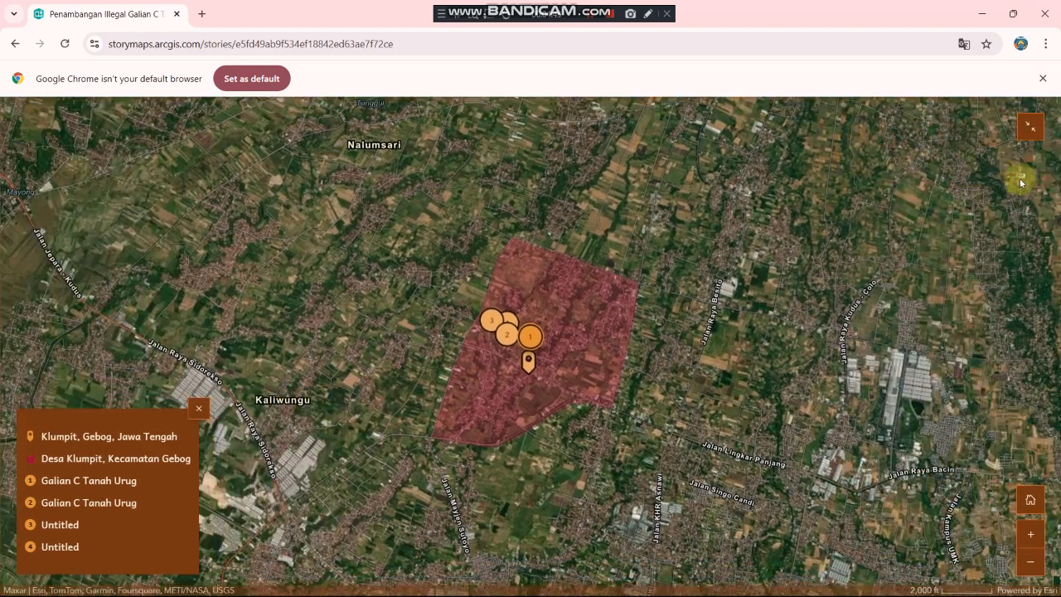
{"action": "left_click", "coordinate": [84, 503]}
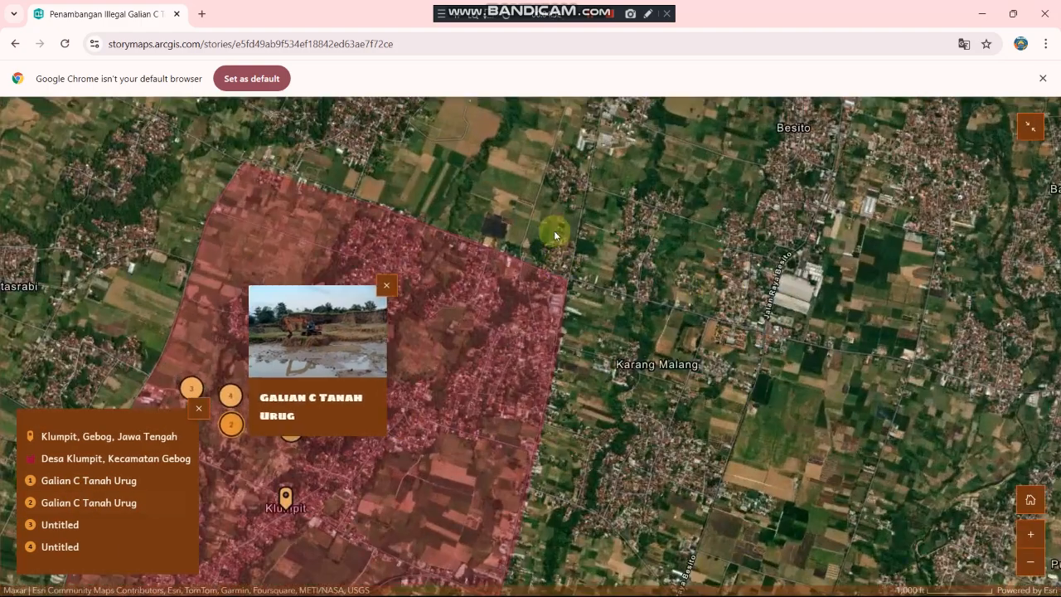
{"action": "left_click", "coordinate": [554, 235]}
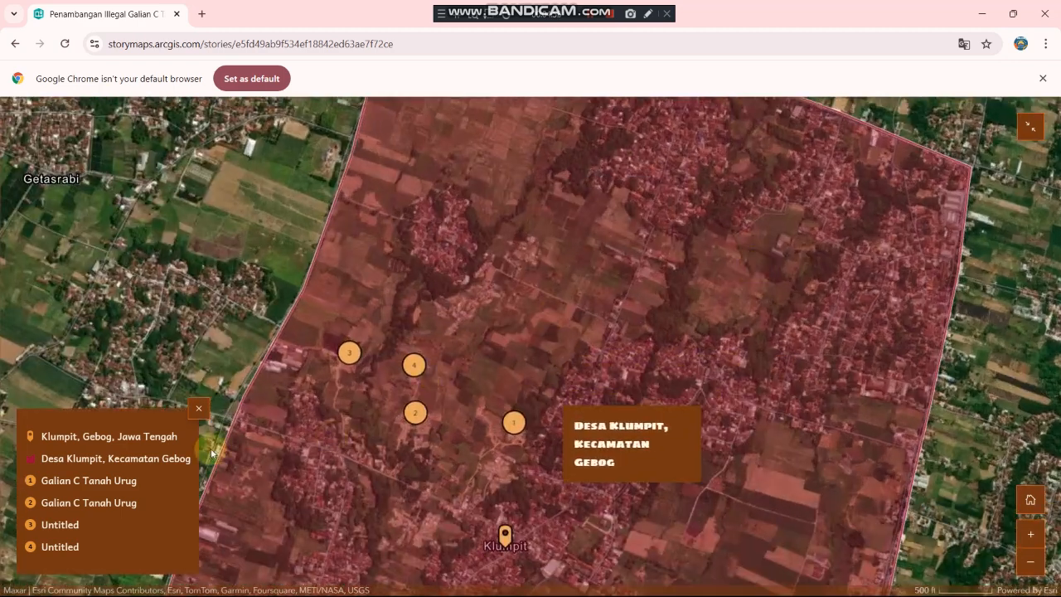
{"action": "left_click", "coordinate": [91, 503]}
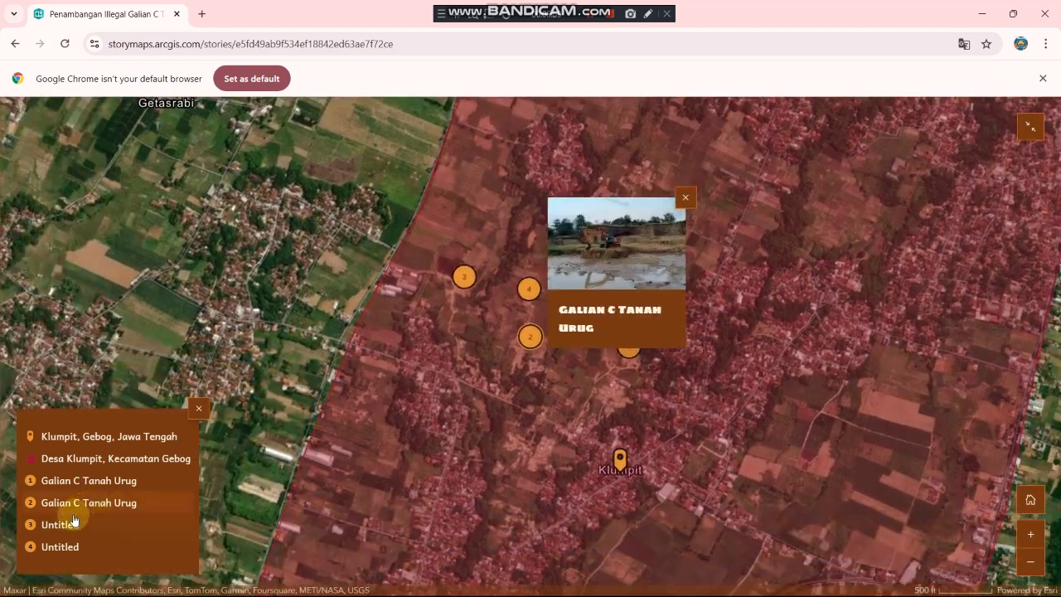
{"action": "left_click", "coordinate": [70, 523]}
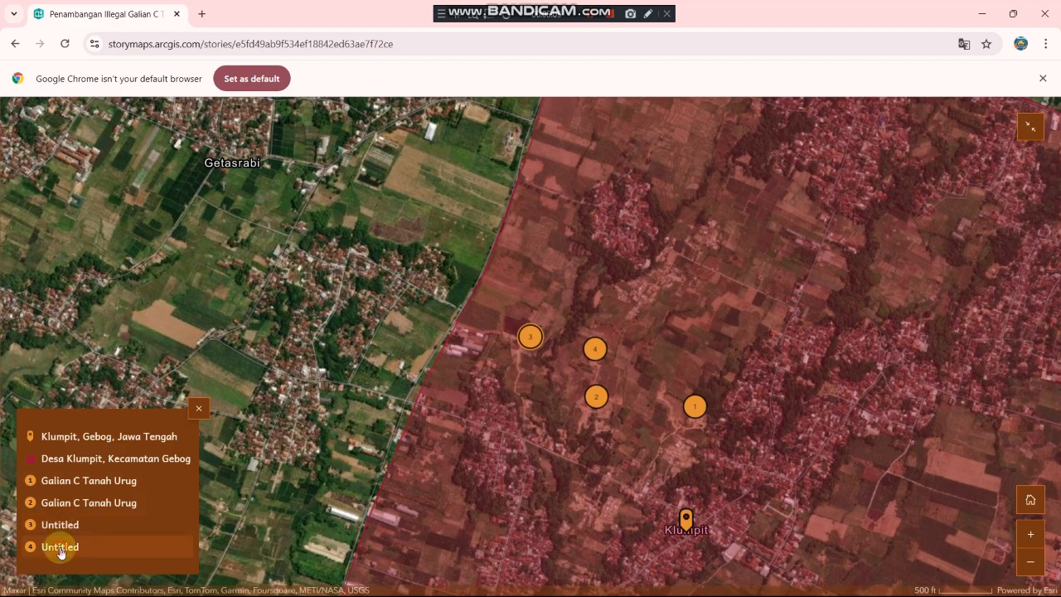
{"action": "left_click", "coordinate": [53, 545]}
{"action": "left_click", "coordinate": [54, 487]}
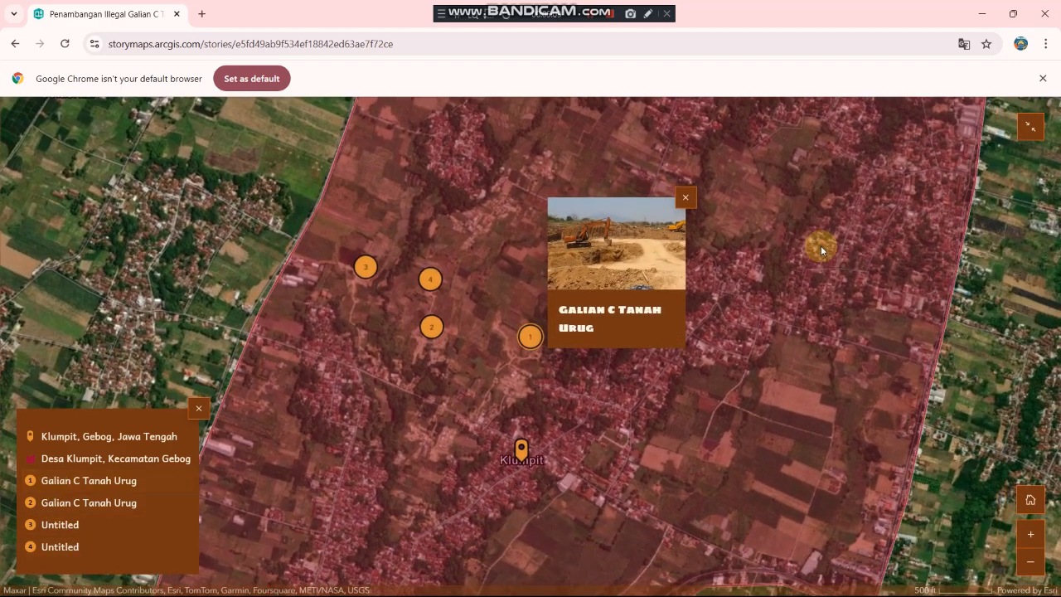
{"action": "left_click", "coordinate": [1033, 128]}
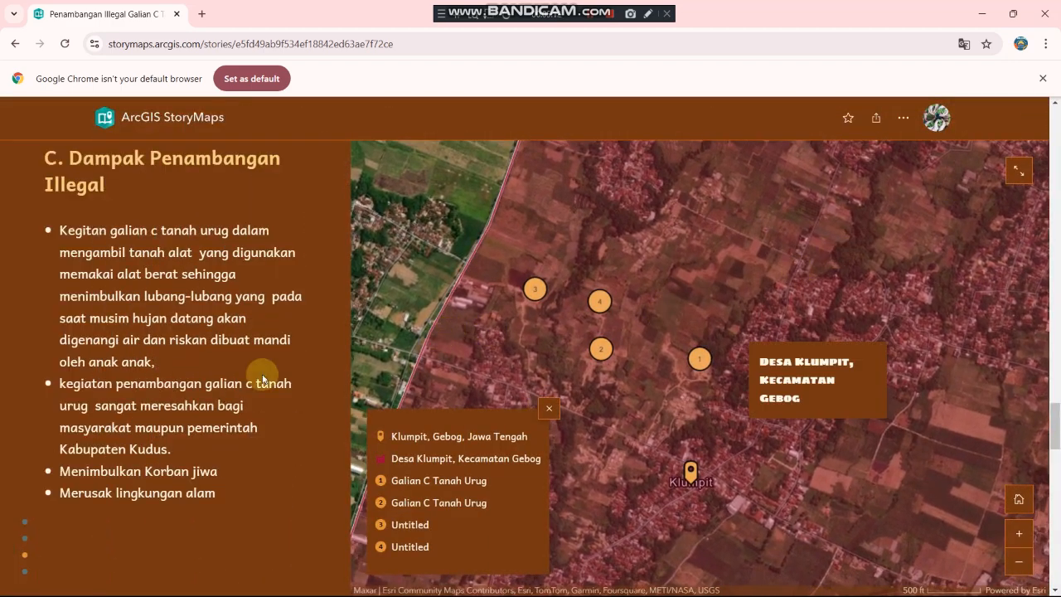
Step: Scroll down to Saran dan Kesimpulan, then back up toward section A
{"action": "scroll", "coordinate": [192, 389], "scroll_direction": "down", "scroll_amount": 3}
{"action": "scroll", "coordinate": [192, 385], "scroll_direction": "down", "scroll_amount": 5}
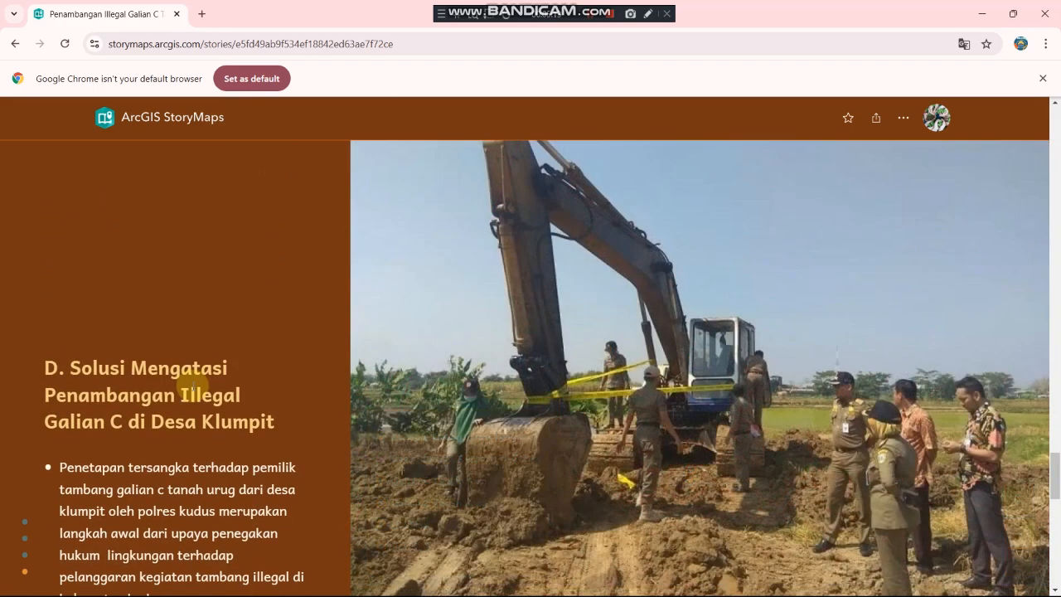
{"action": "scroll", "coordinate": [190, 386], "scroll_direction": "down", "scroll_amount": 1}
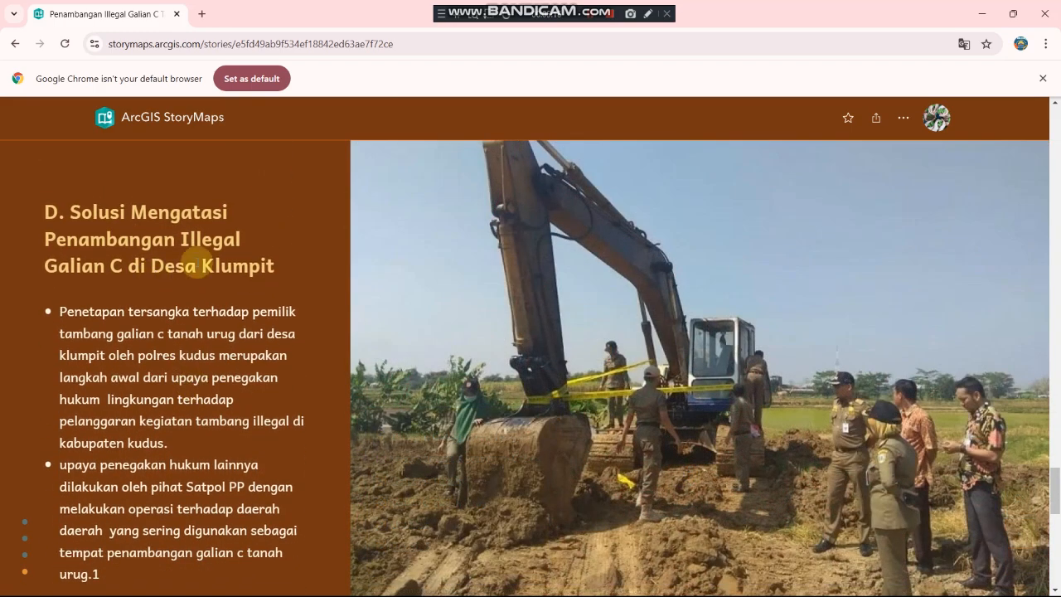
{"action": "scroll", "coordinate": [194, 300], "scroll_direction": "down", "scroll_amount": 10}
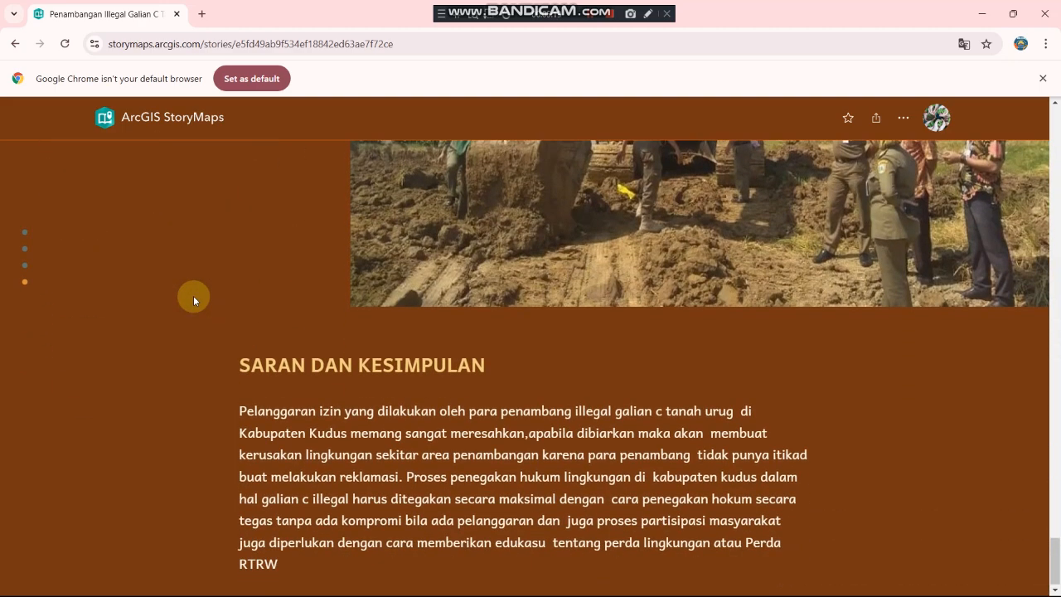
{"action": "scroll", "coordinate": [557, 455], "scroll_direction": "up", "scroll_amount": 15}
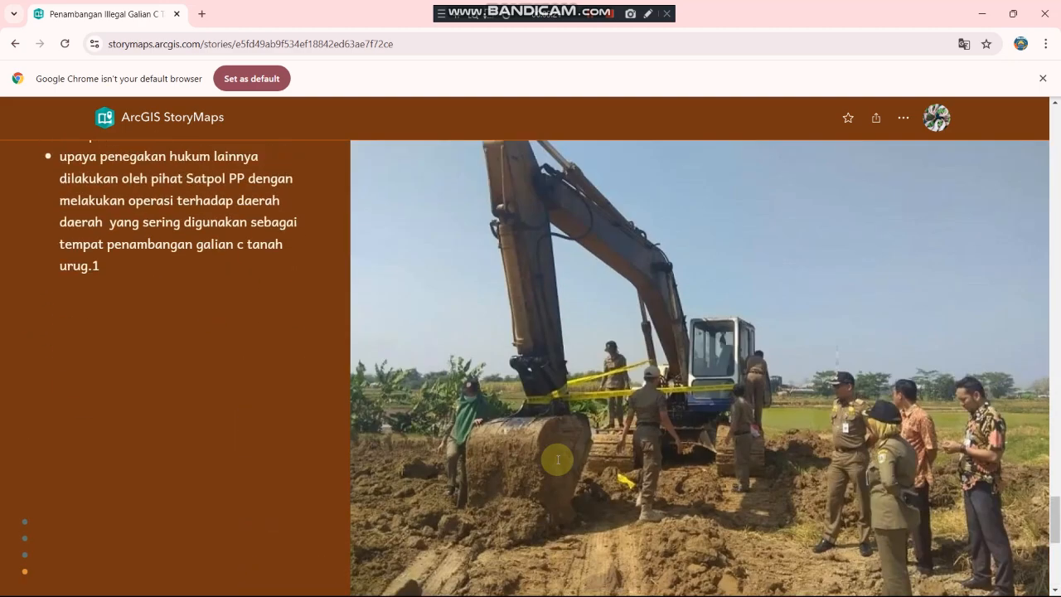
{"action": "scroll", "coordinate": [557, 458], "scroll_direction": "up", "scroll_amount": 10}
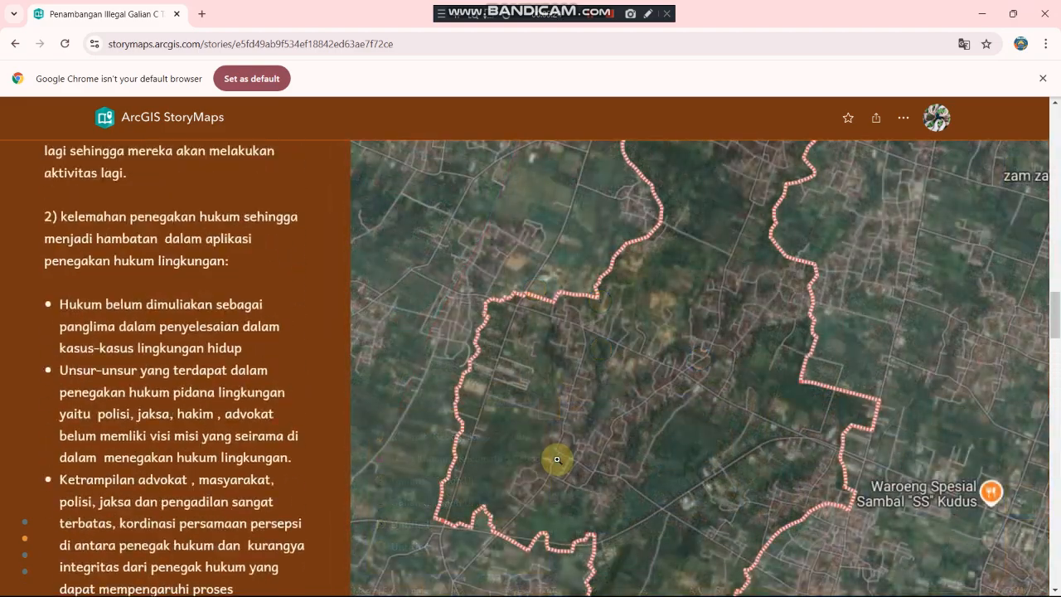